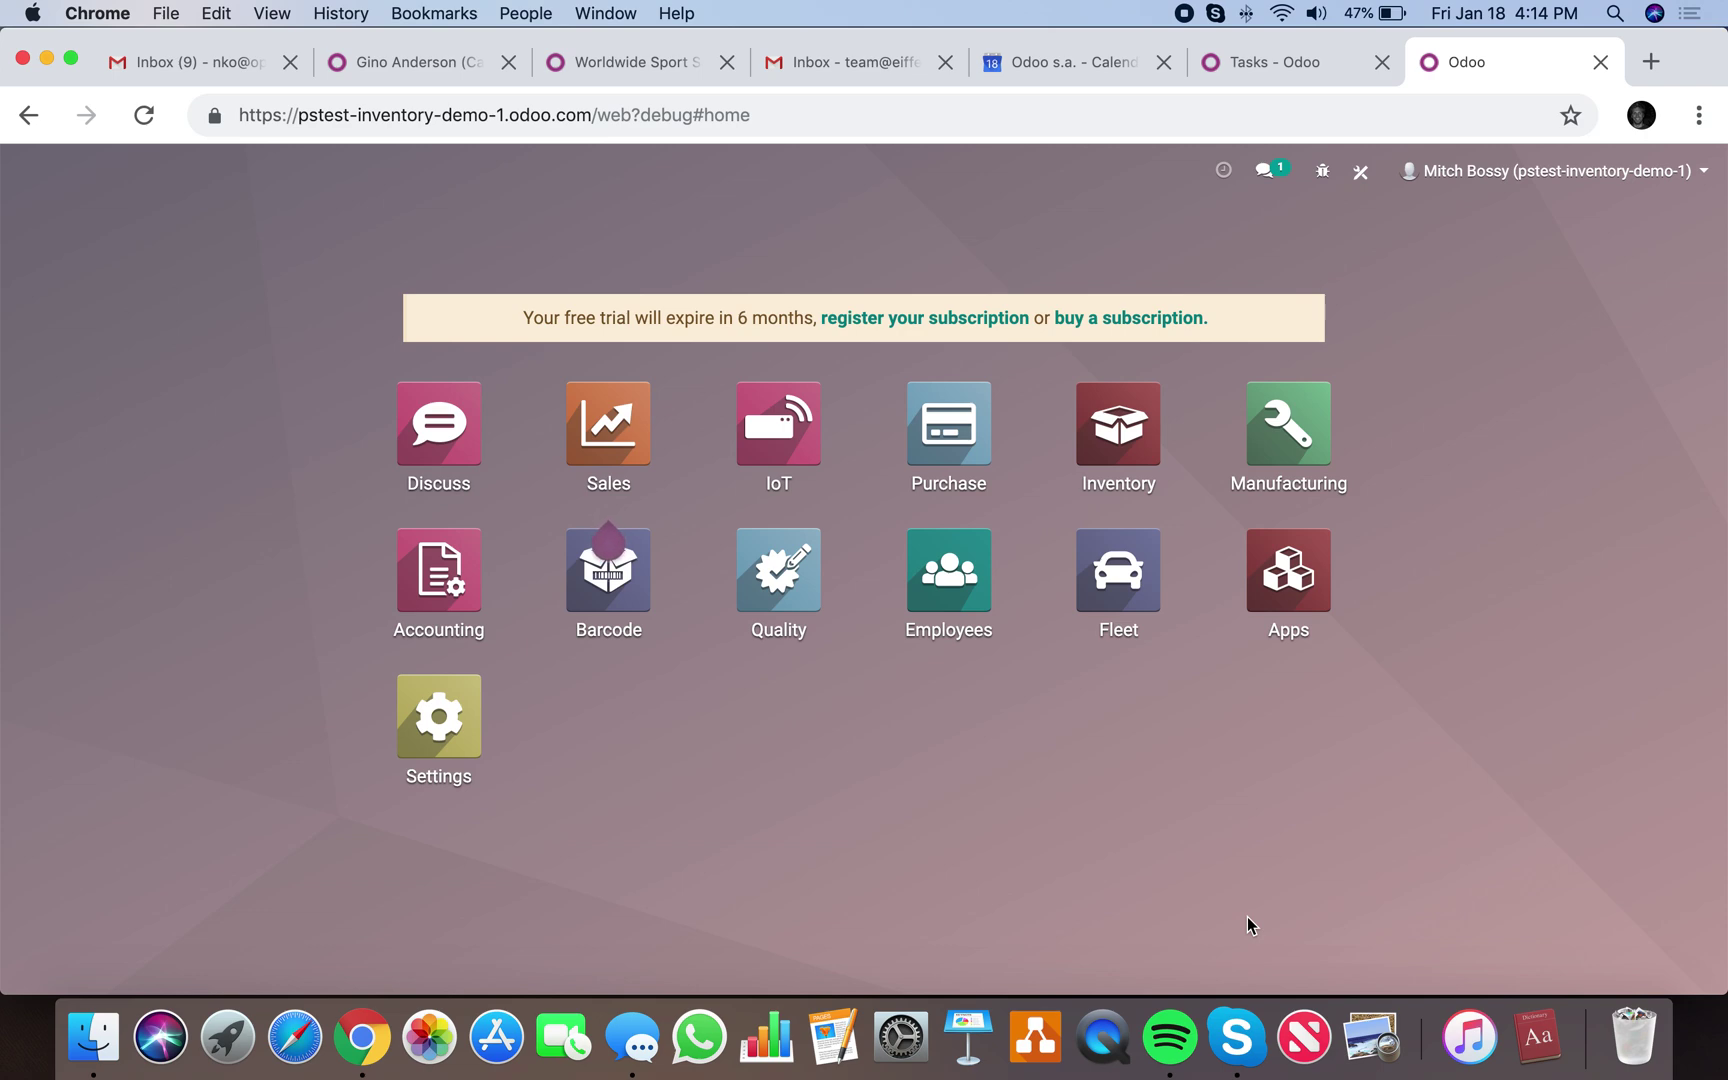
Open the Inventory app and list the two ready delivery orders, WH/OUT/00001 and WH/OUT/00002.
key("XF86AudioRaiseVolume")
type("inv")
key("Return")
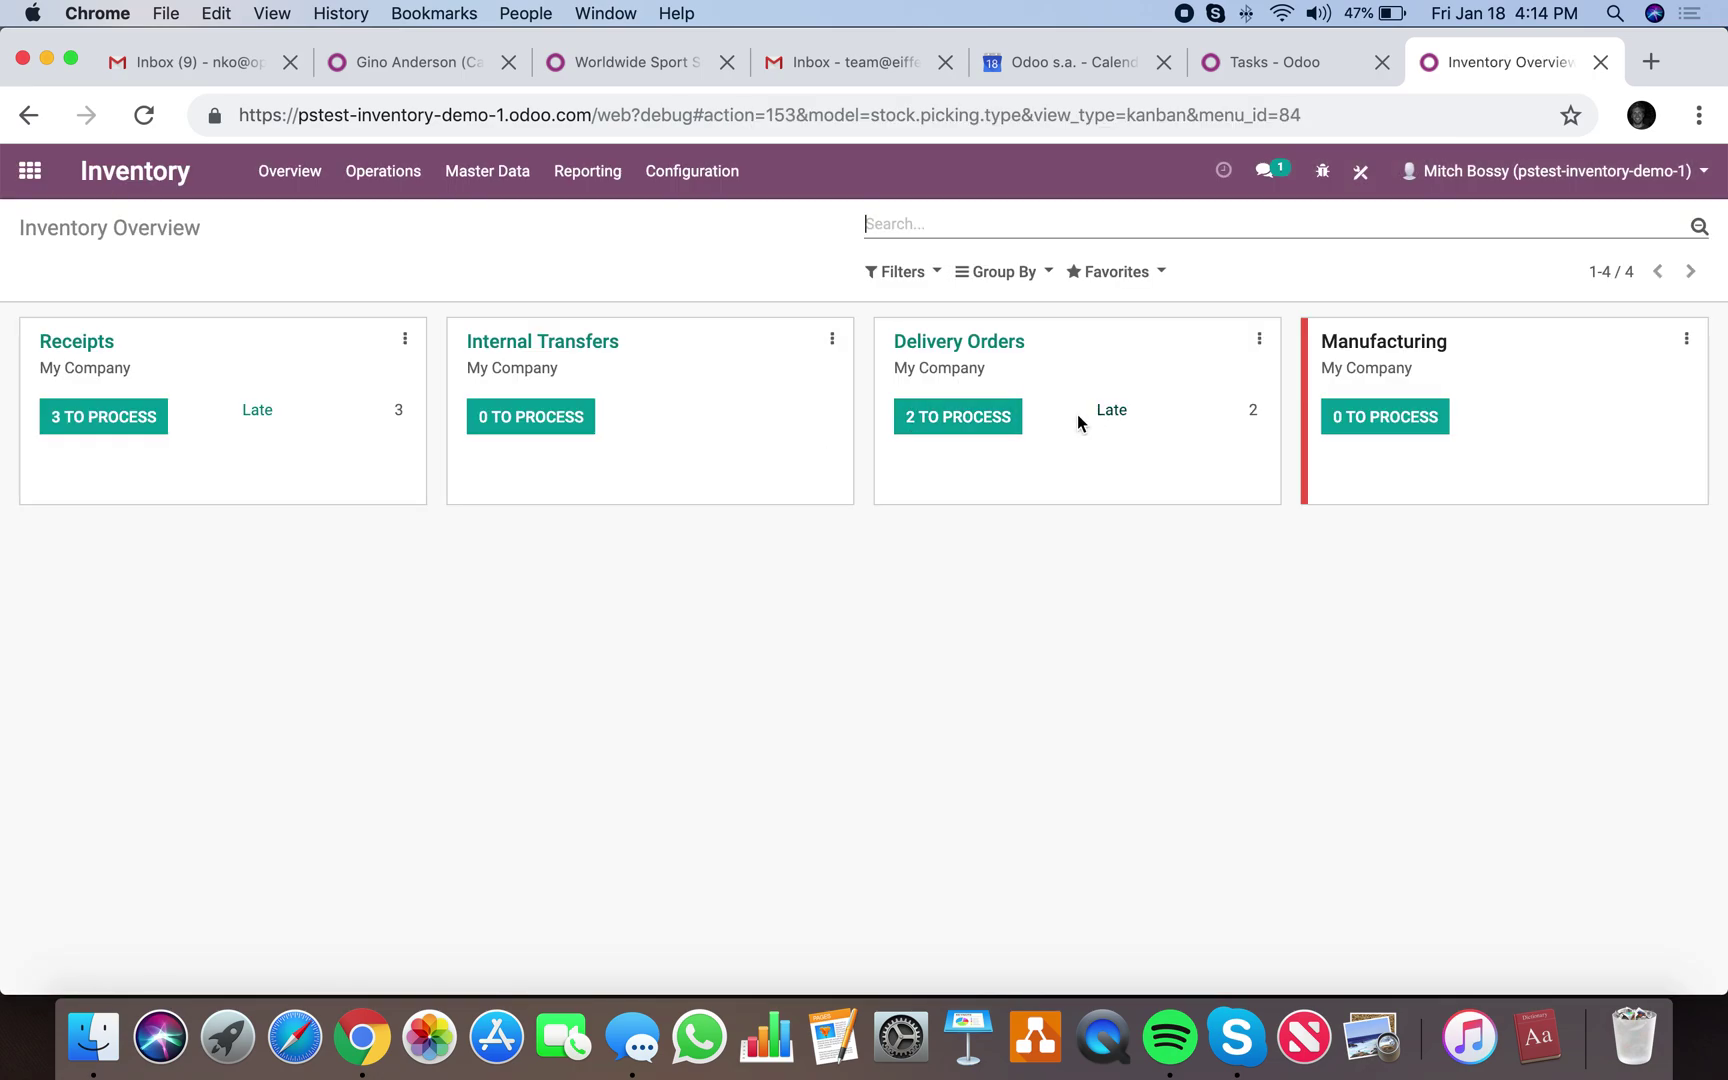
left_click(938, 416)
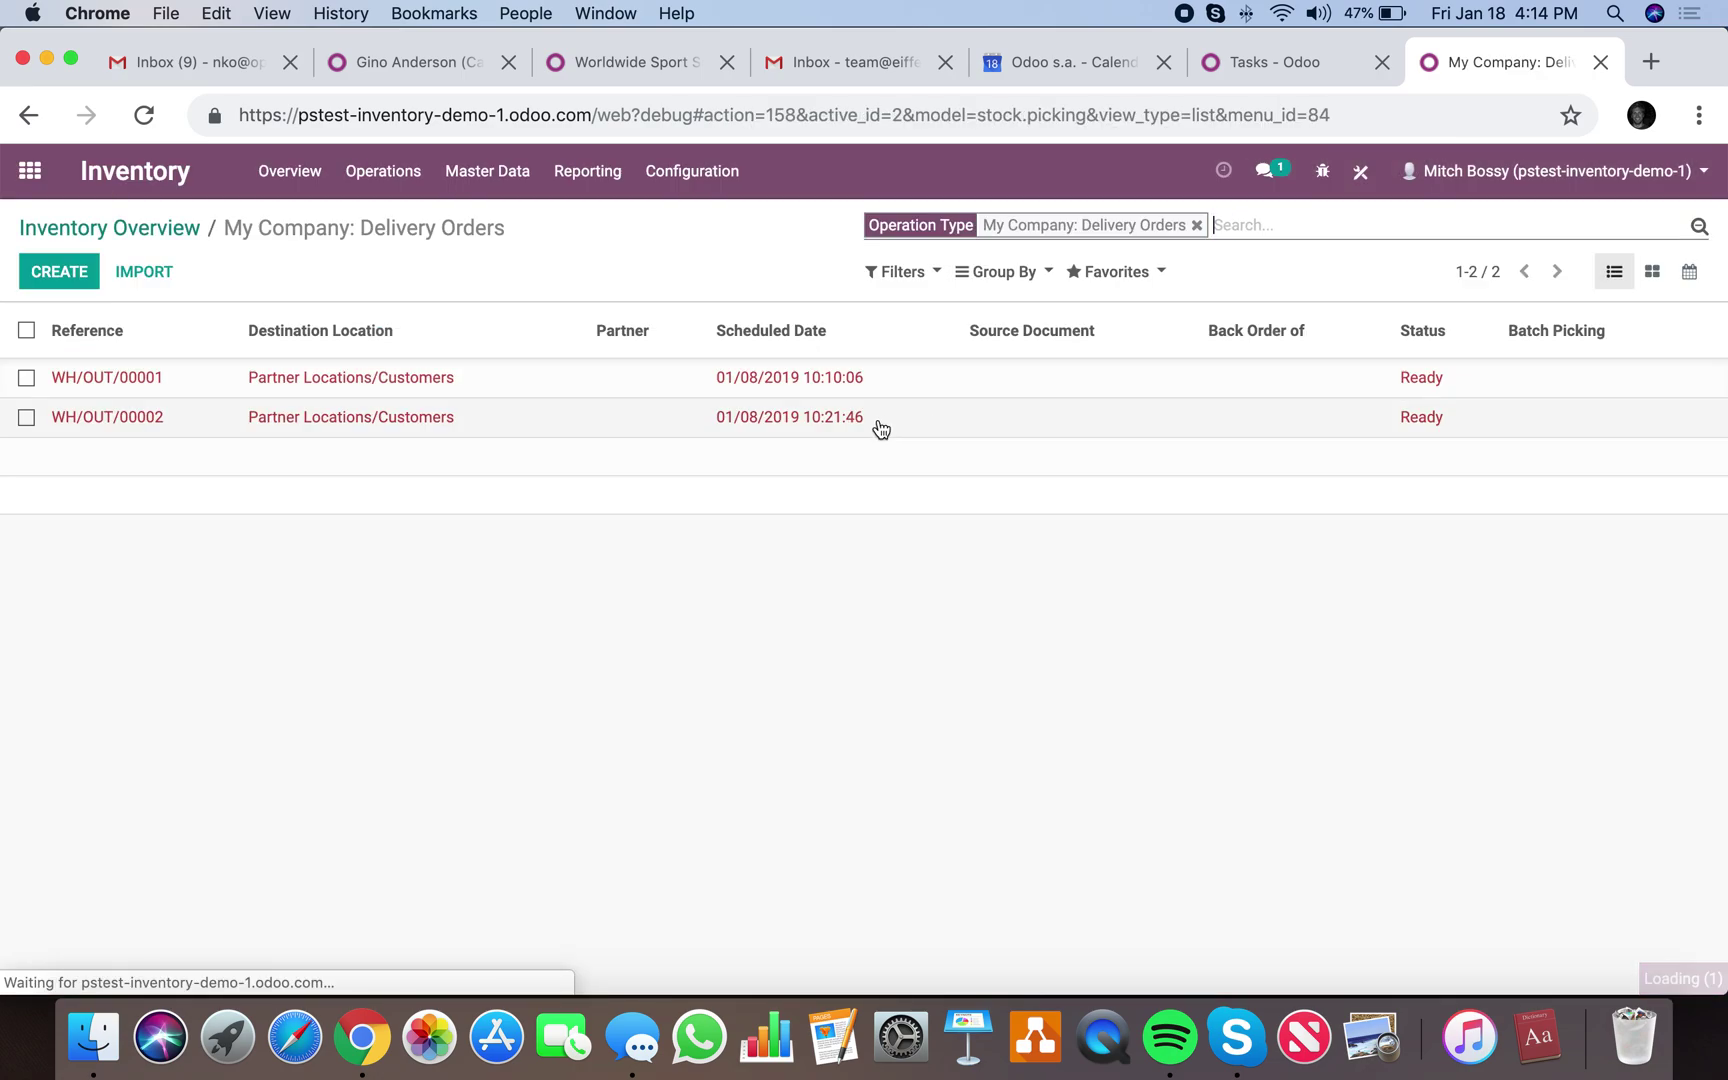
Validate delivery order WH/OUT/00001 and start a return of its 1.000 Product X.
left_click(594, 388)
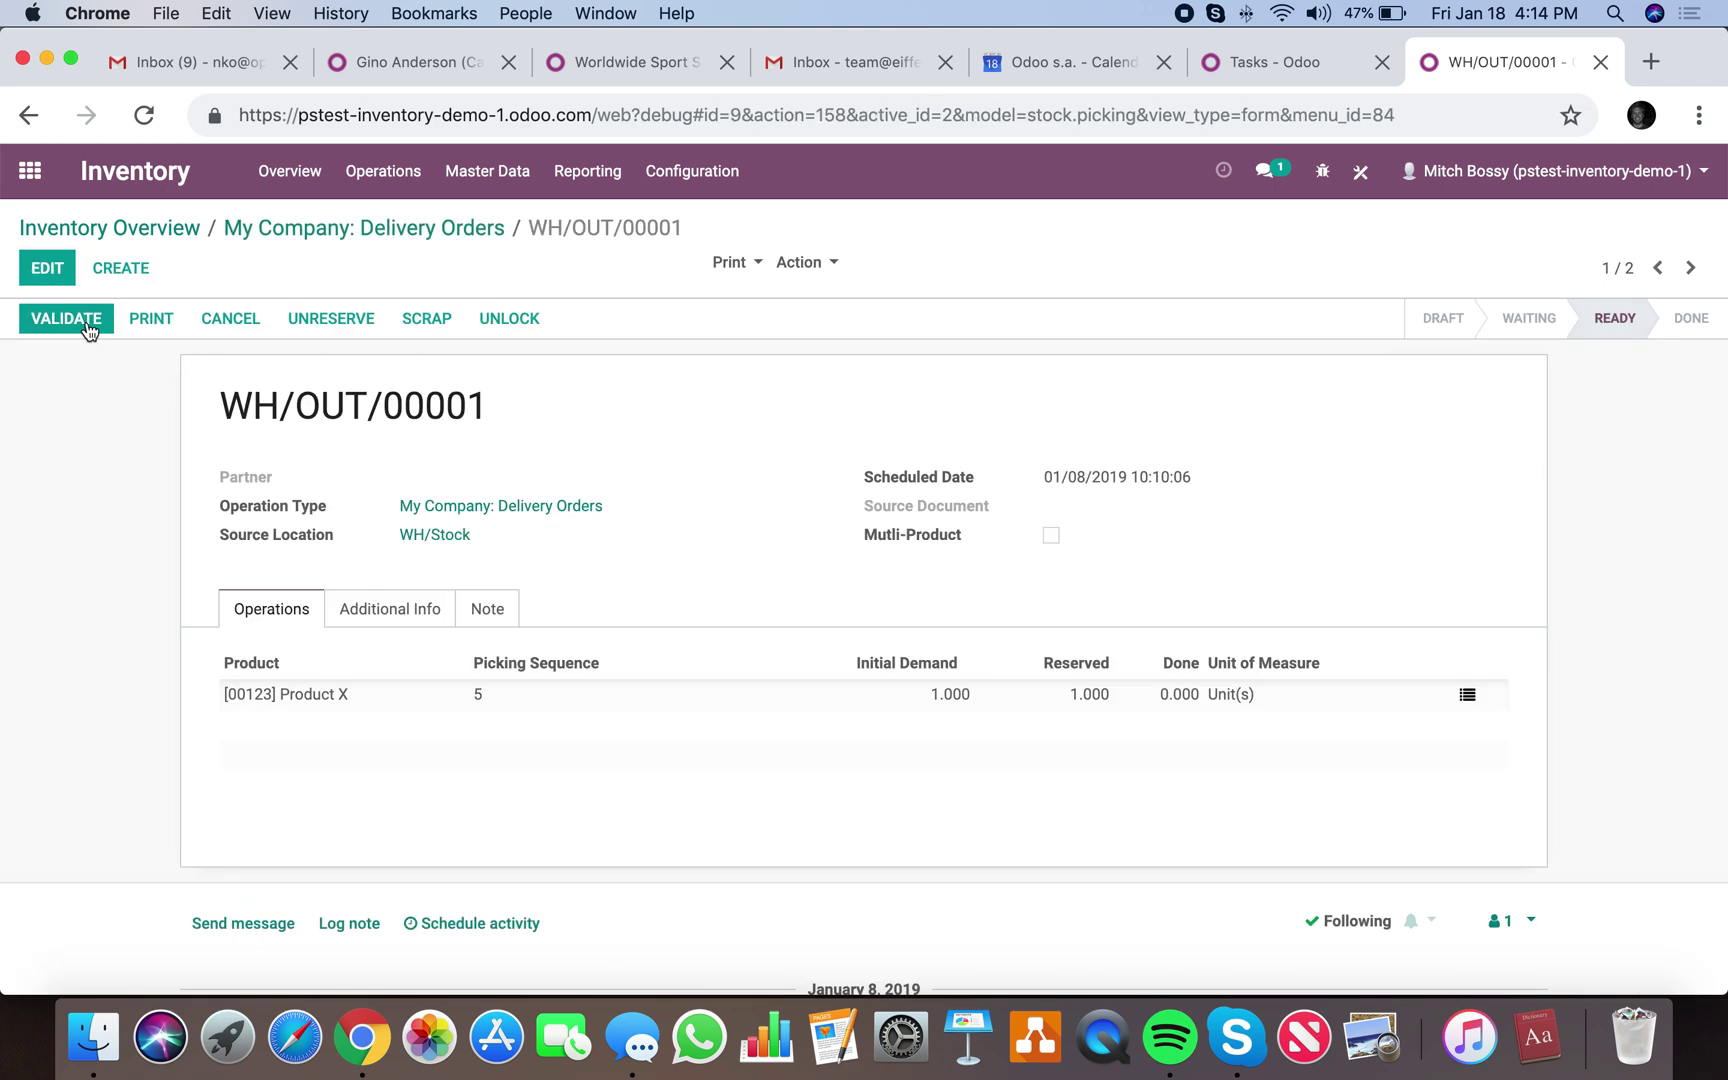
left_click(87, 327)
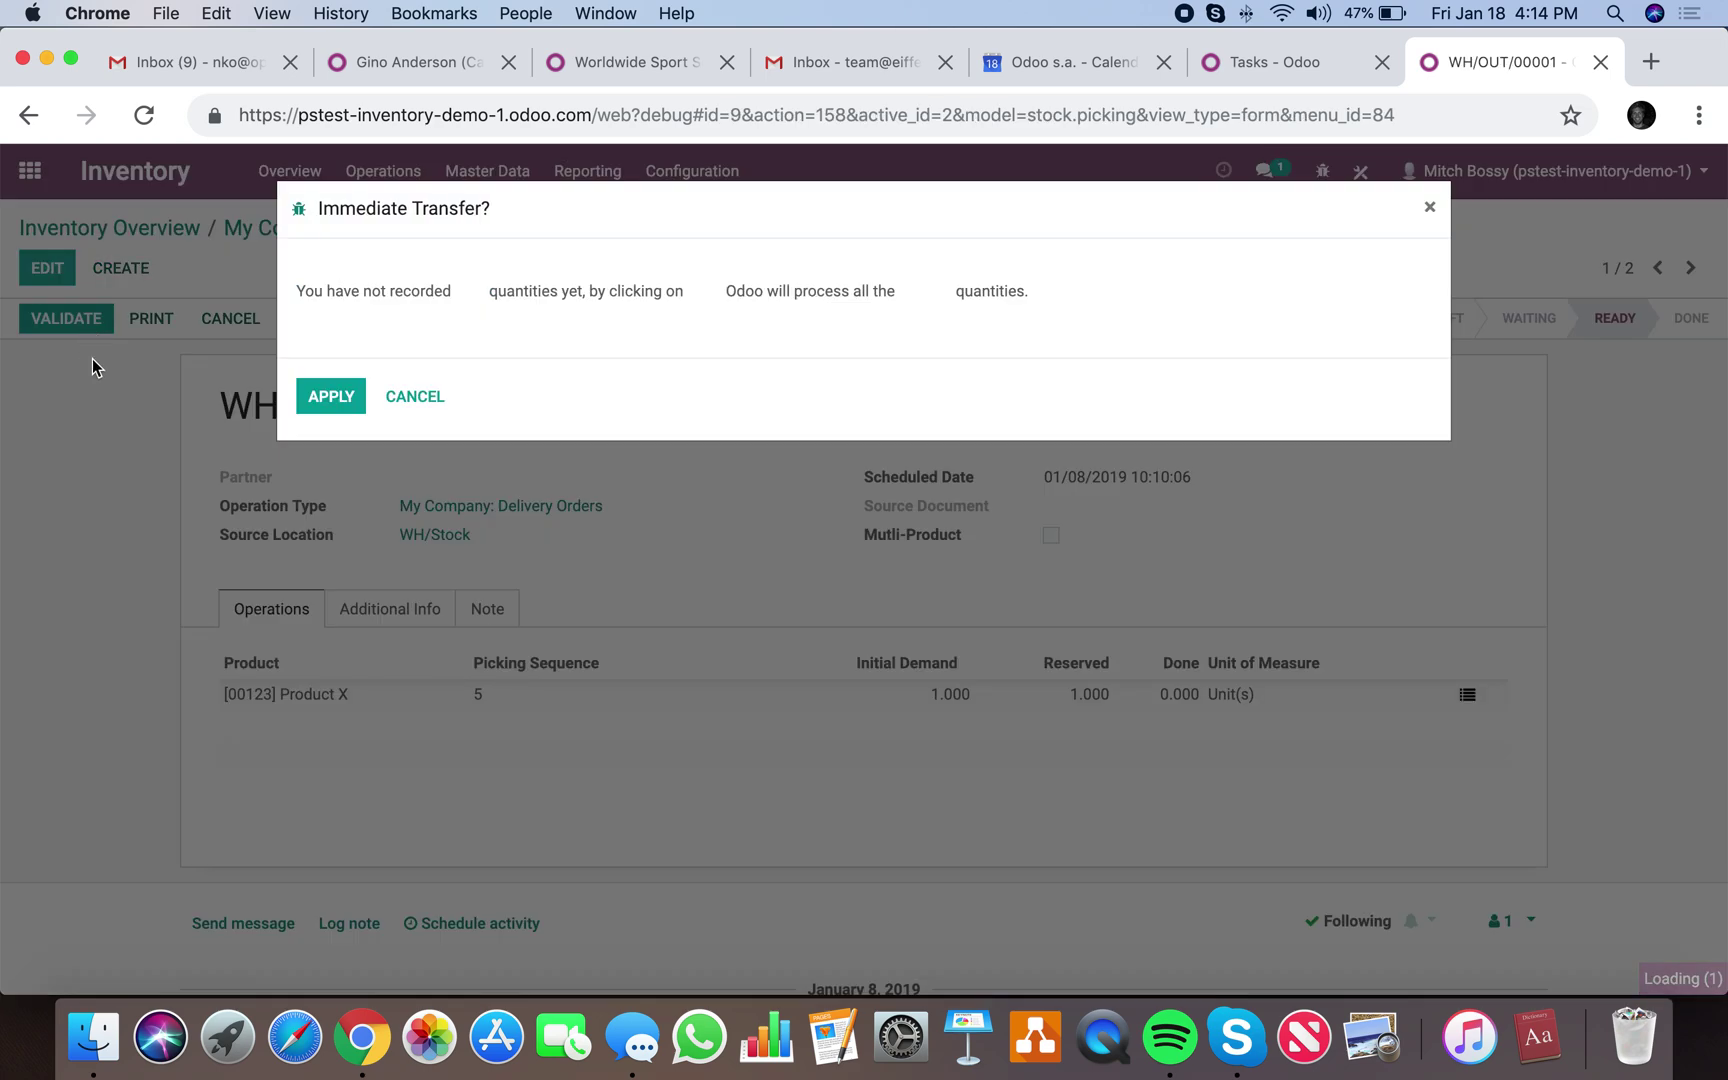
left_click(321, 400)
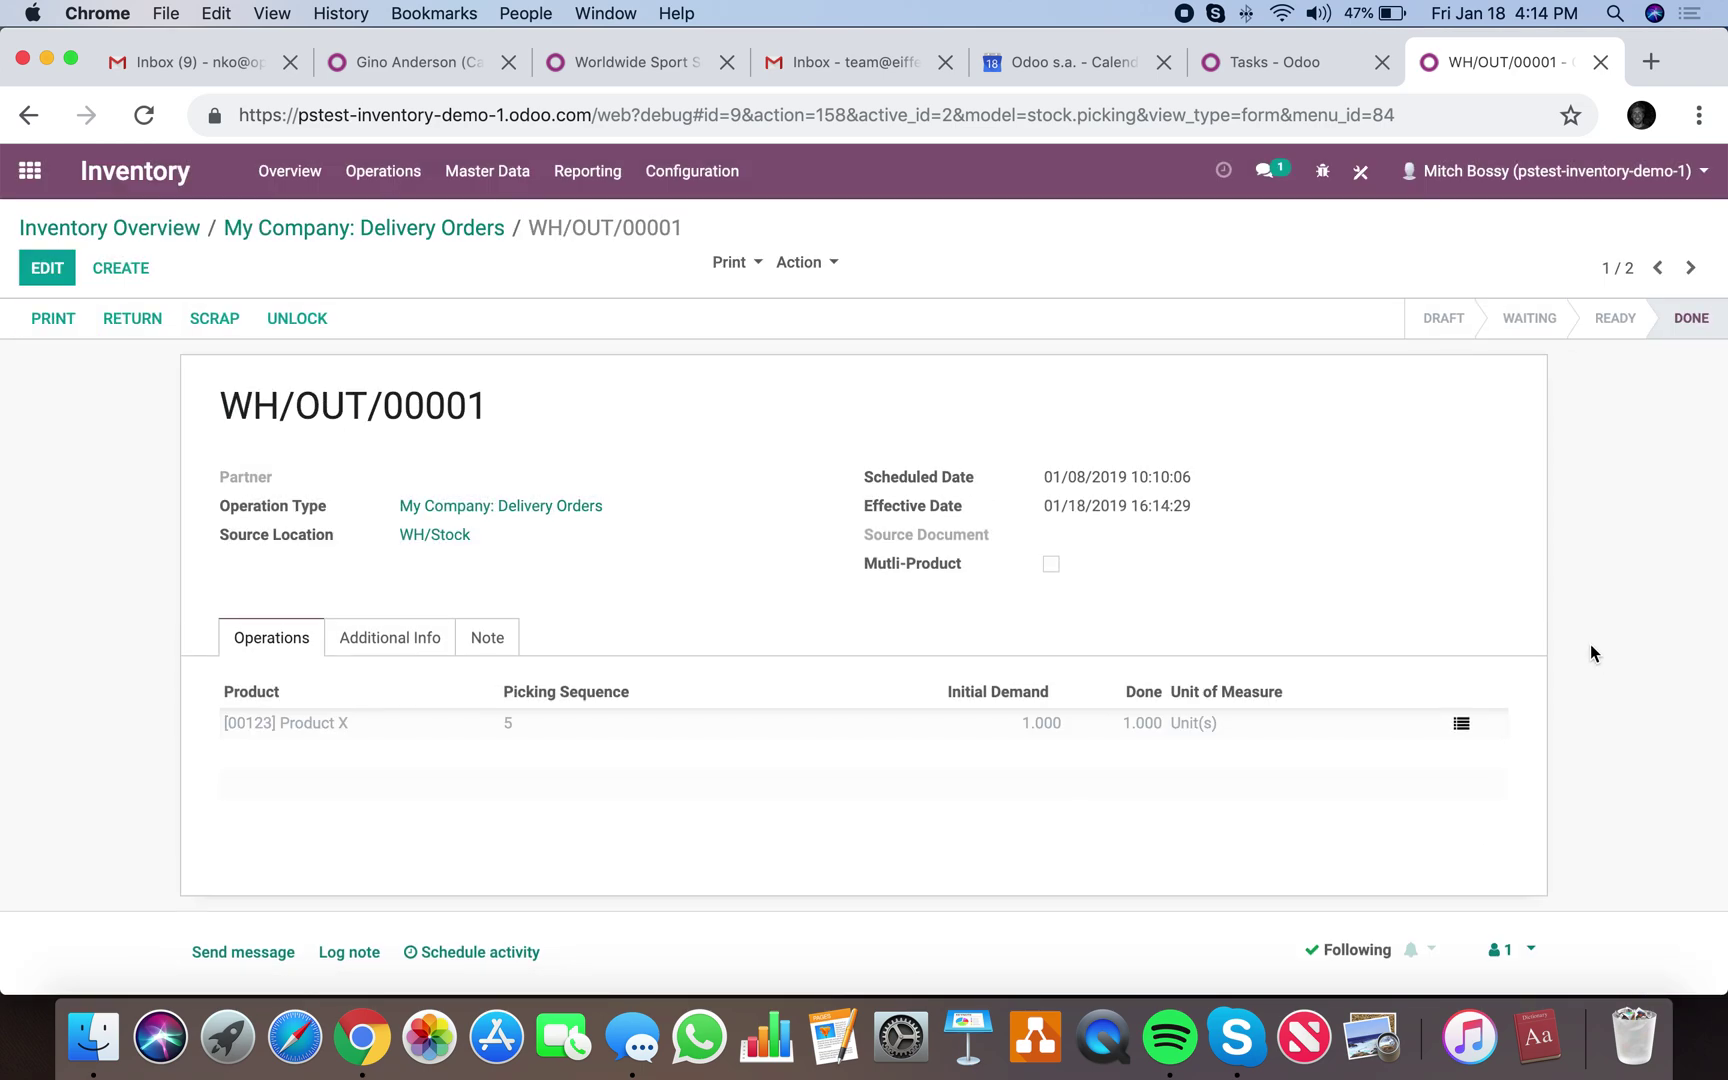
left_click(120, 323)
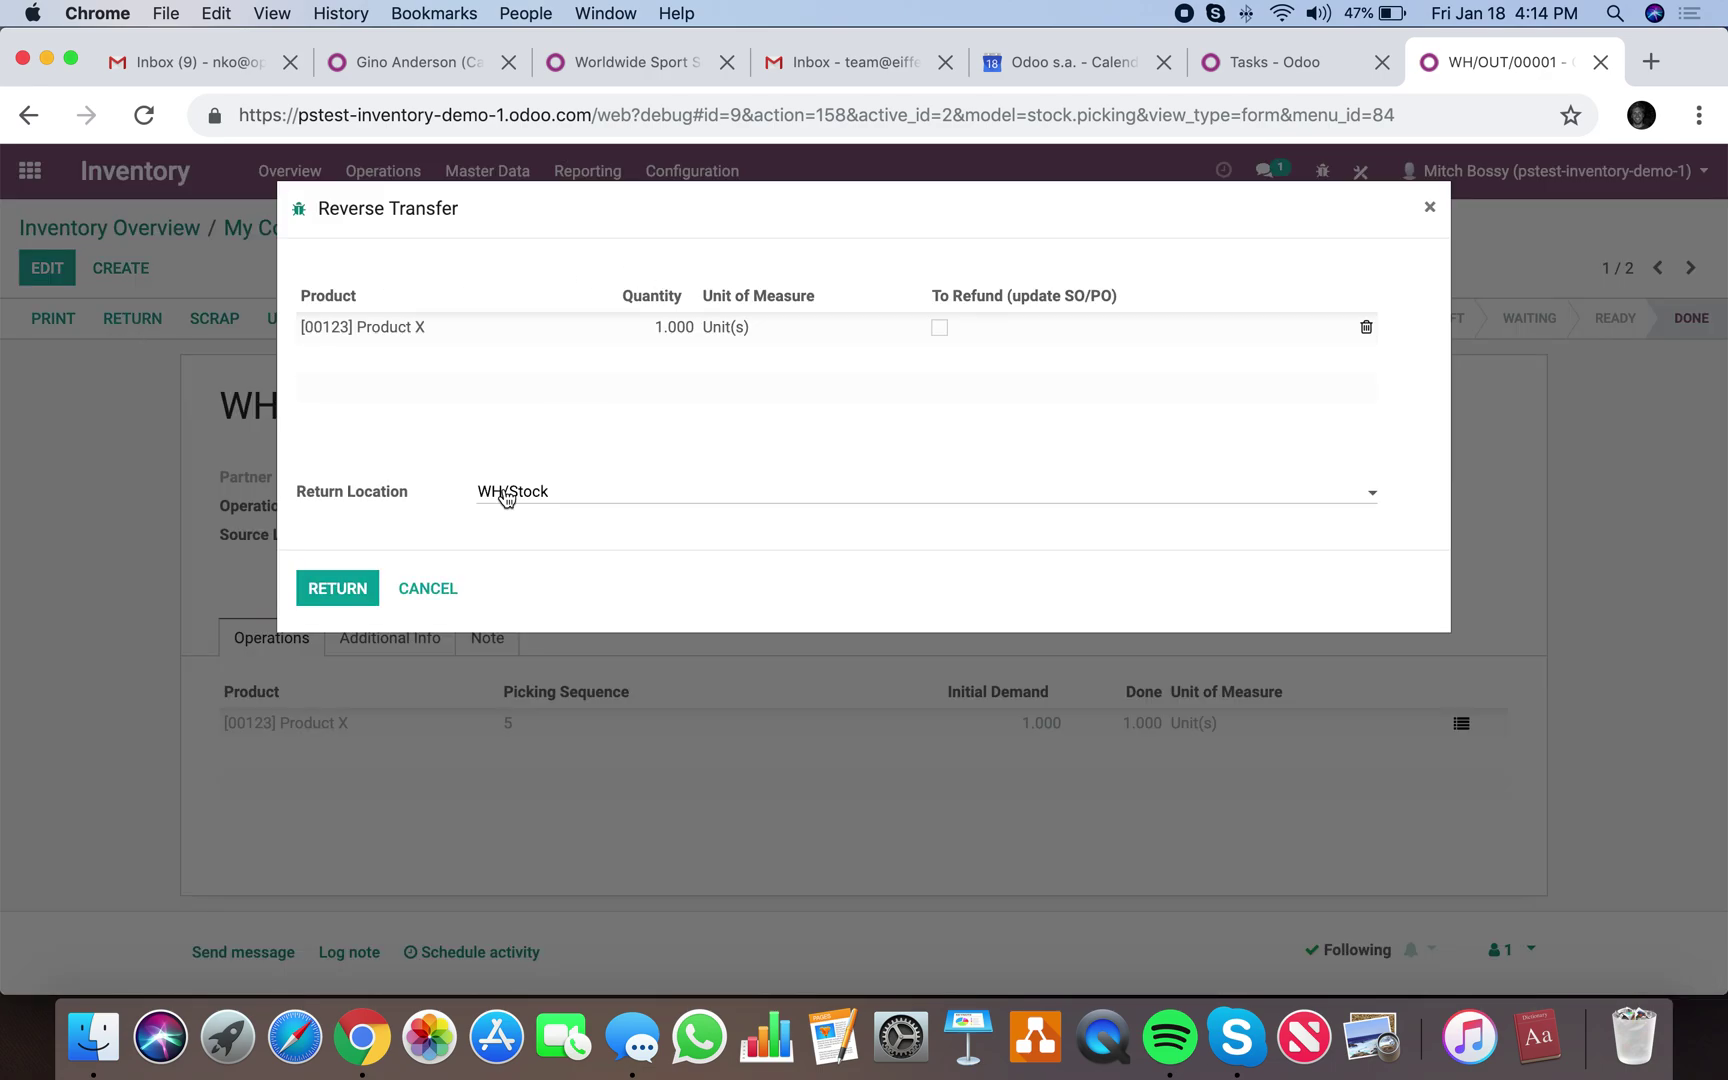
Create return receipt WH/IN/00017 and highlight 'Return of' in its Source Document.
left_click(339, 590)
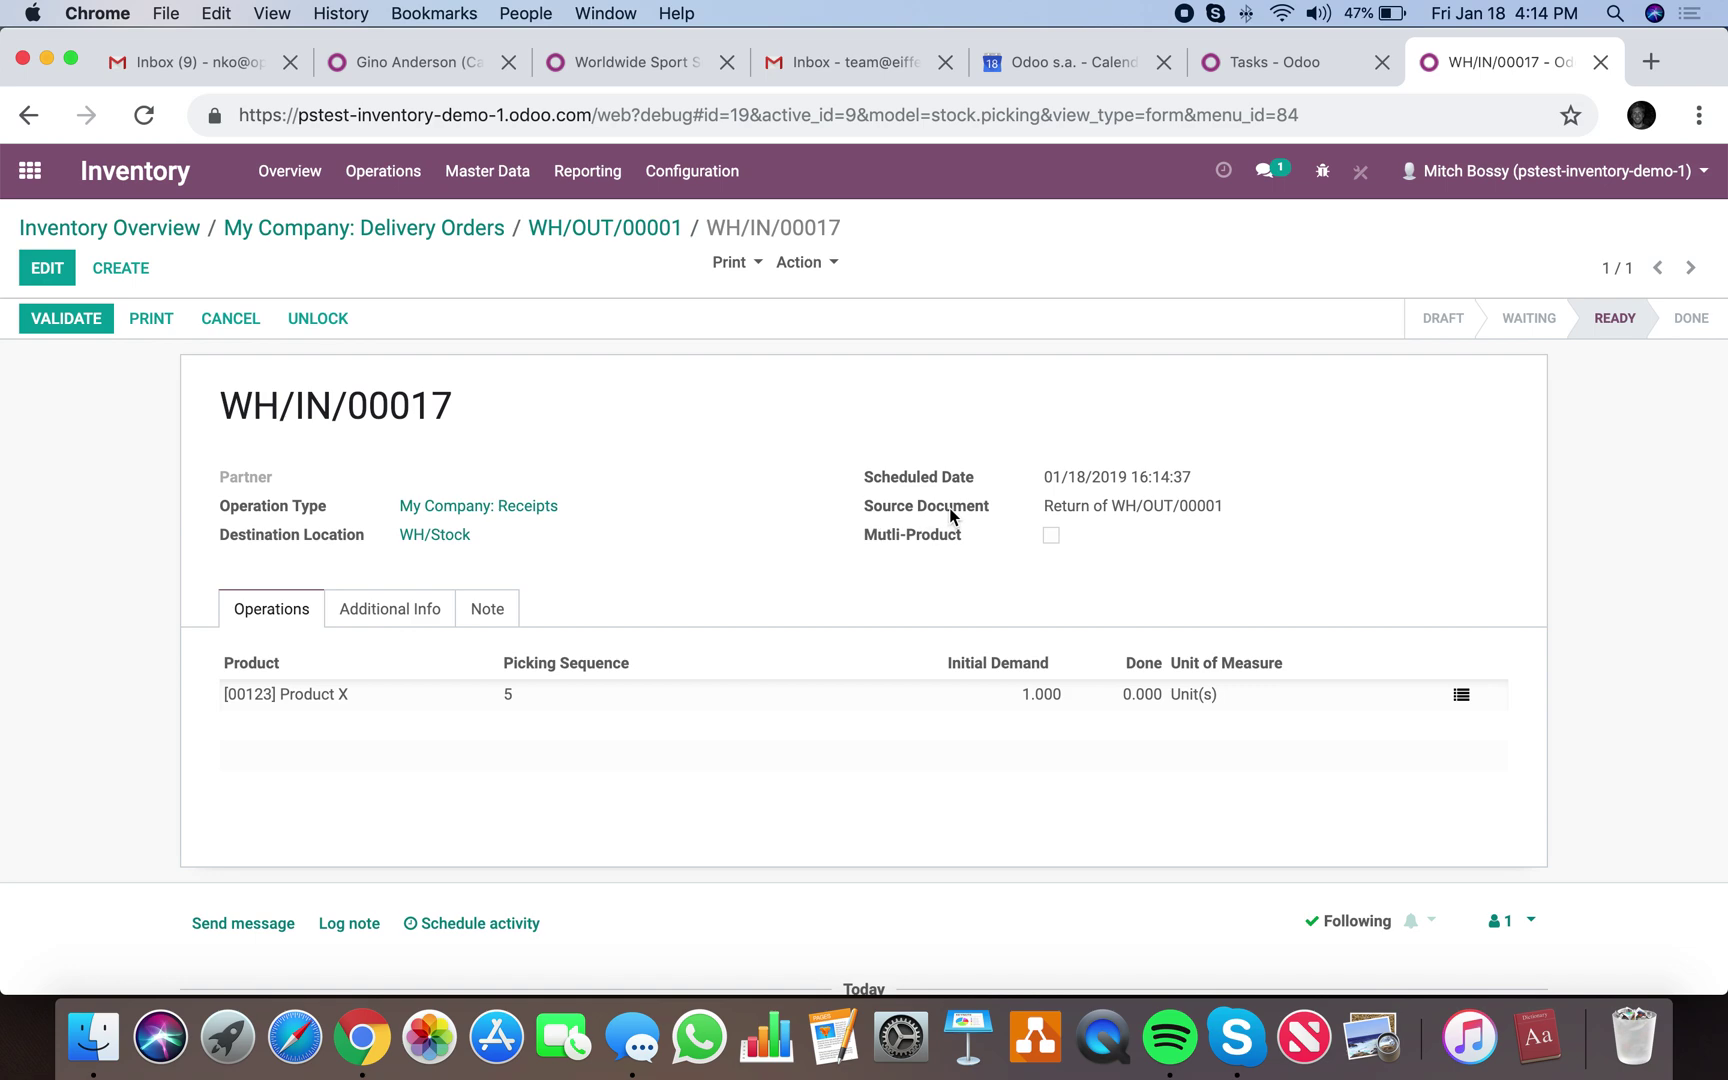
left_click_drag(1034, 512, 1110, 508)
Reopen Inventory and page through the four ready receipts from WH/IN/00002 to WH/IN/00012.
left_click(30, 171)
type("inv")
key("Return")
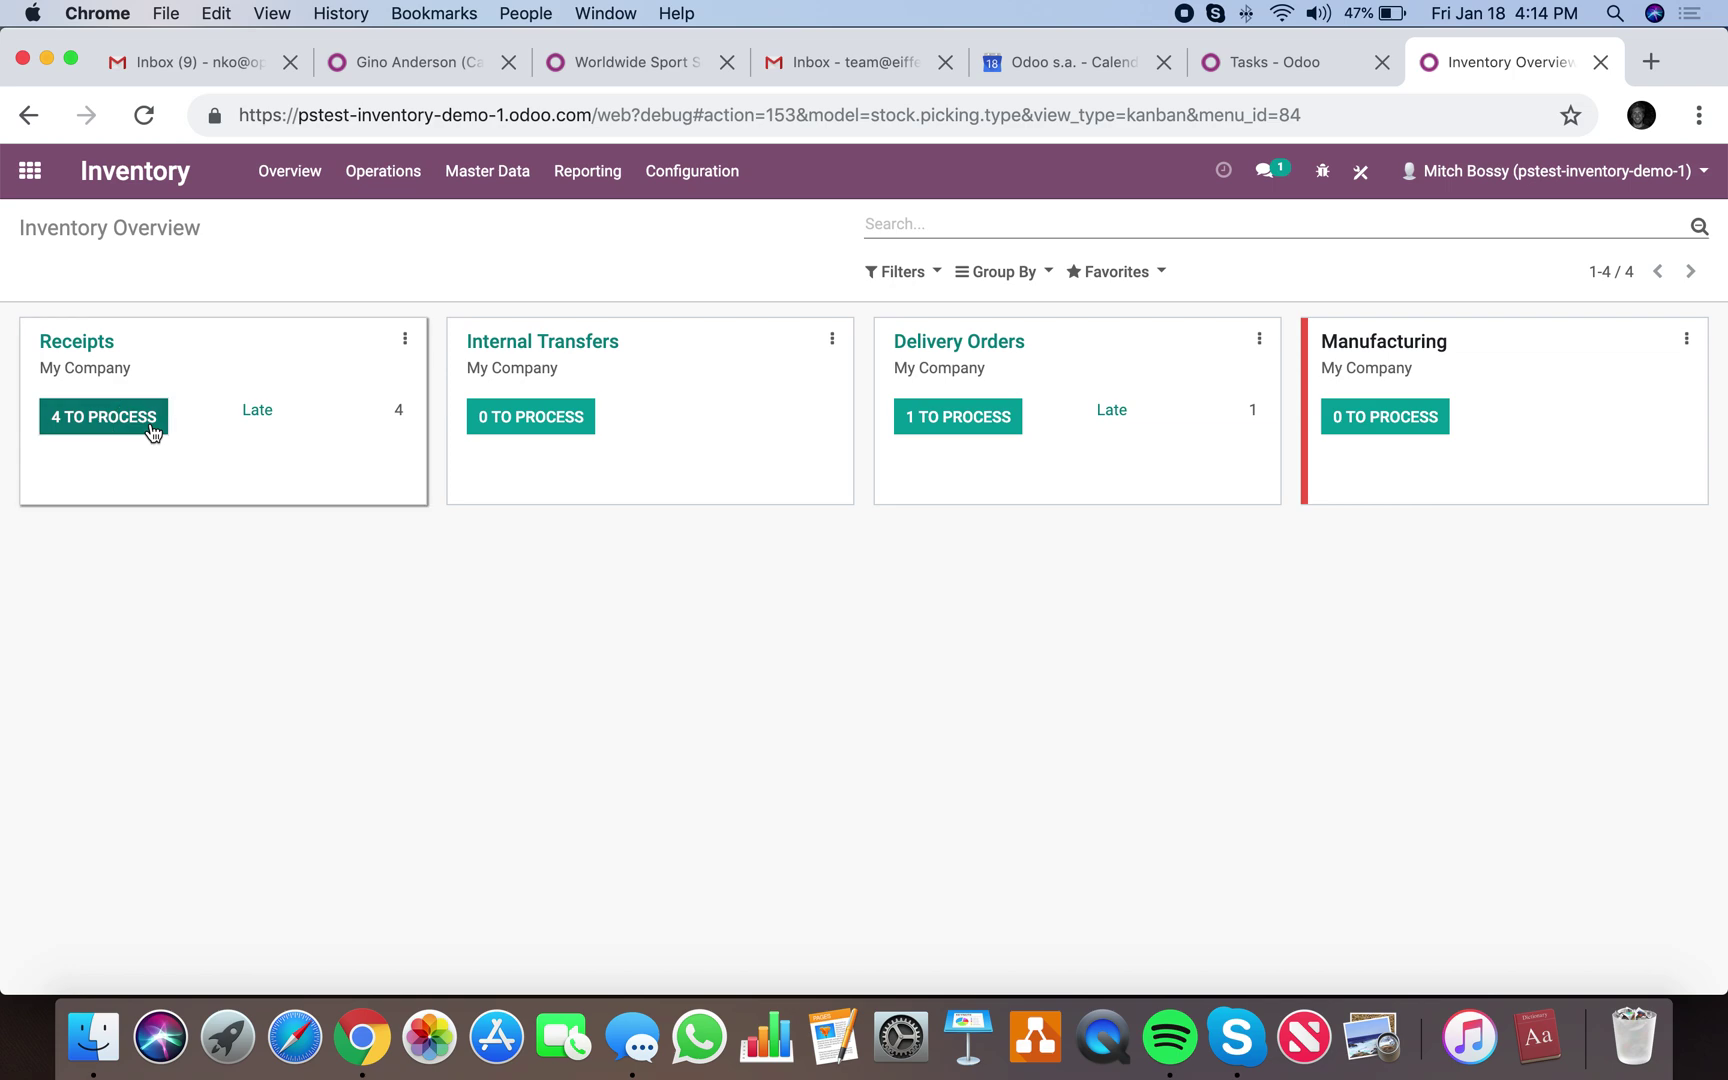
left_click(150, 420)
left_click(112, 384)
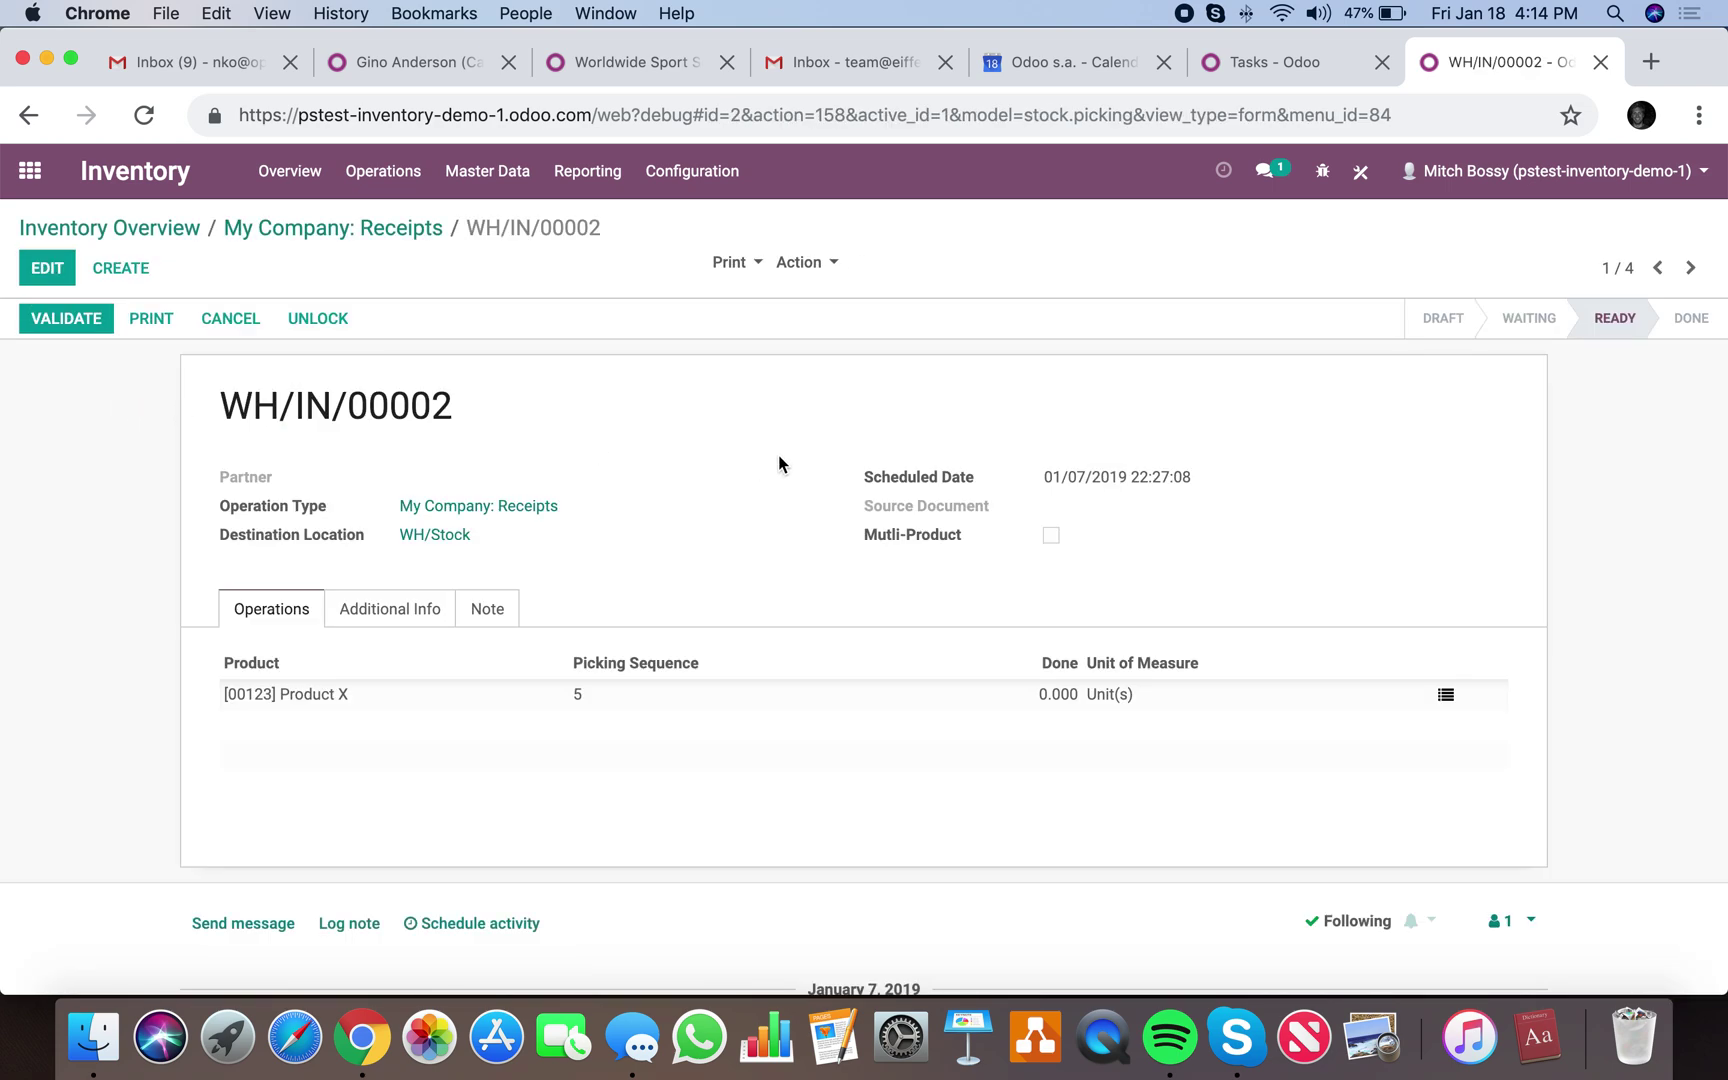
left_click(1690, 268)
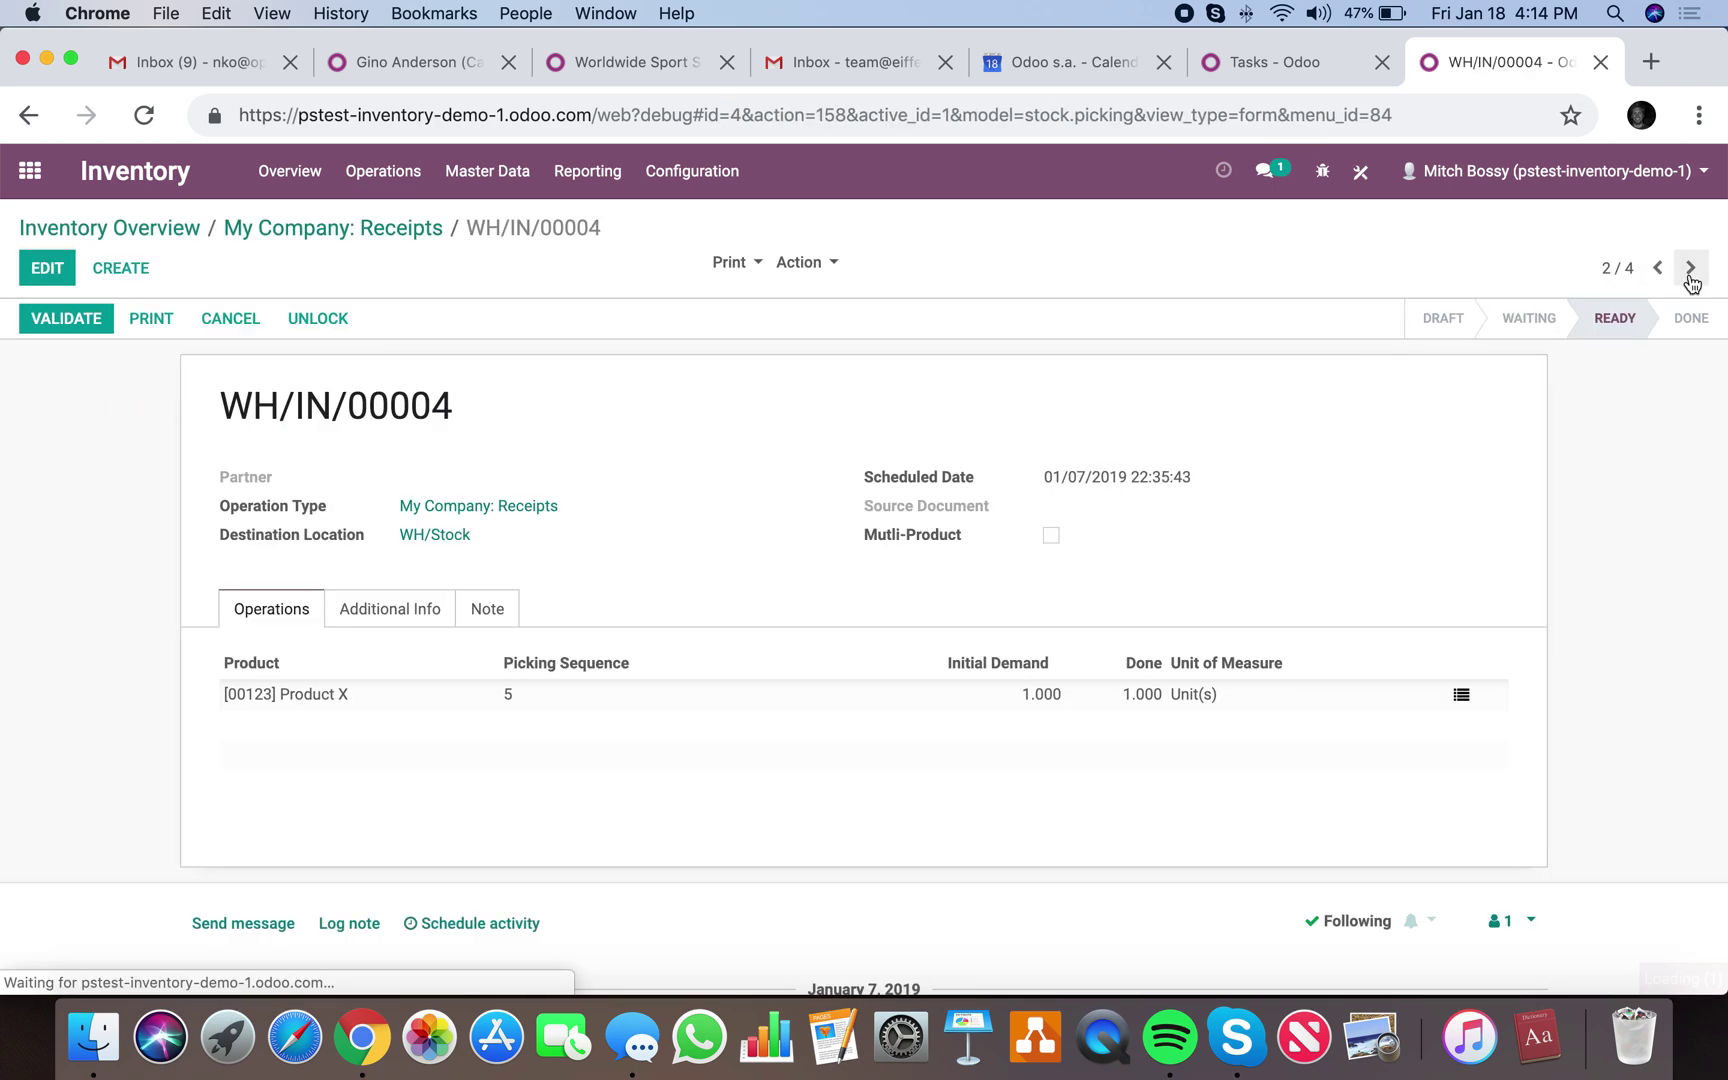
left_click(1690, 268)
left_click(1690, 270)
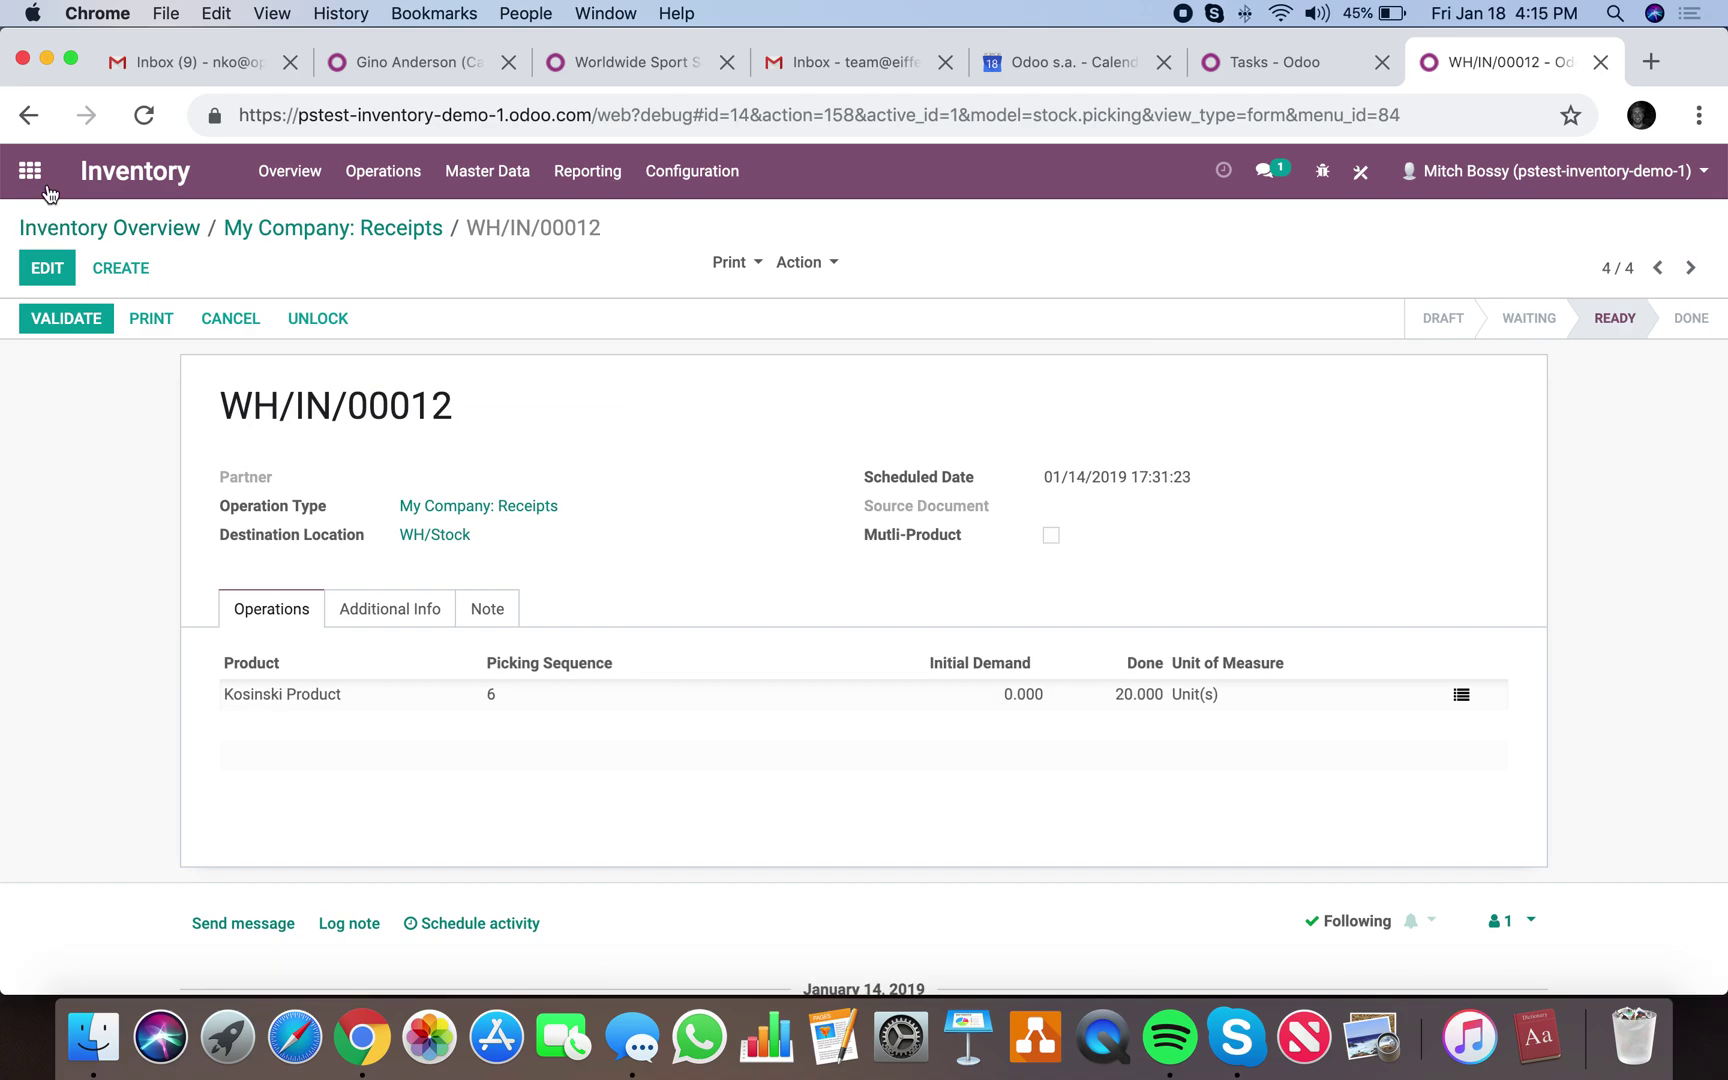
left_click(30, 170)
Create and save a Purchase request for quotation from vendor V for Product X.
type("pur")
key("Return")
left_click(62, 268)
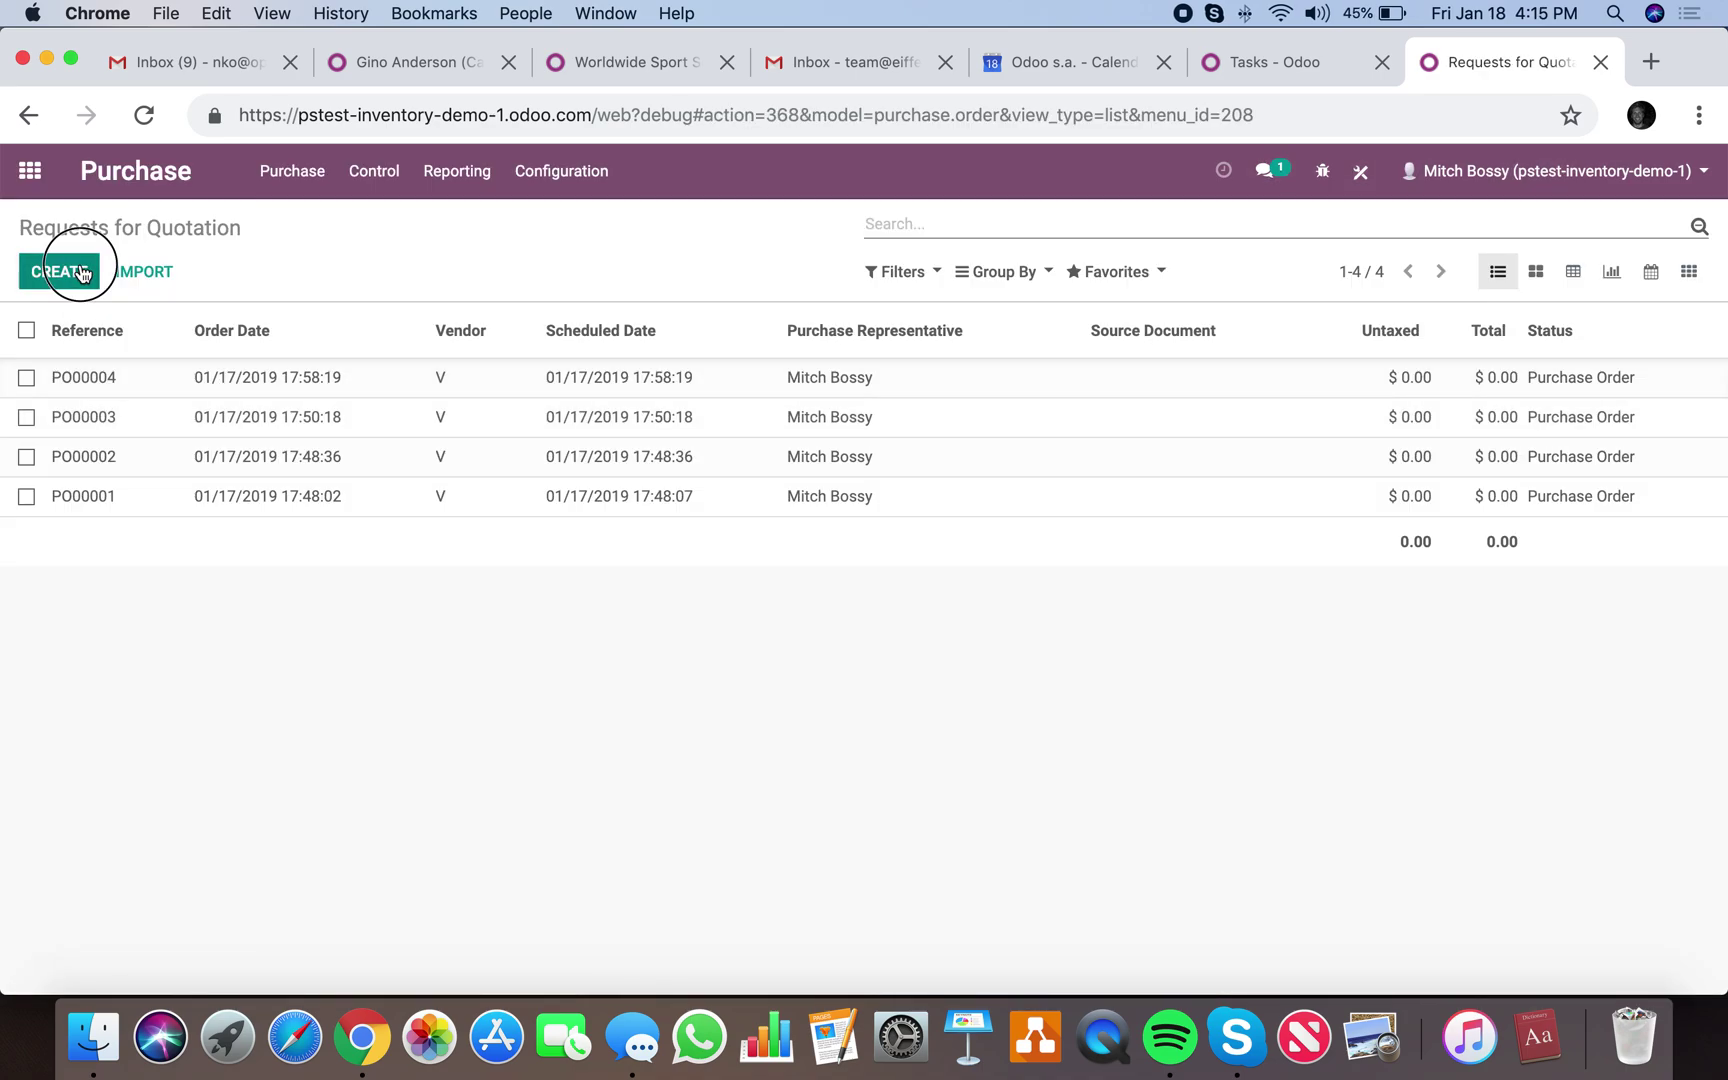
type("V")
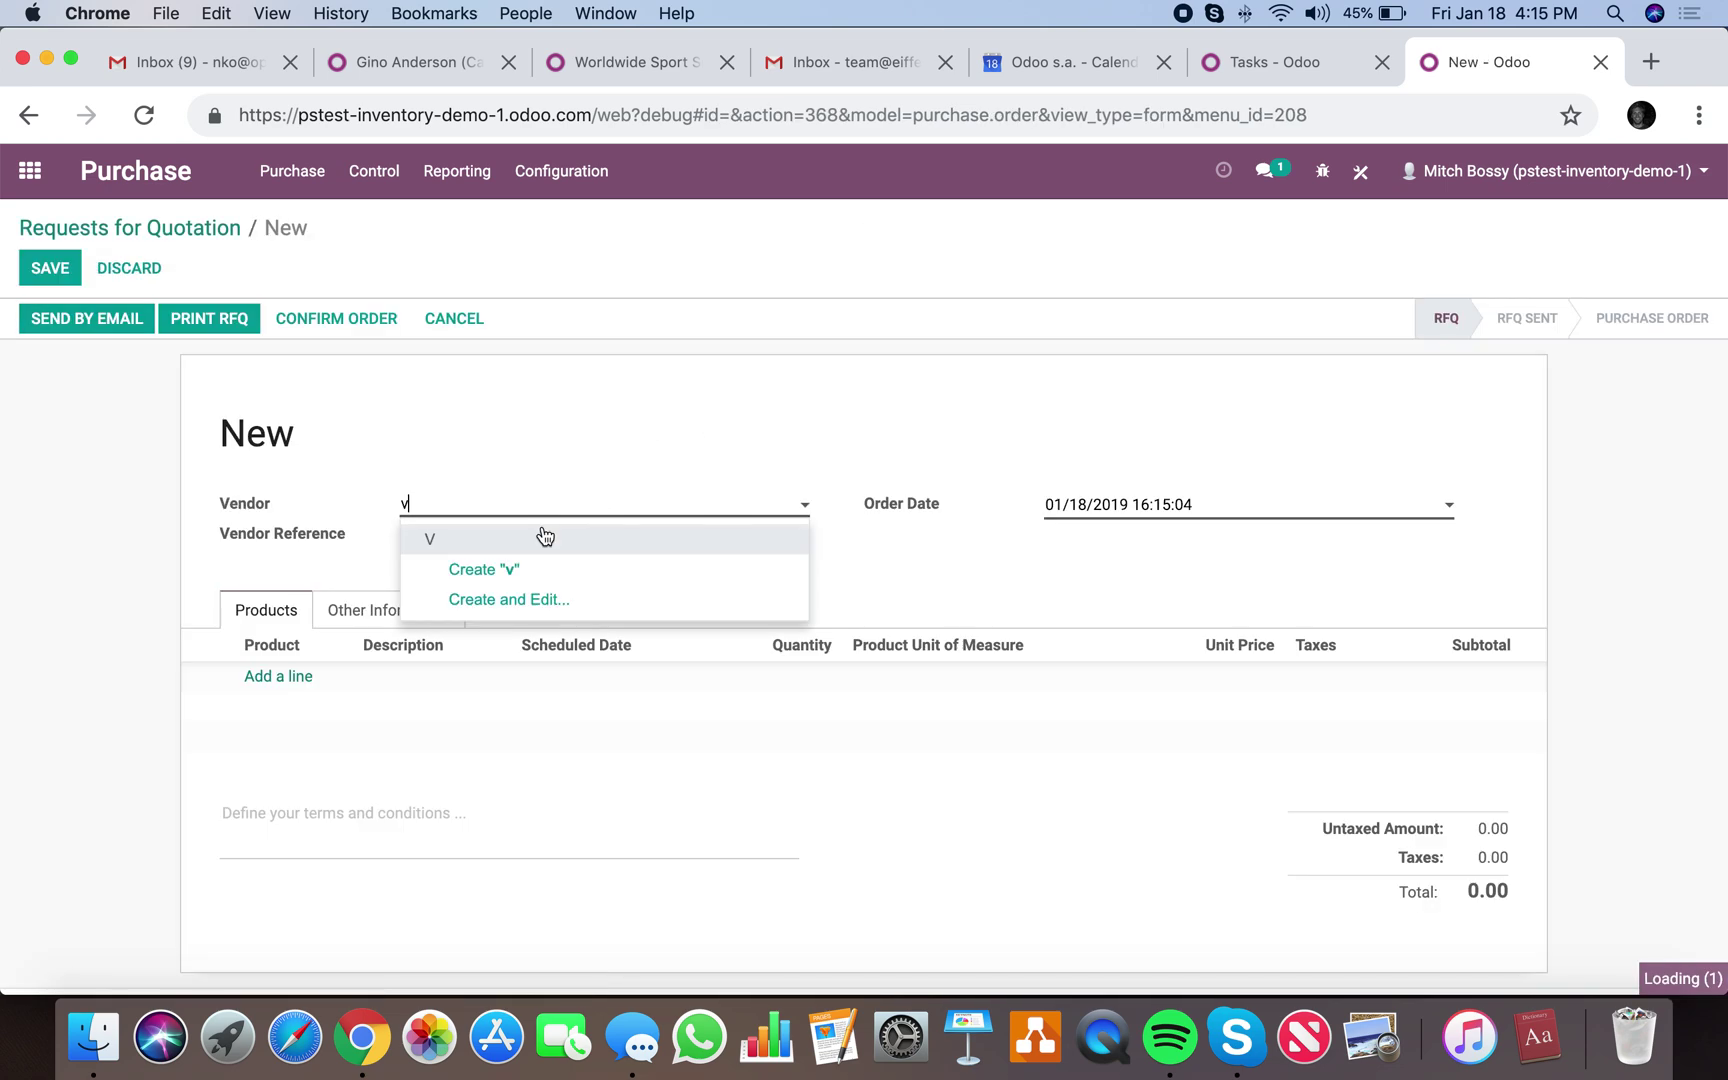
left_click(540, 530)
left_click(282, 680)
left_click(300, 714)
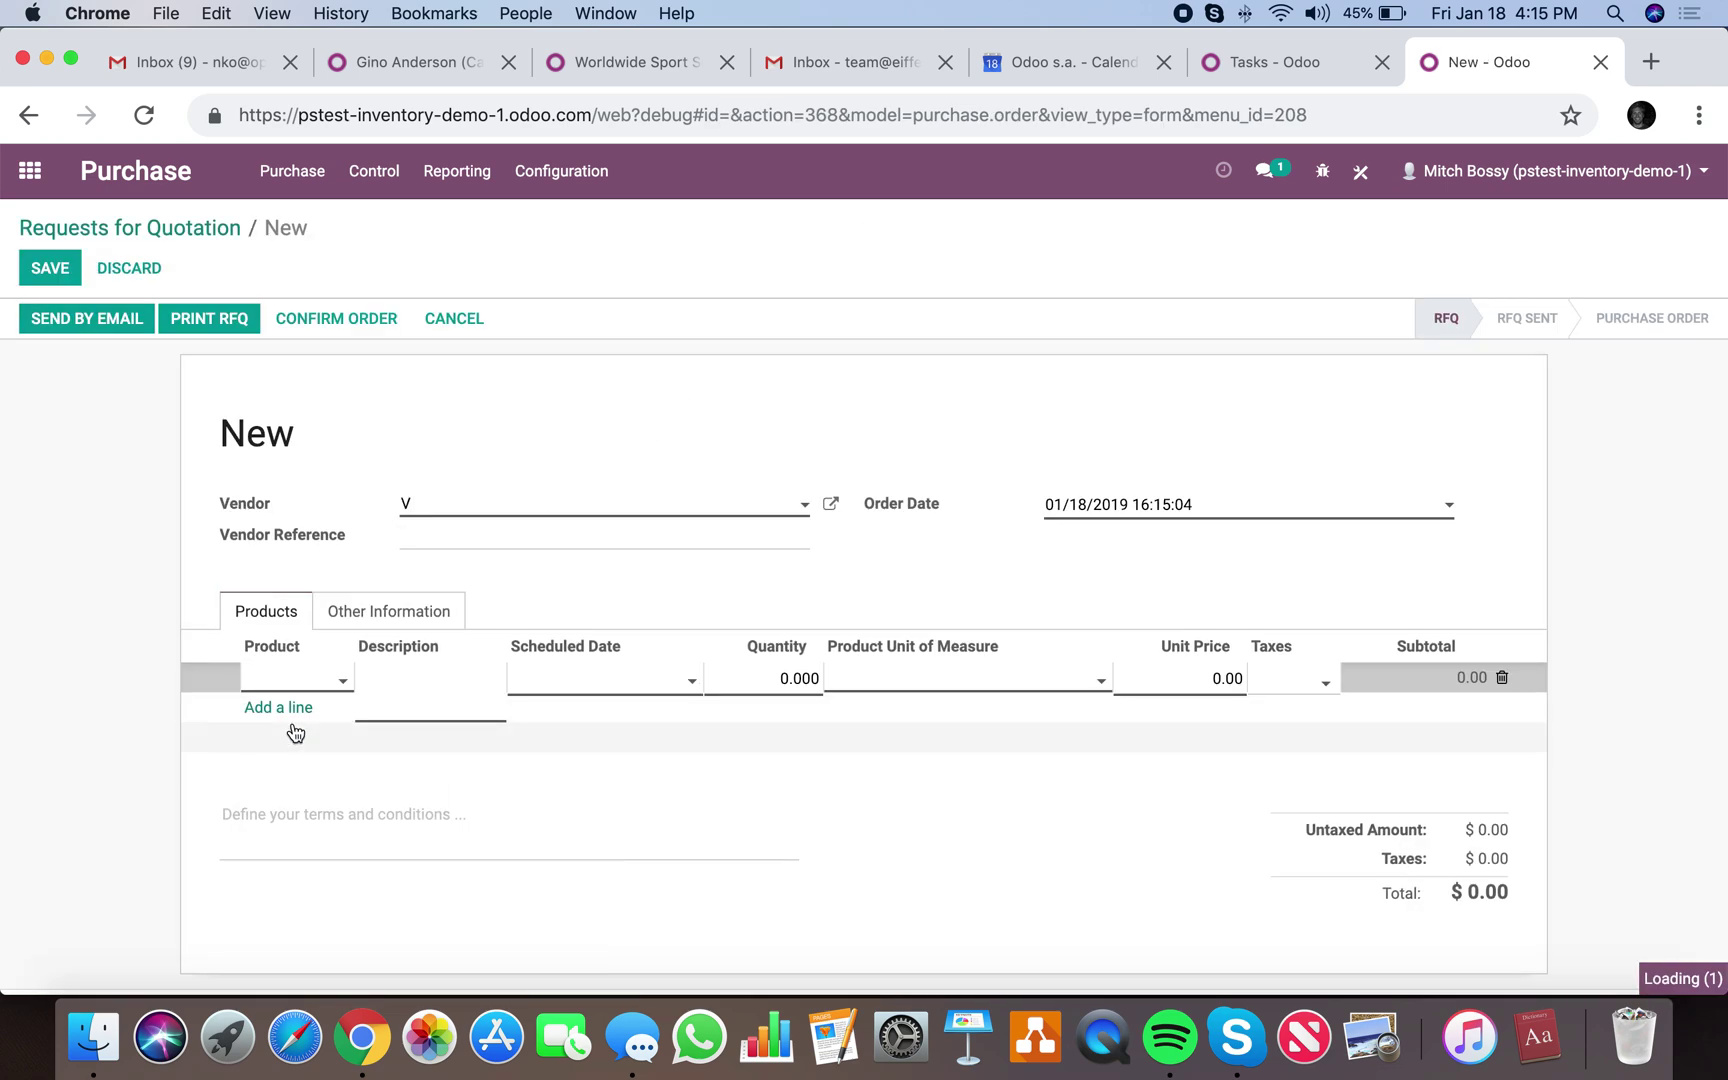
left_click(52, 268)
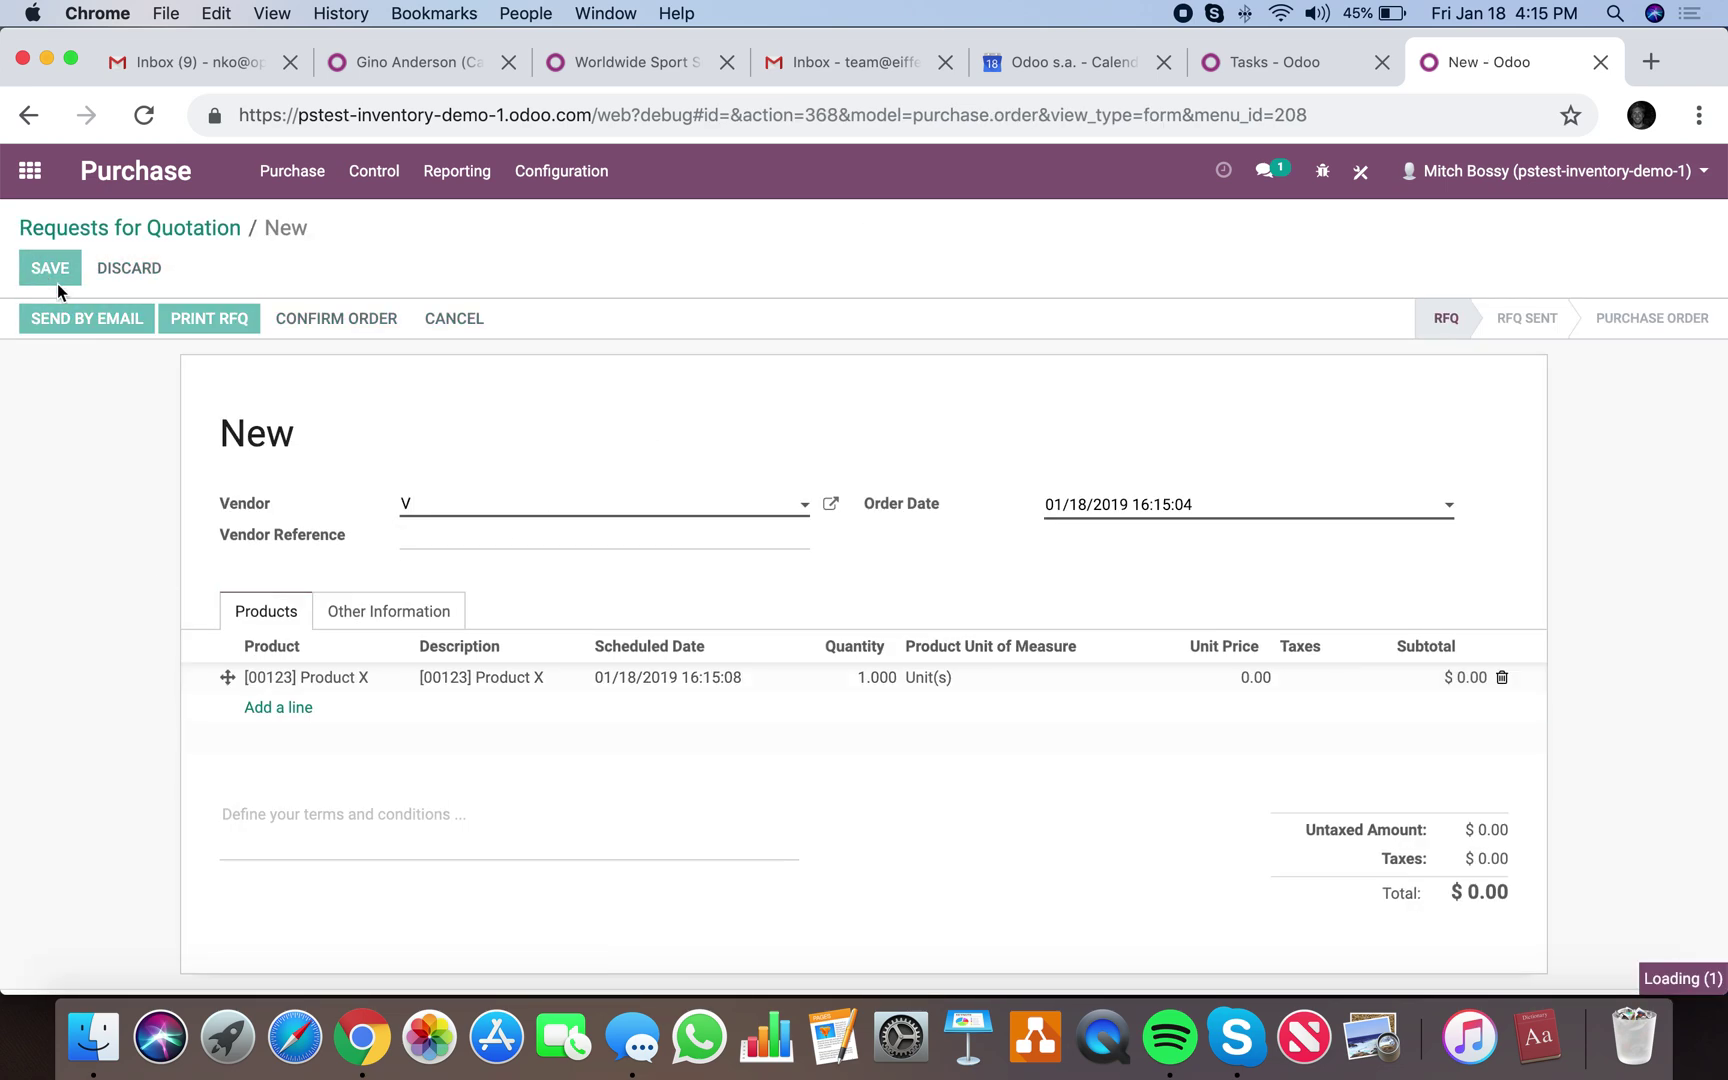
Confirm it as purchase order PO00005 and validate its receipt WH/IN/00018.
left_click(330, 322)
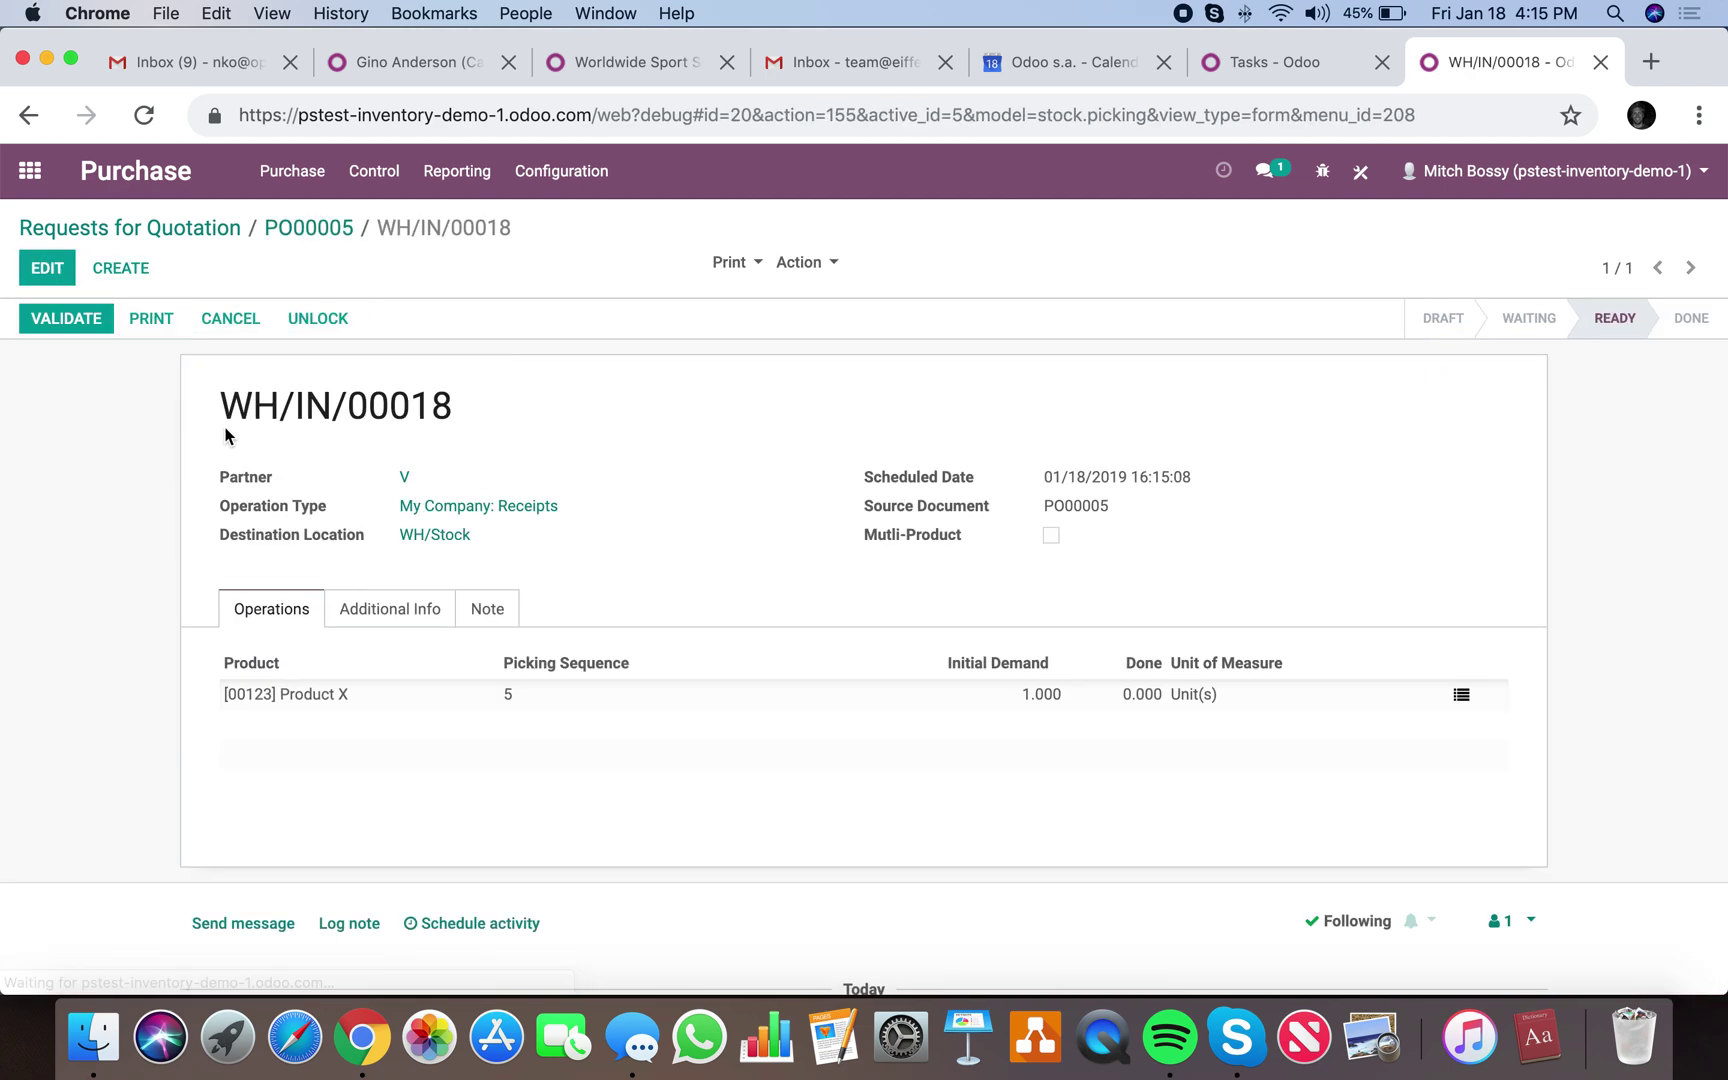
left_click(86, 321)
left_click(330, 395)
In Studio, create a Transfer automated action 'Return Email' triggered On Update.
left_click(1362, 171)
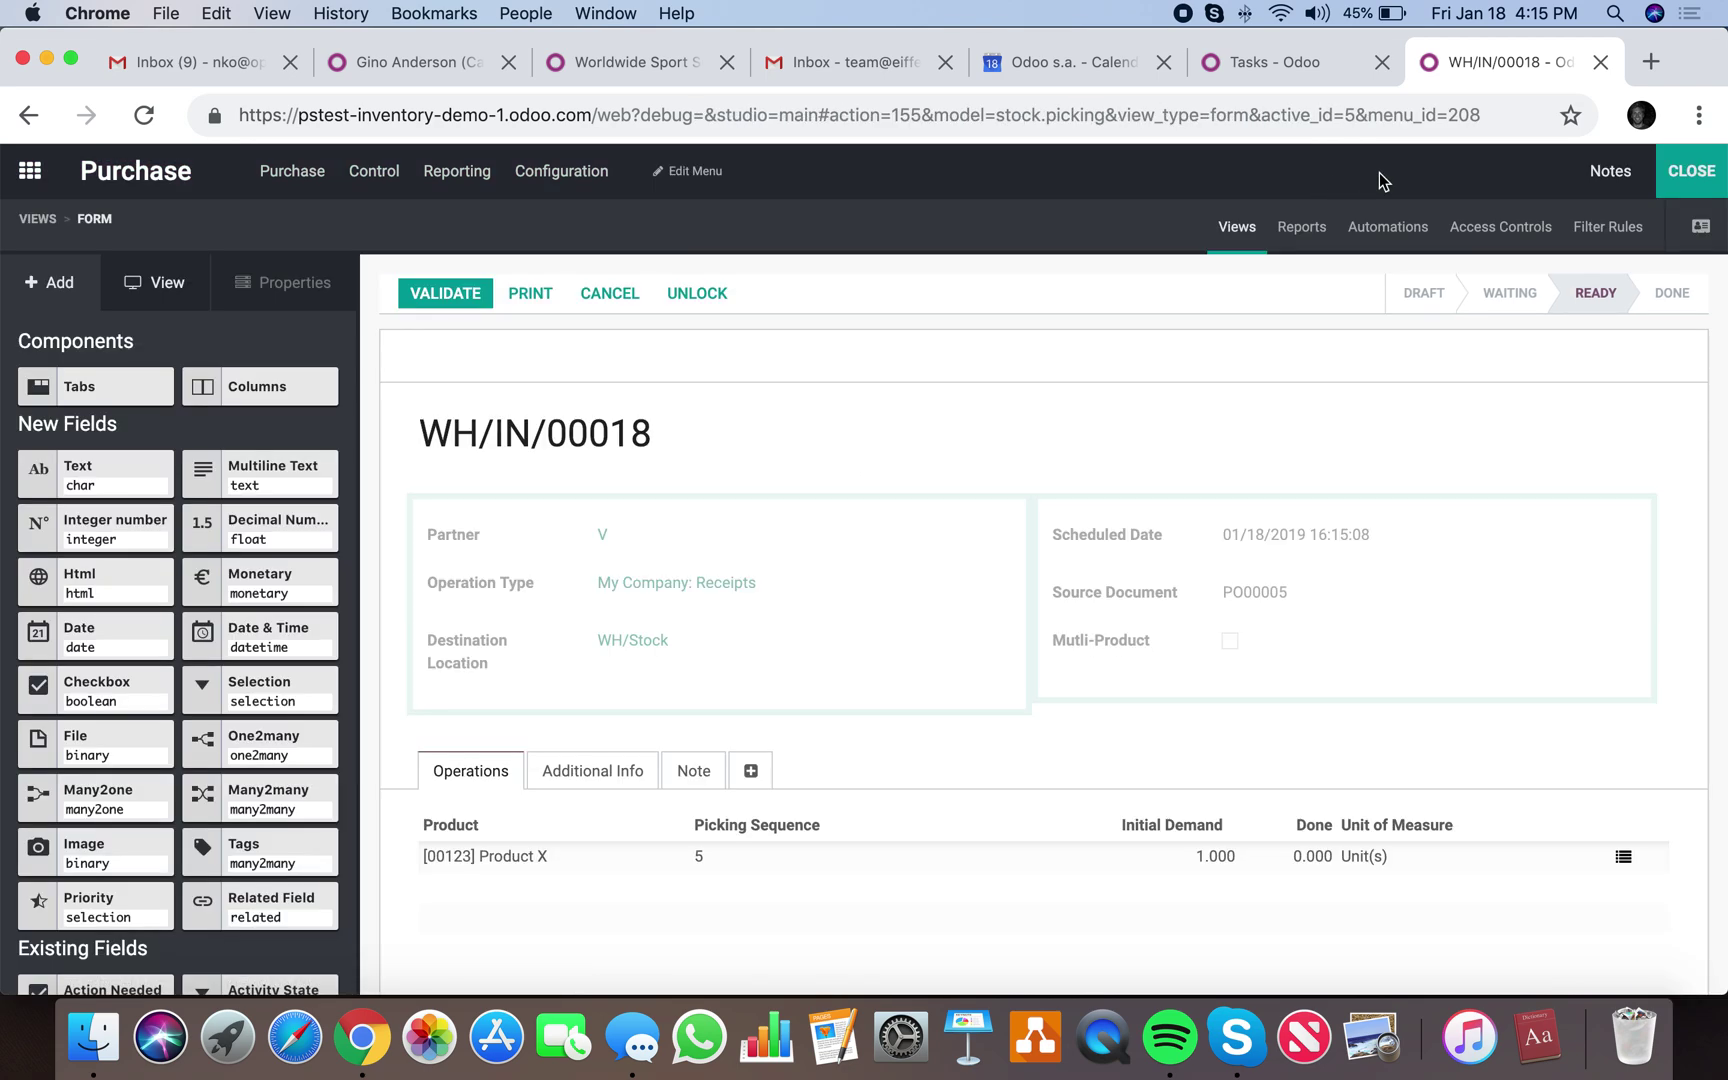
left_click(1388, 226)
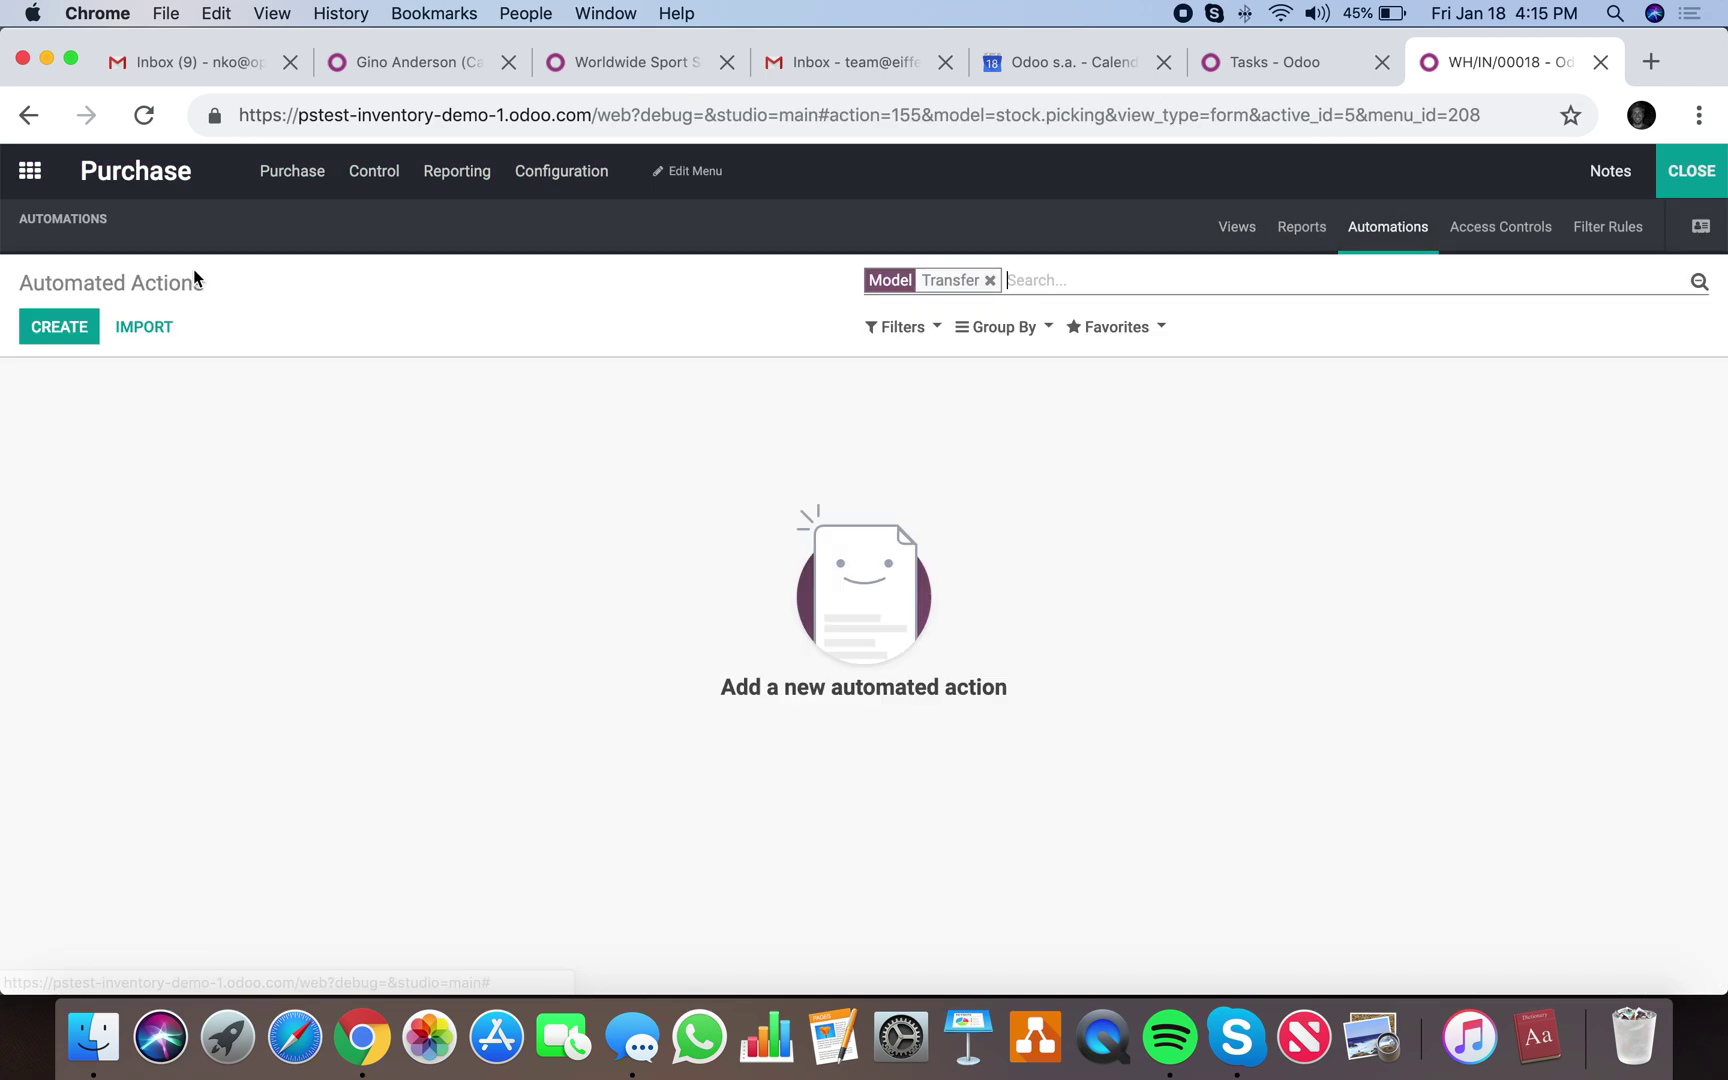
left_click(49, 330)
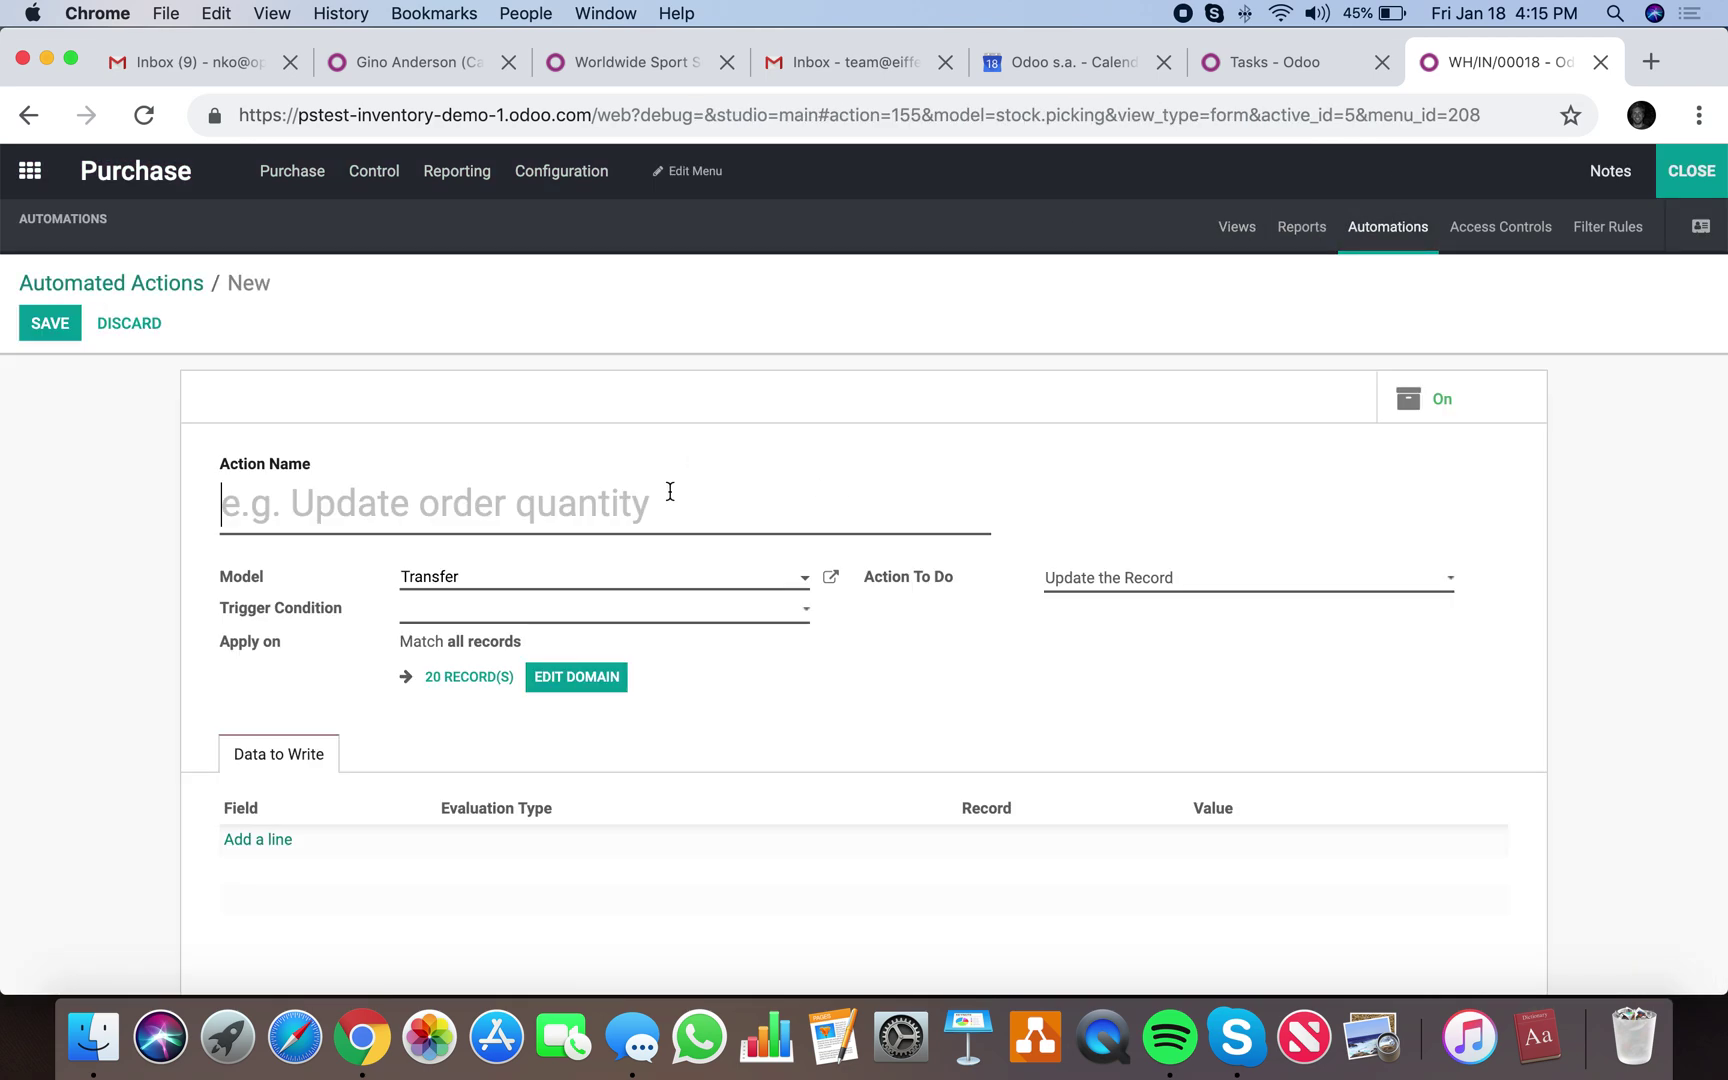
type("Return Email")
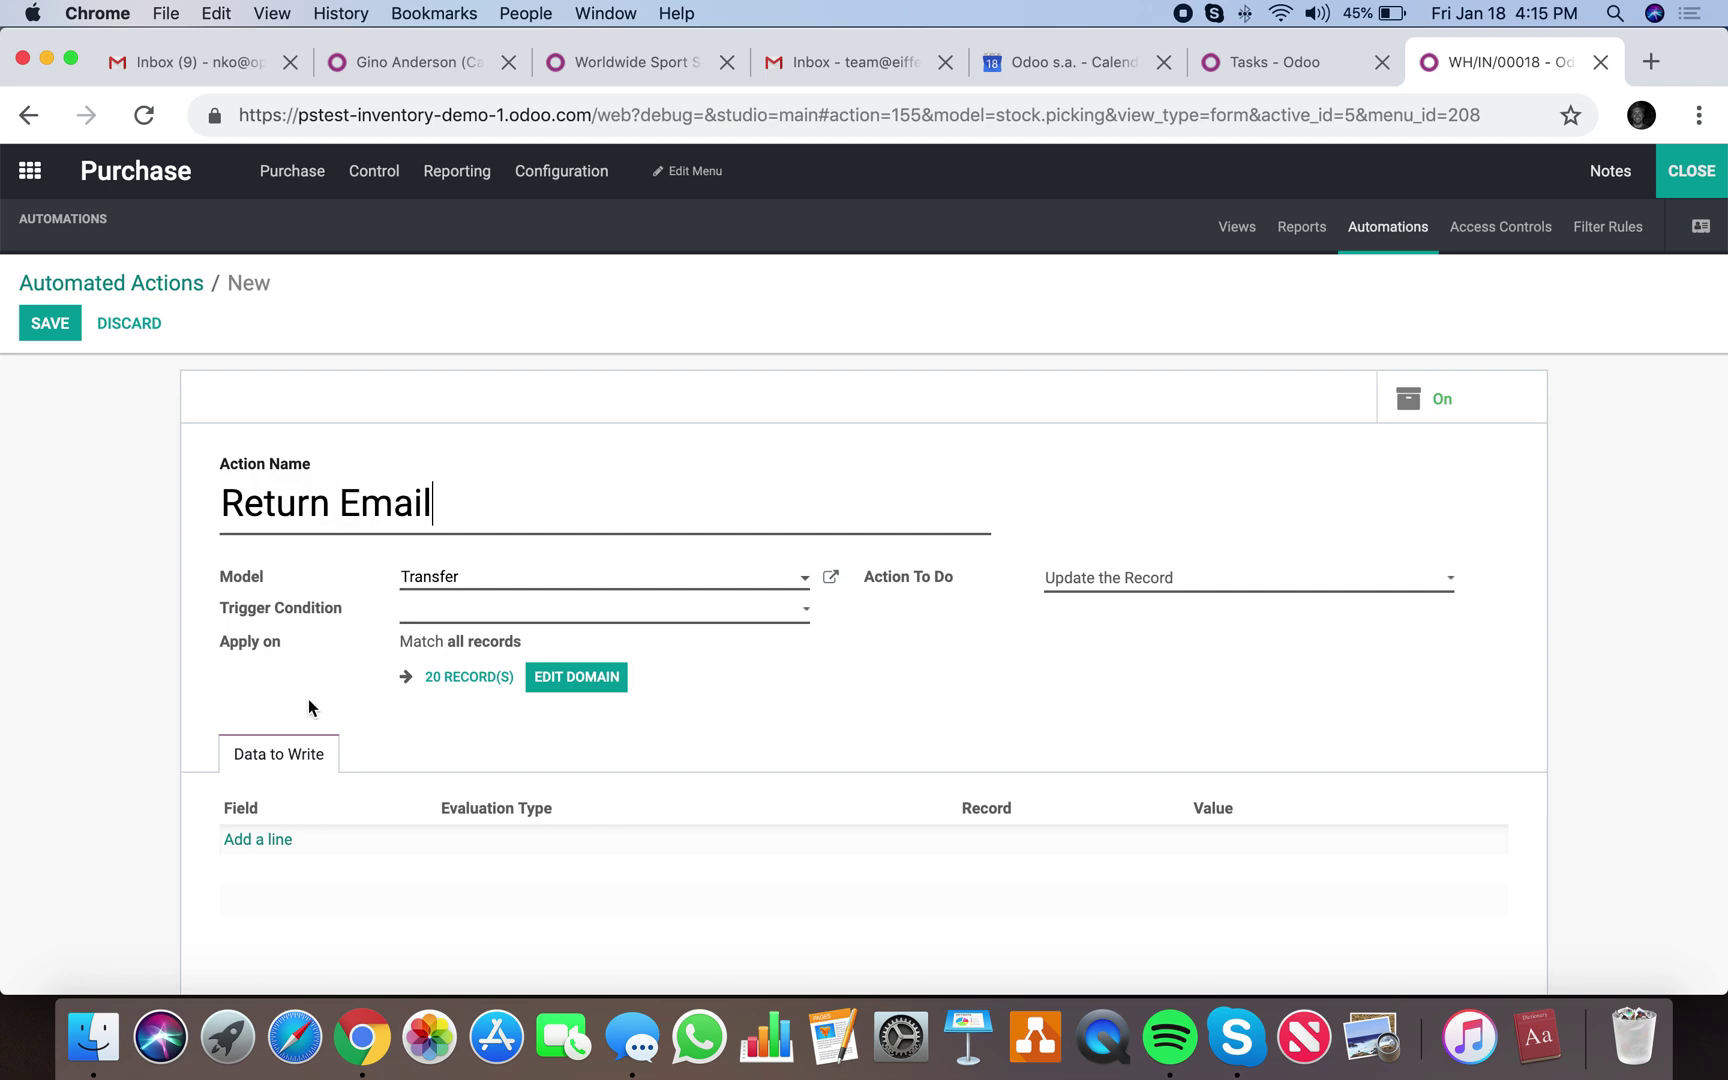
left_click(443, 600)
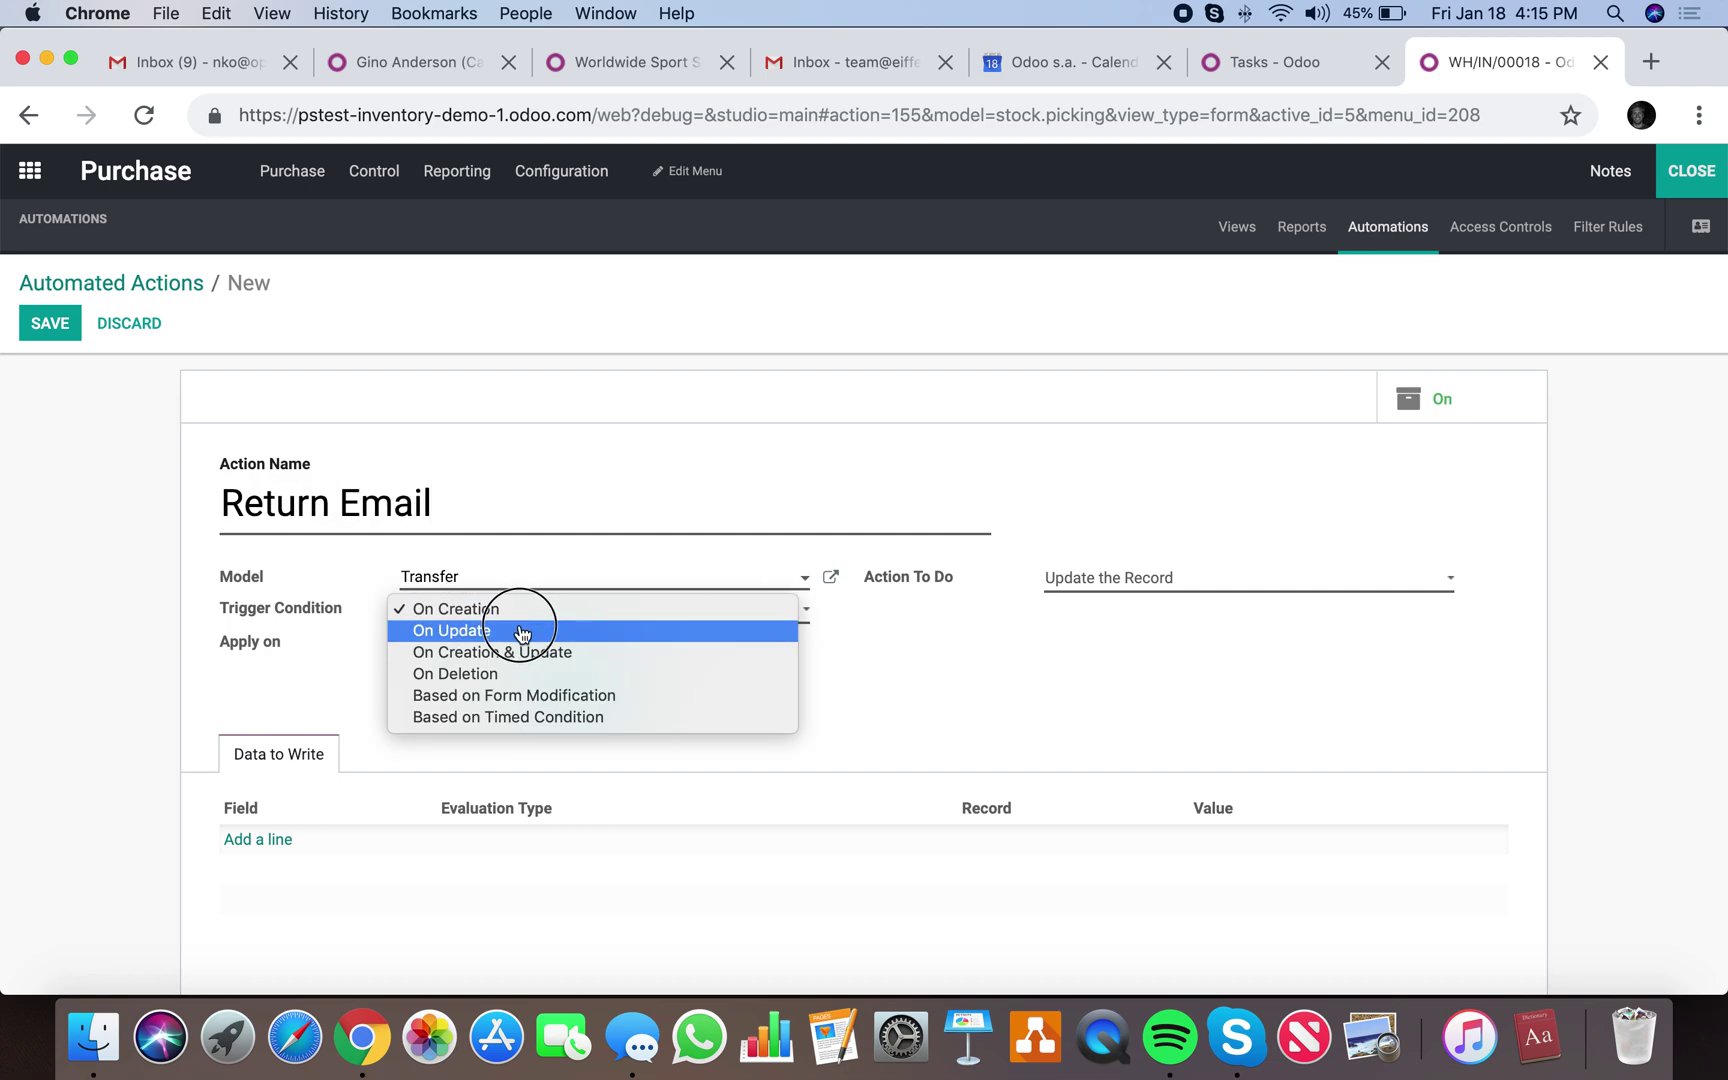
left_click(520, 630)
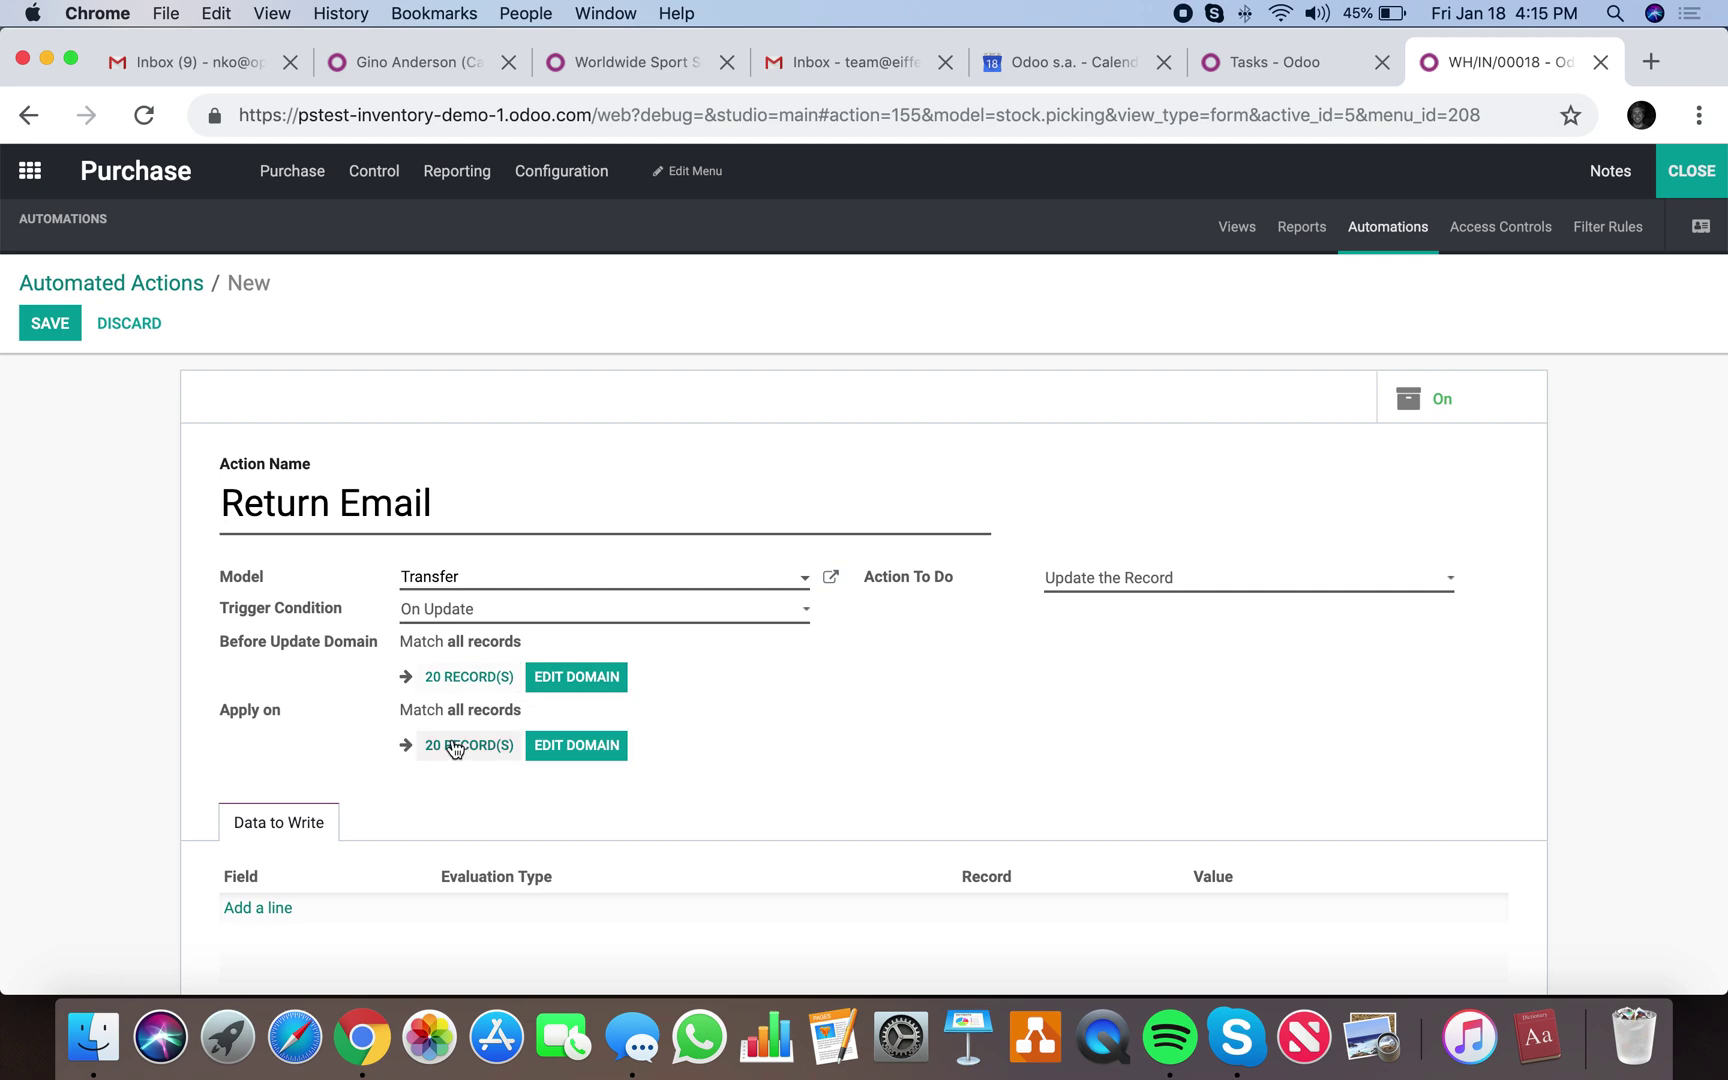
left_click(570, 744)
Add a domain rule: Source Document contains 'Return of'.
left_click(467, 266)
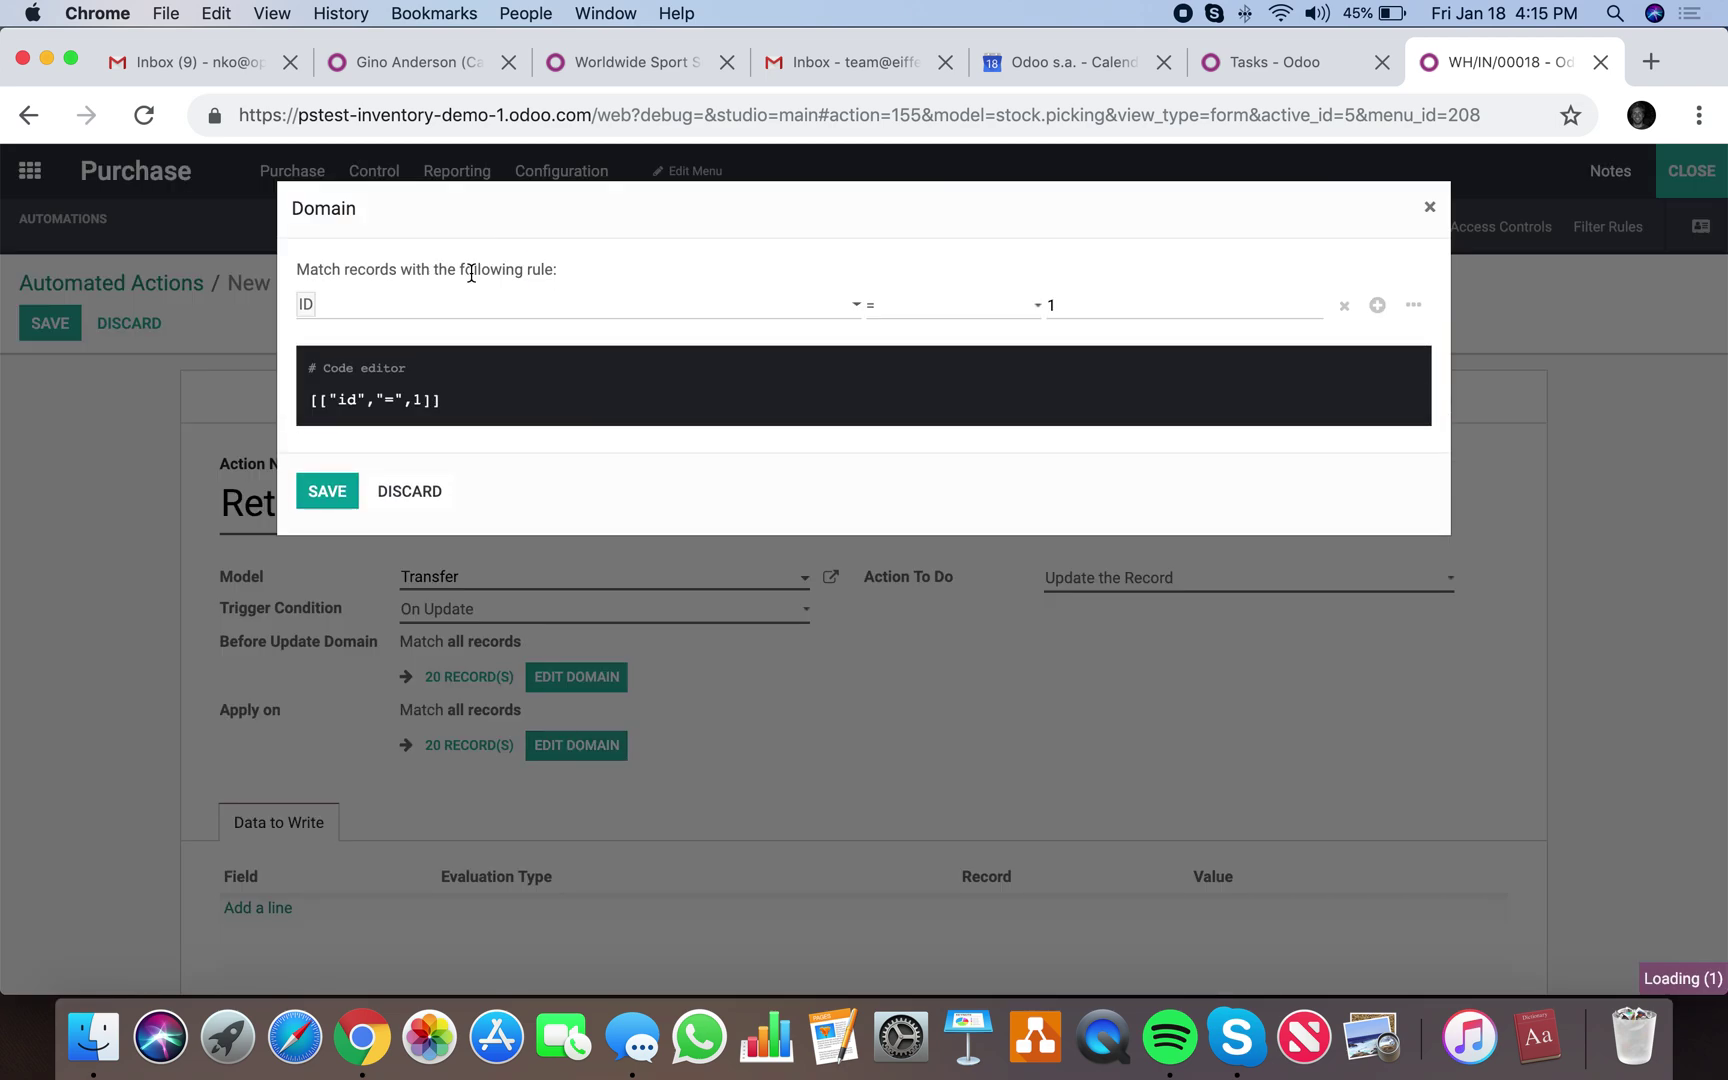
left_click(493, 308)
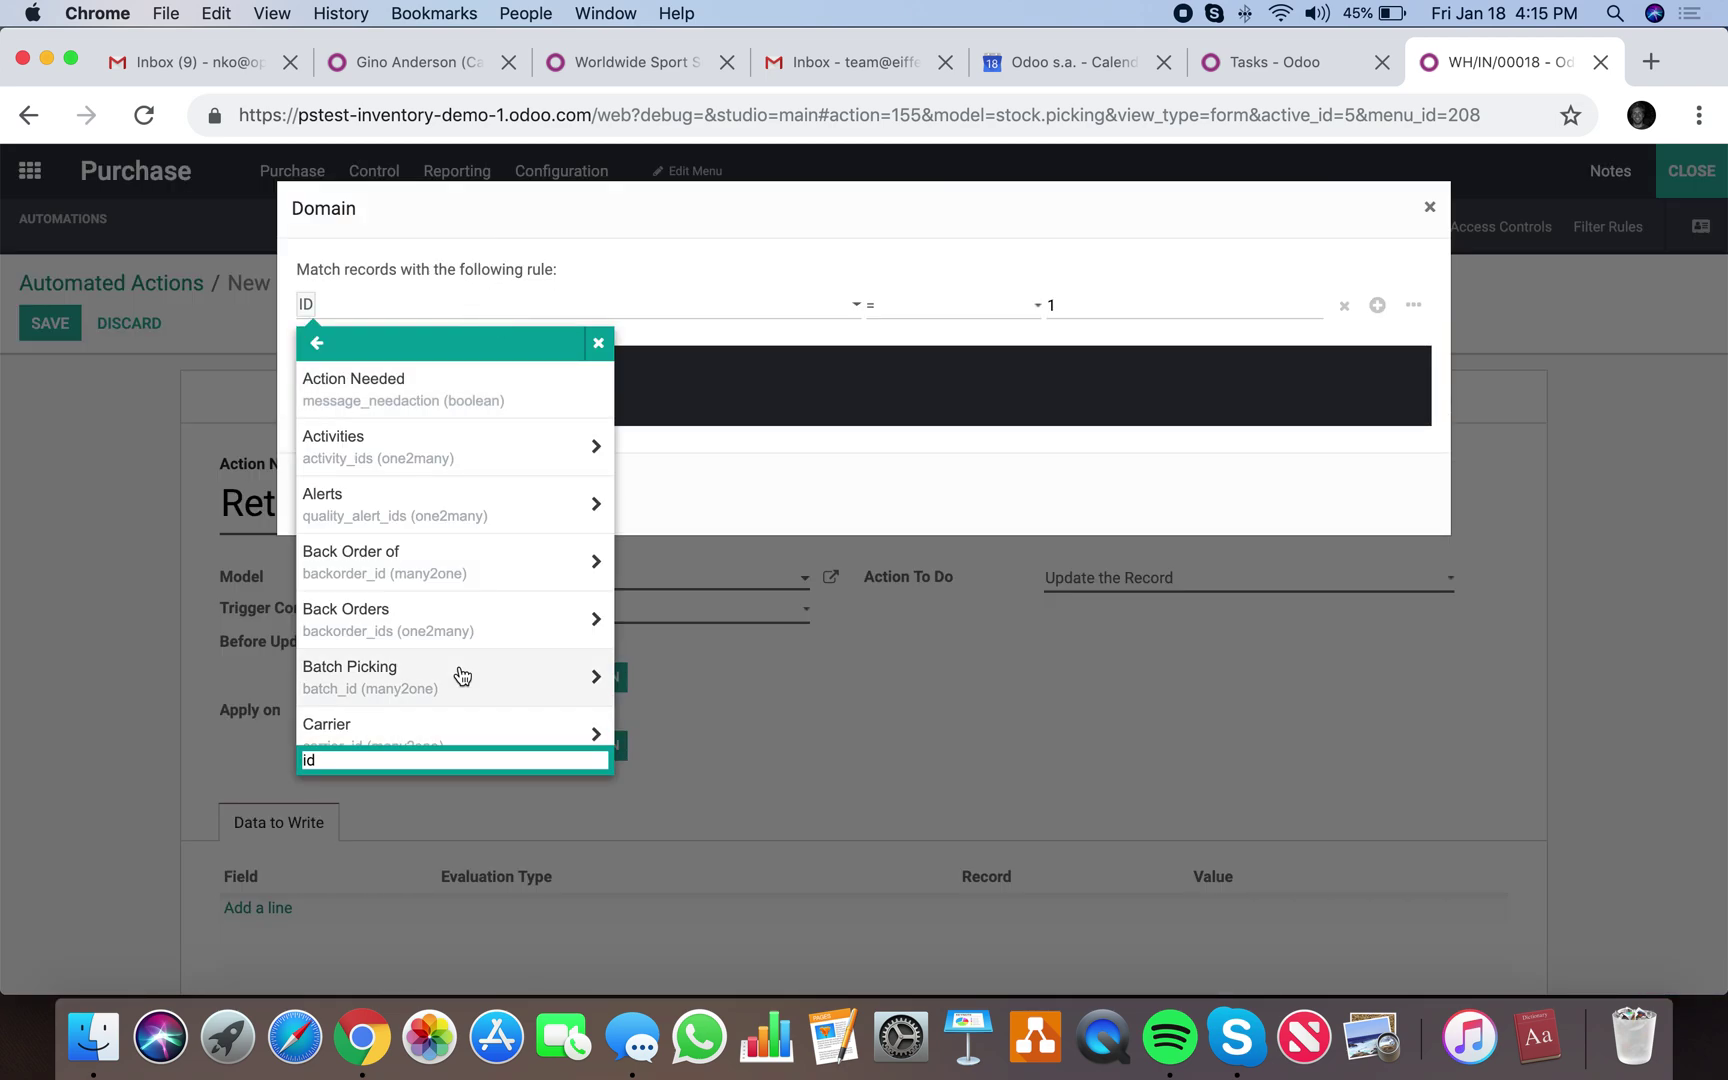
scroll(462, 676, "down", 10)
scroll(462, 676, "up", 5)
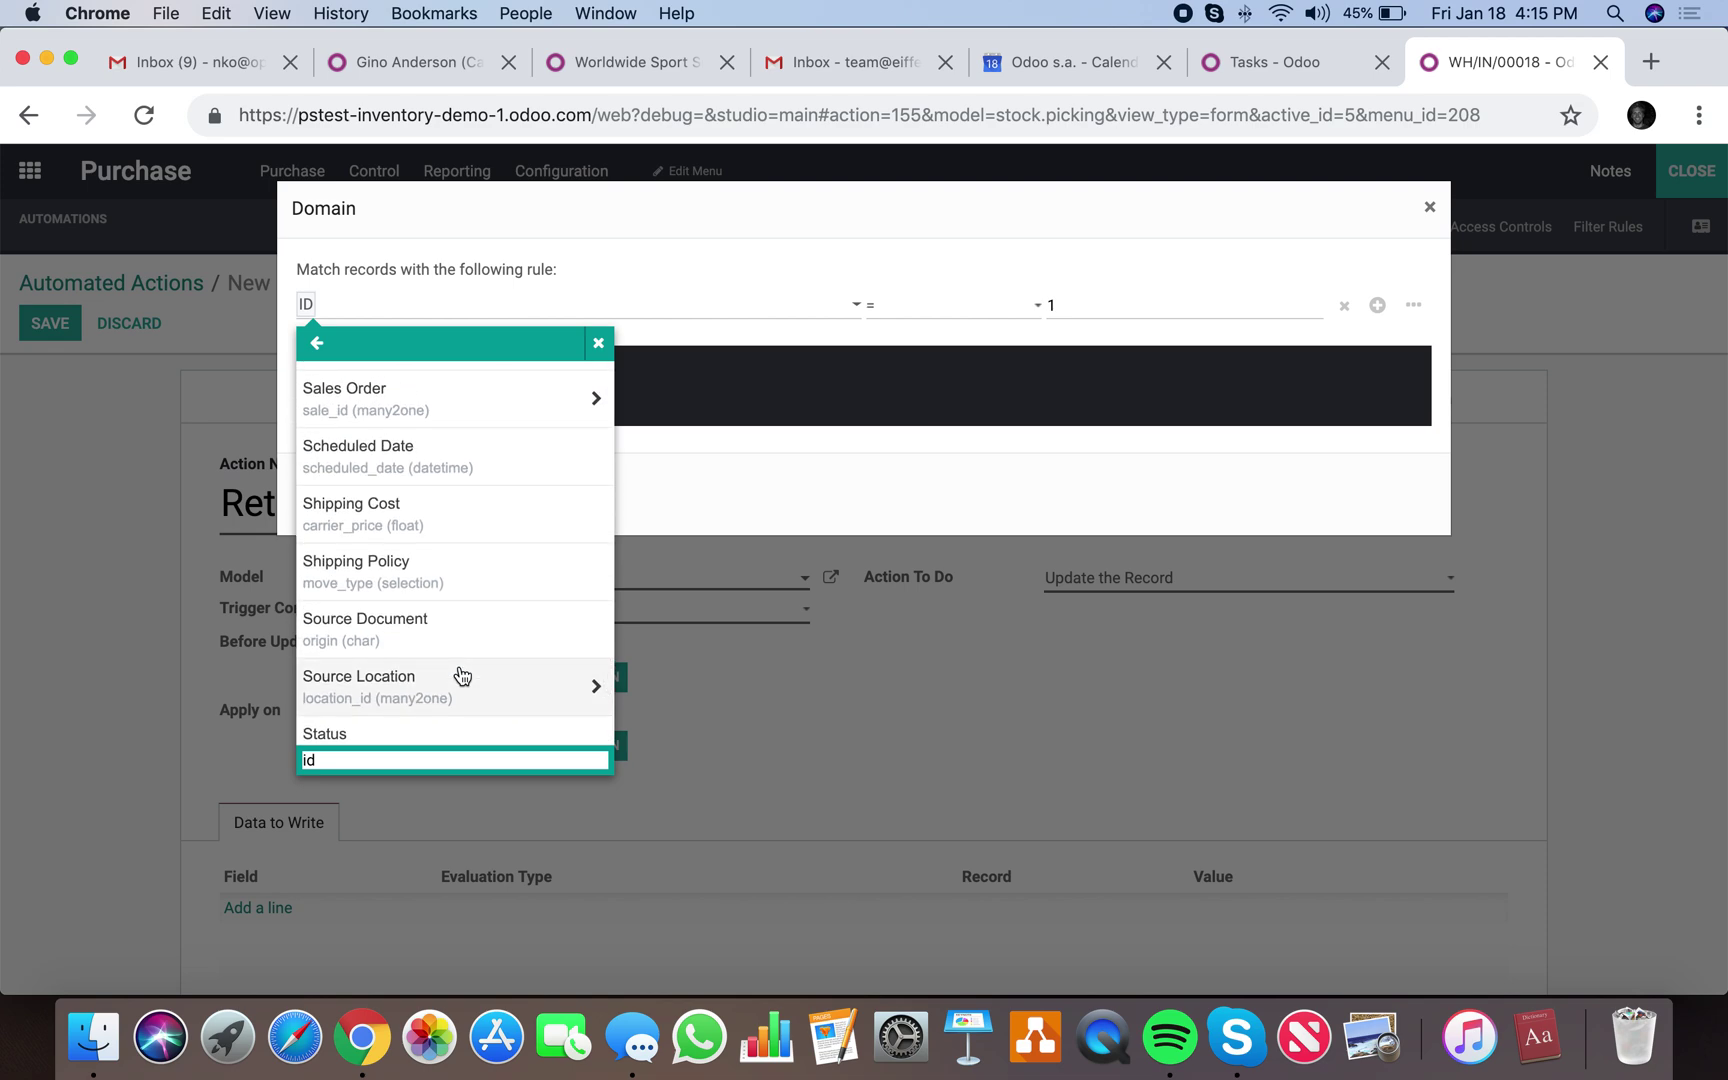
left_click(462, 632)
left_click(885, 308)
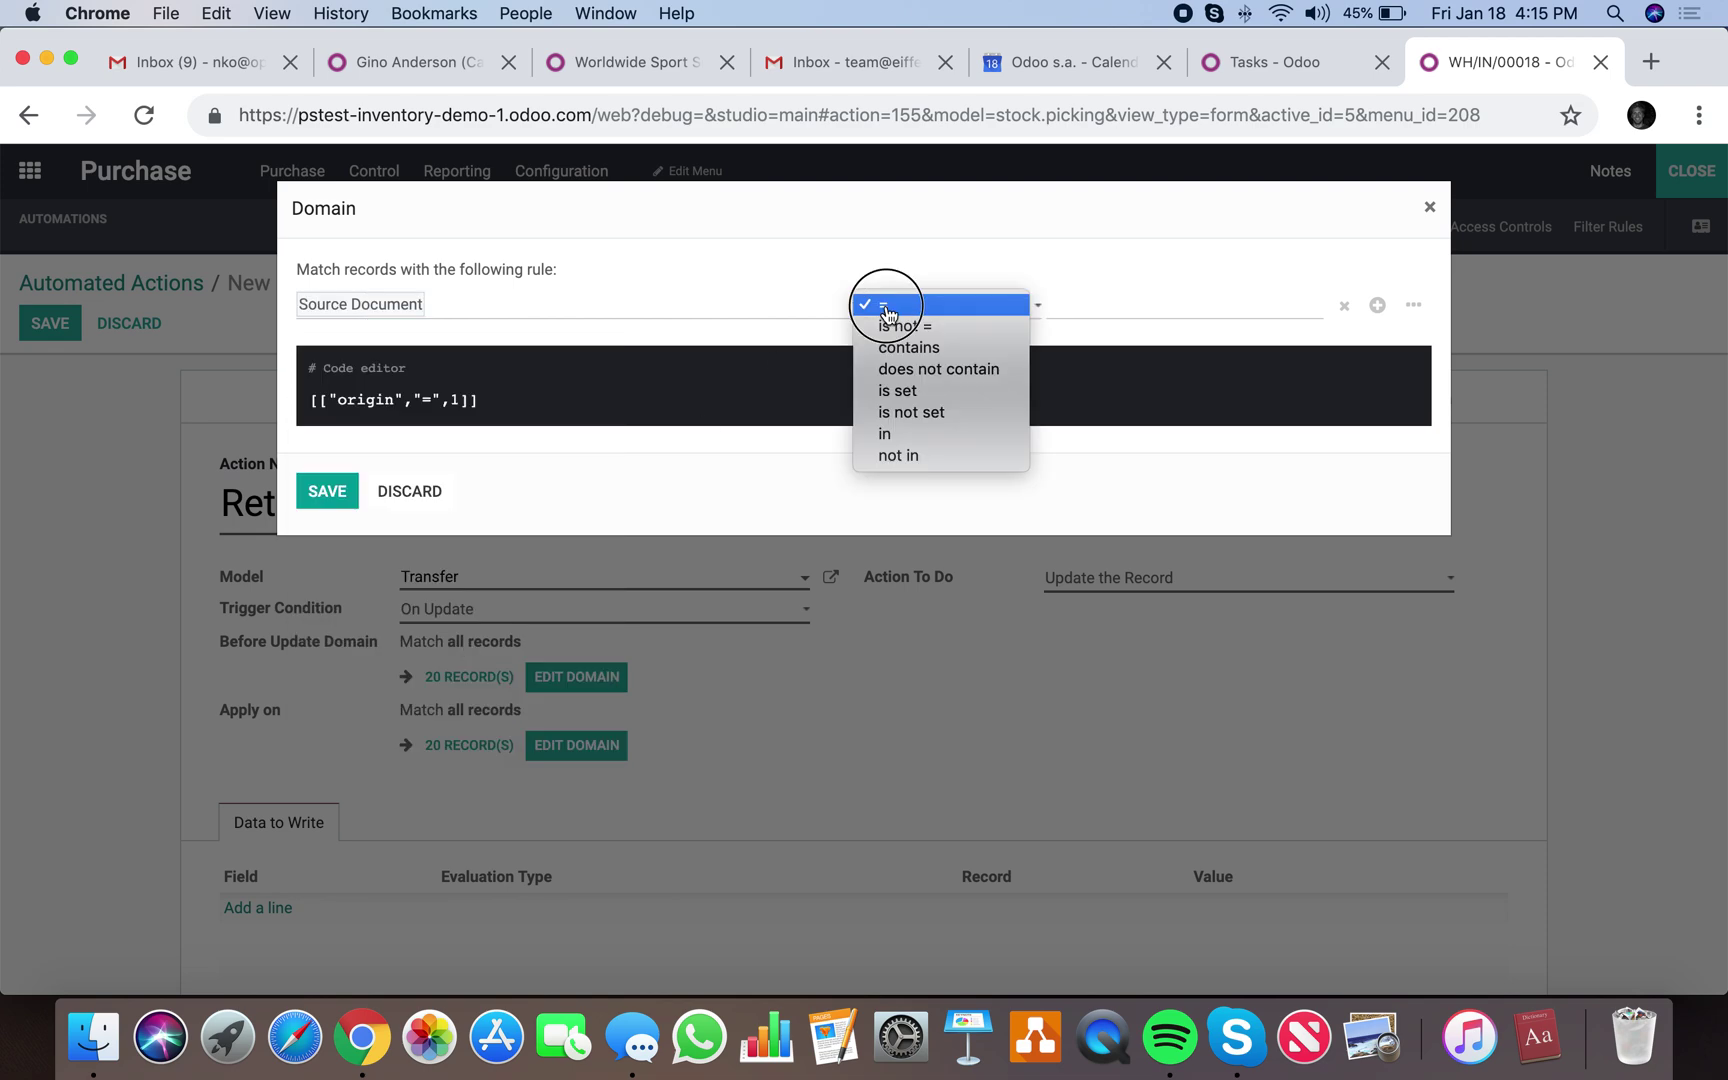
left_click(905, 347)
left_click(1125, 303)
type("Return of")
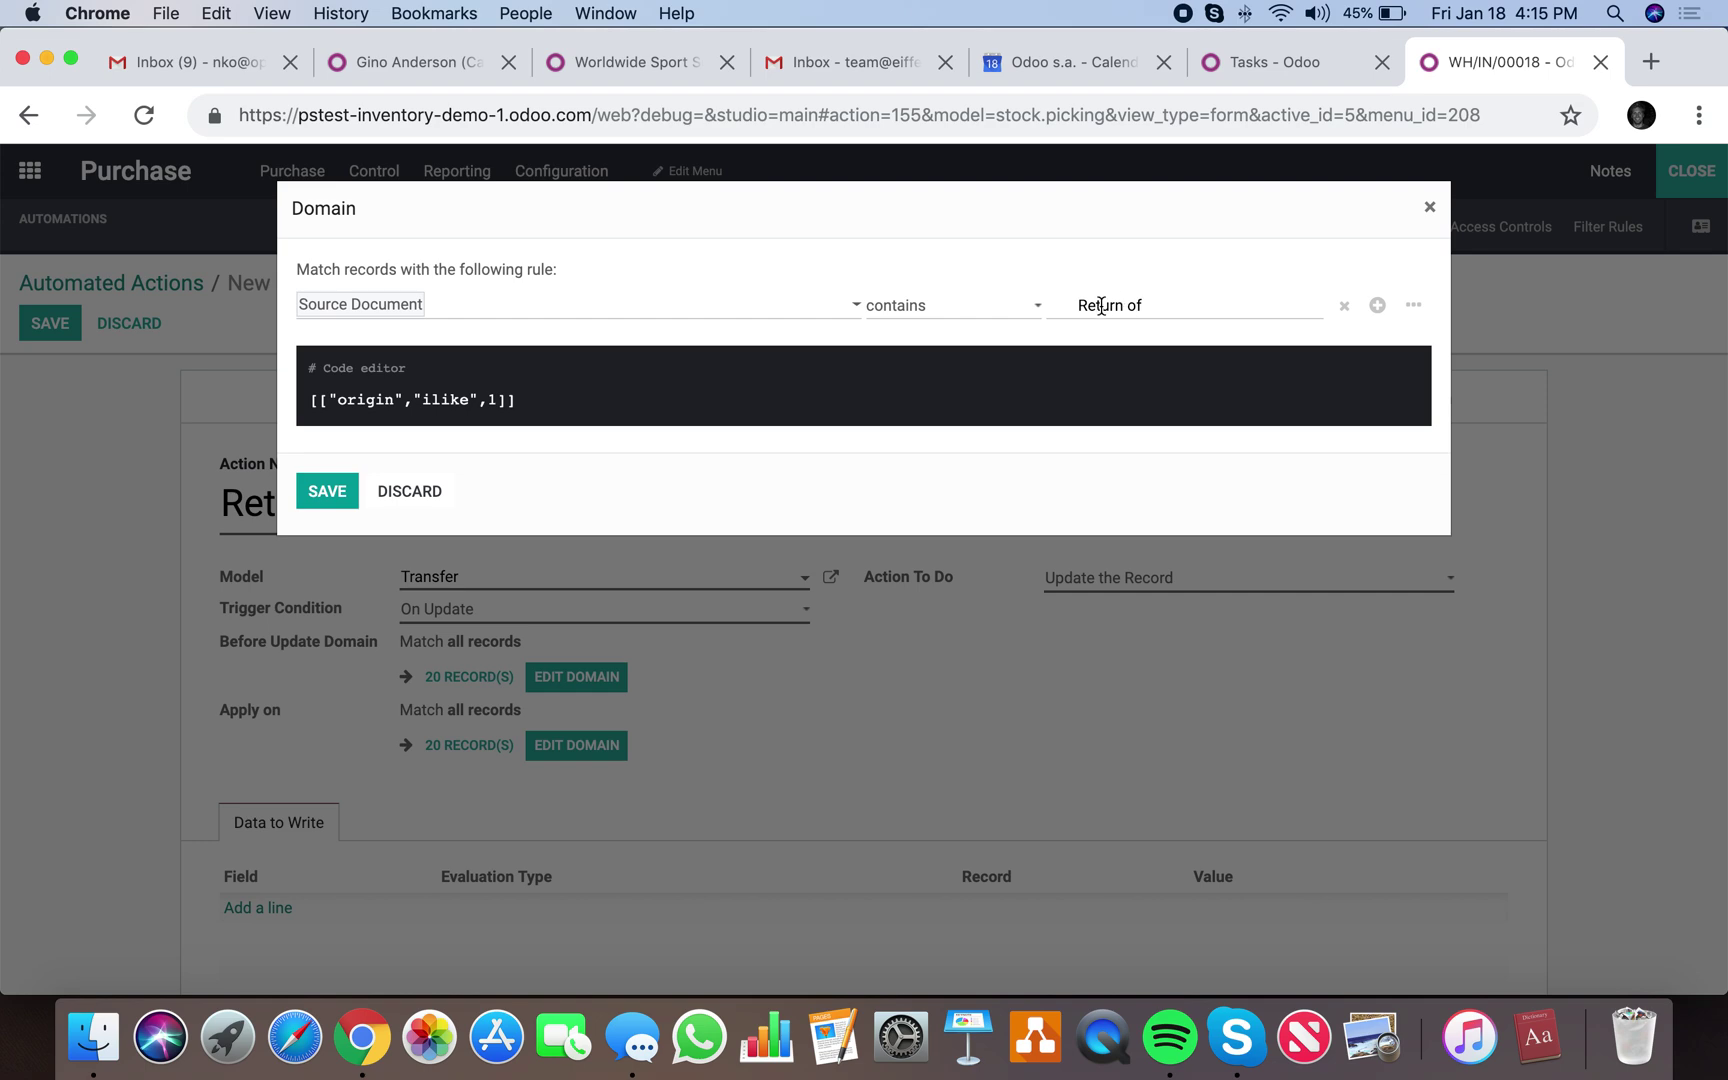
left_click(1094, 230)
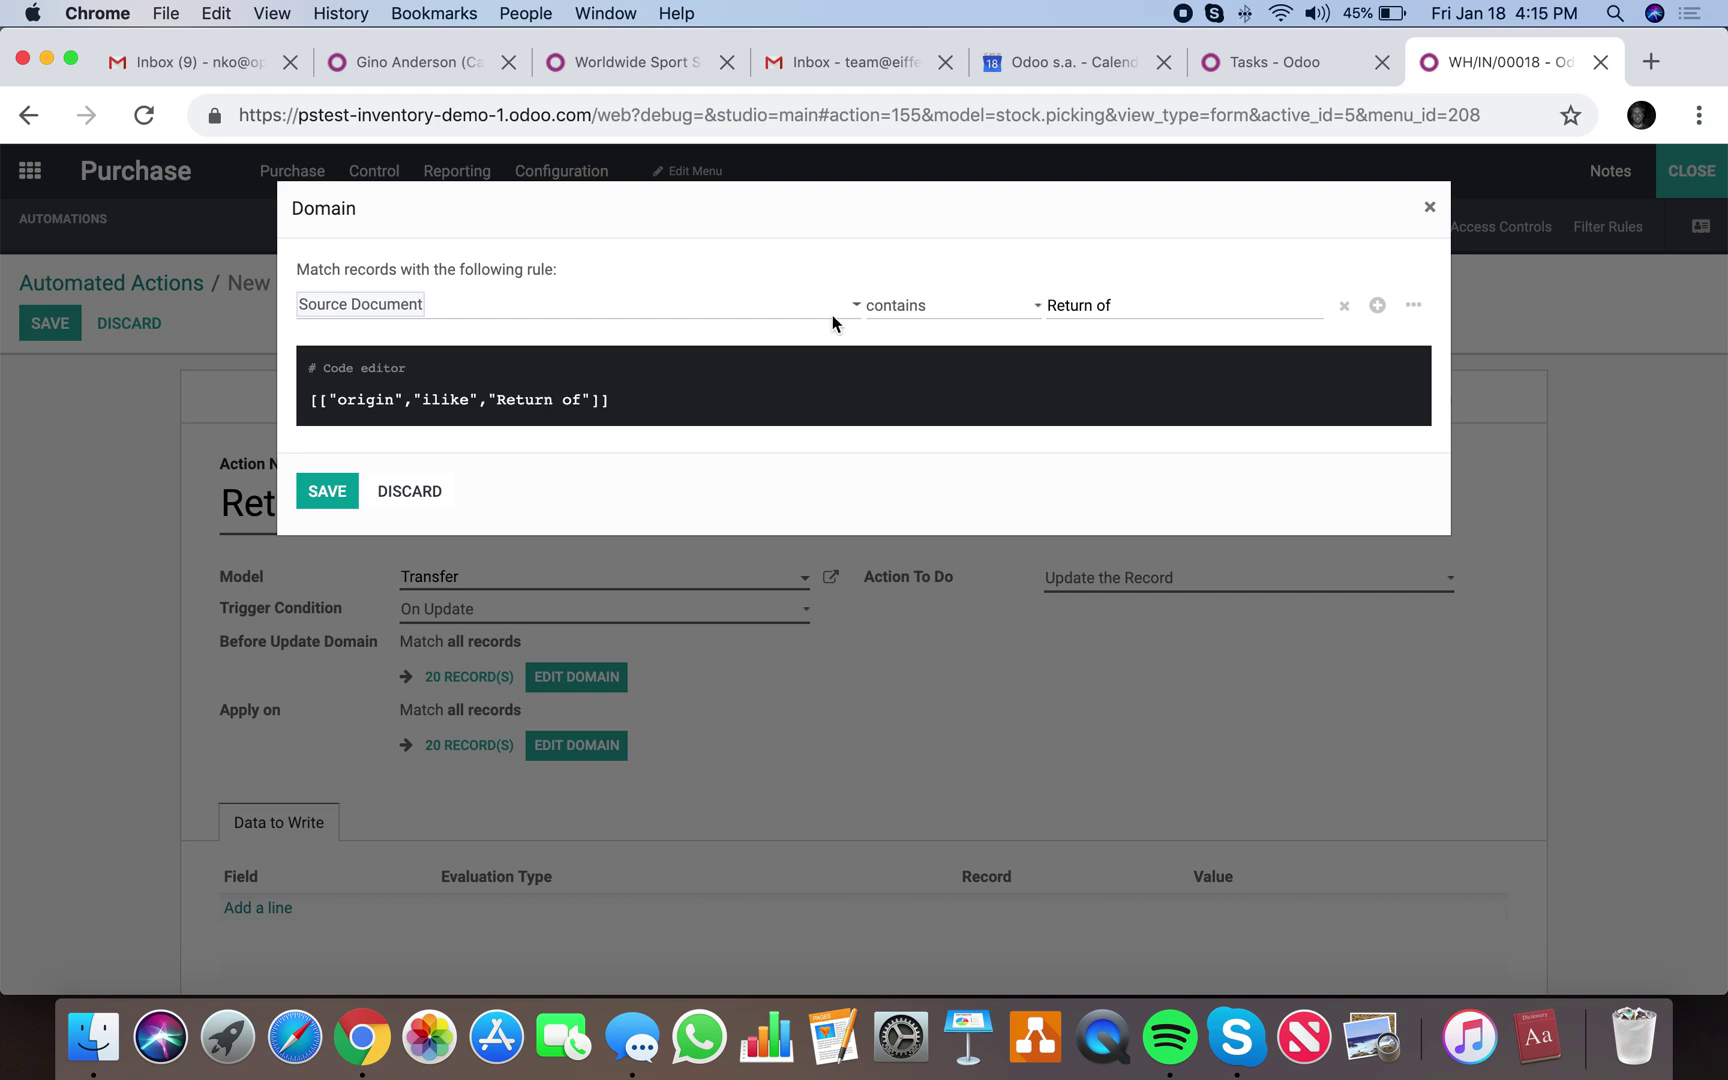
Add a second rule: Status = Done.
left_click(1377, 305)
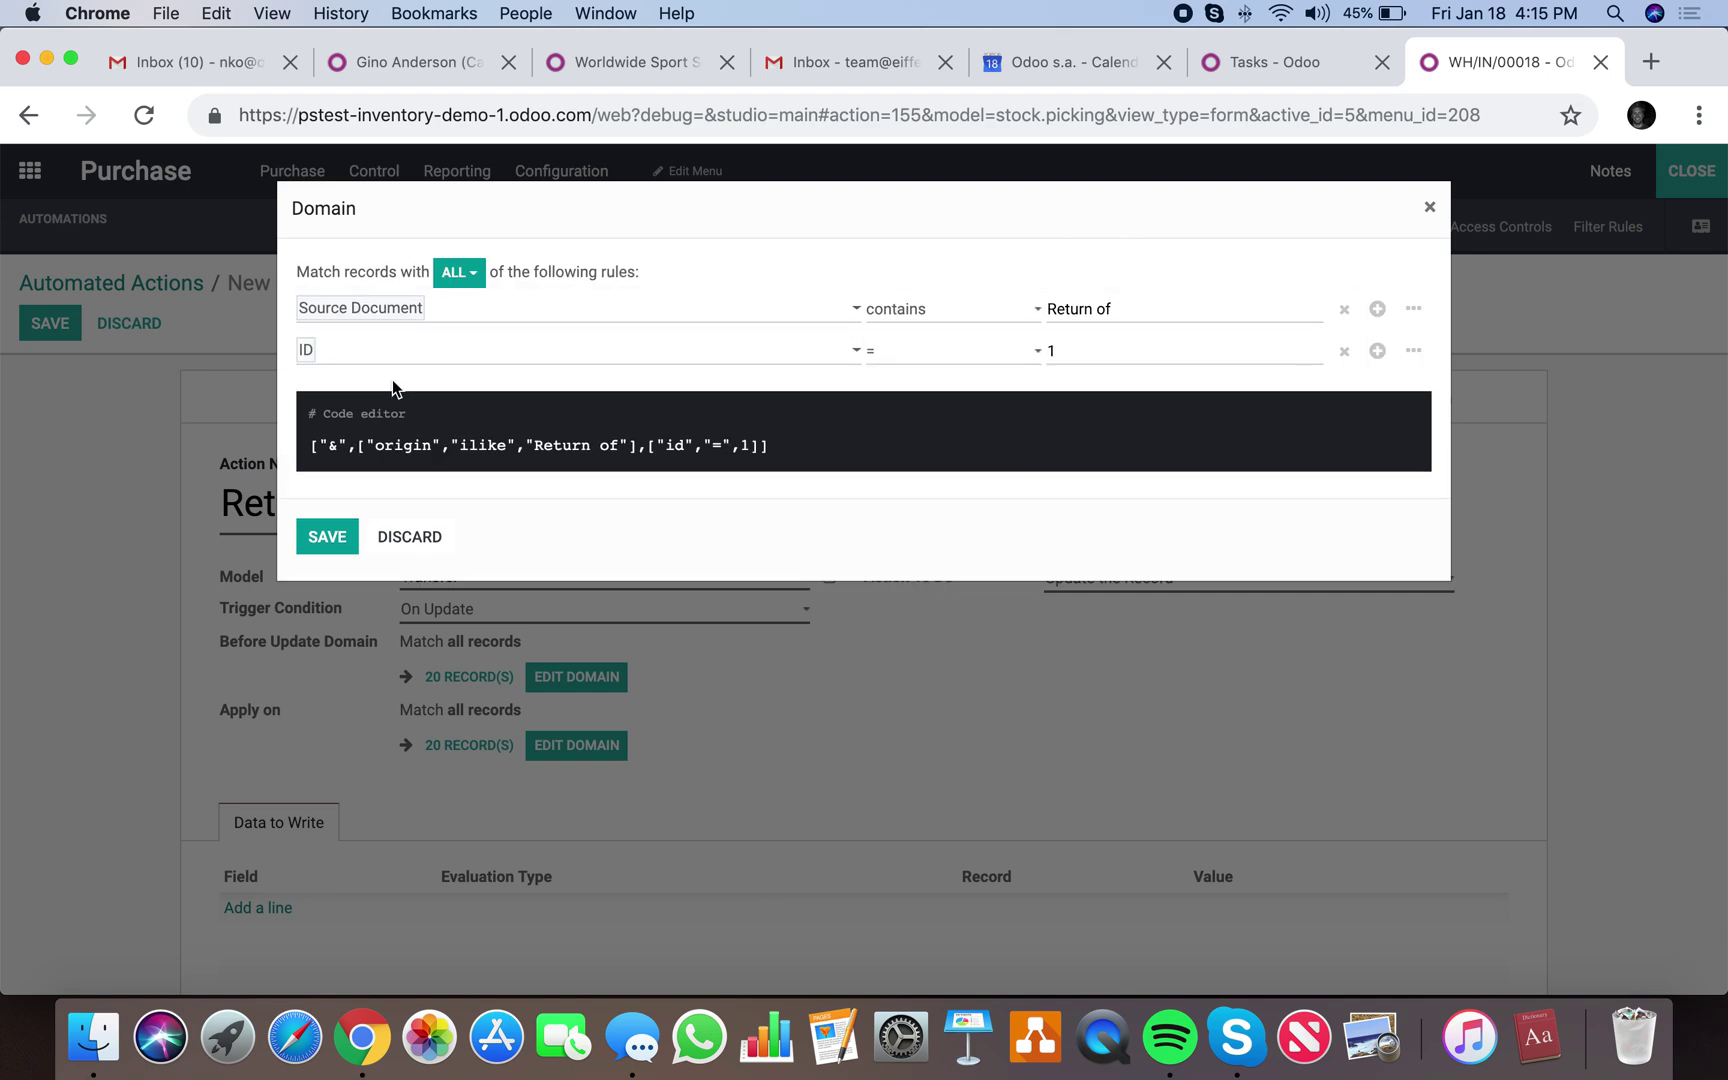
left_click(374, 352)
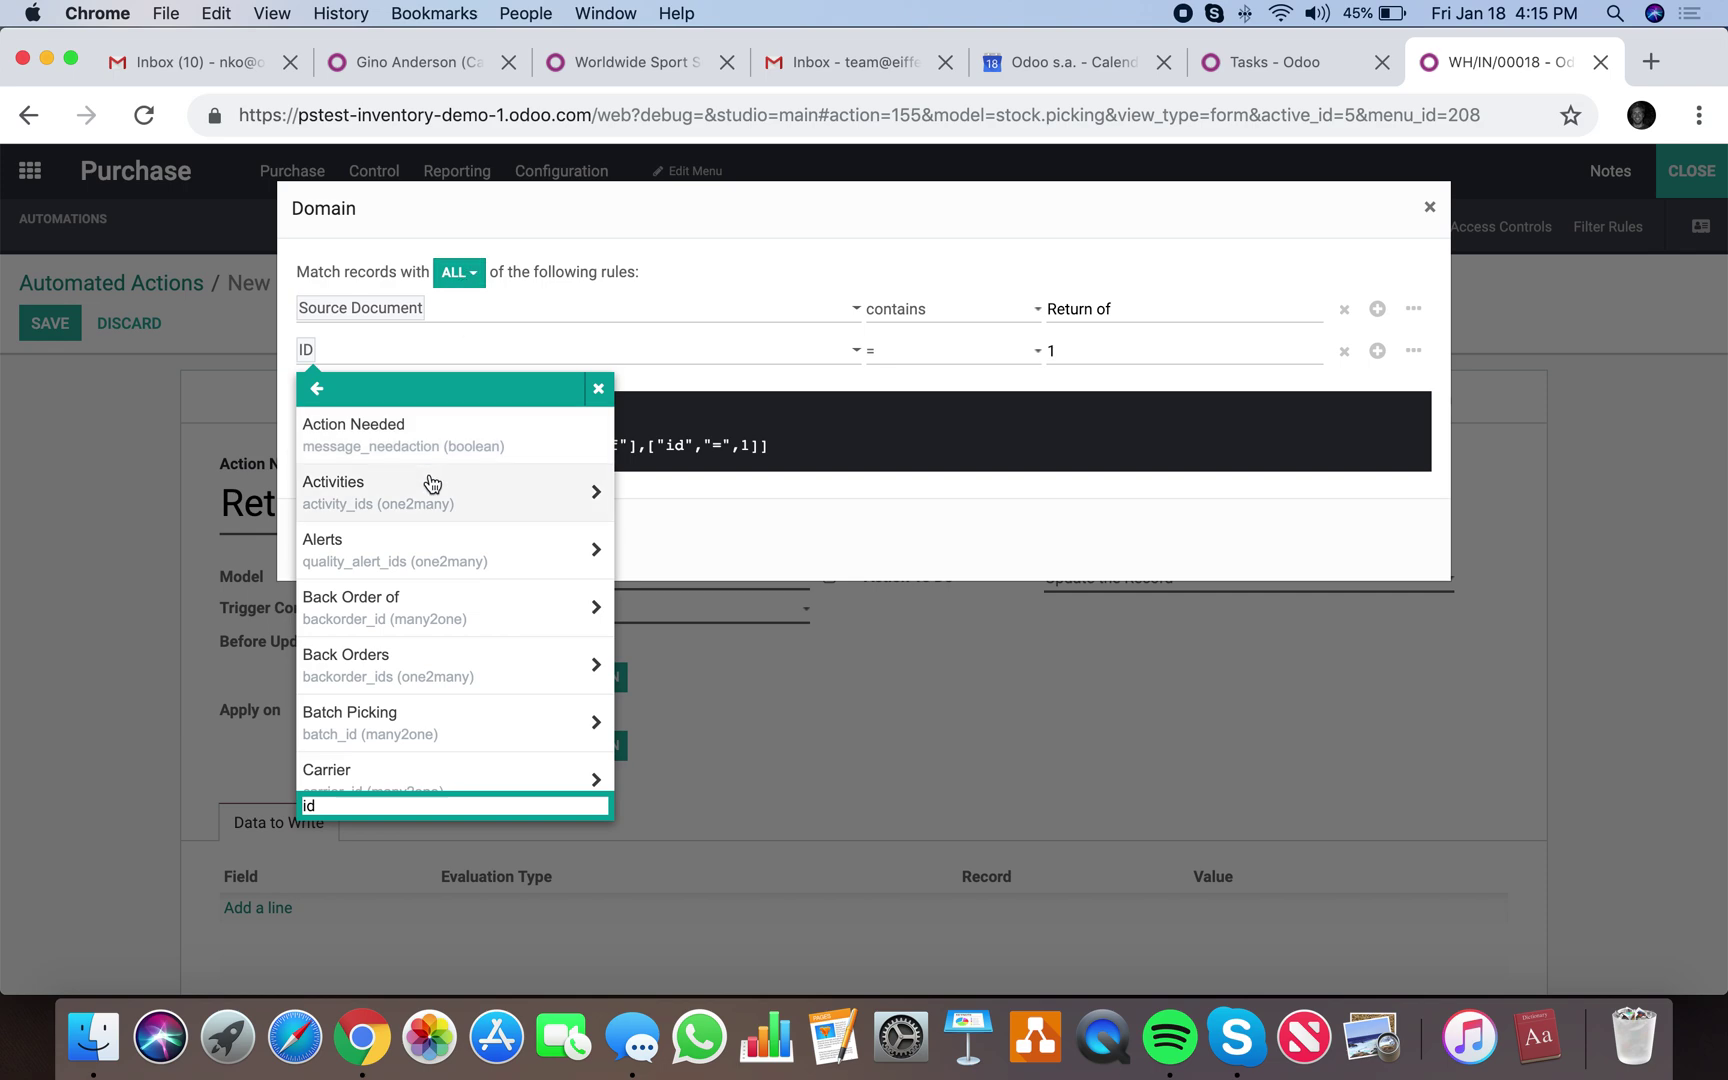
scroll(430, 484, "down", 15)
scroll(434, 545, "up", 3)
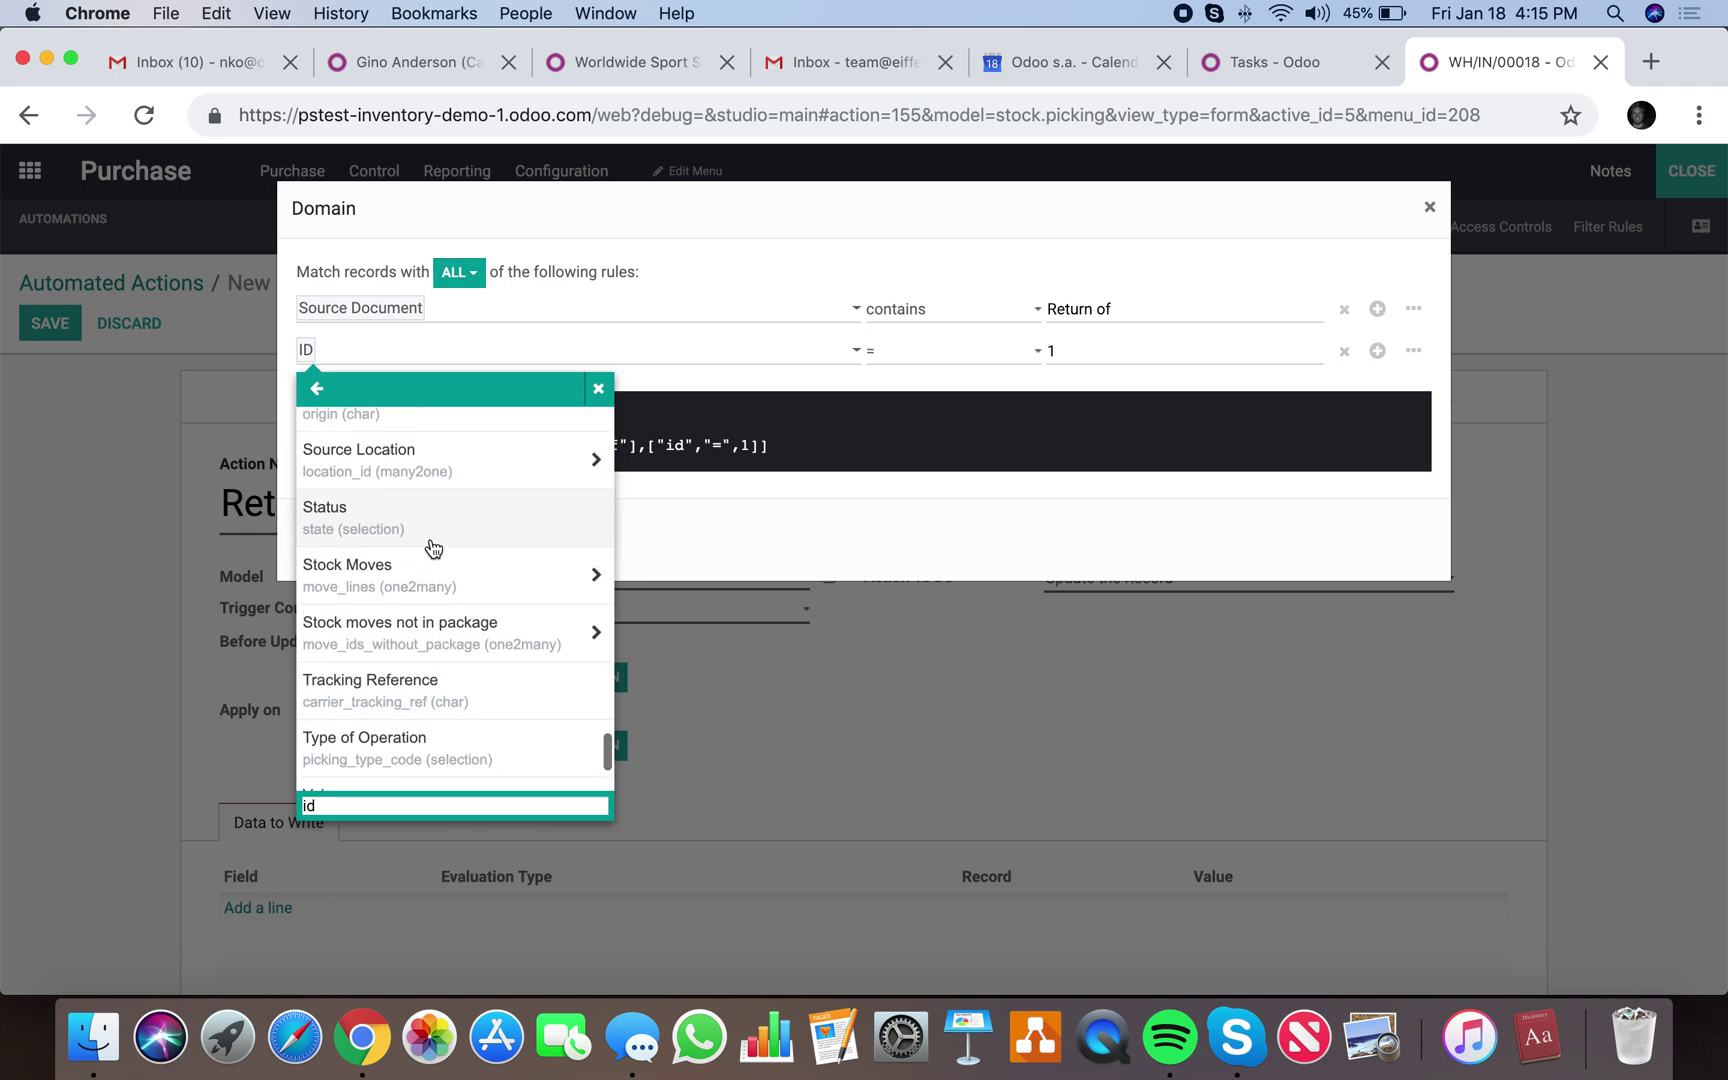
scroll(435, 541, "up", 1)
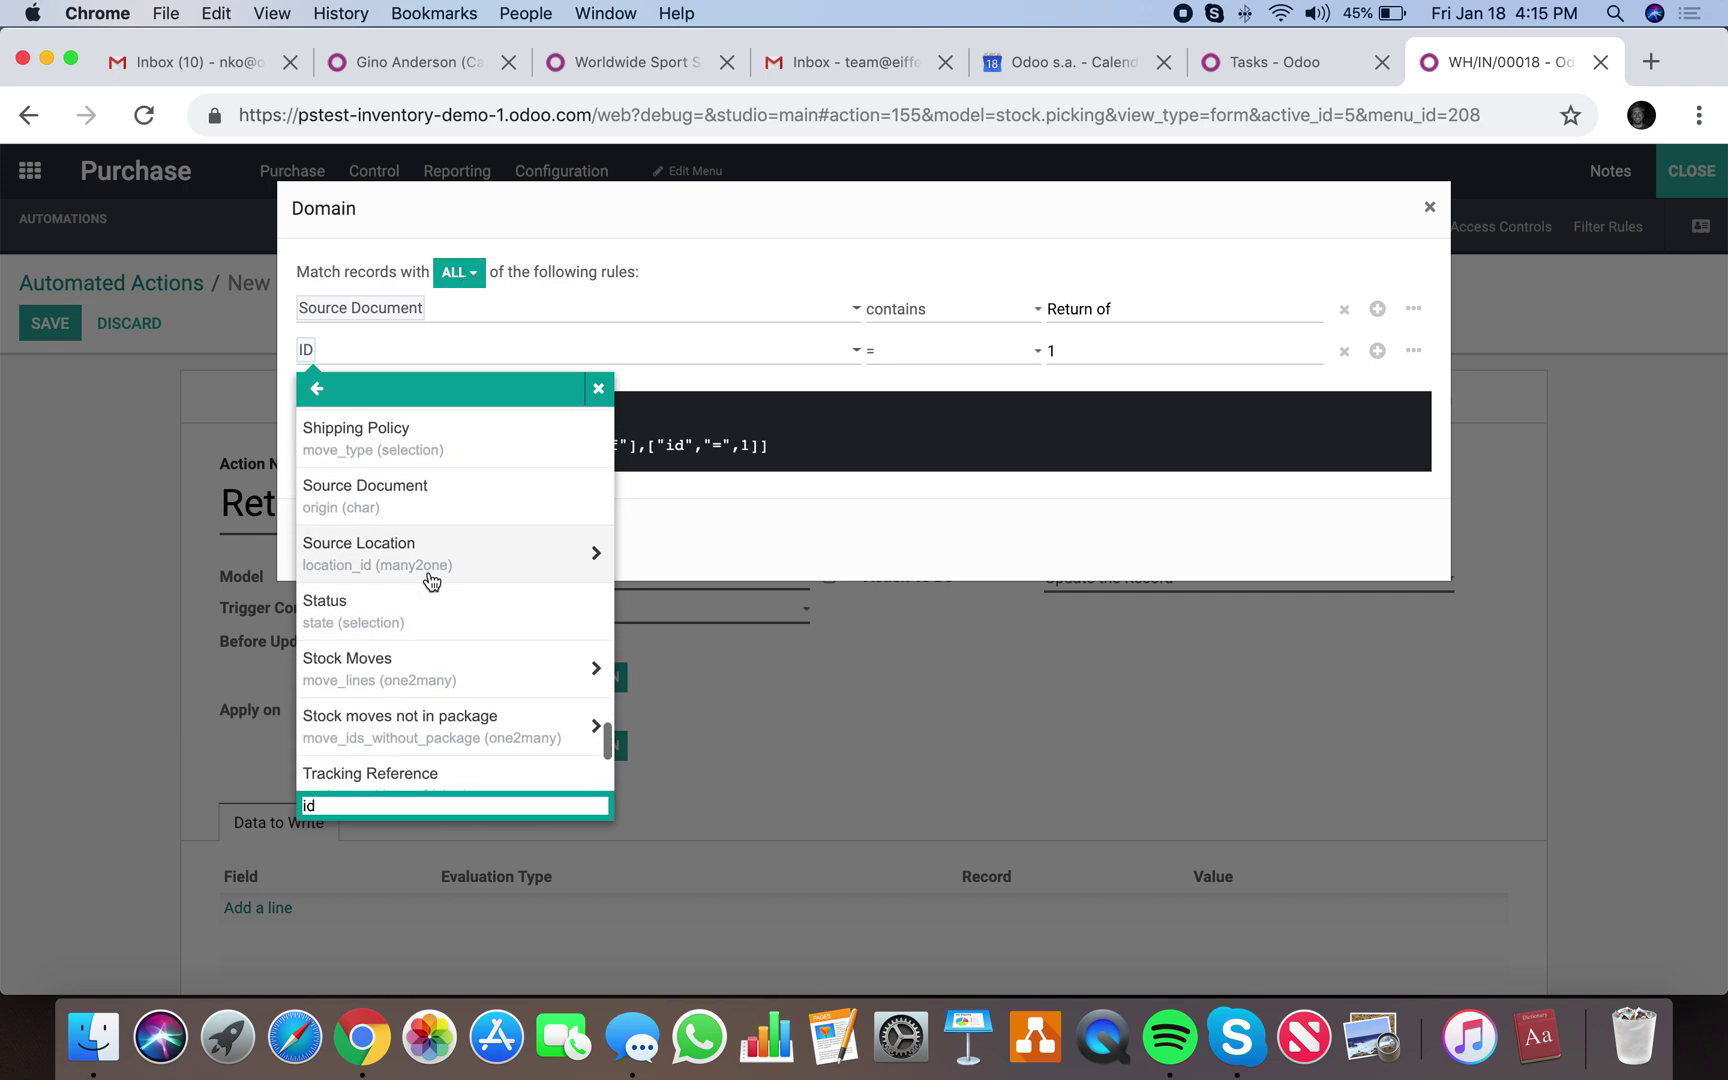
left_click(432, 605)
left_click(1063, 342)
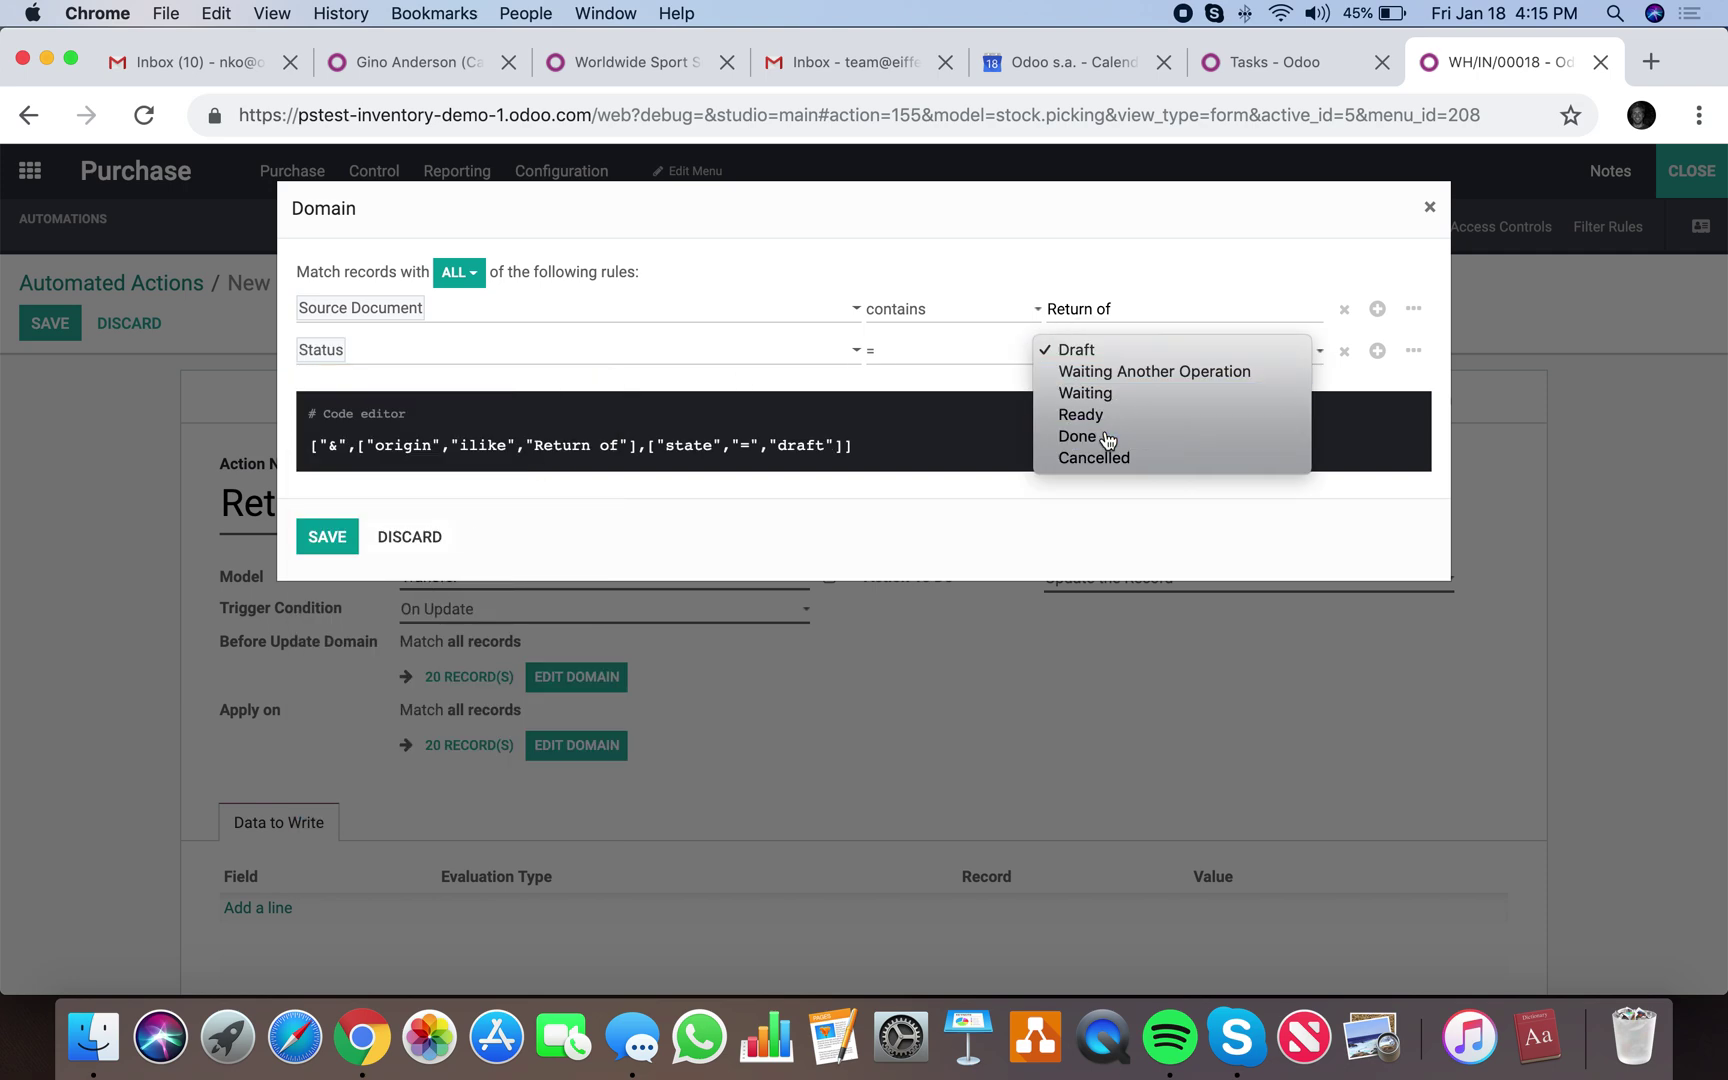
left_click(1100, 437)
left_click(918, 352)
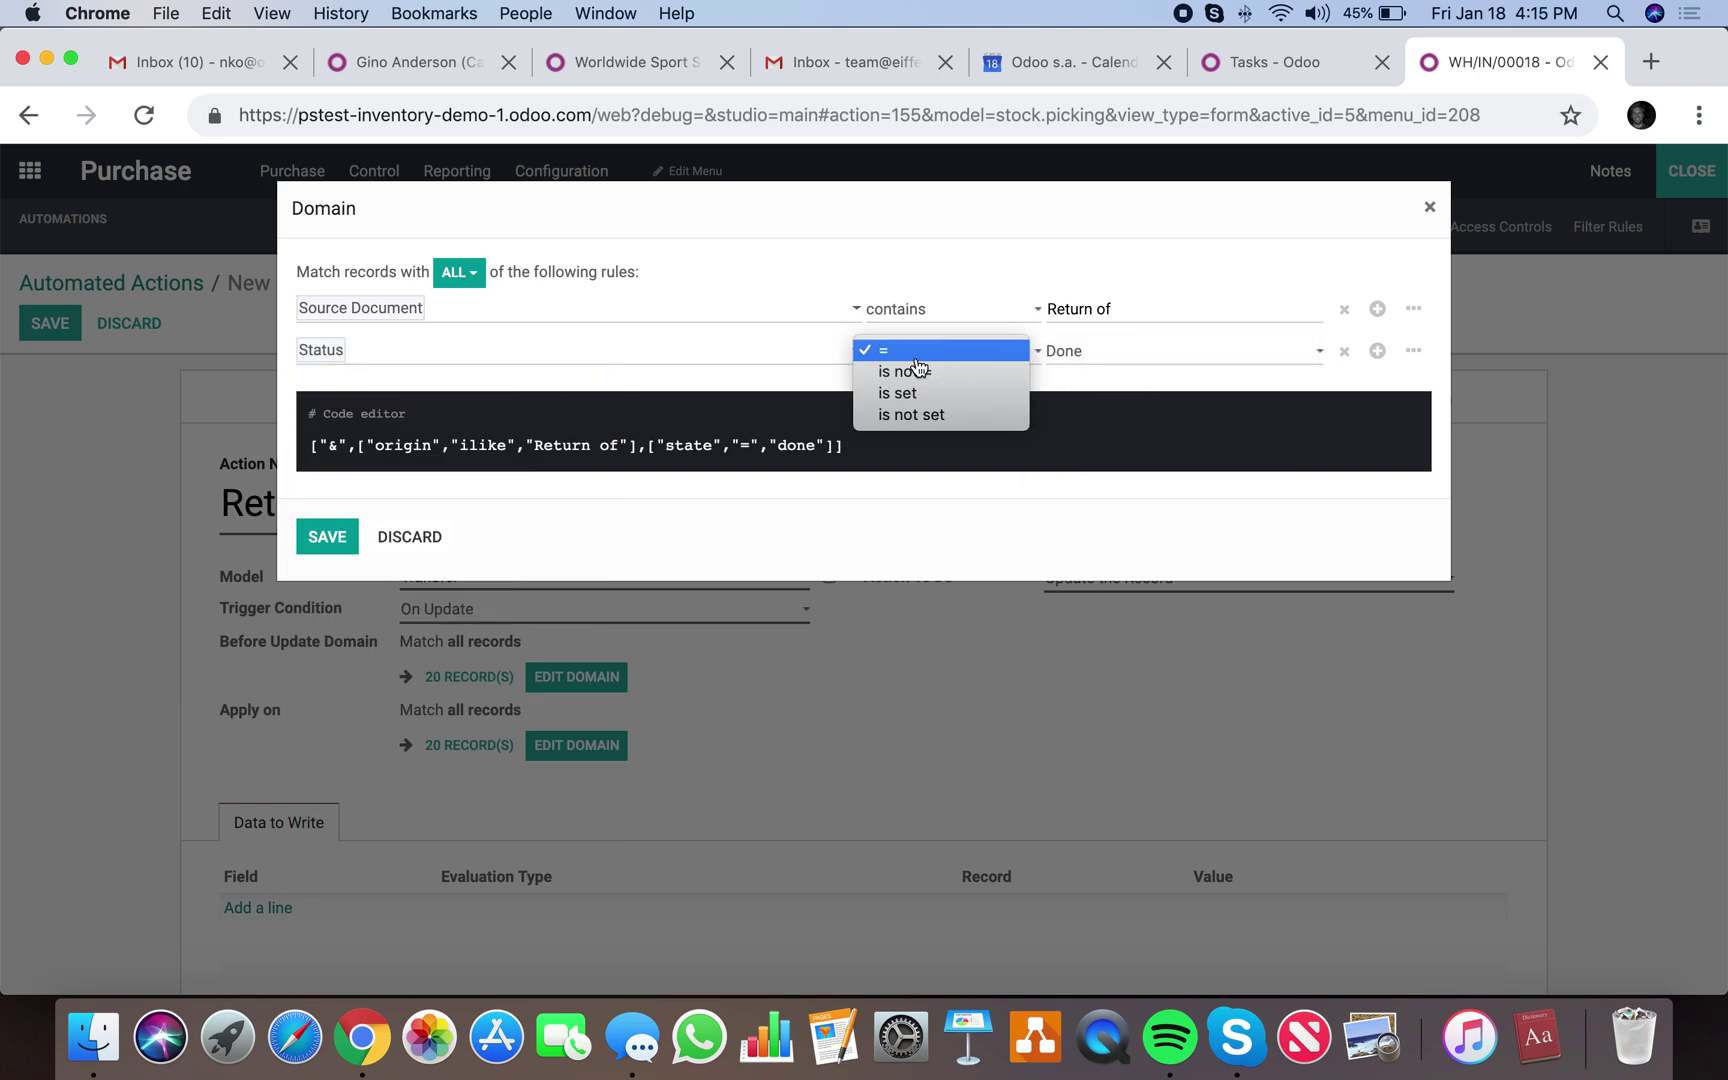
left_click(916, 354)
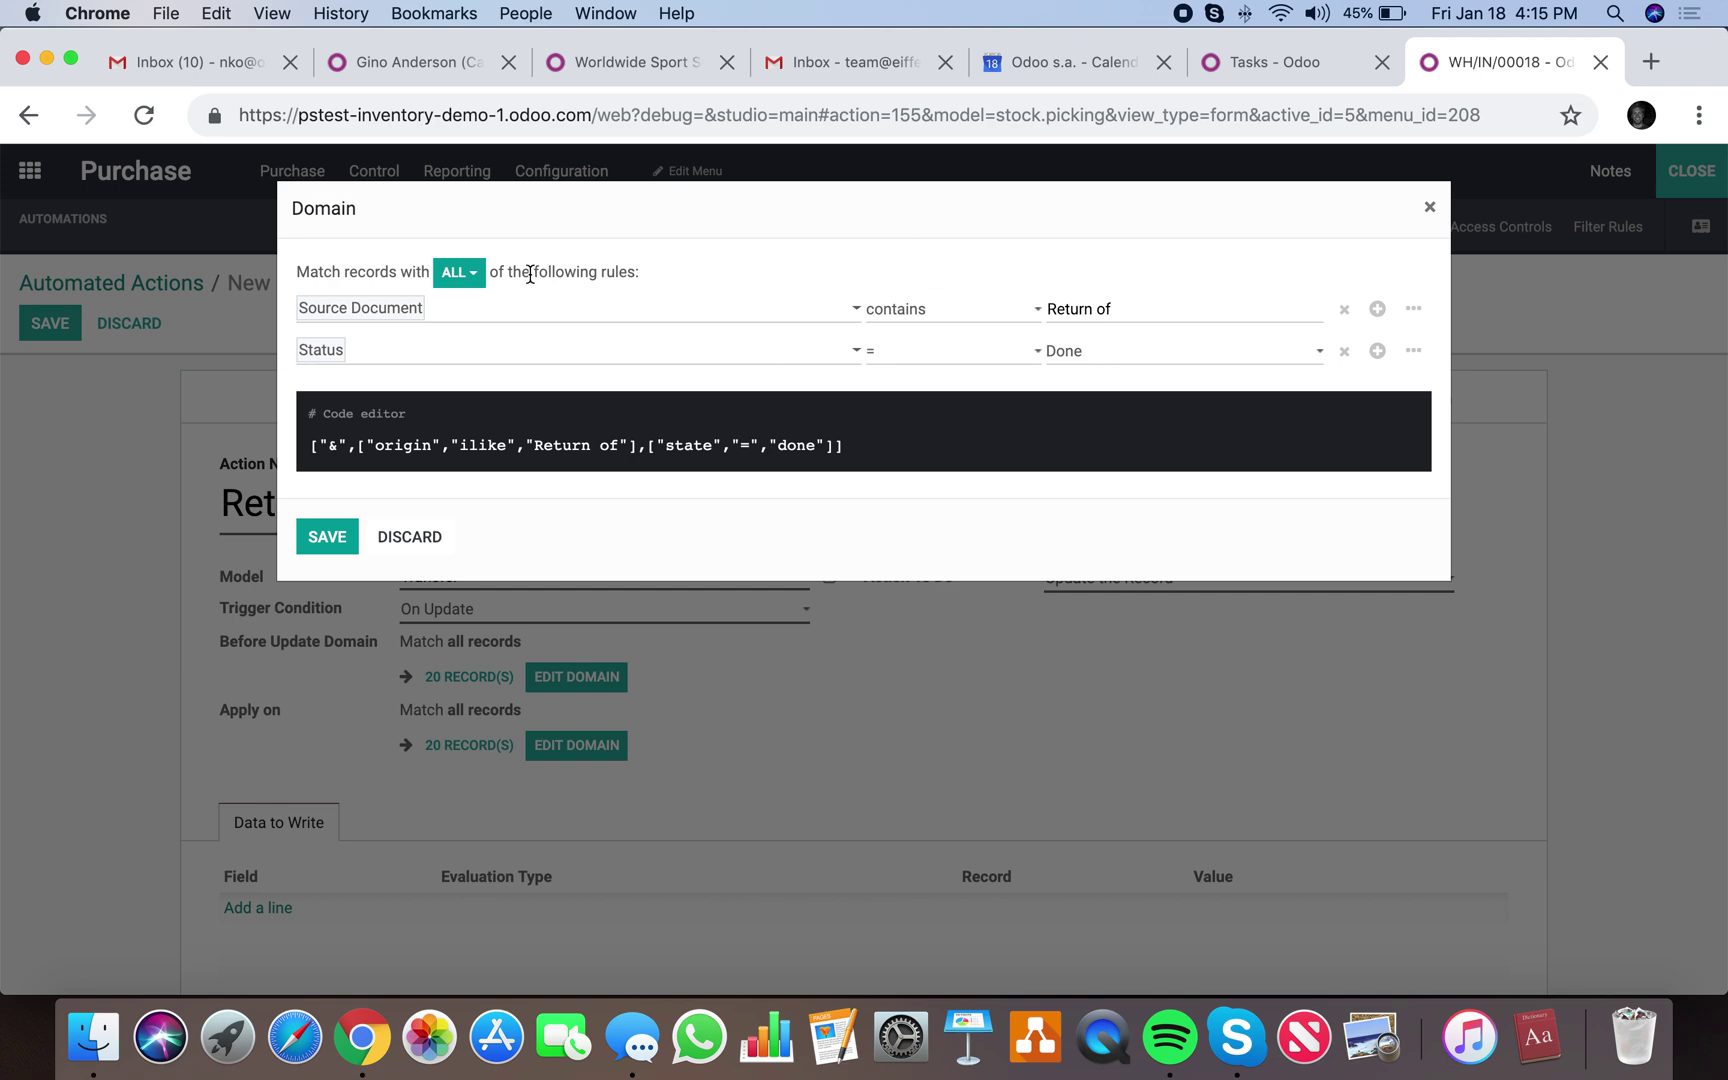
Keep ALL rules required to match and save the domain.
left_click(460, 272)
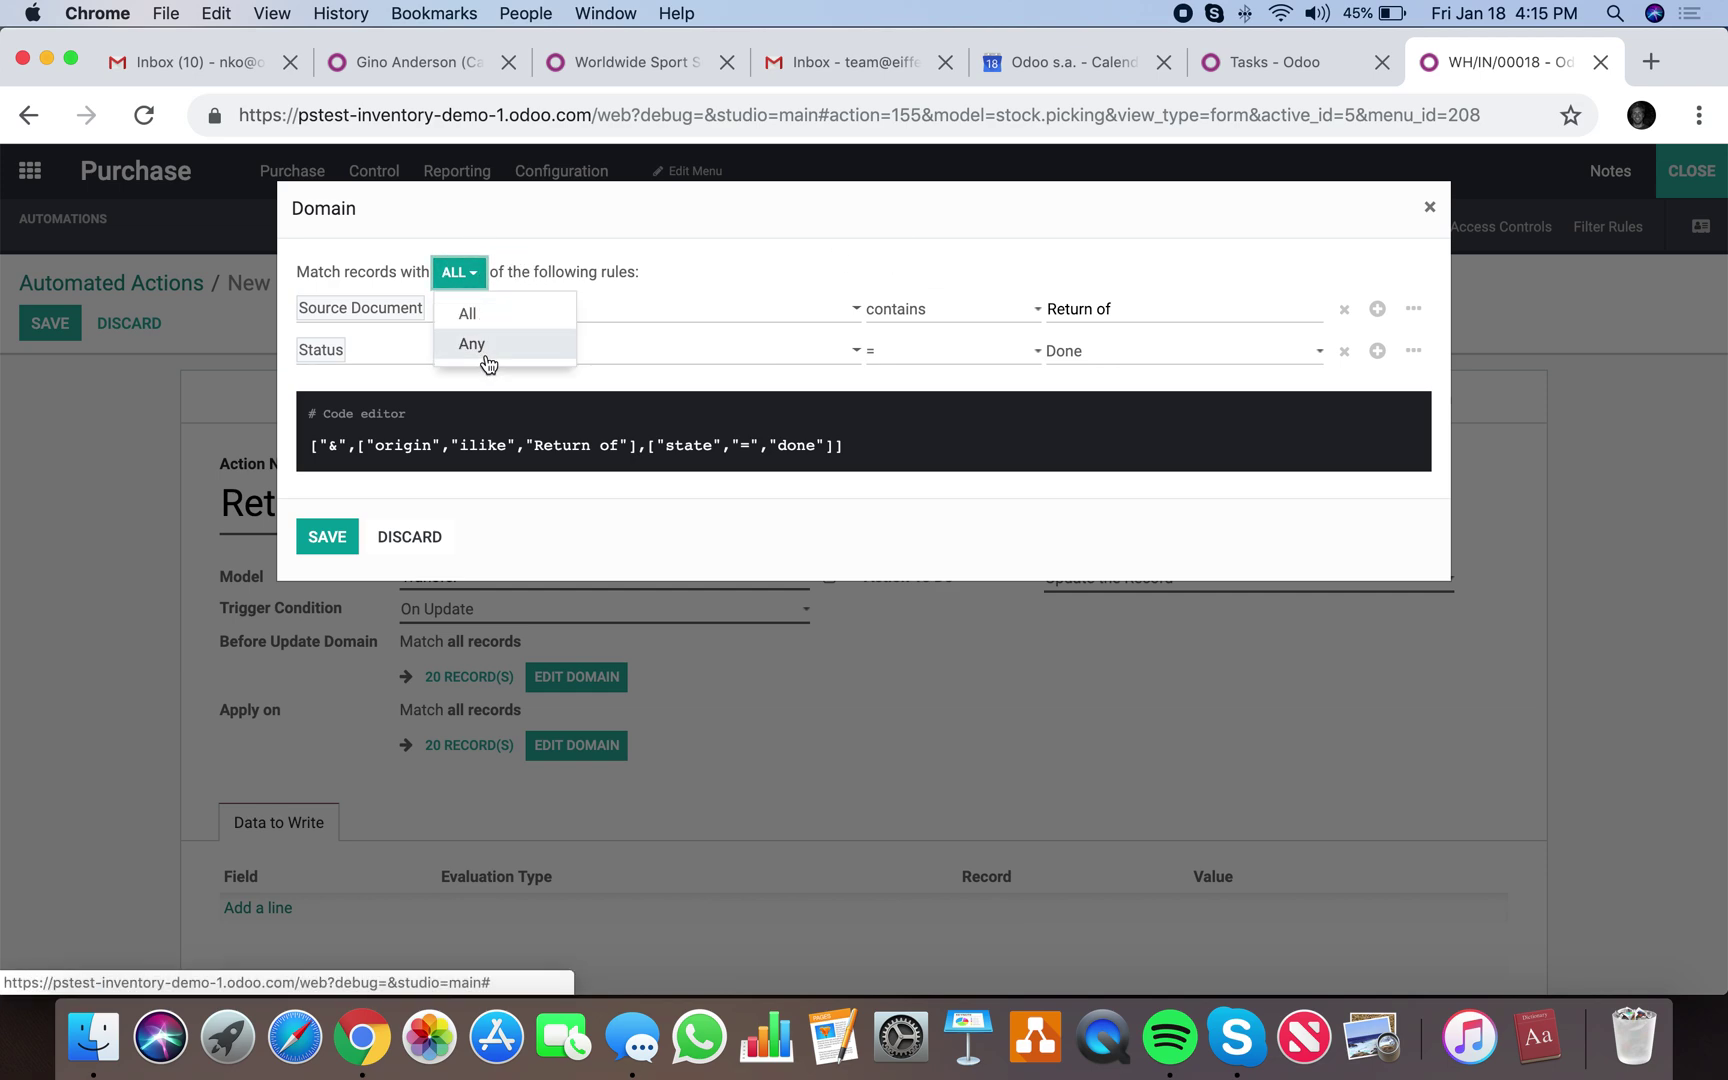
left_click(480, 314)
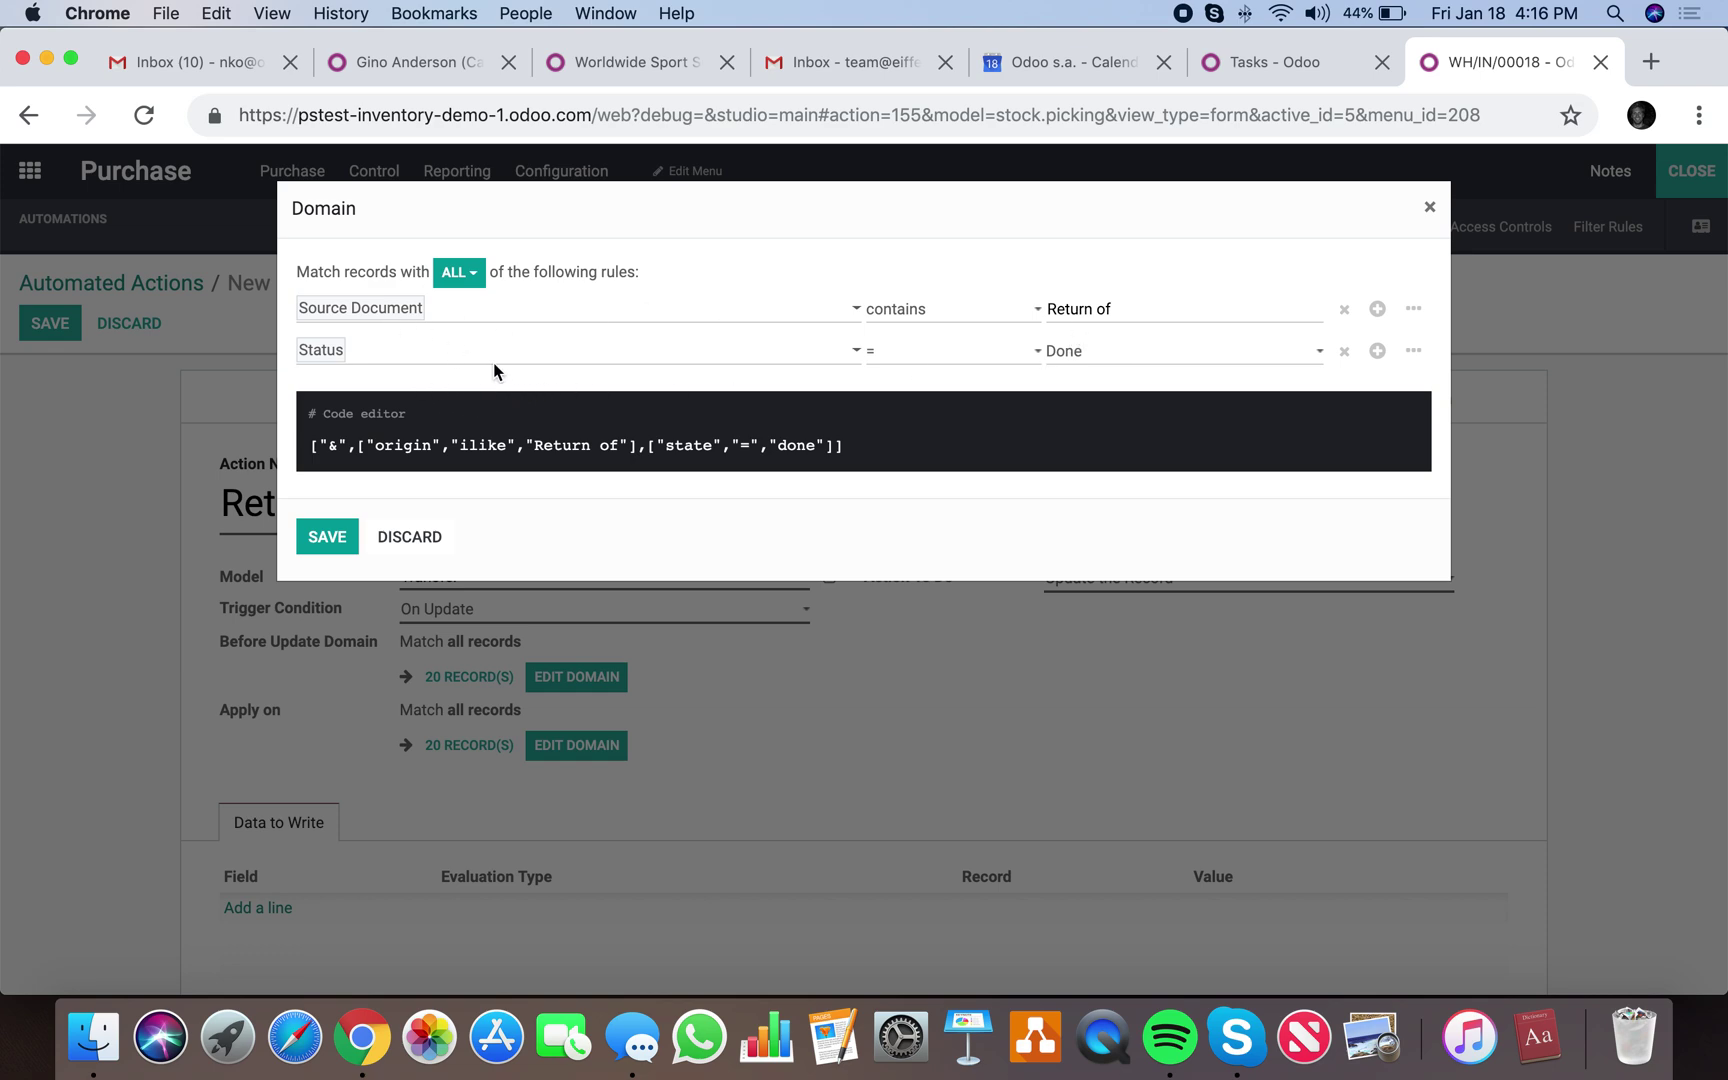
left_click(333, 539)
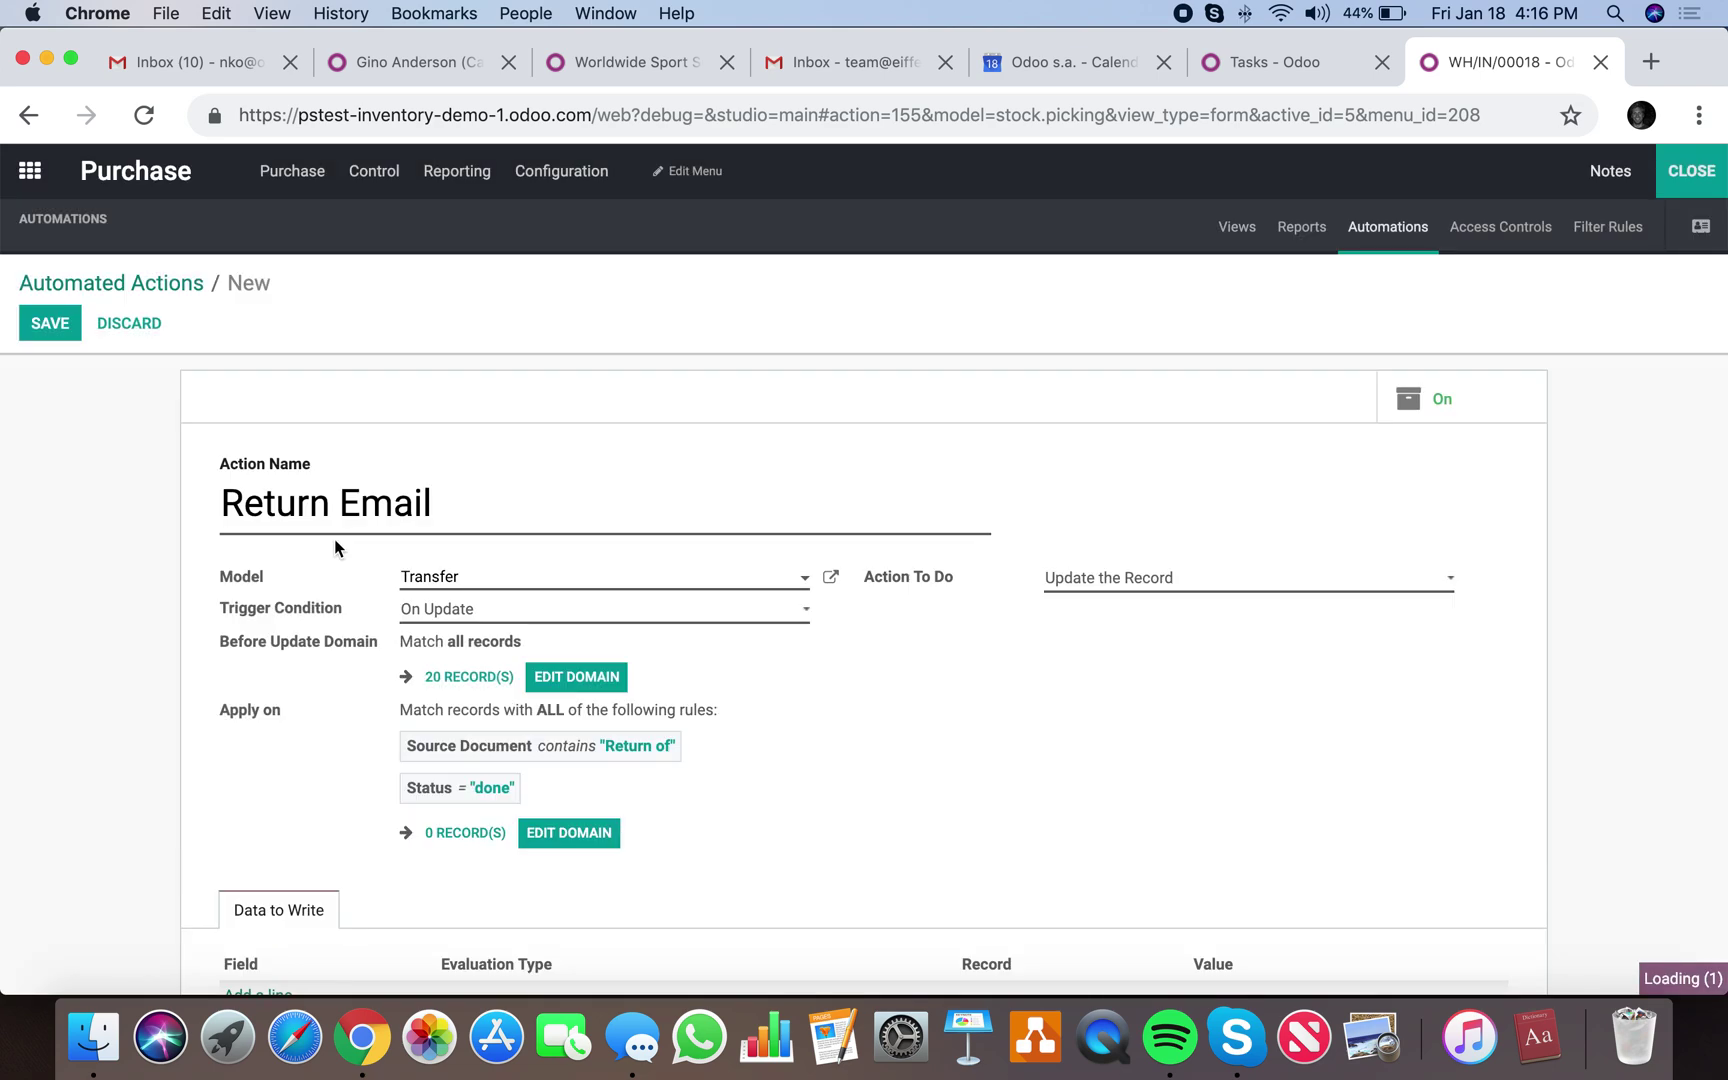
Set the action's Action To Do to Execute several actions.
left_click(1169, 577)
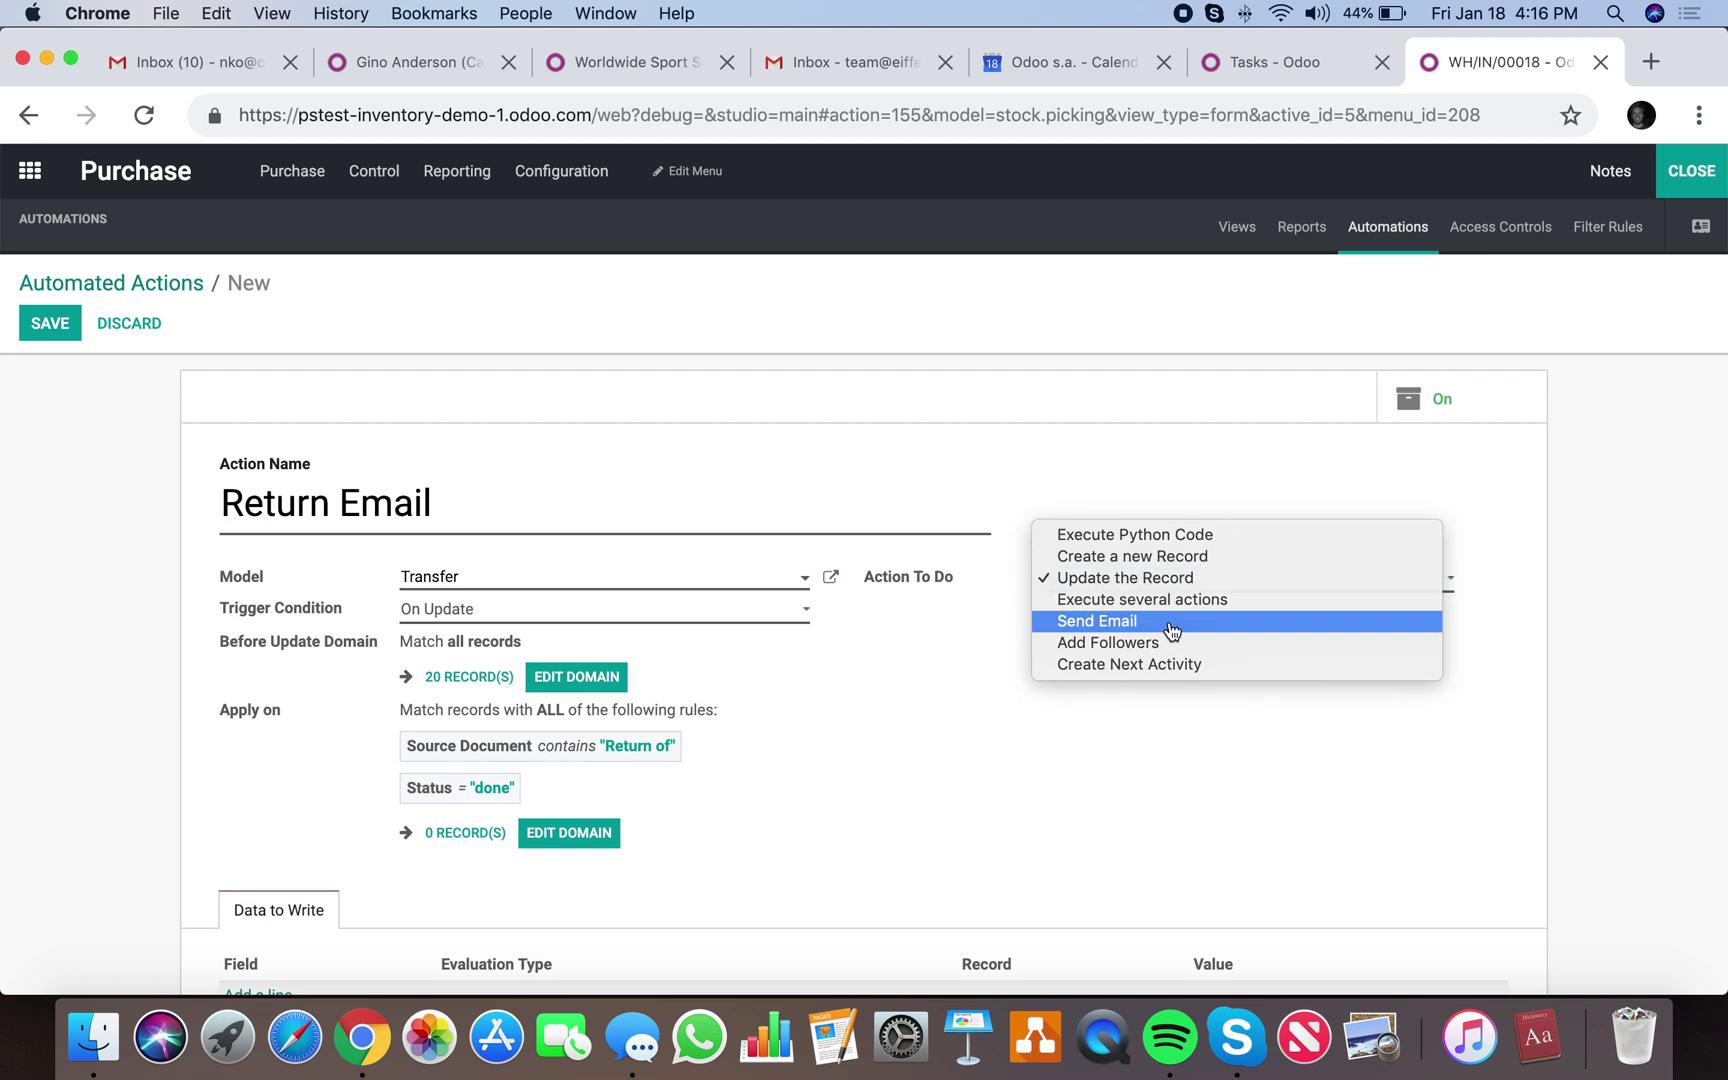
left_click(1170, 624)
left_click(1152, 580)
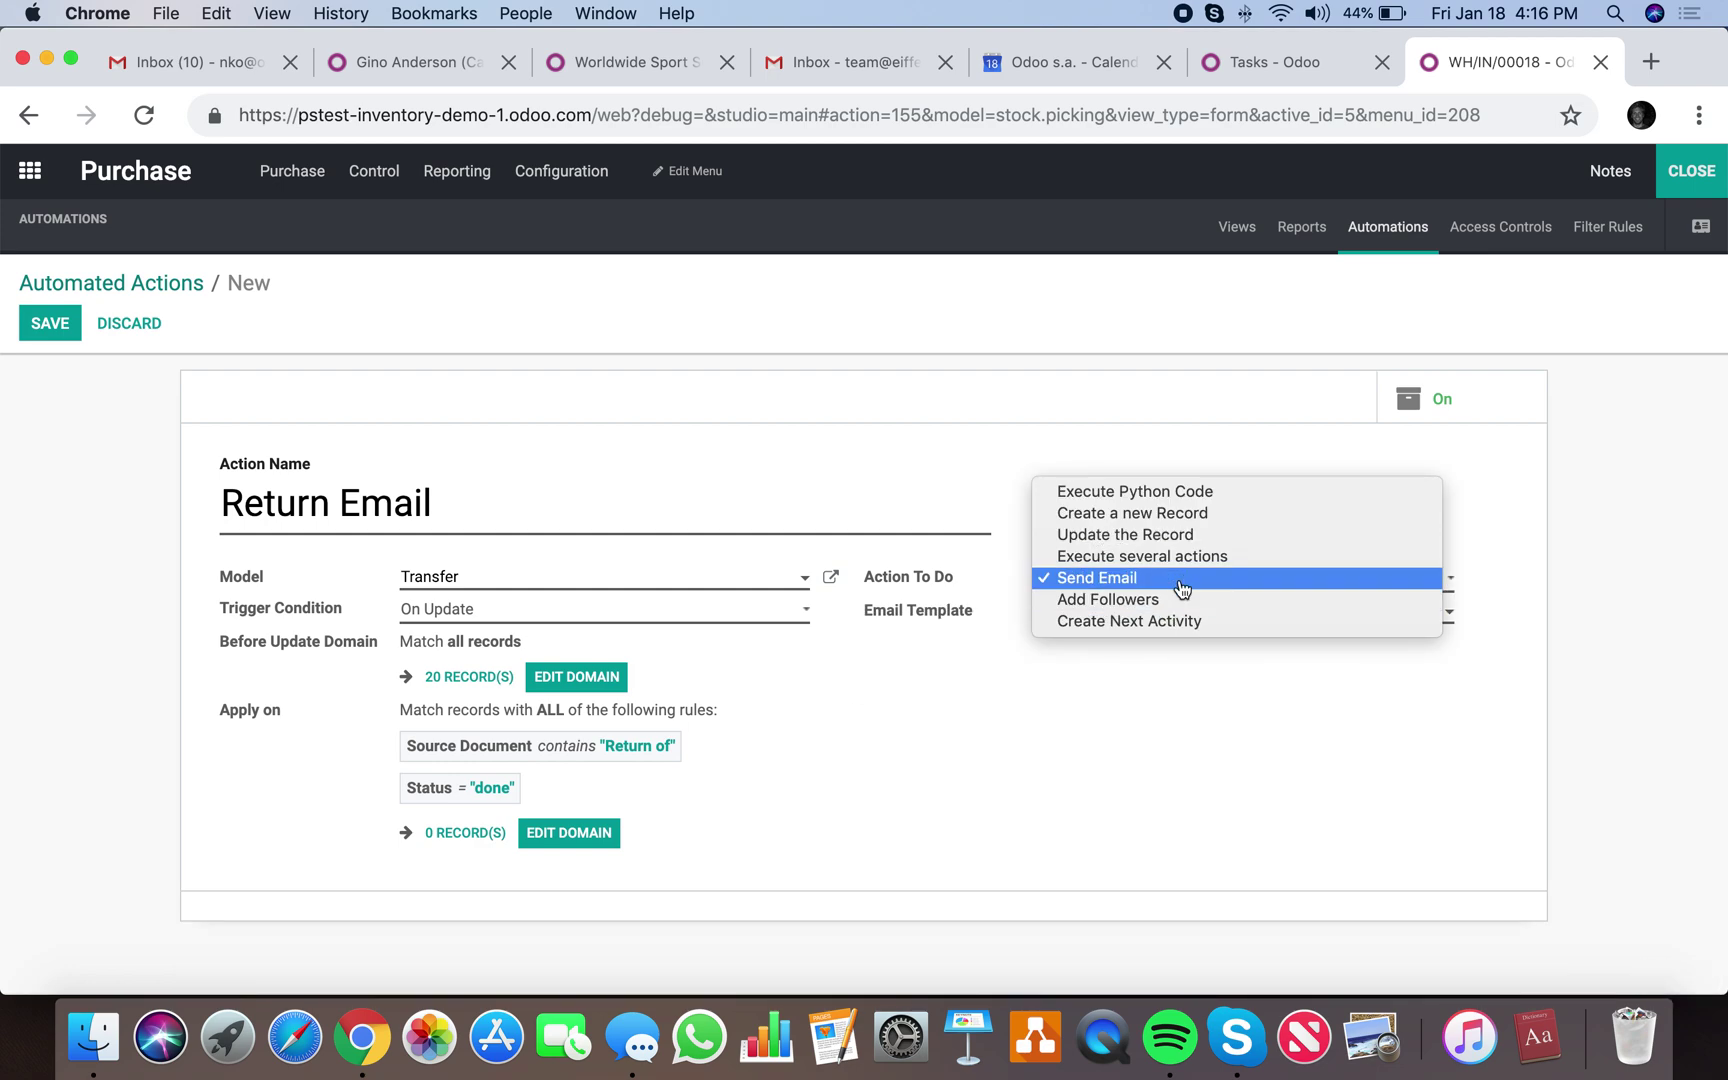
left_click(1190, 562)
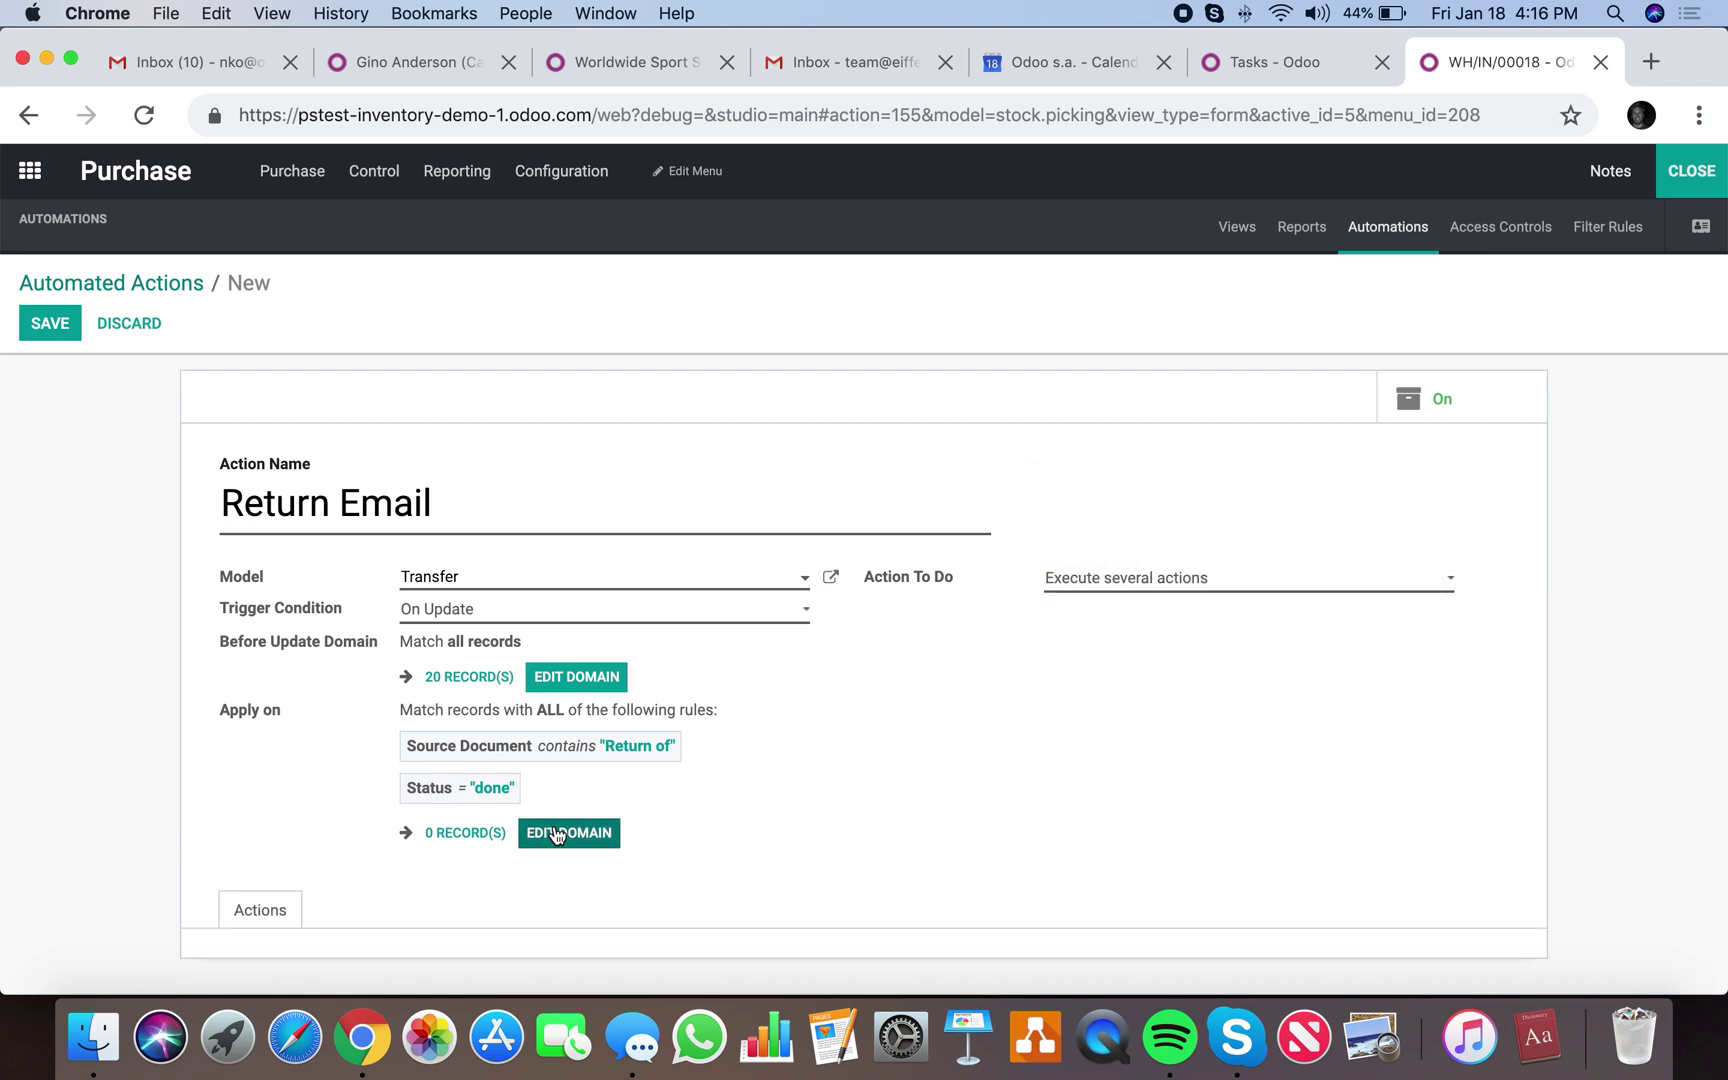
Add a new child action 'Send email' on model Transfer with Action To Do Send Email.
left_click(262, 920)
scroll(262, 925, "down", 3)
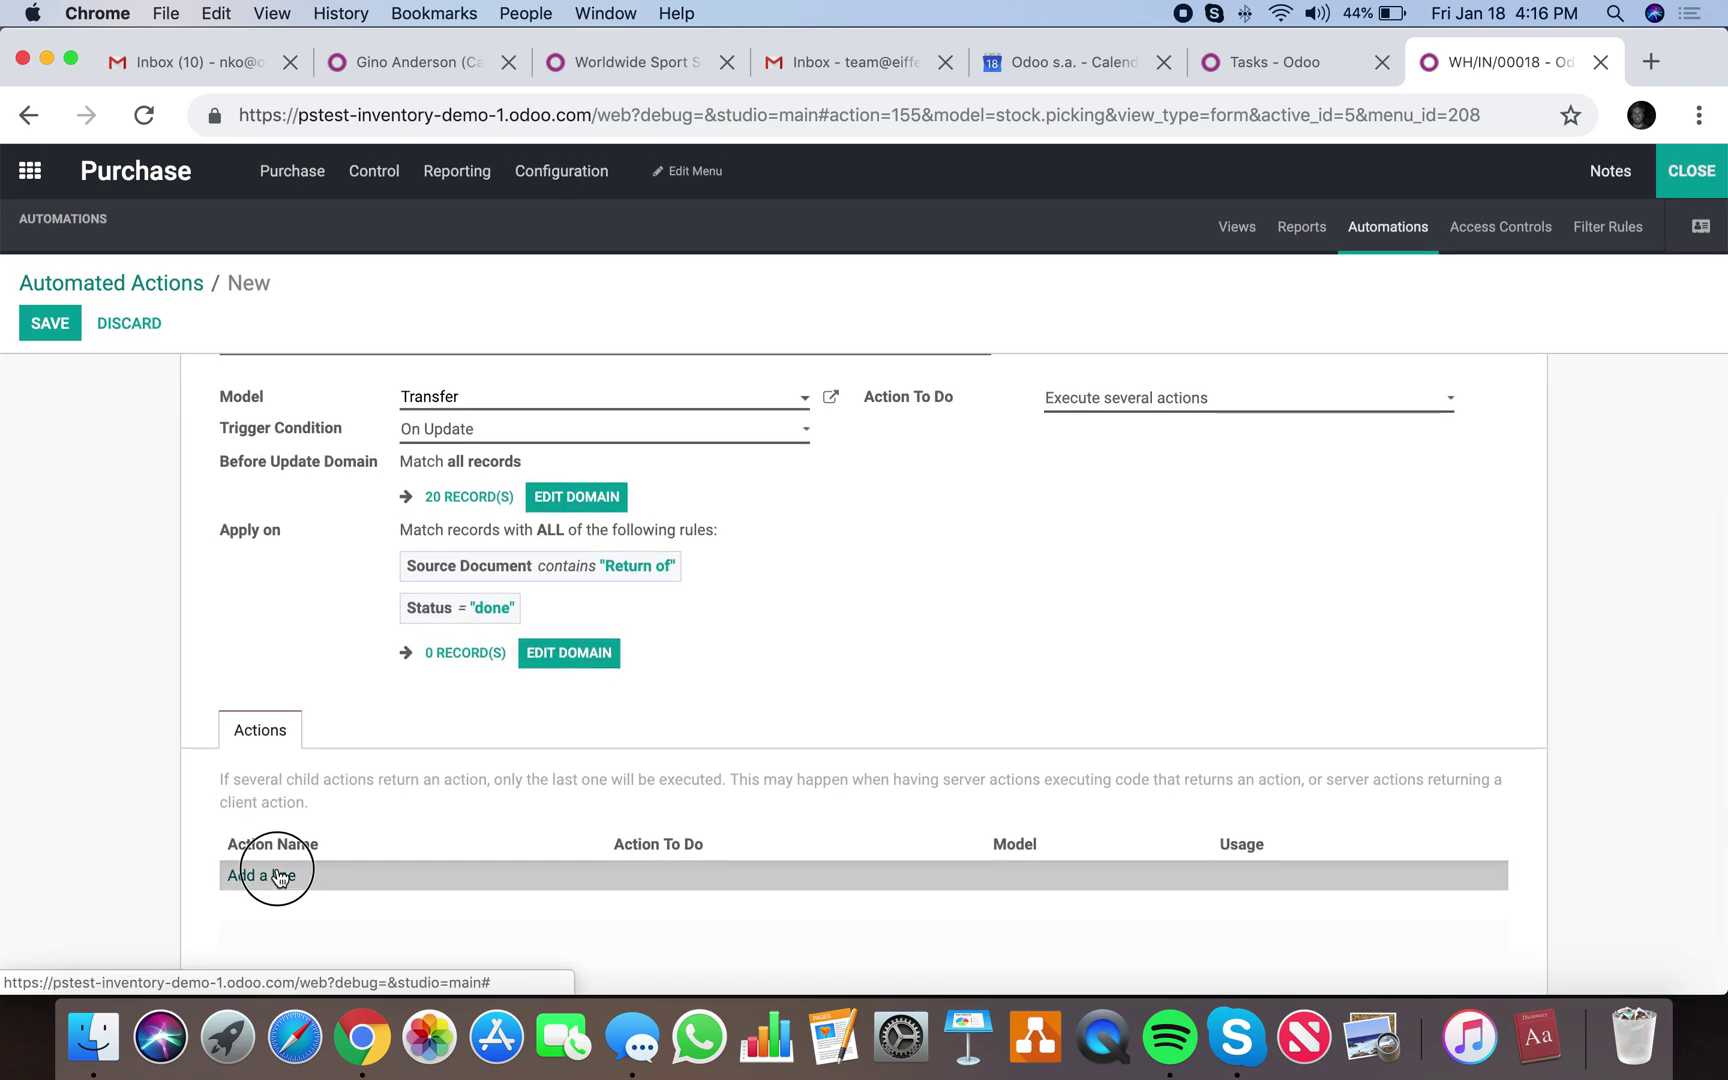
left_click(266, 875)
left_click(422, 513)
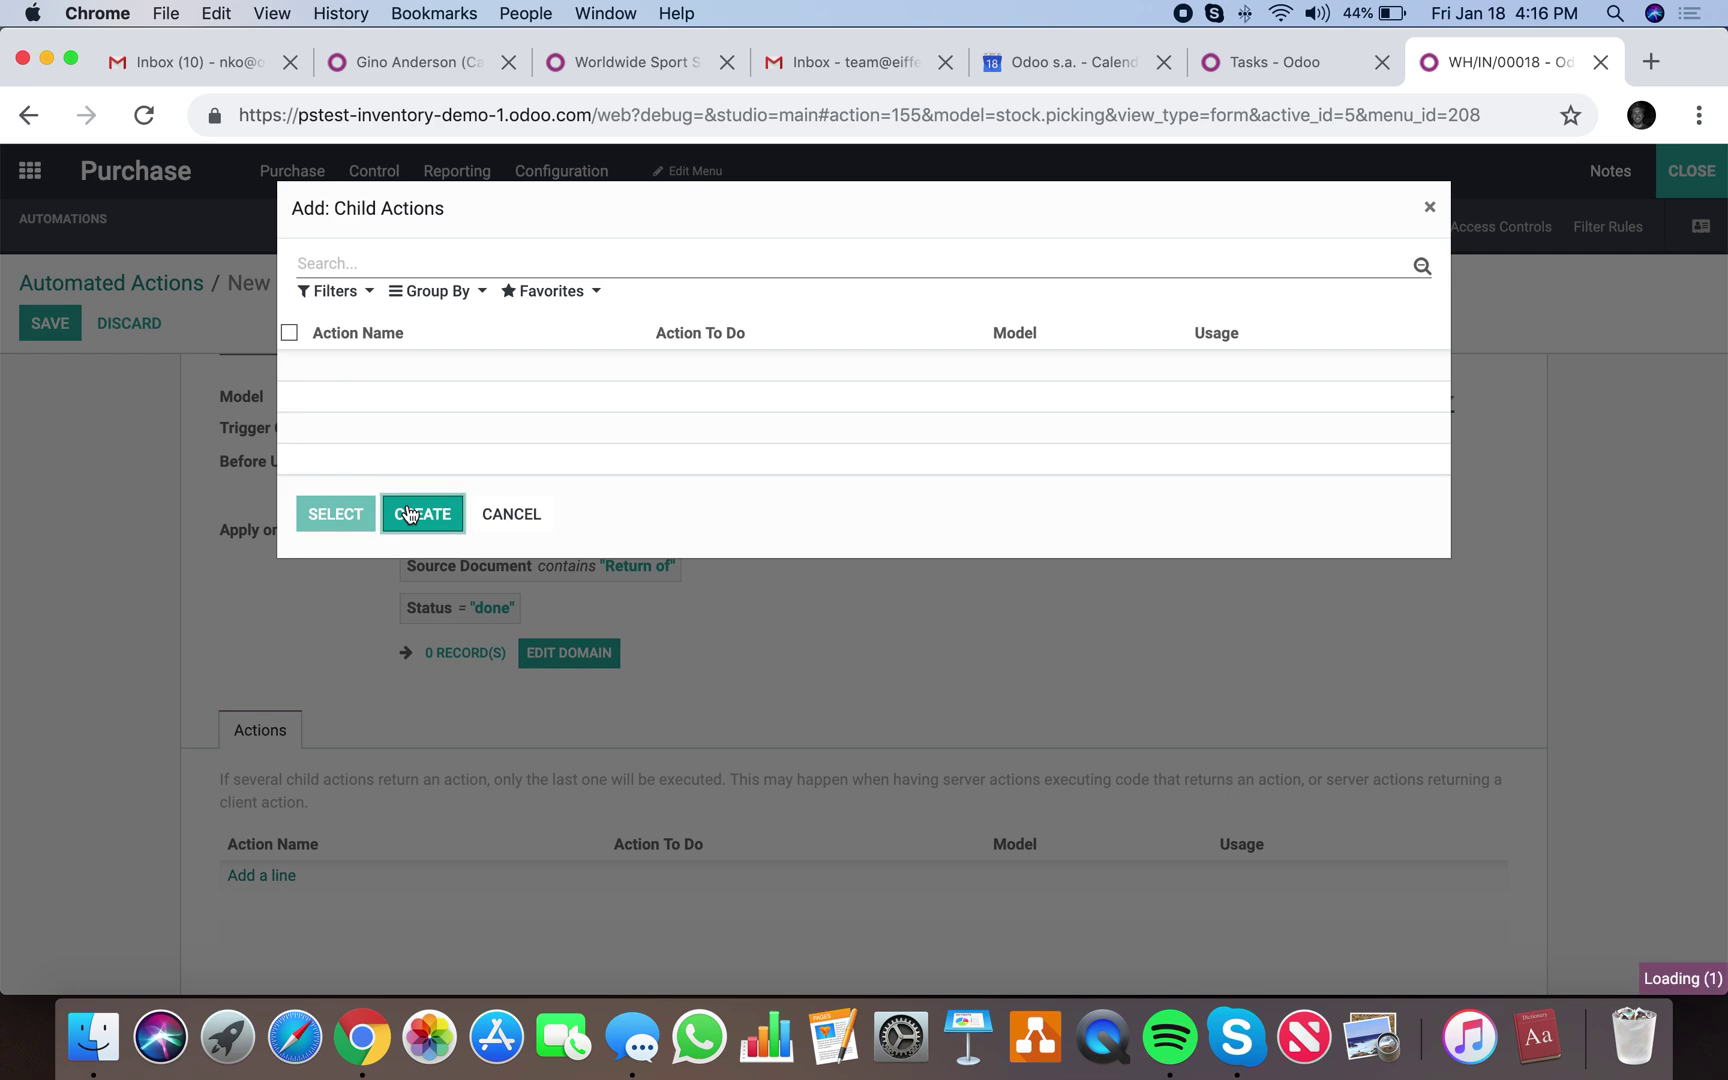
type("Send email")
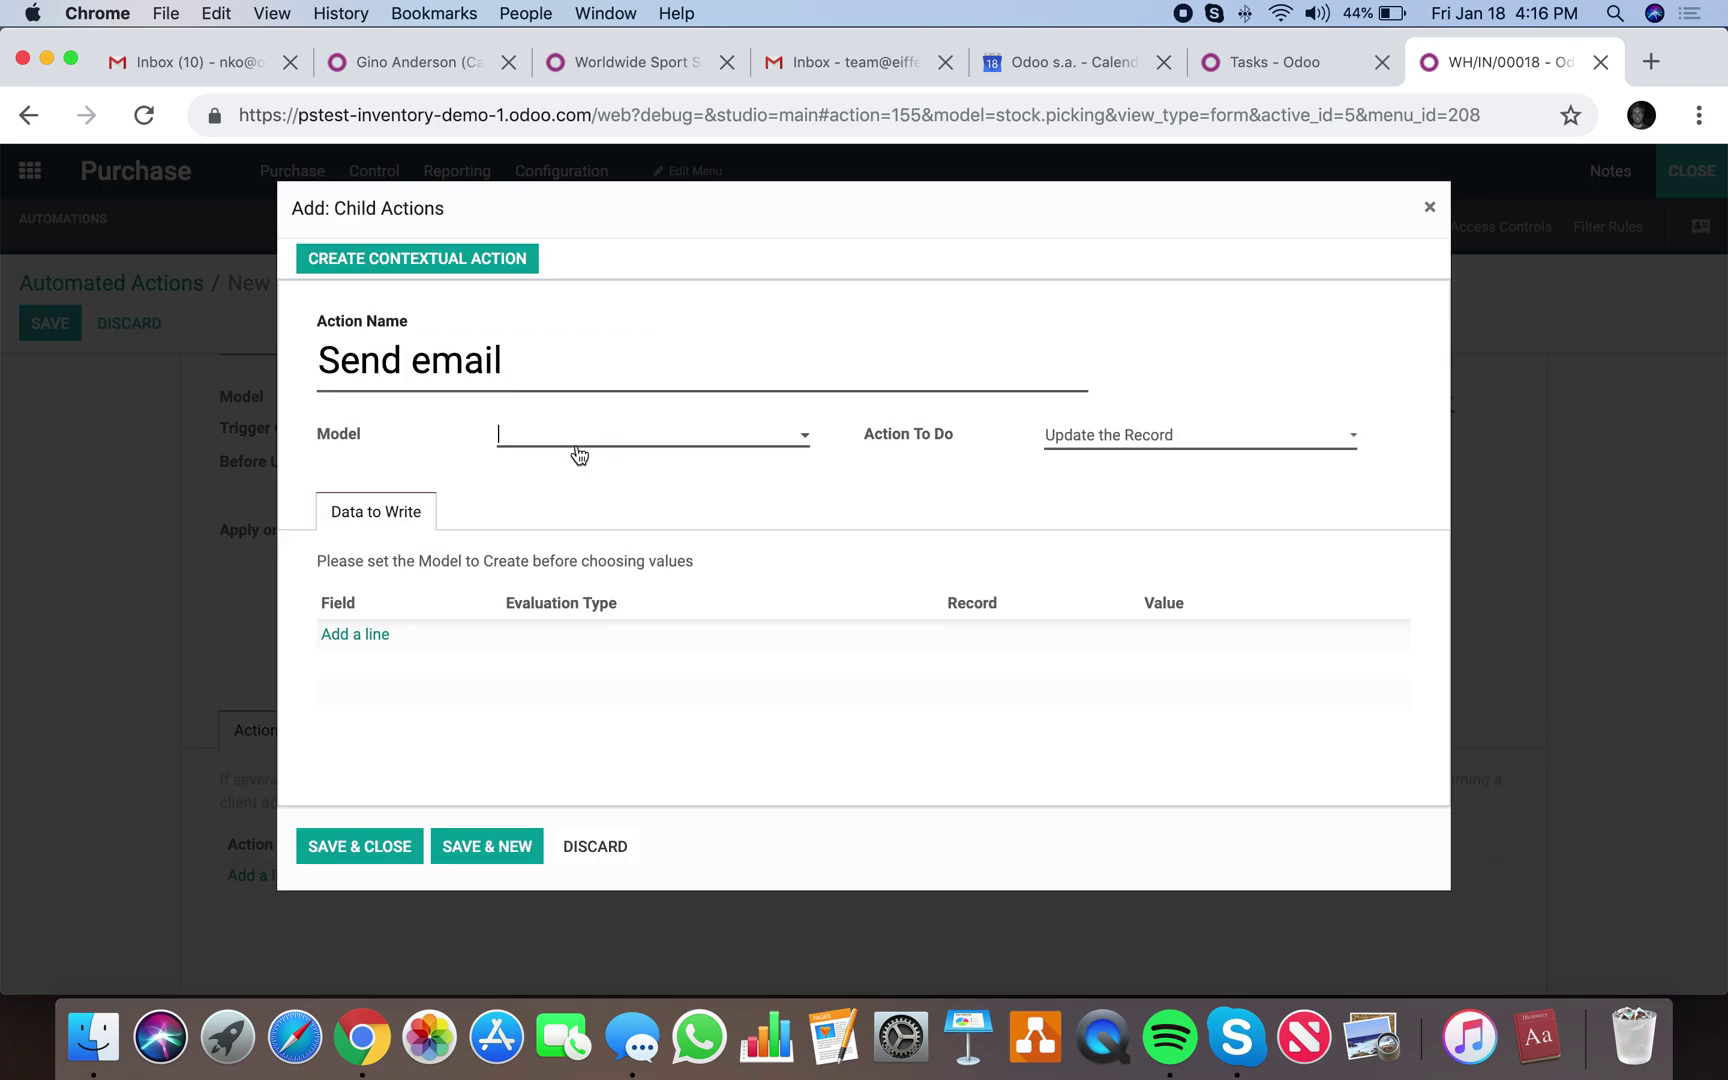
left_click(579, 451)
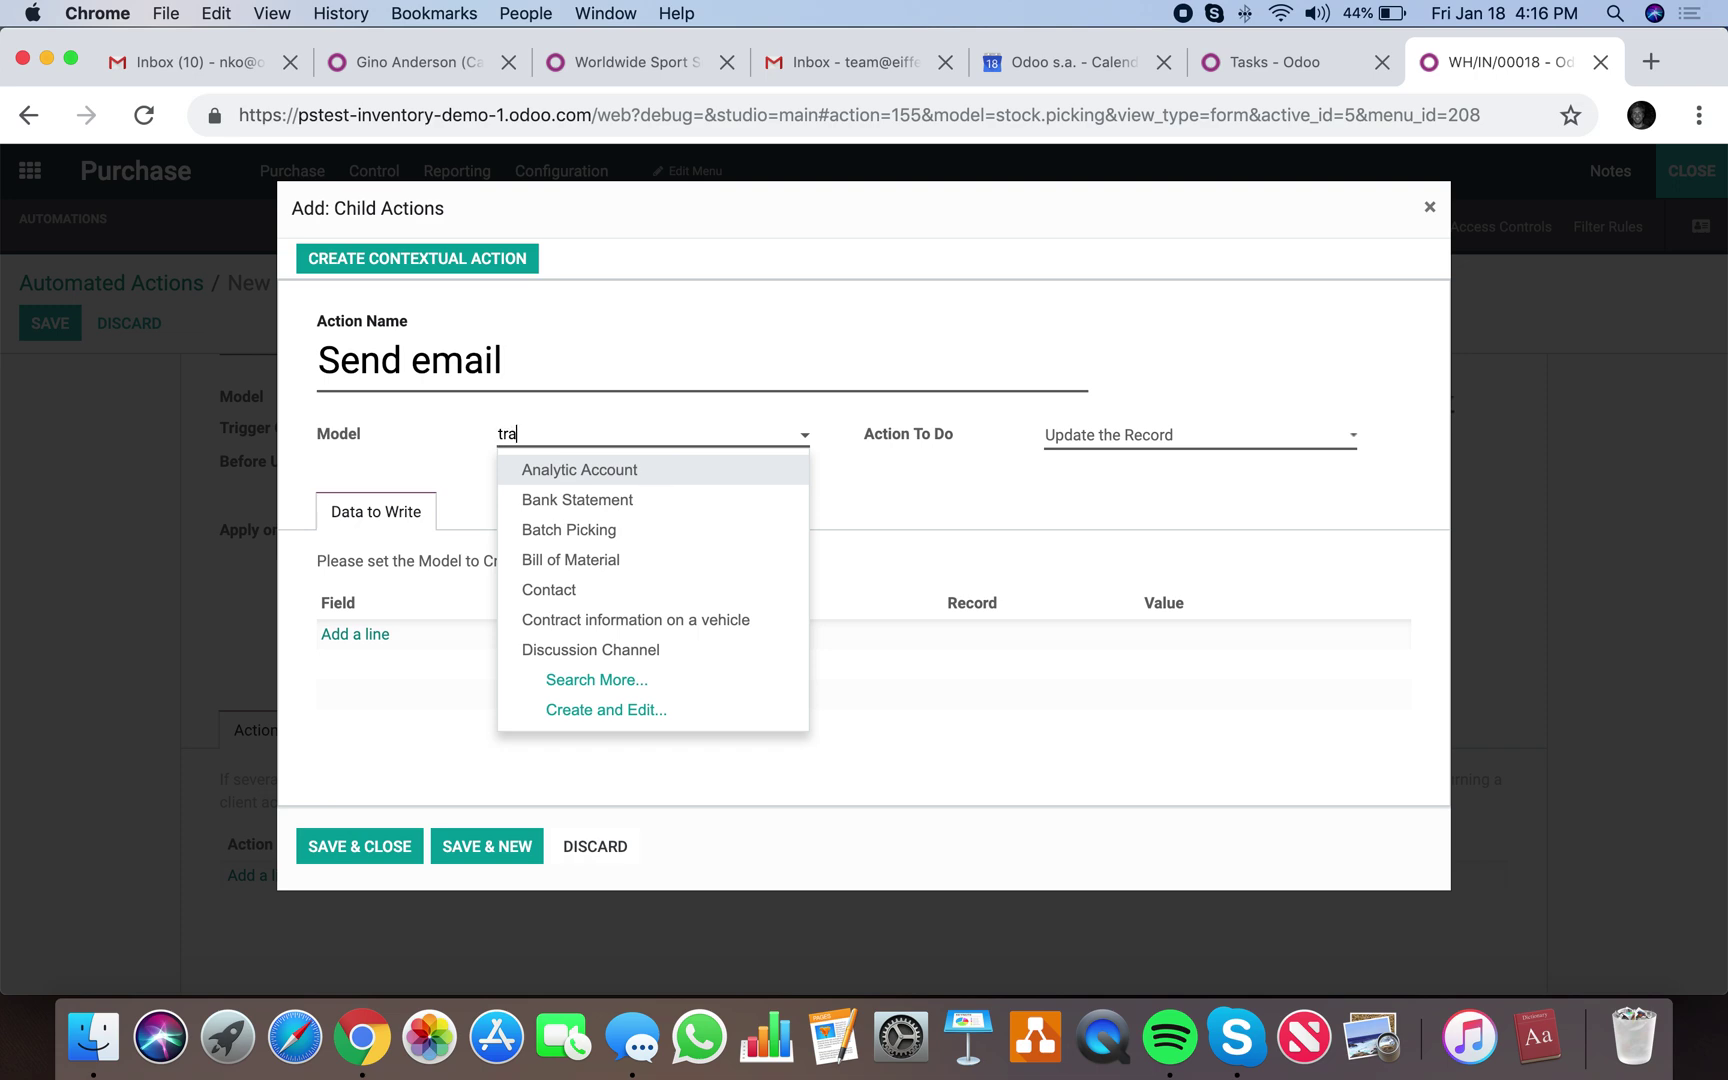
type("tra")
left_click(663, 493)
left_click(1180, 440)
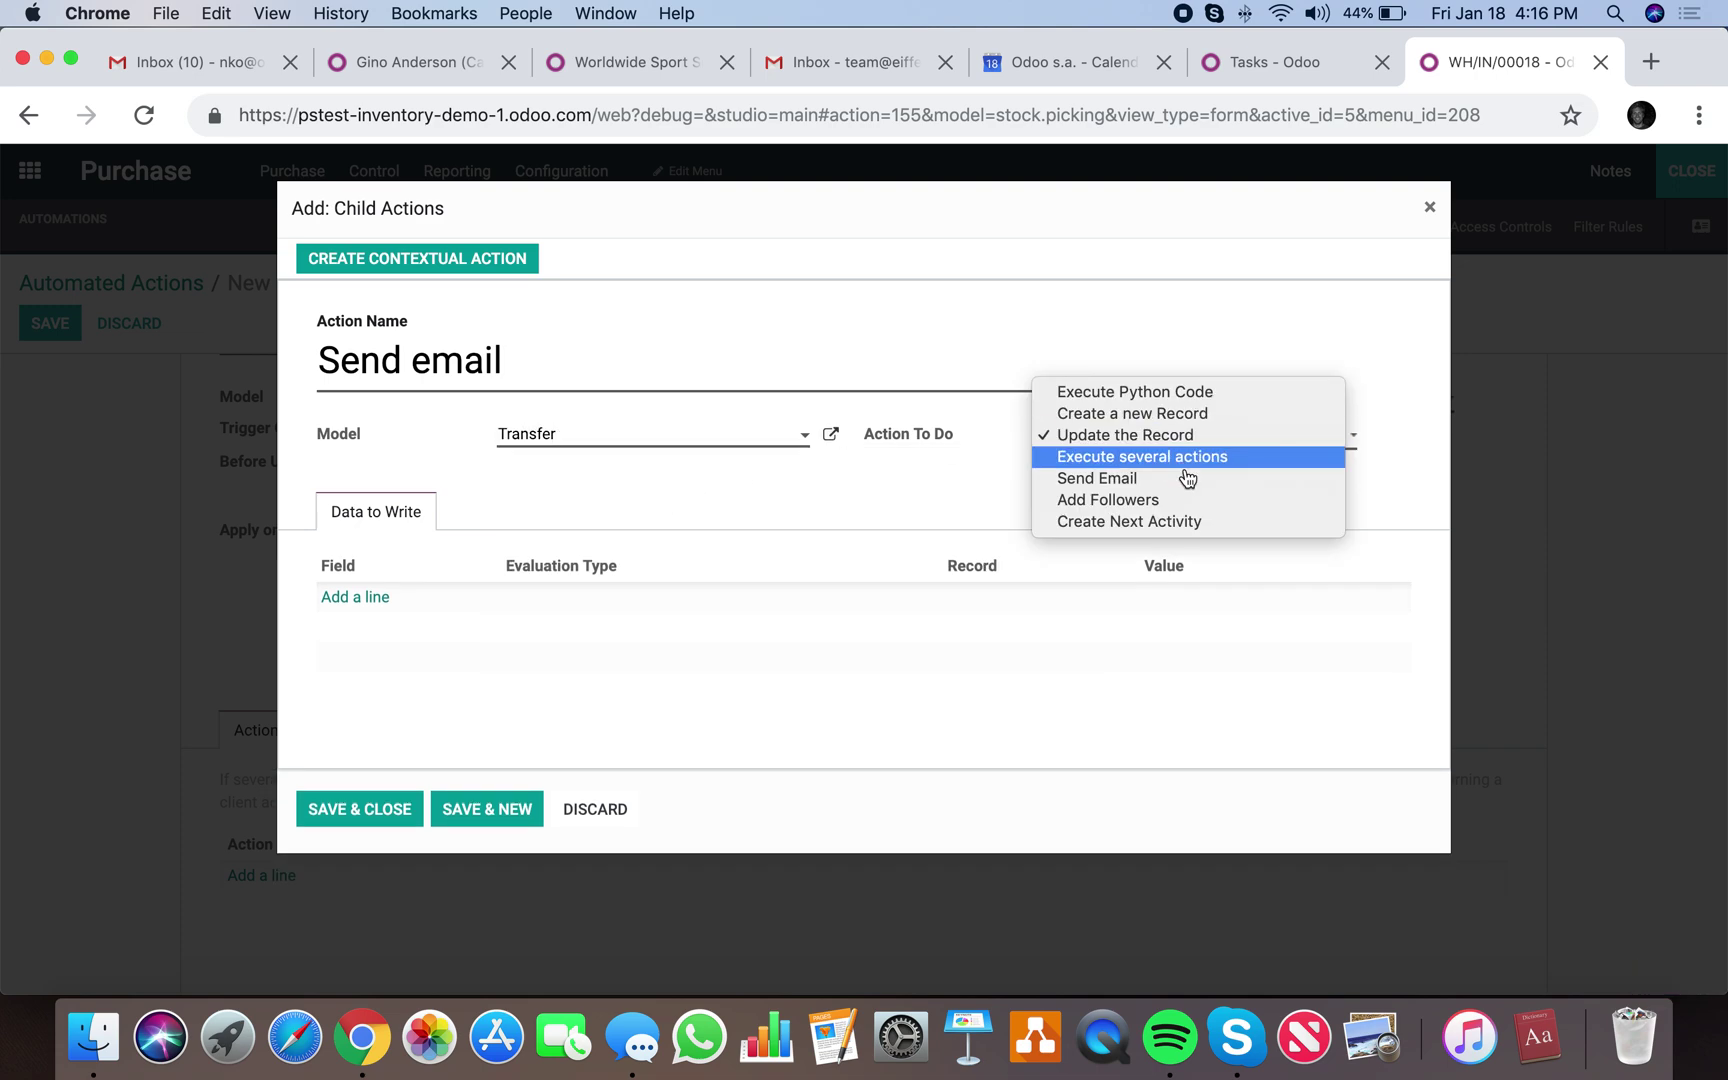
left_click(1192, 480)
left_click(1088, 470)
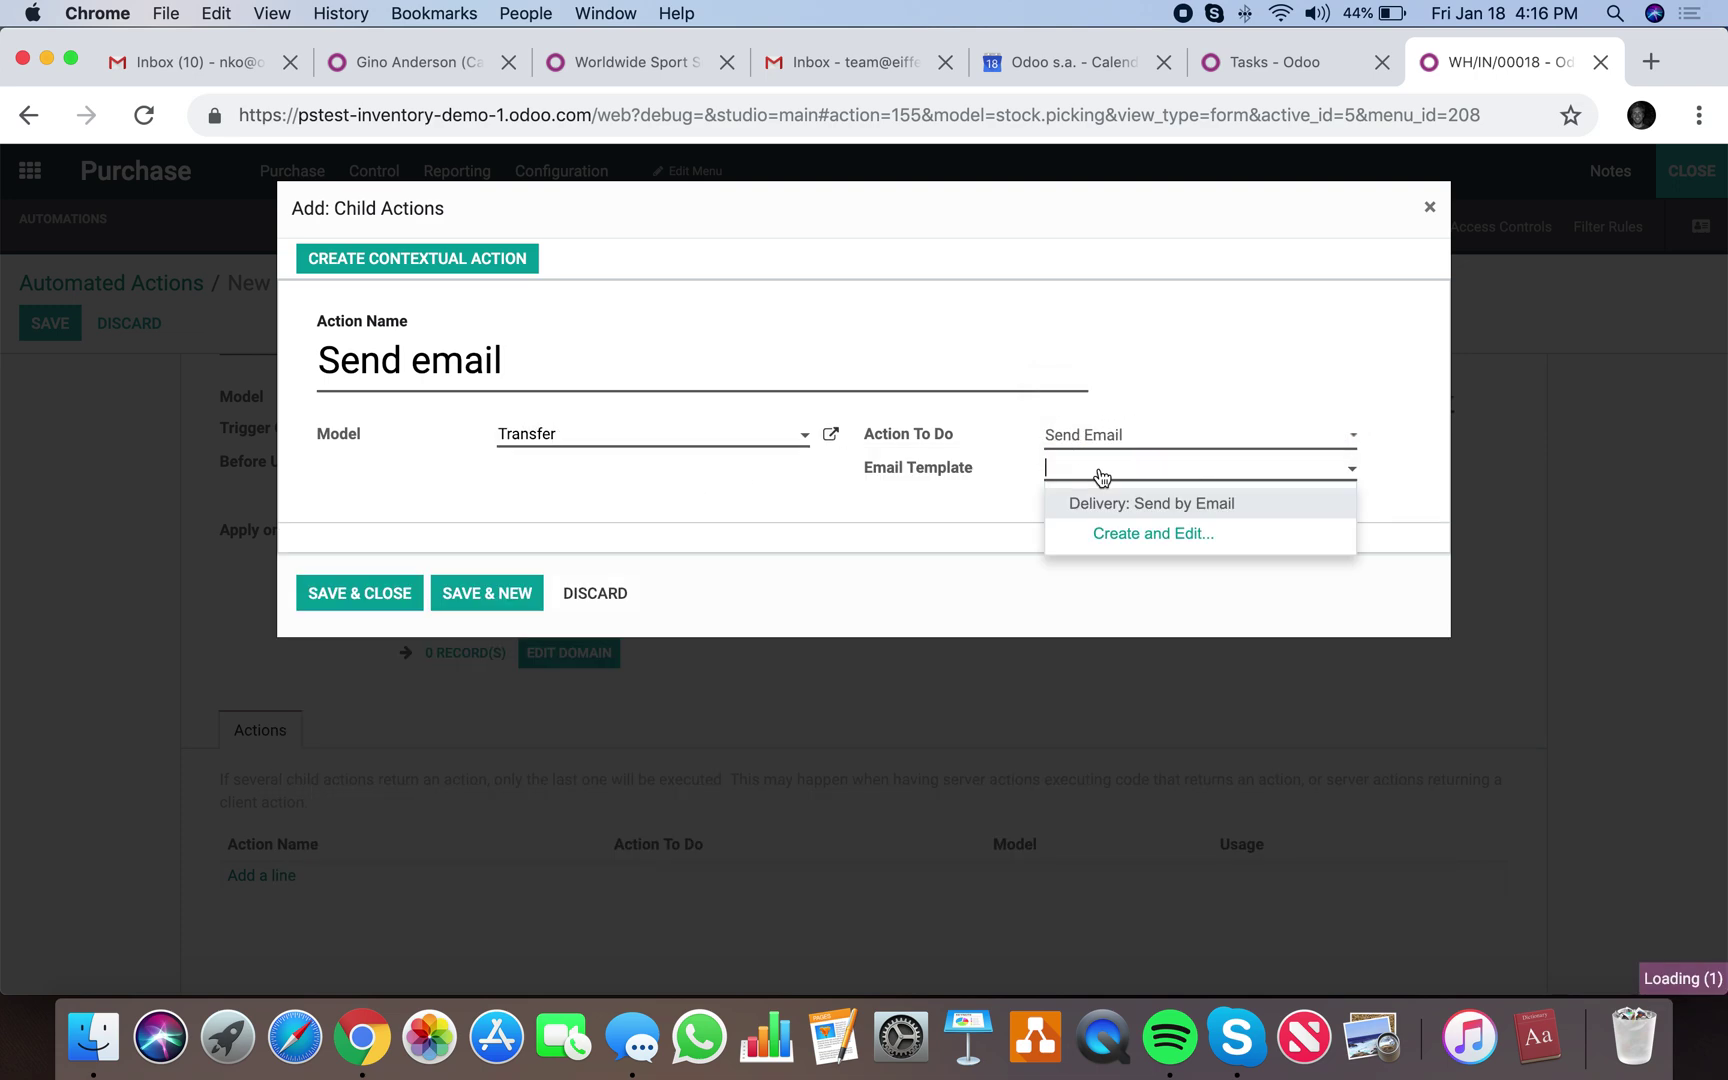
Start a new email template 'test' for Transfer with subject 'Return Received!'.
left_click(1130, 533)
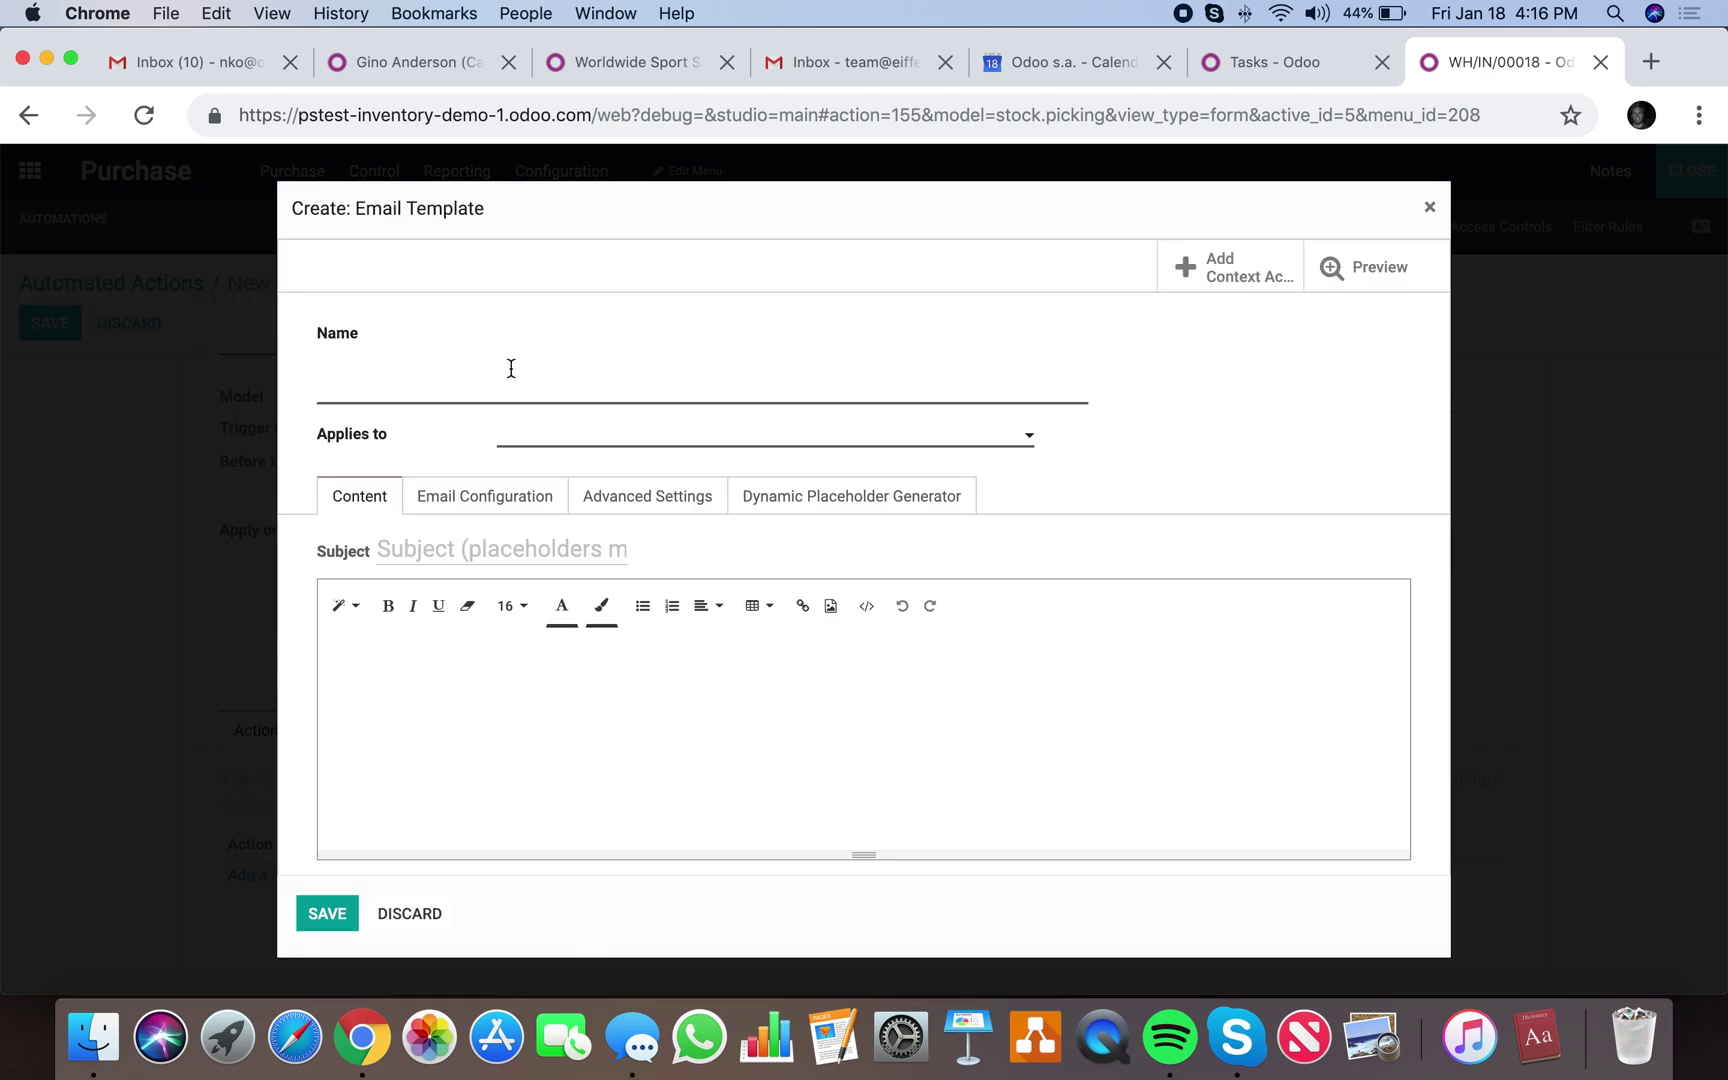
type("test")
left_click(580, 436)
type("tr")
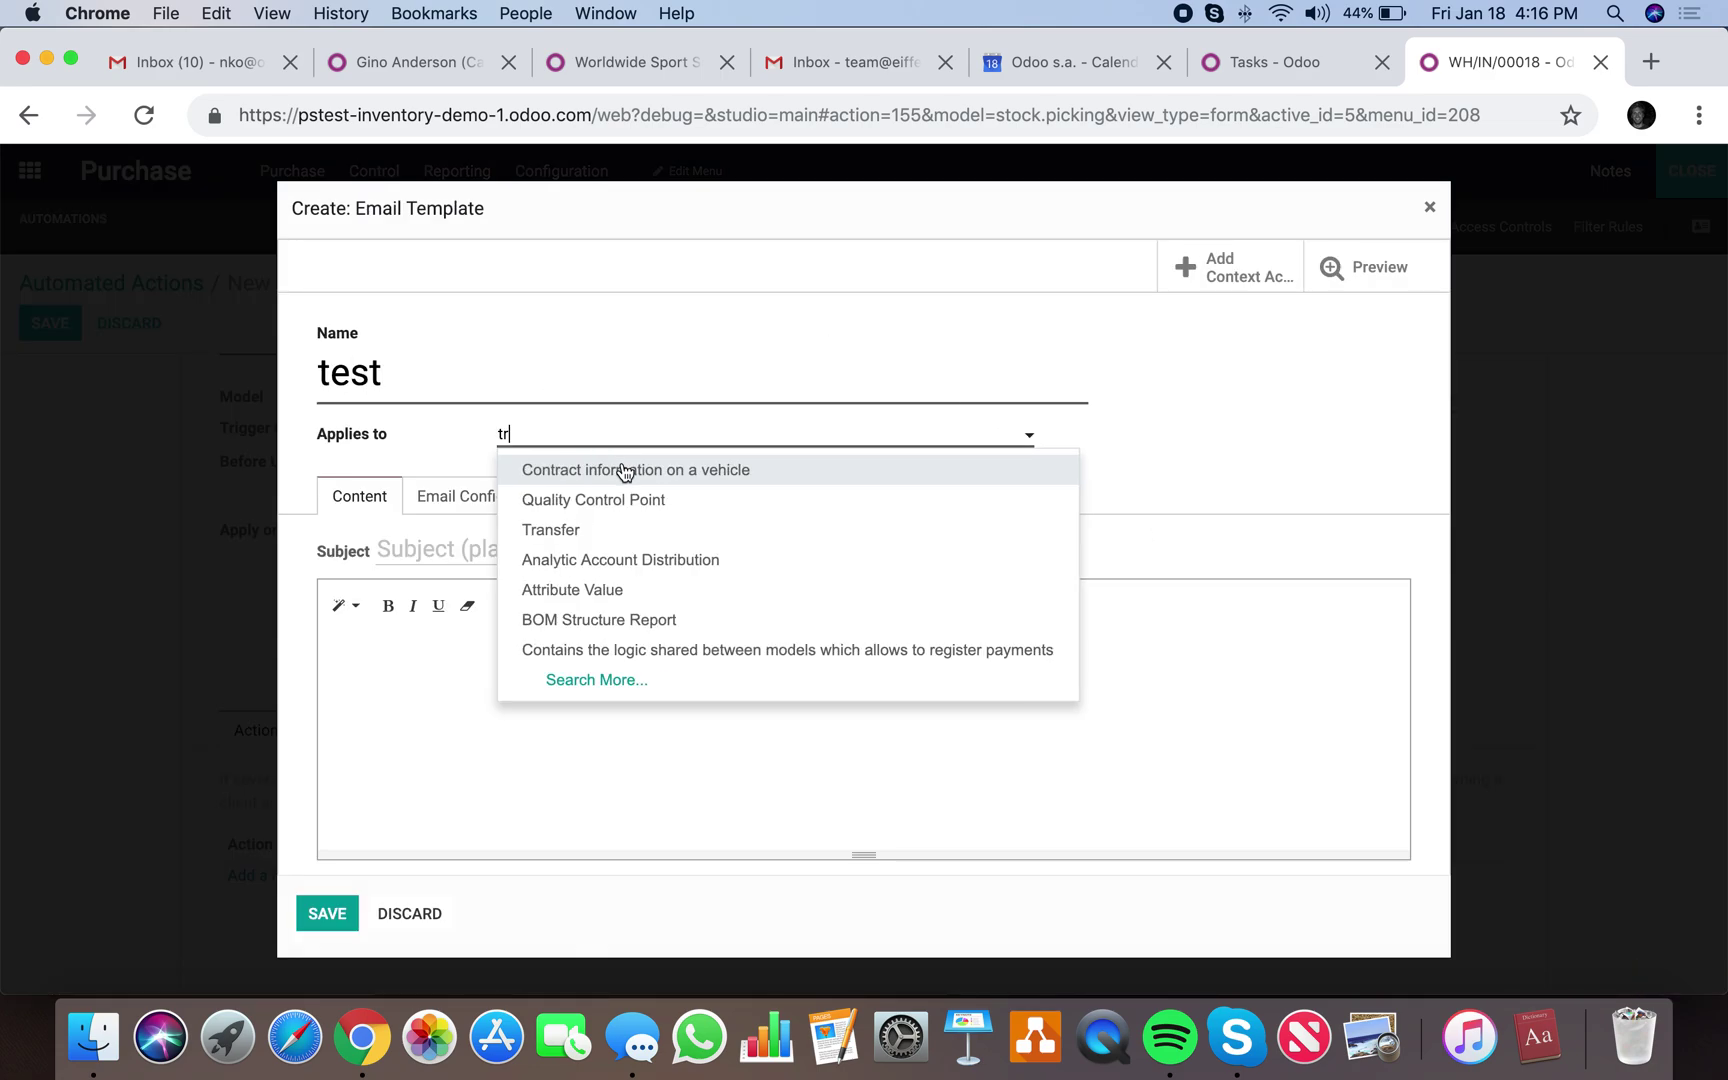
left_click(622, 528)
left_click(516, 552)
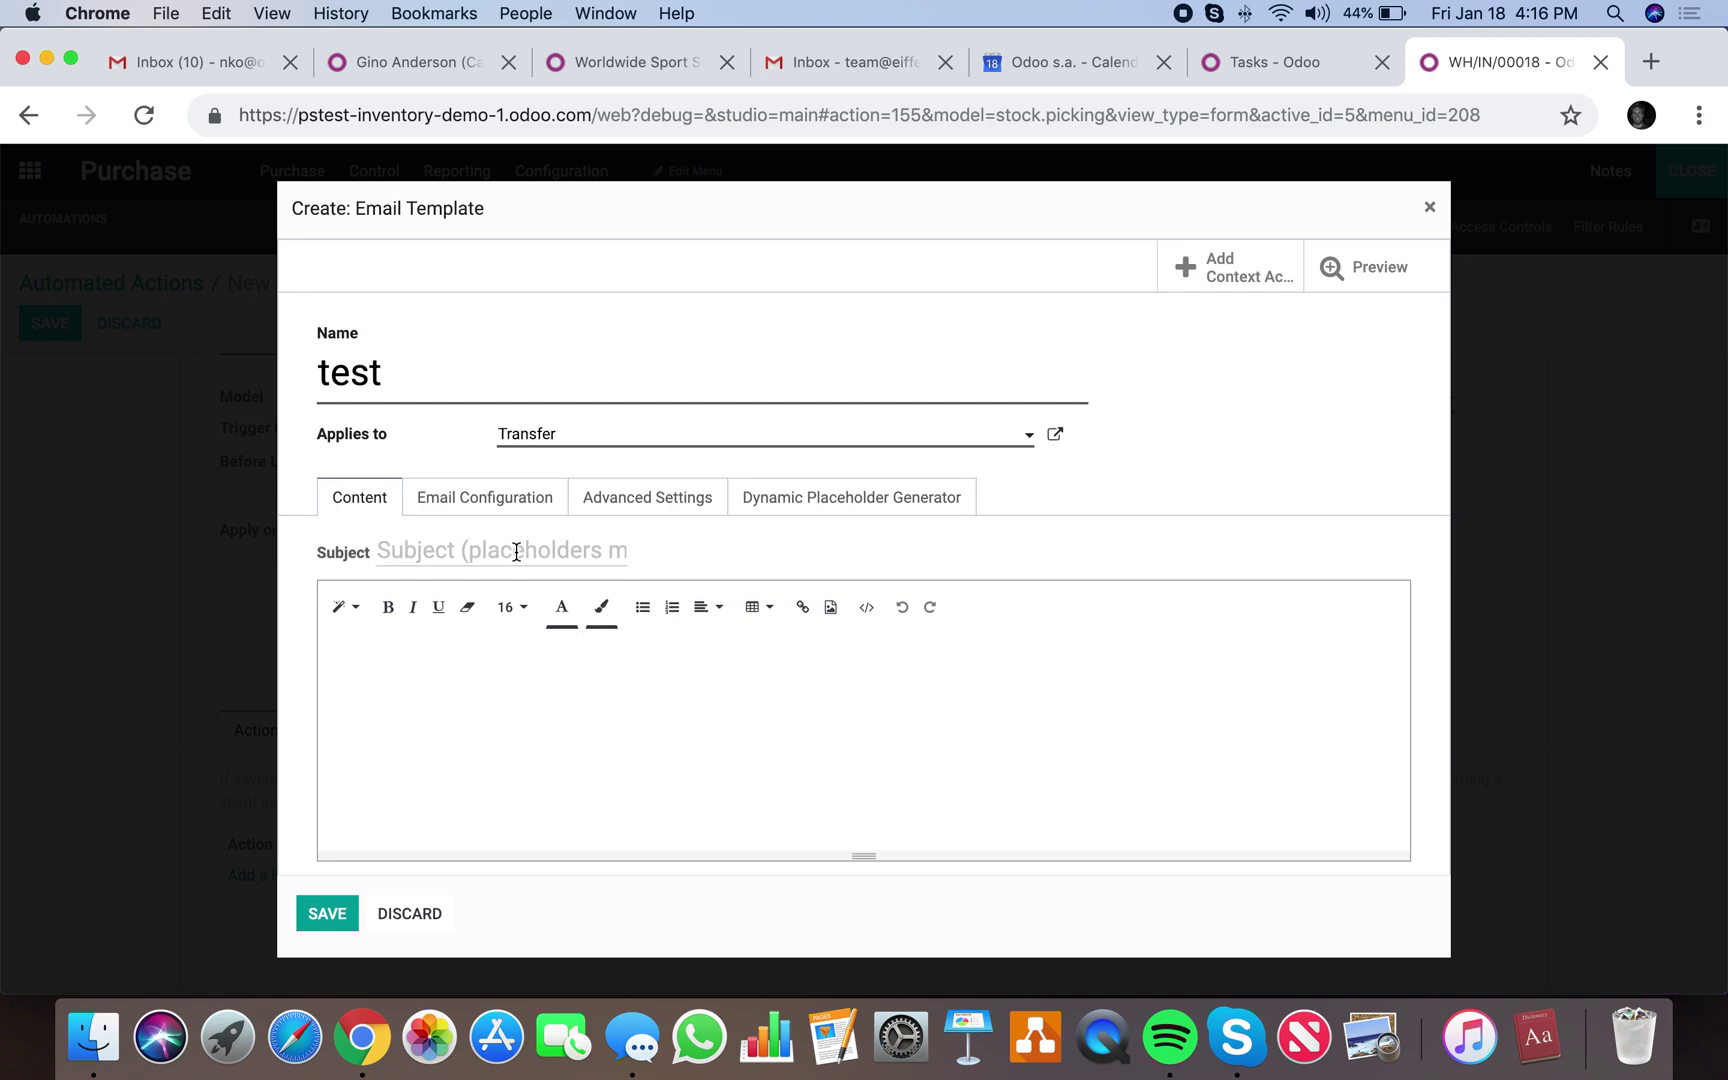
type("Return Received!")
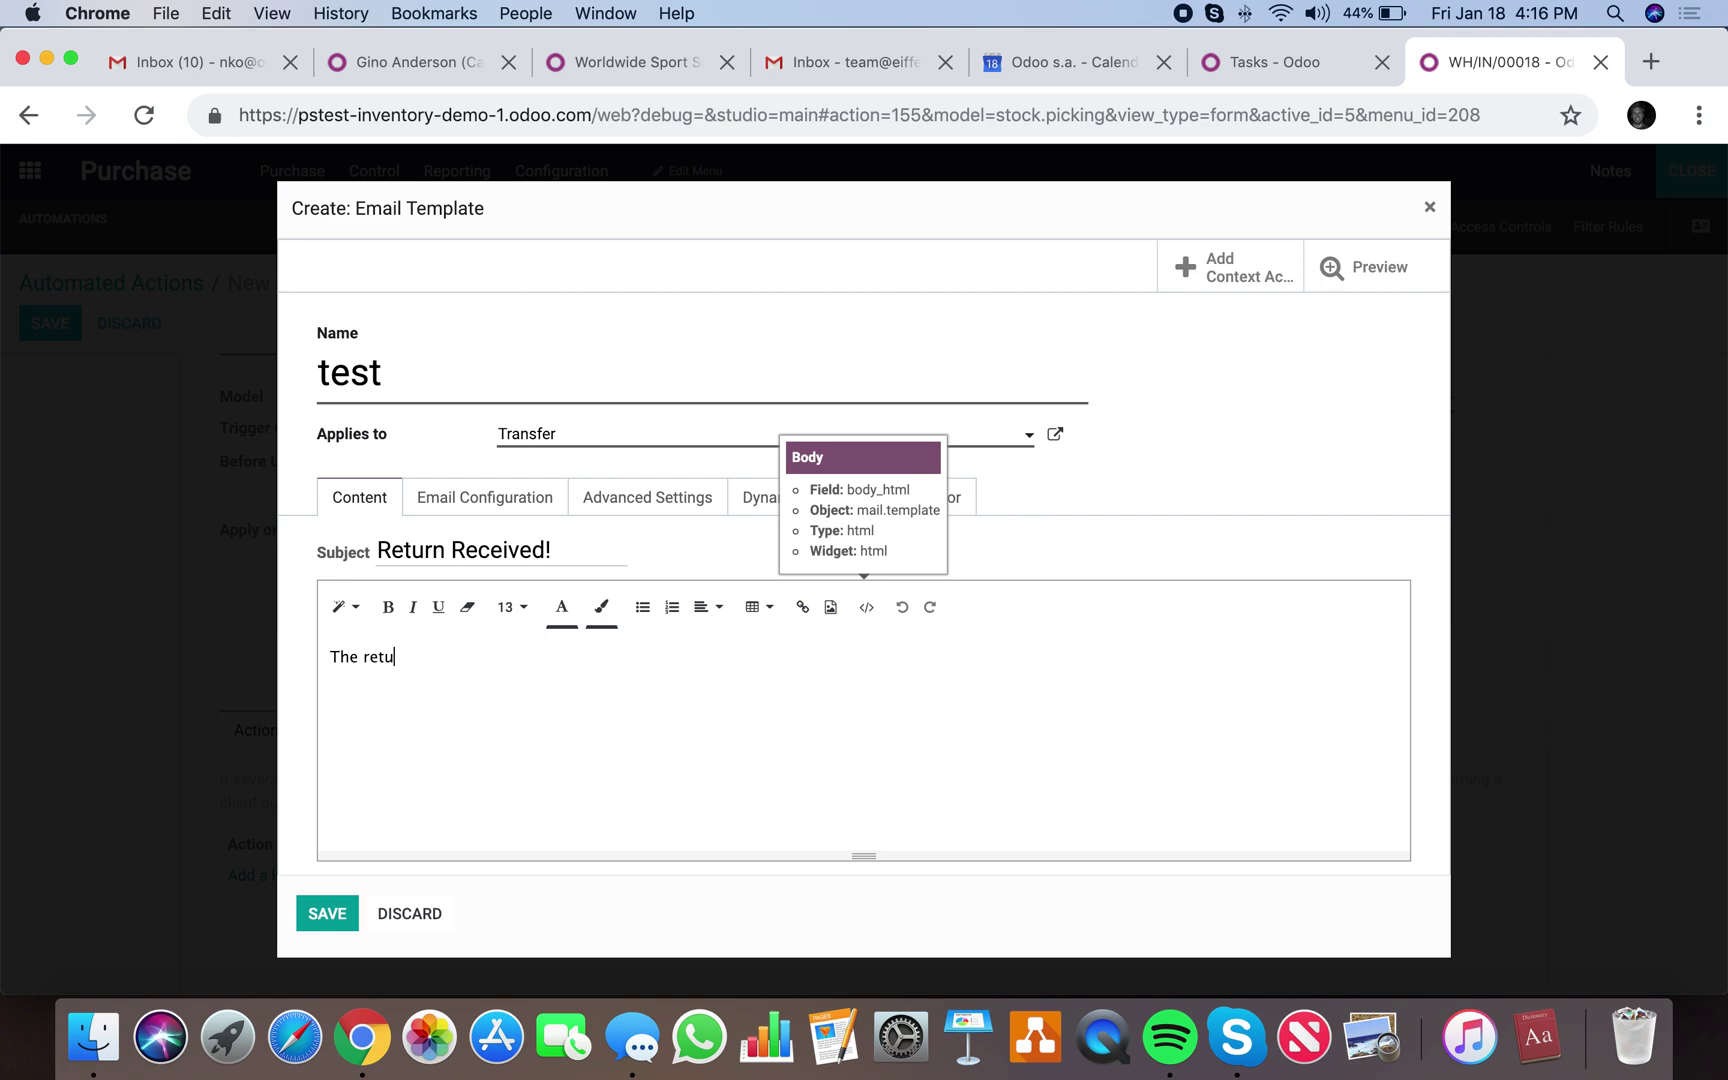
Insert the Reference placeholder into the body after 'The return titled', followed by 'has be…'.
left_click(891, 505)
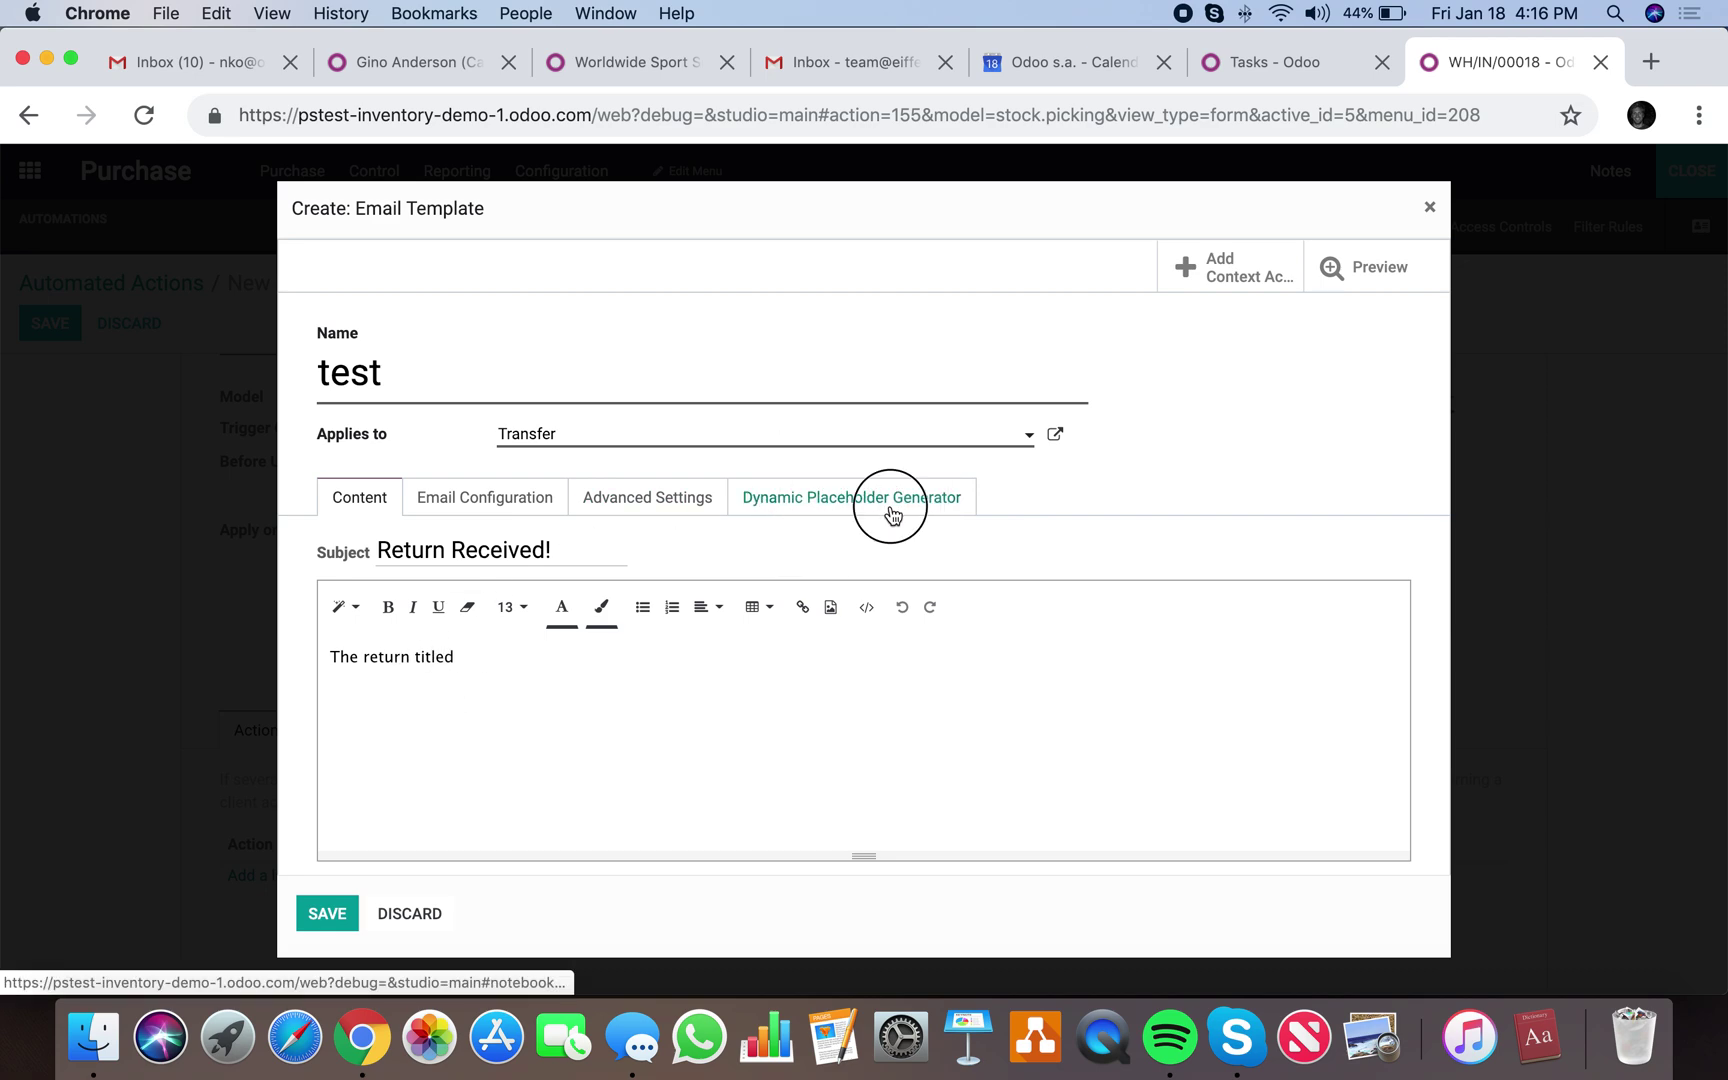
left_click(742, 558)
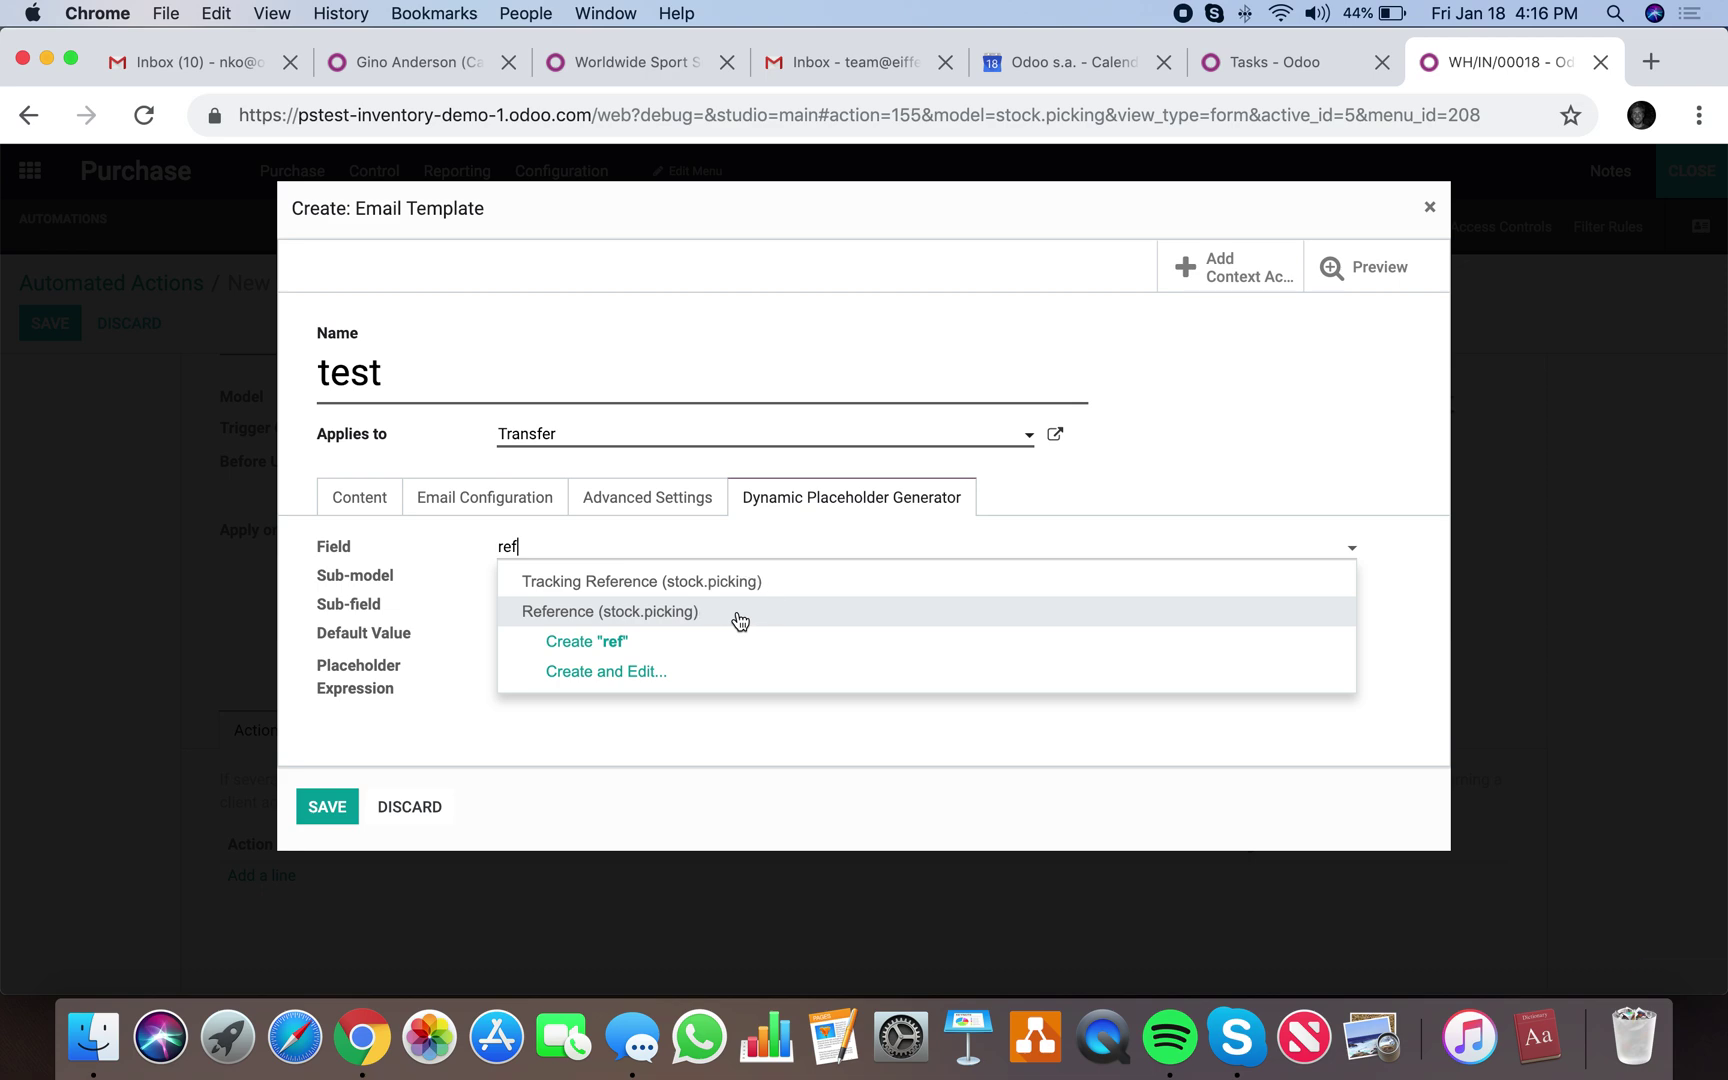
left_click(740, 622)
left_click_drag(640, 658, 479, 667)
key("super+c")
left_click(365, 505)
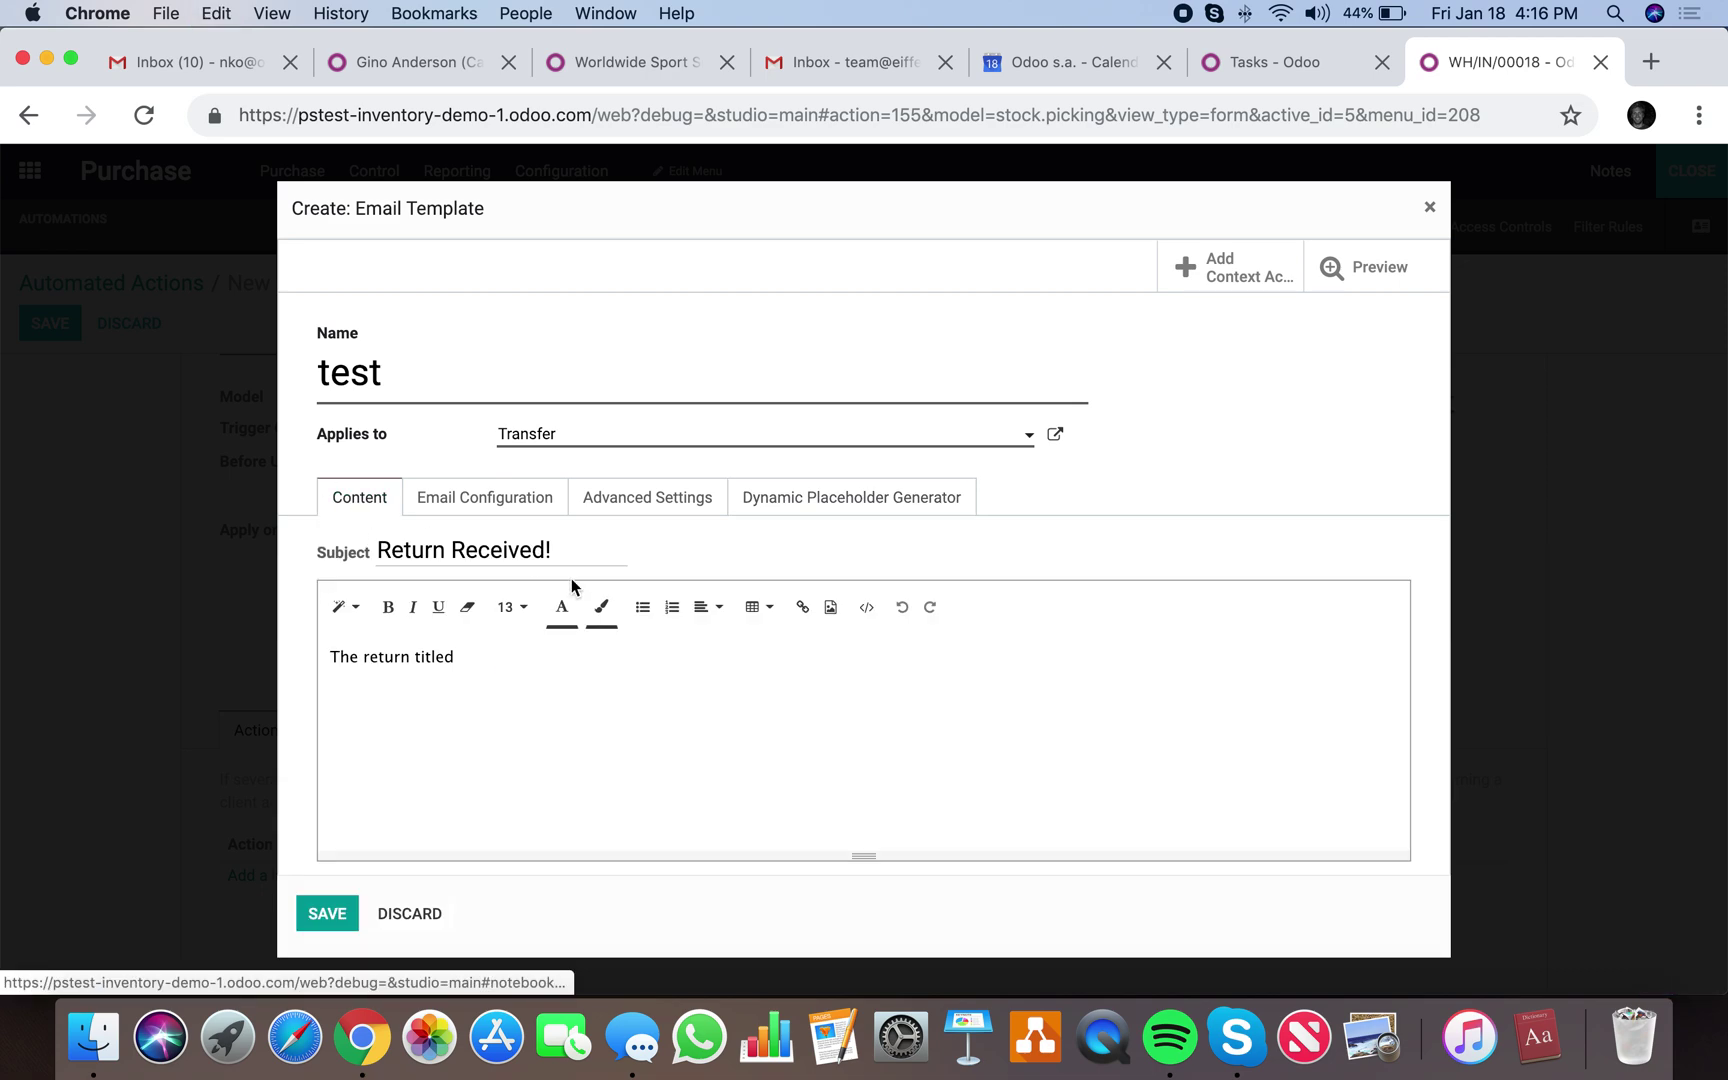
left_click(586, 656)
key("super+v")
type("has be")
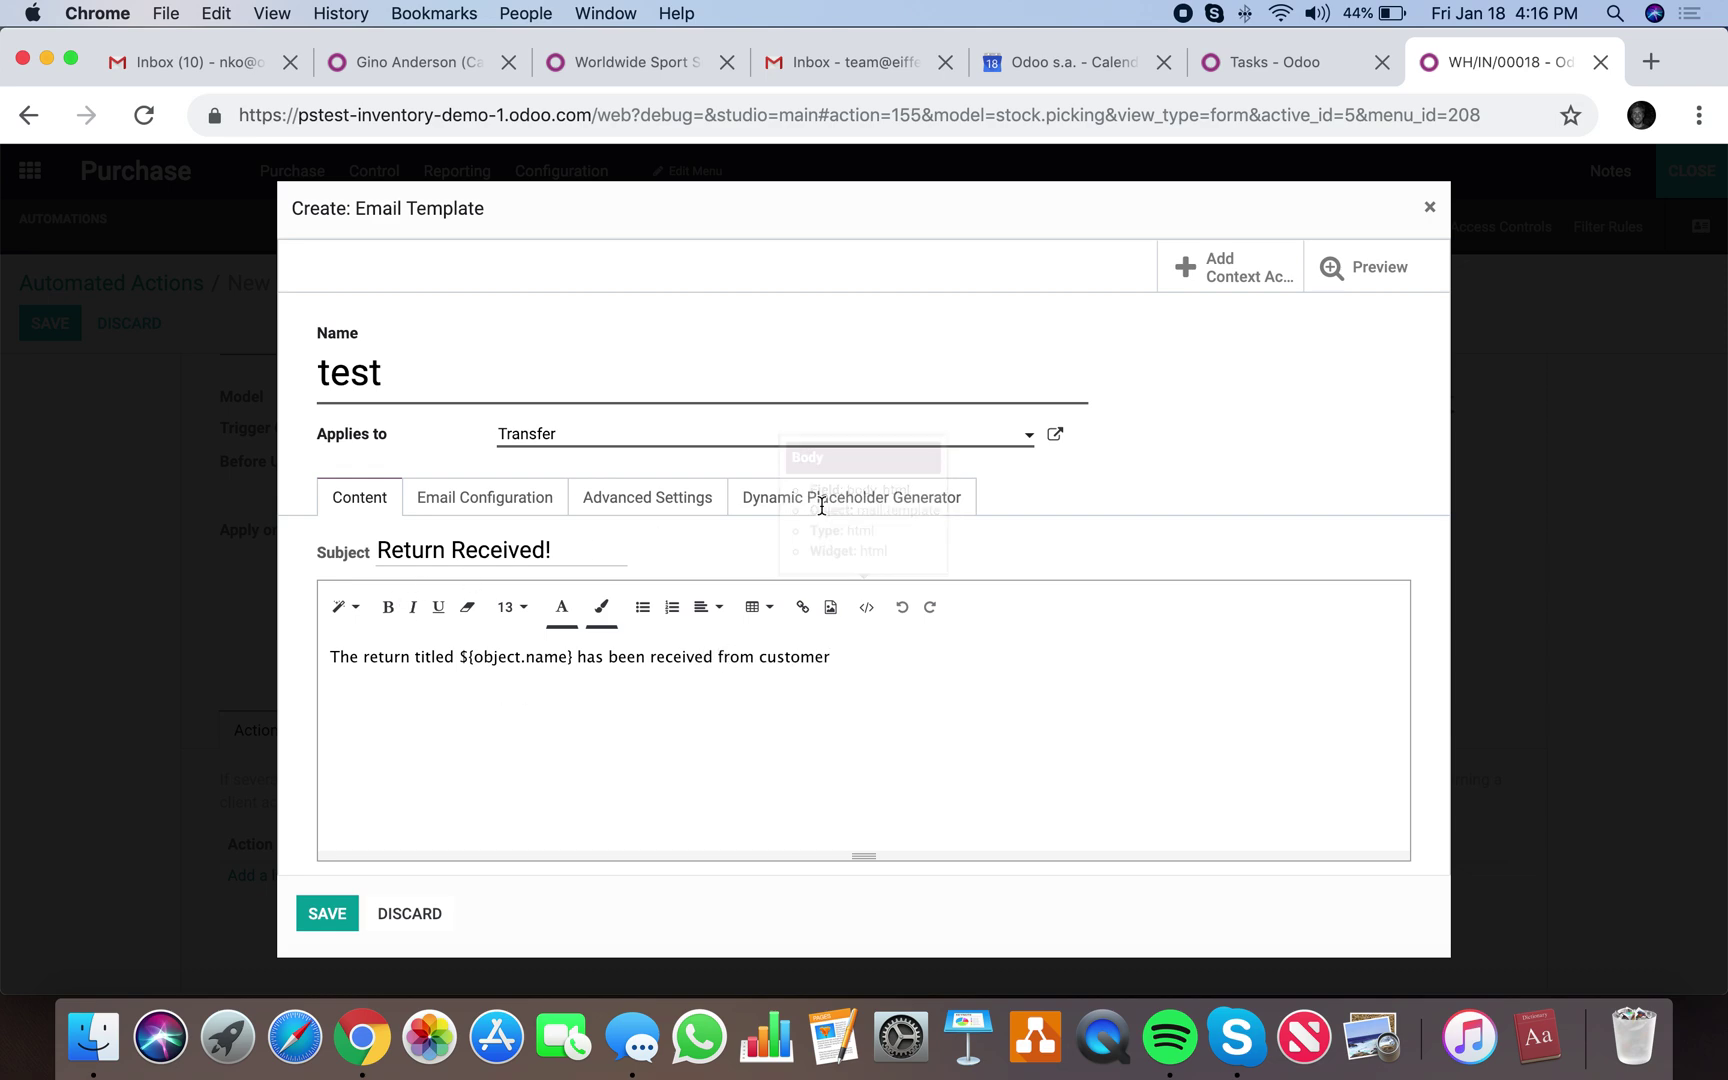
Append the Partner placeholder to the body followed by ', related to'.
left_click(826, 499)
left_click(582, 548)
type("part")
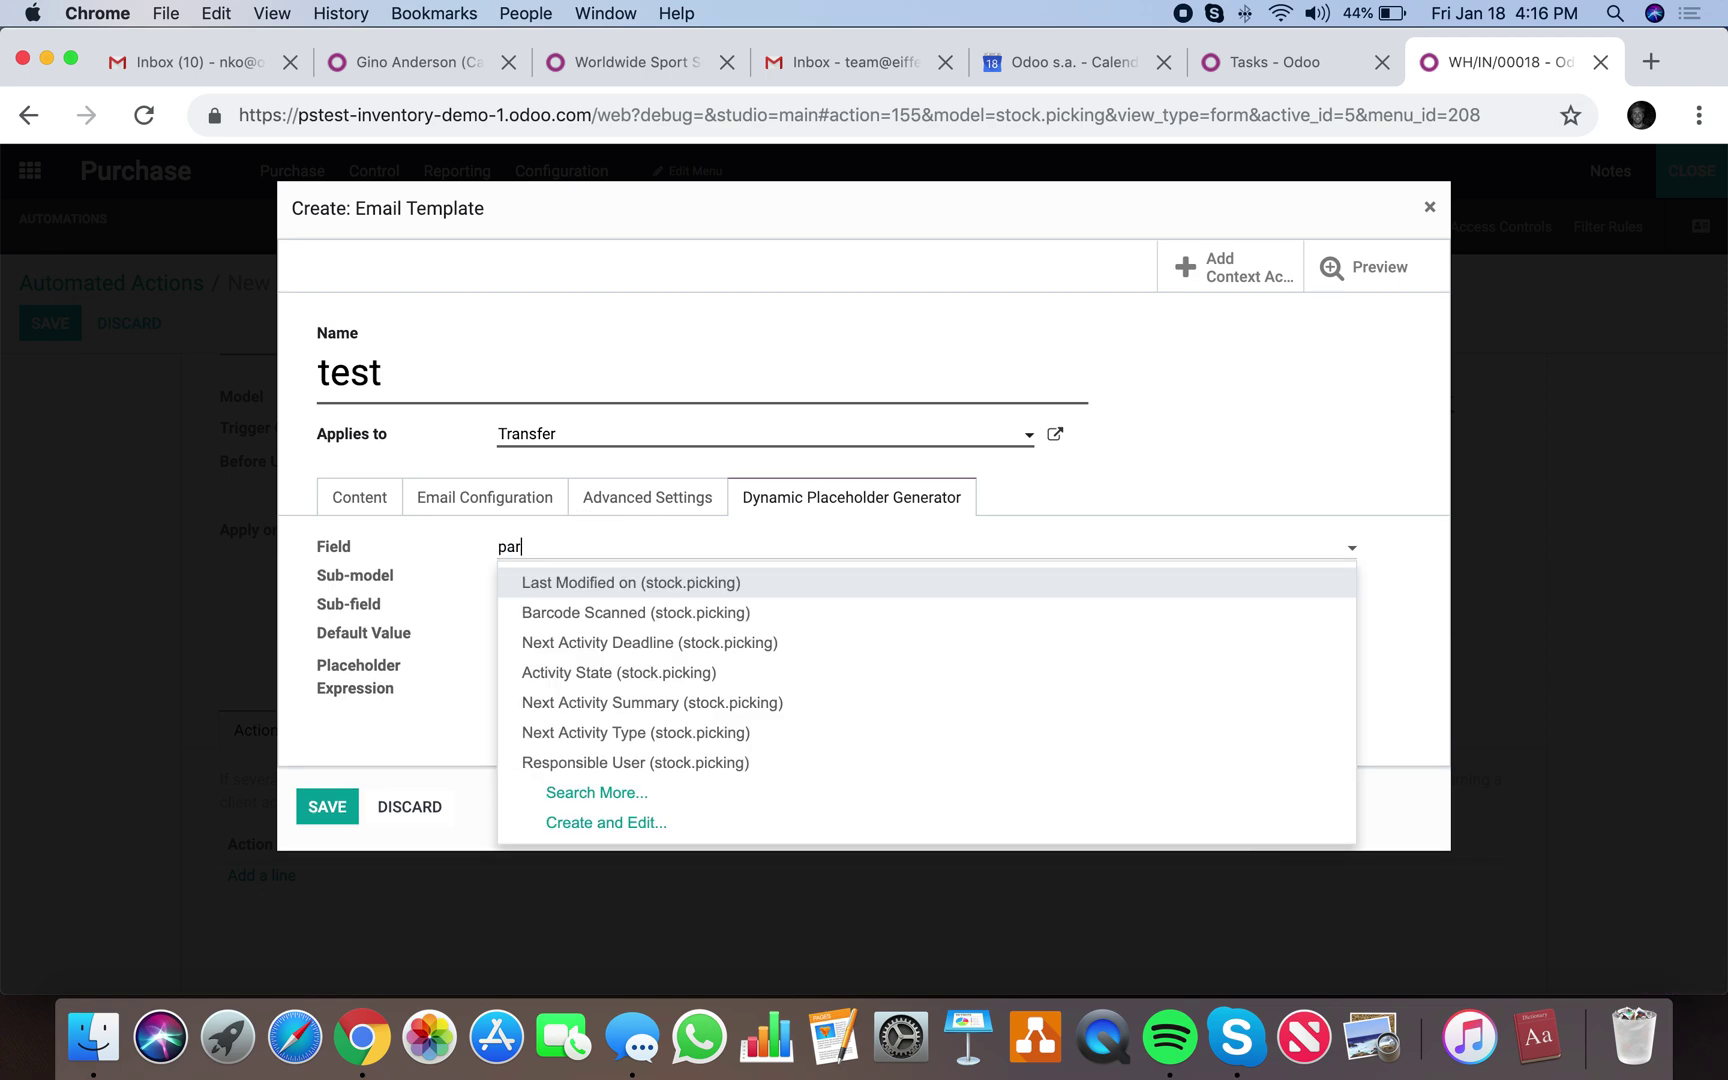
left_click(612, 580)
left_click_drag(640, 670, 366, 675)
key("super+c")
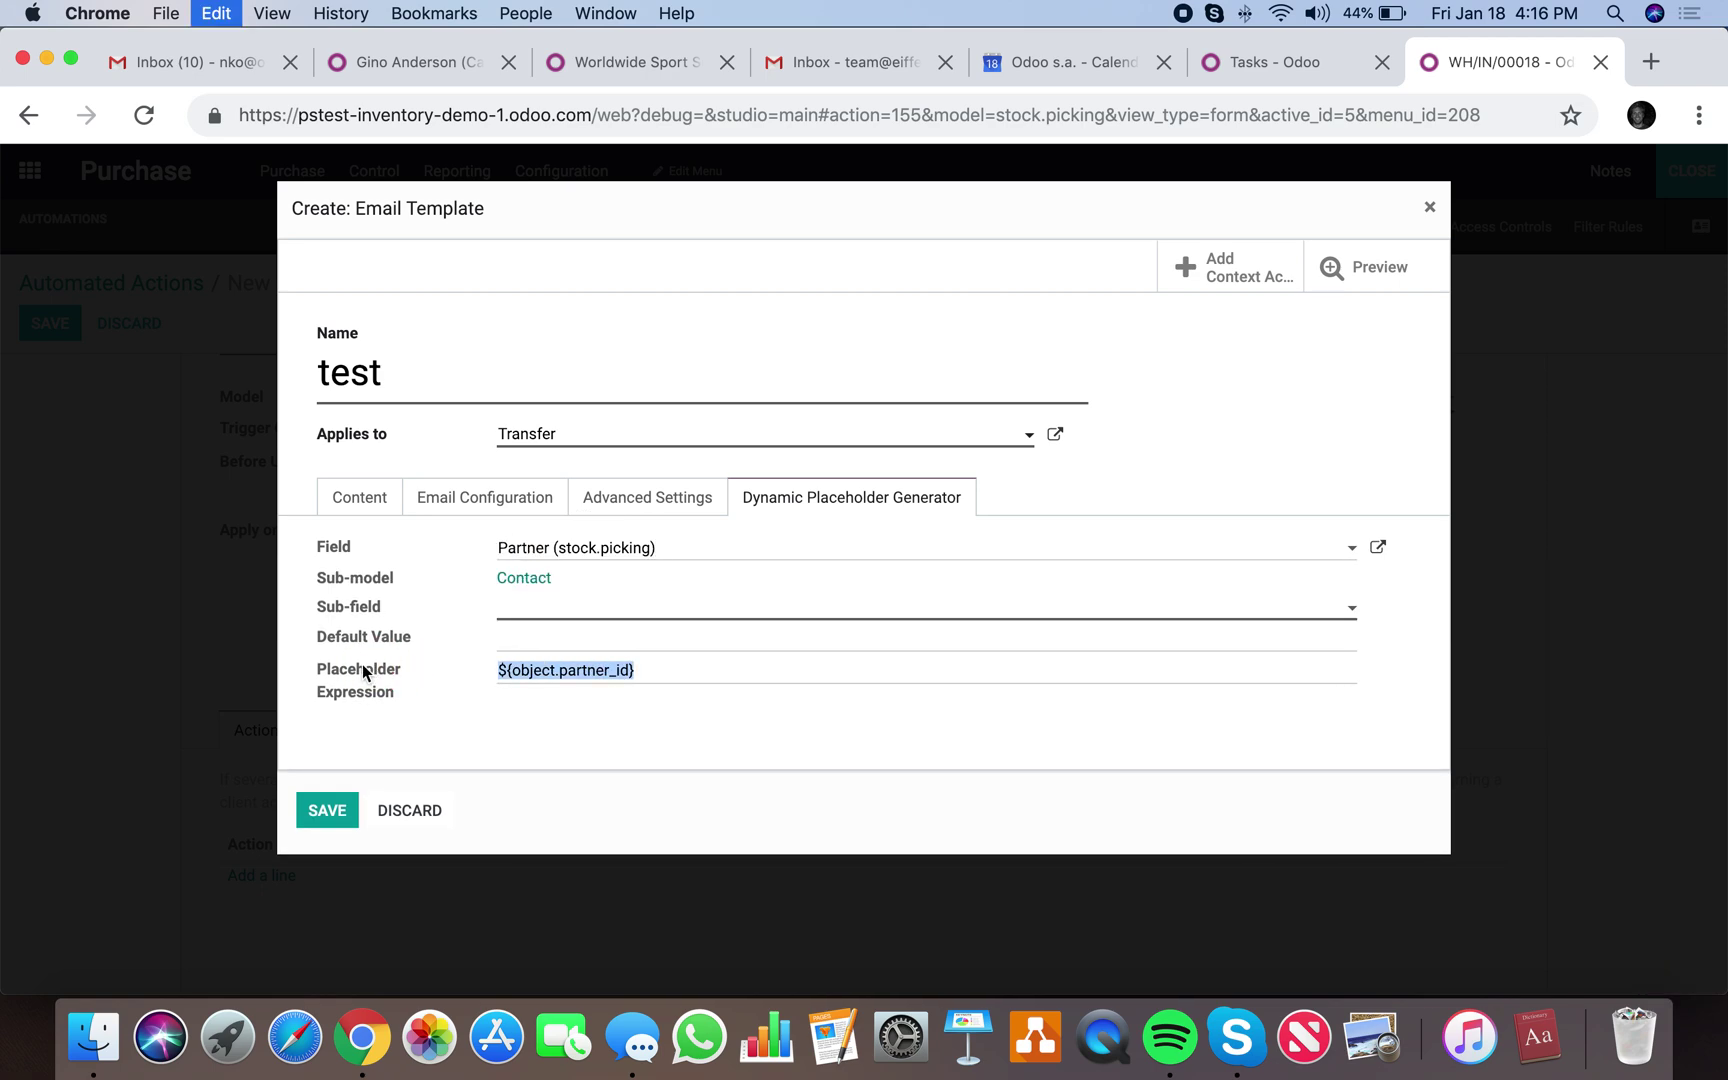
left_click(386, 497)
left_click(966, 661)
key("super+v")
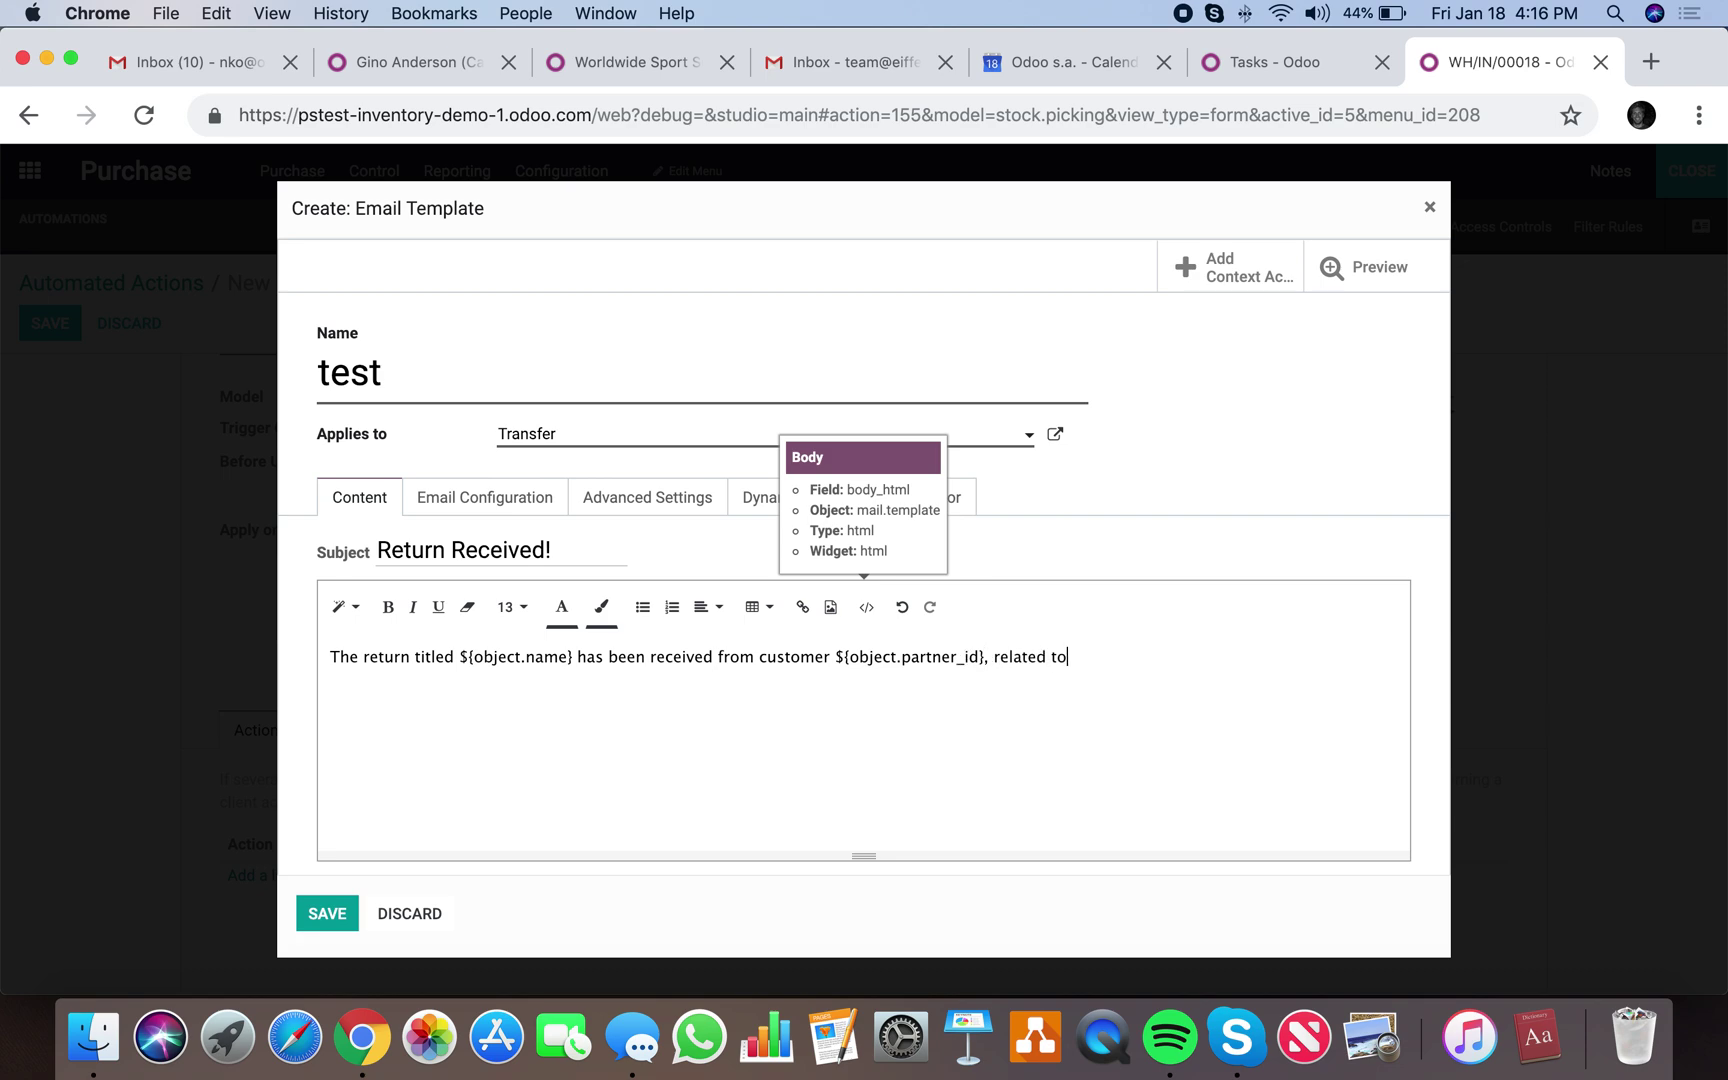
type(", related to")
Append the Source Document placeholder and a period, remove the stray word, and save the template.
left_click(812, 497)
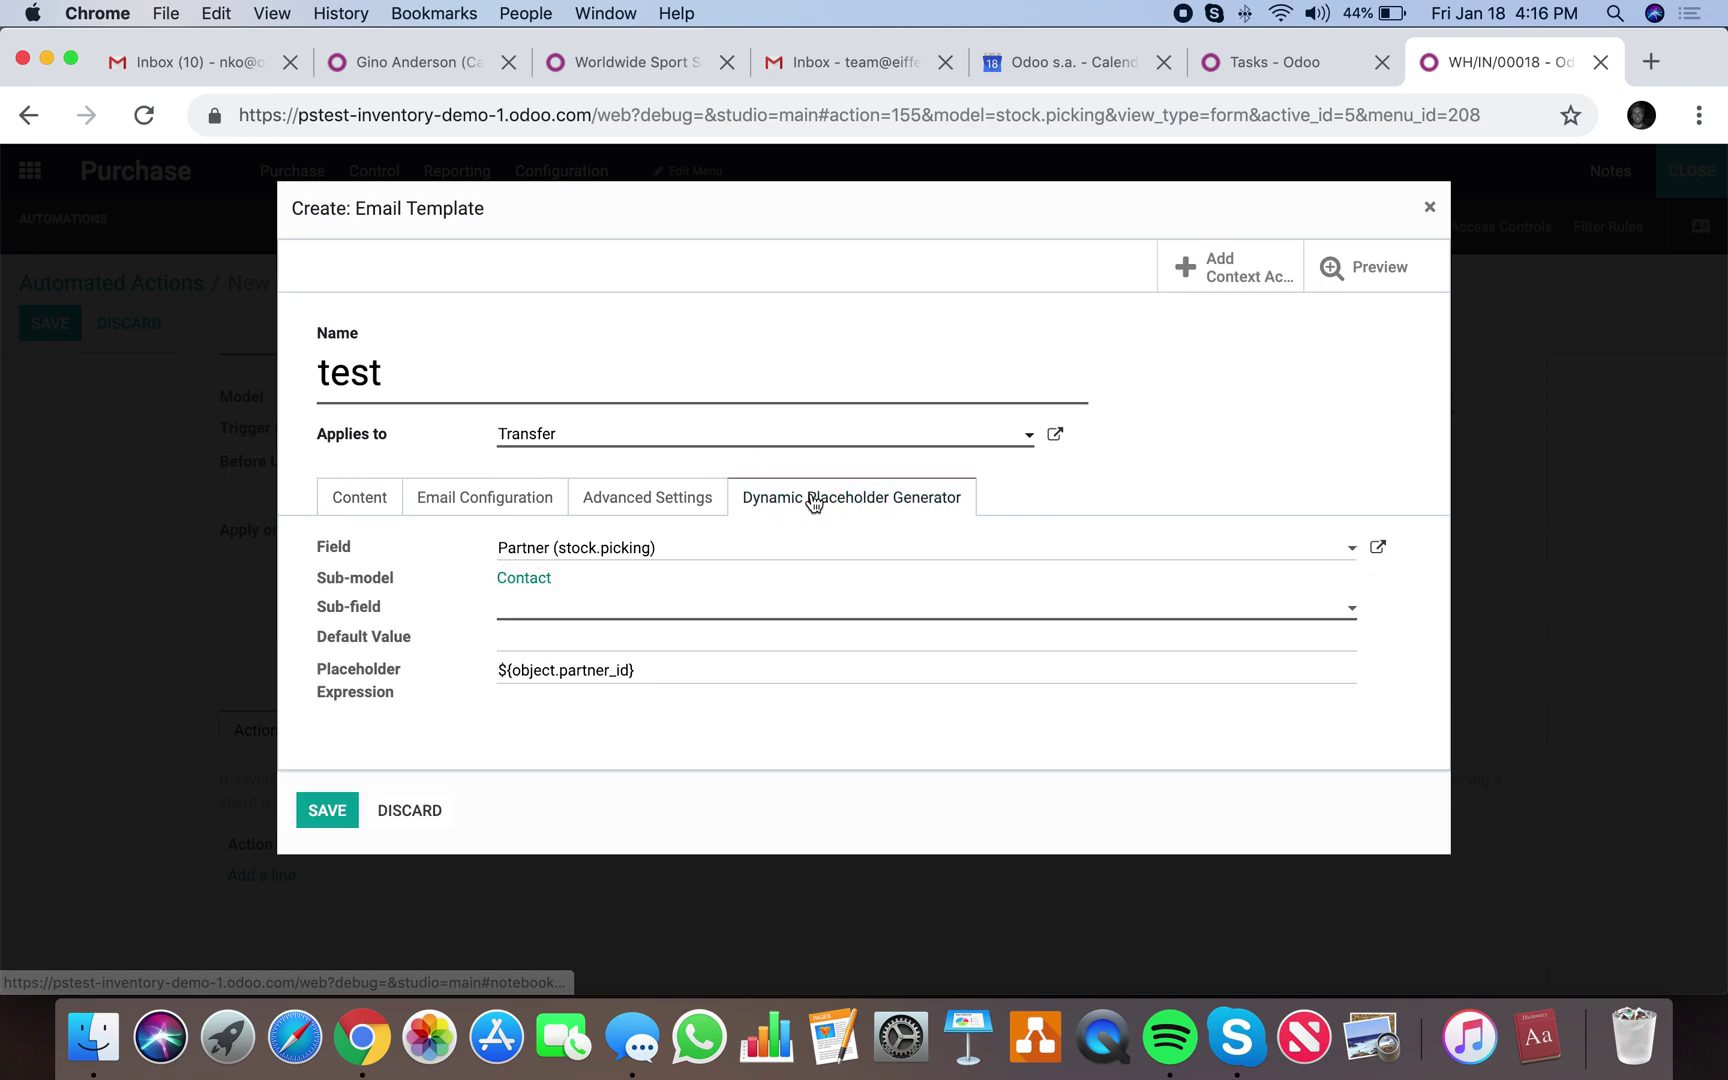
left_click(706, 559)
type("sourc")
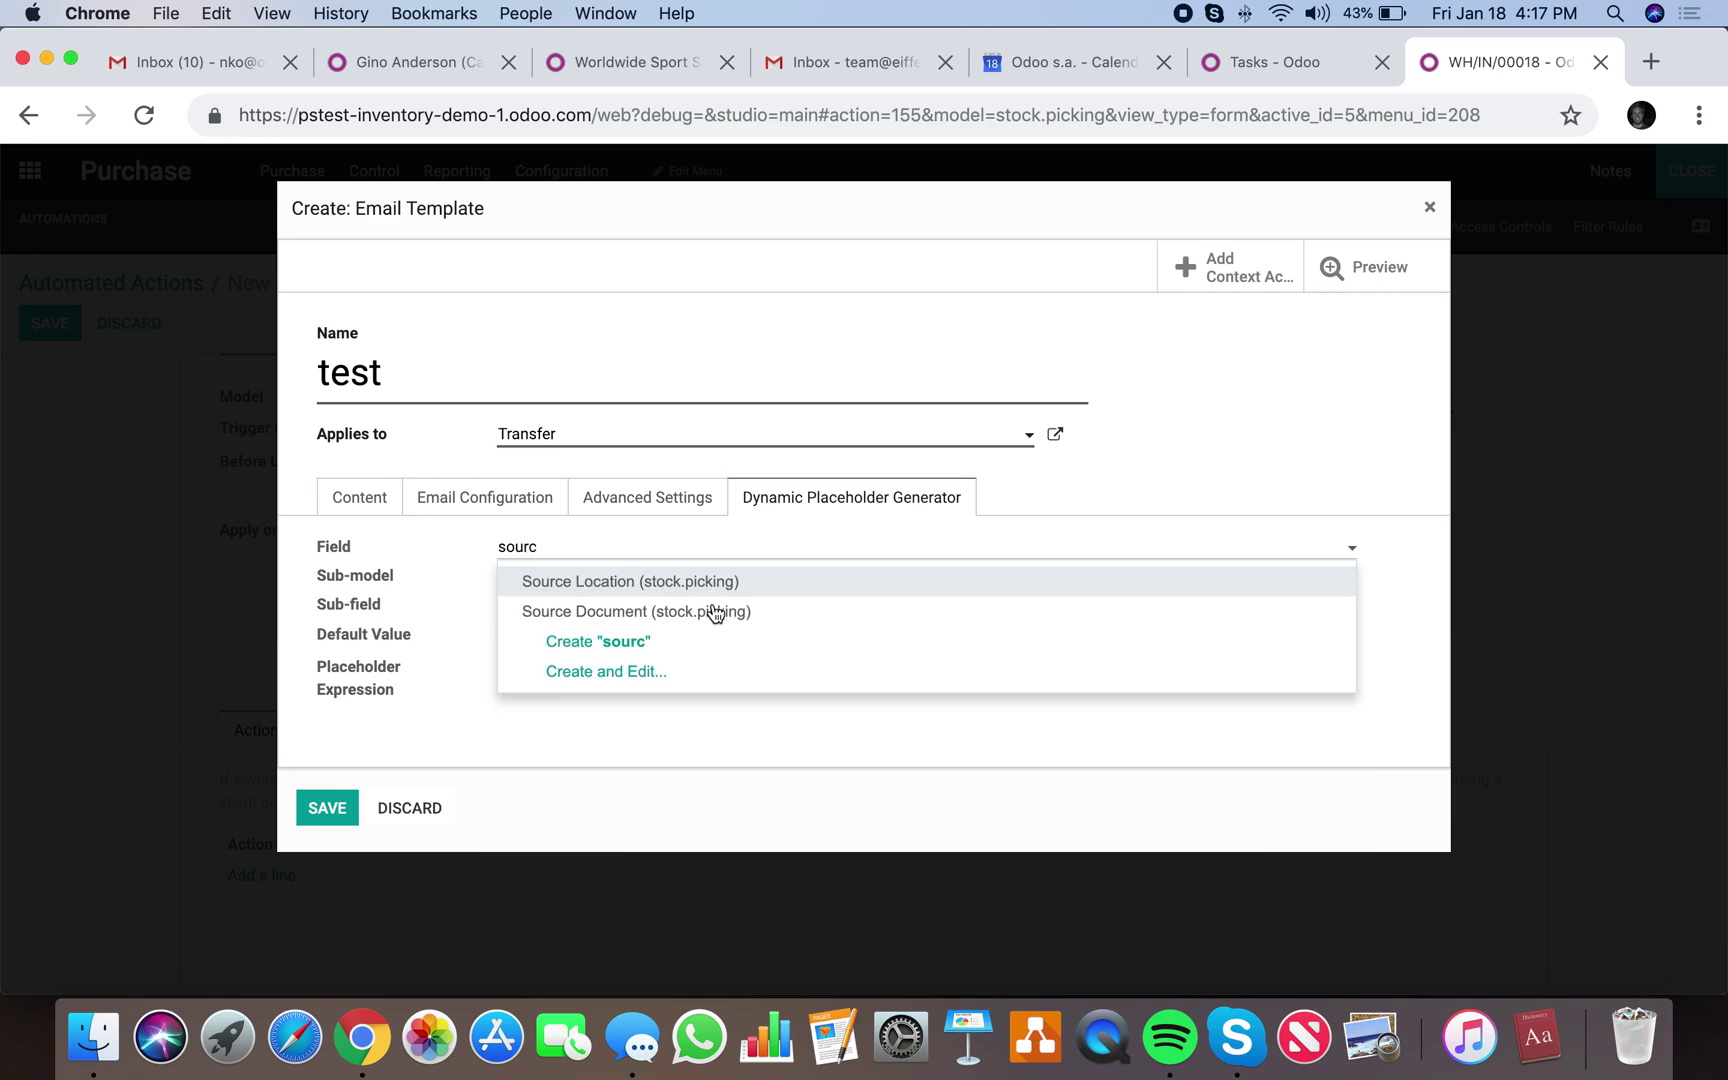
left_click(714, 610)
left_click(366, 680)
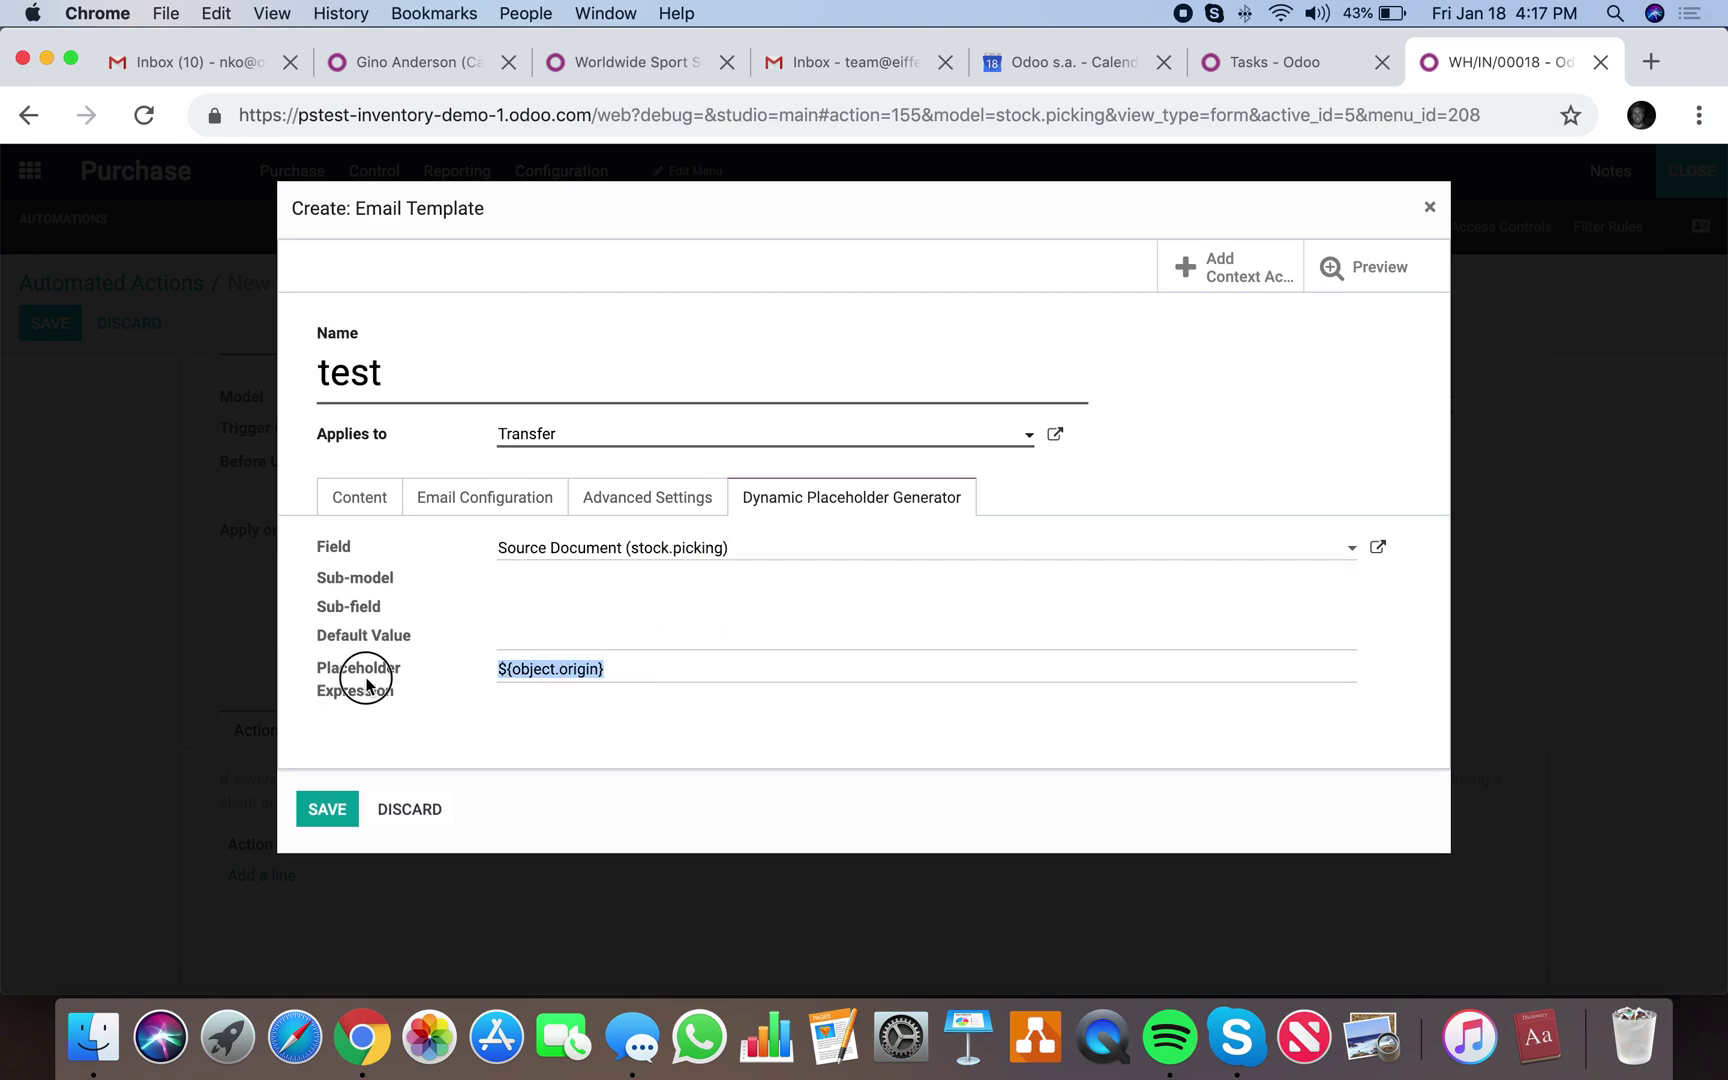
left_click(352, 497)
left_click(1149, 657)
key("ctrl+v")
type(".")
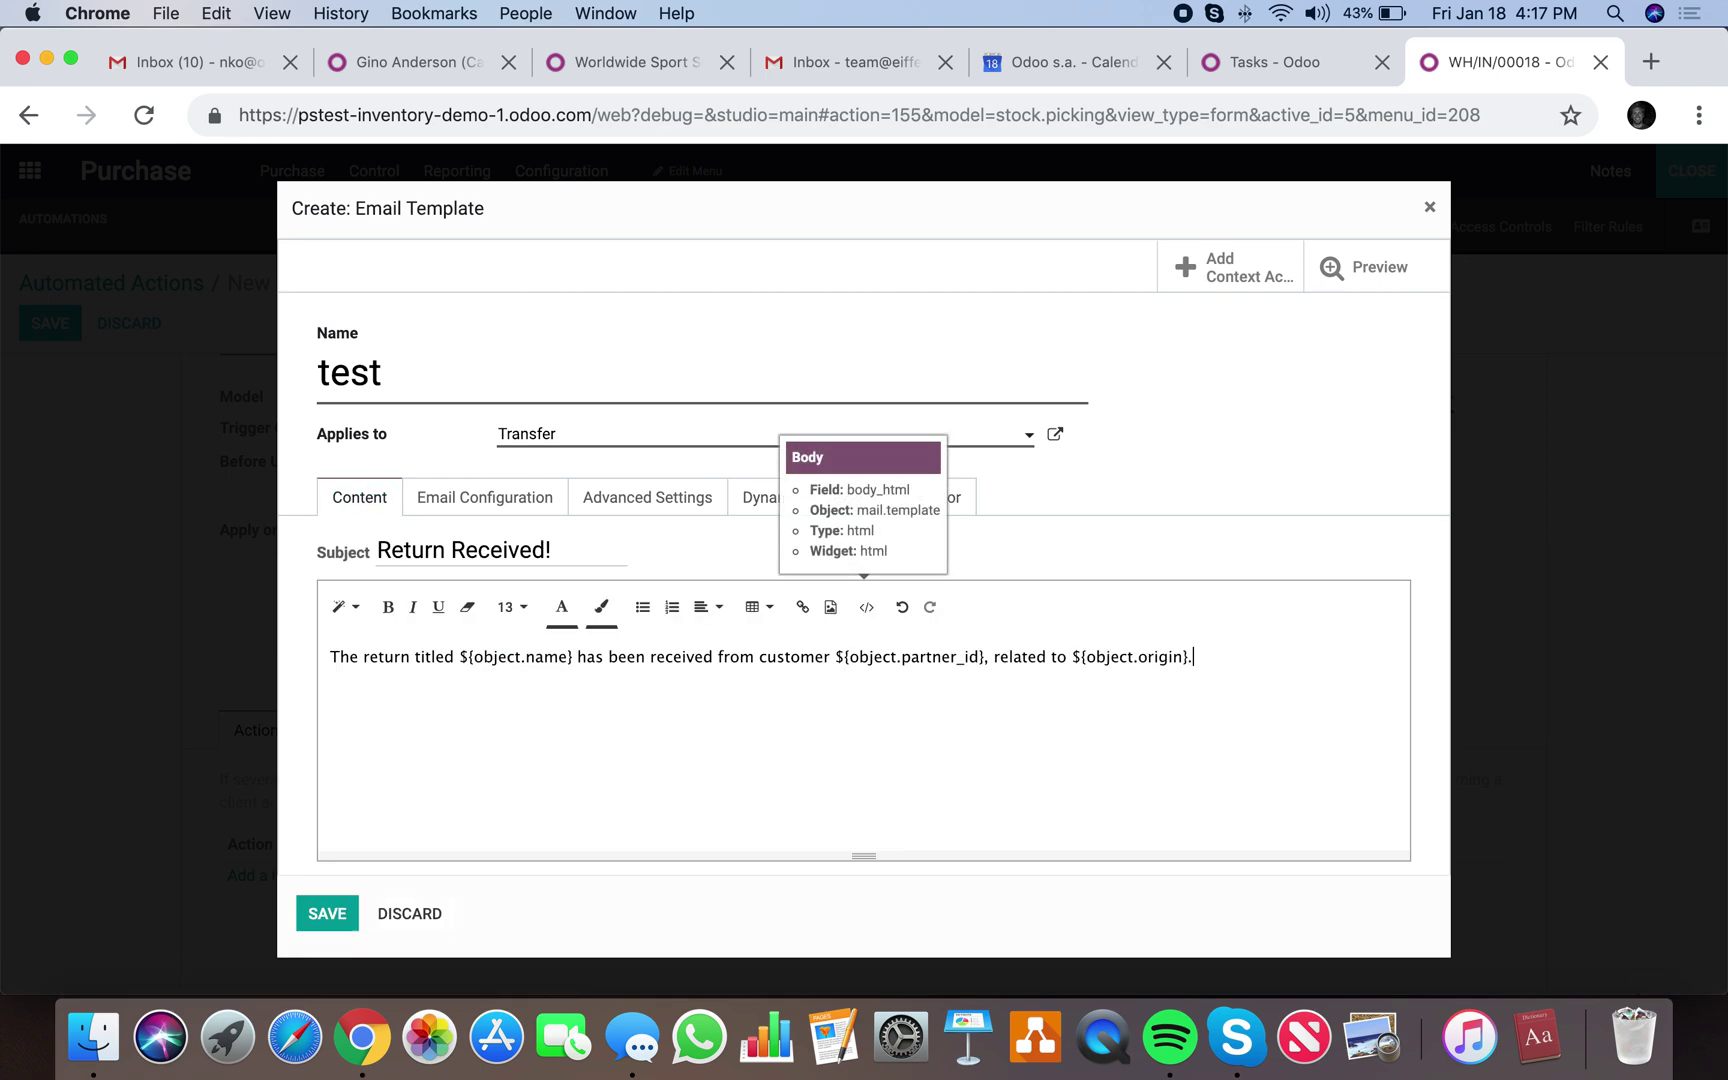
key("BackSpace")
key("BackSpace")
key("BackSpace")
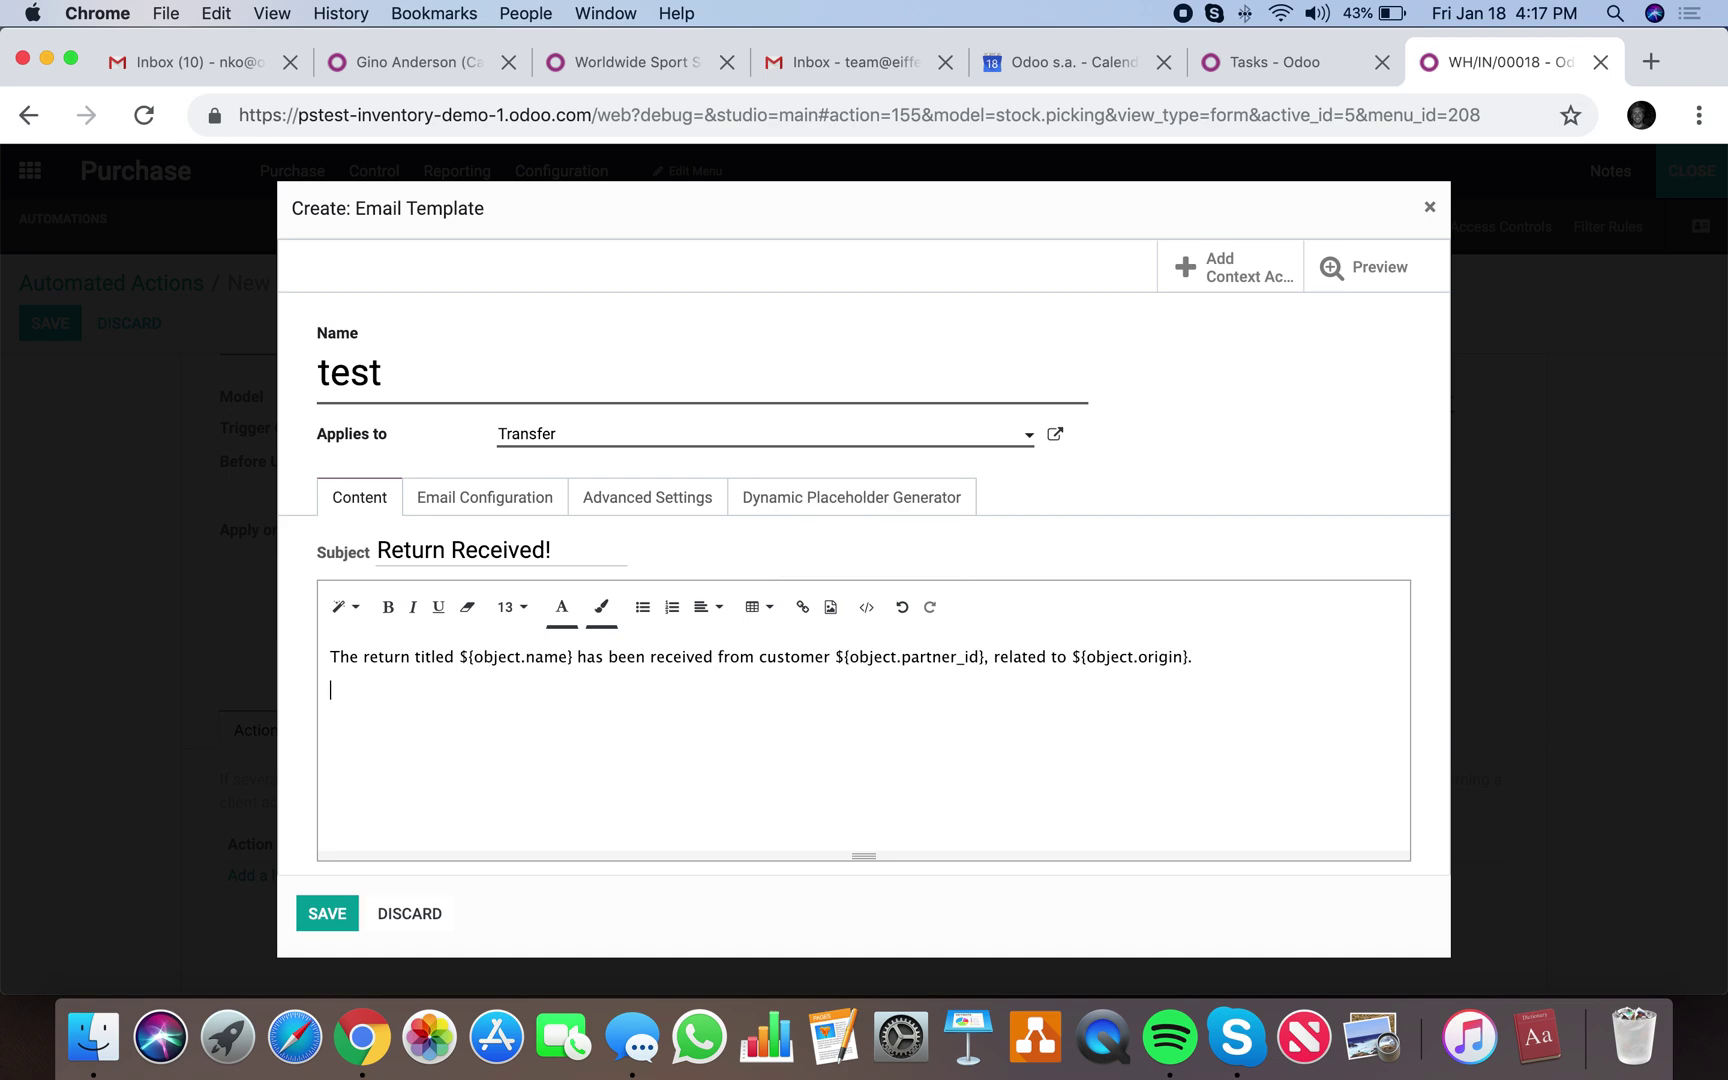
left_click(343, 910)
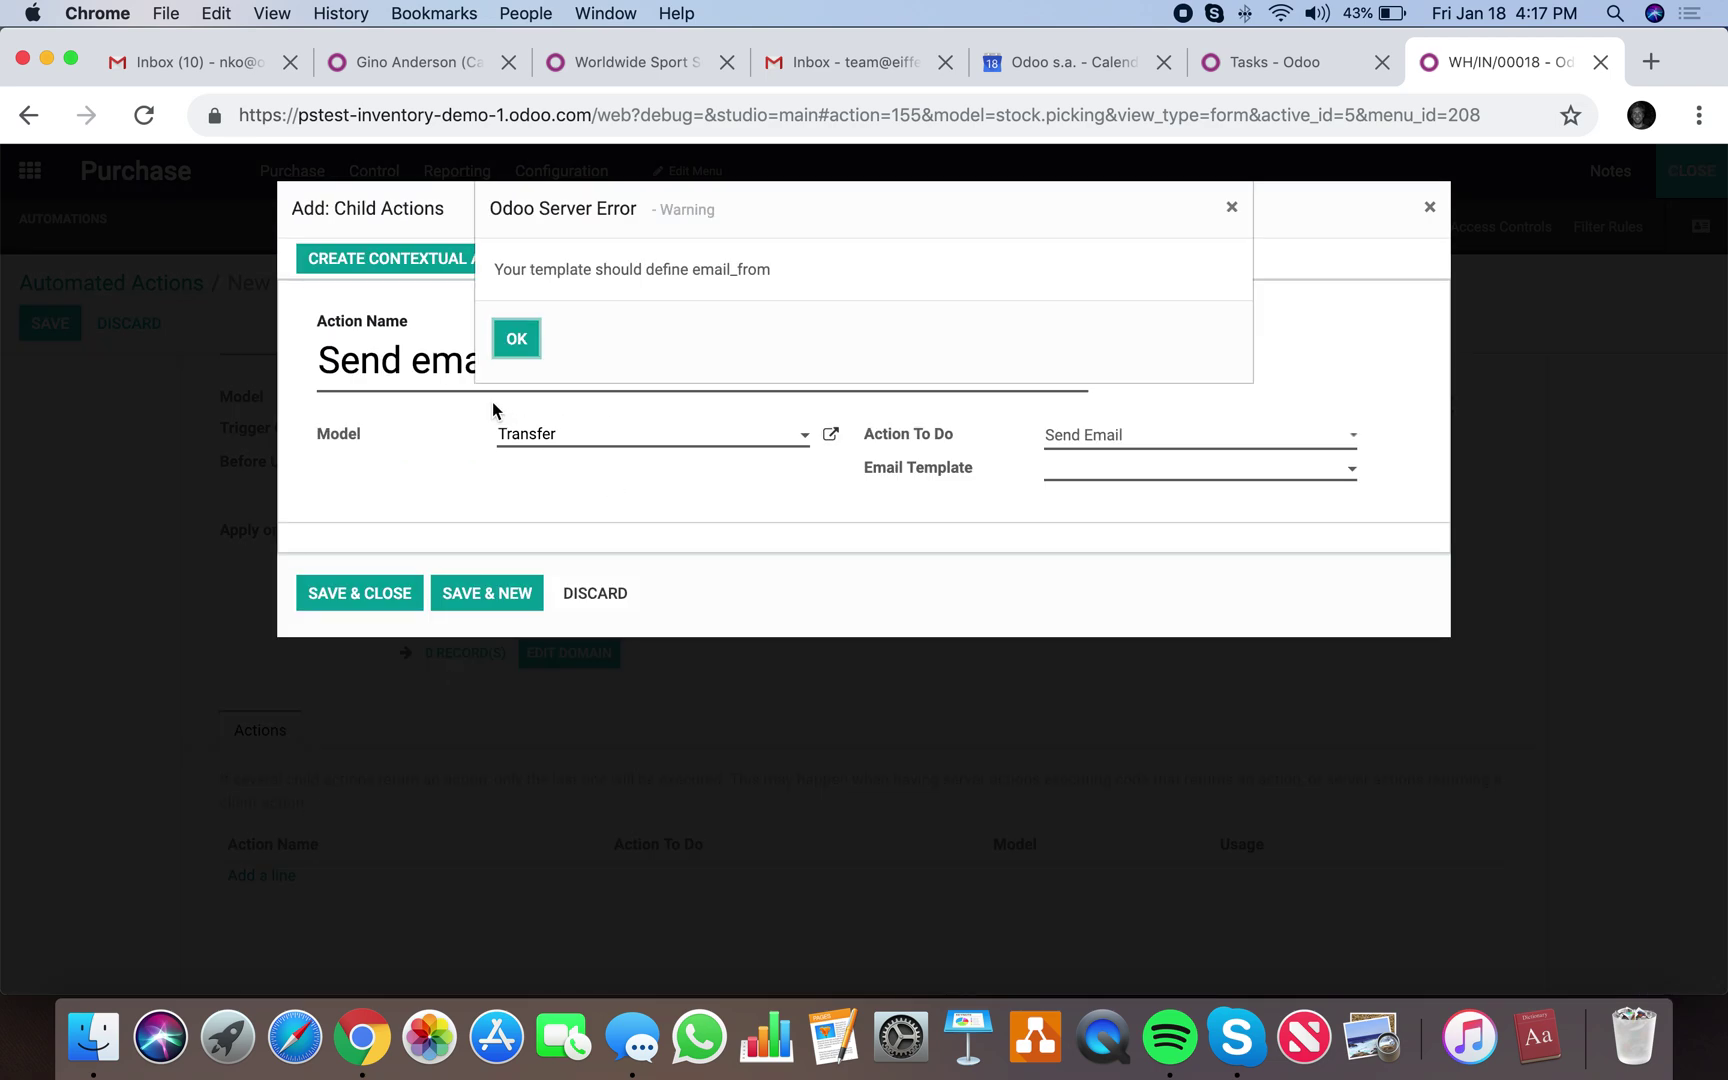
Repeatedly choose the 'test' email template, dismissing the error each time.
left_click(522, 352)
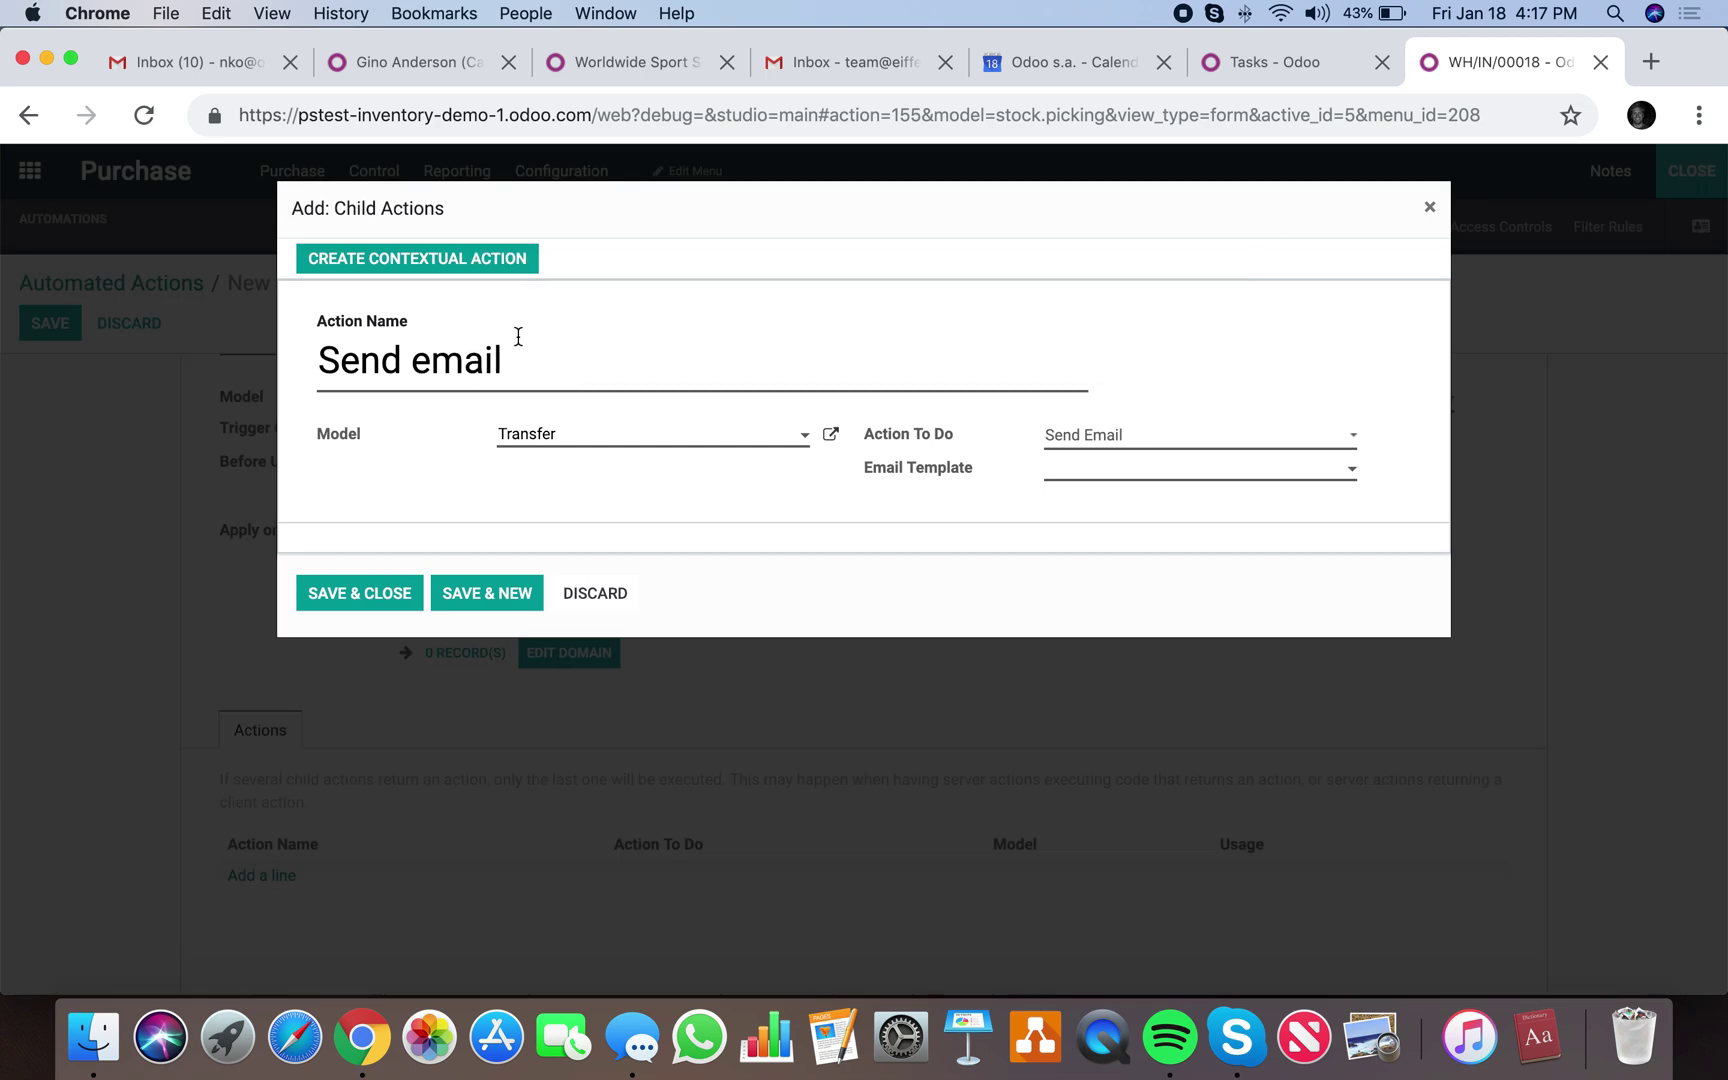
left_click(1158, 472)
left_click(1166, 533)
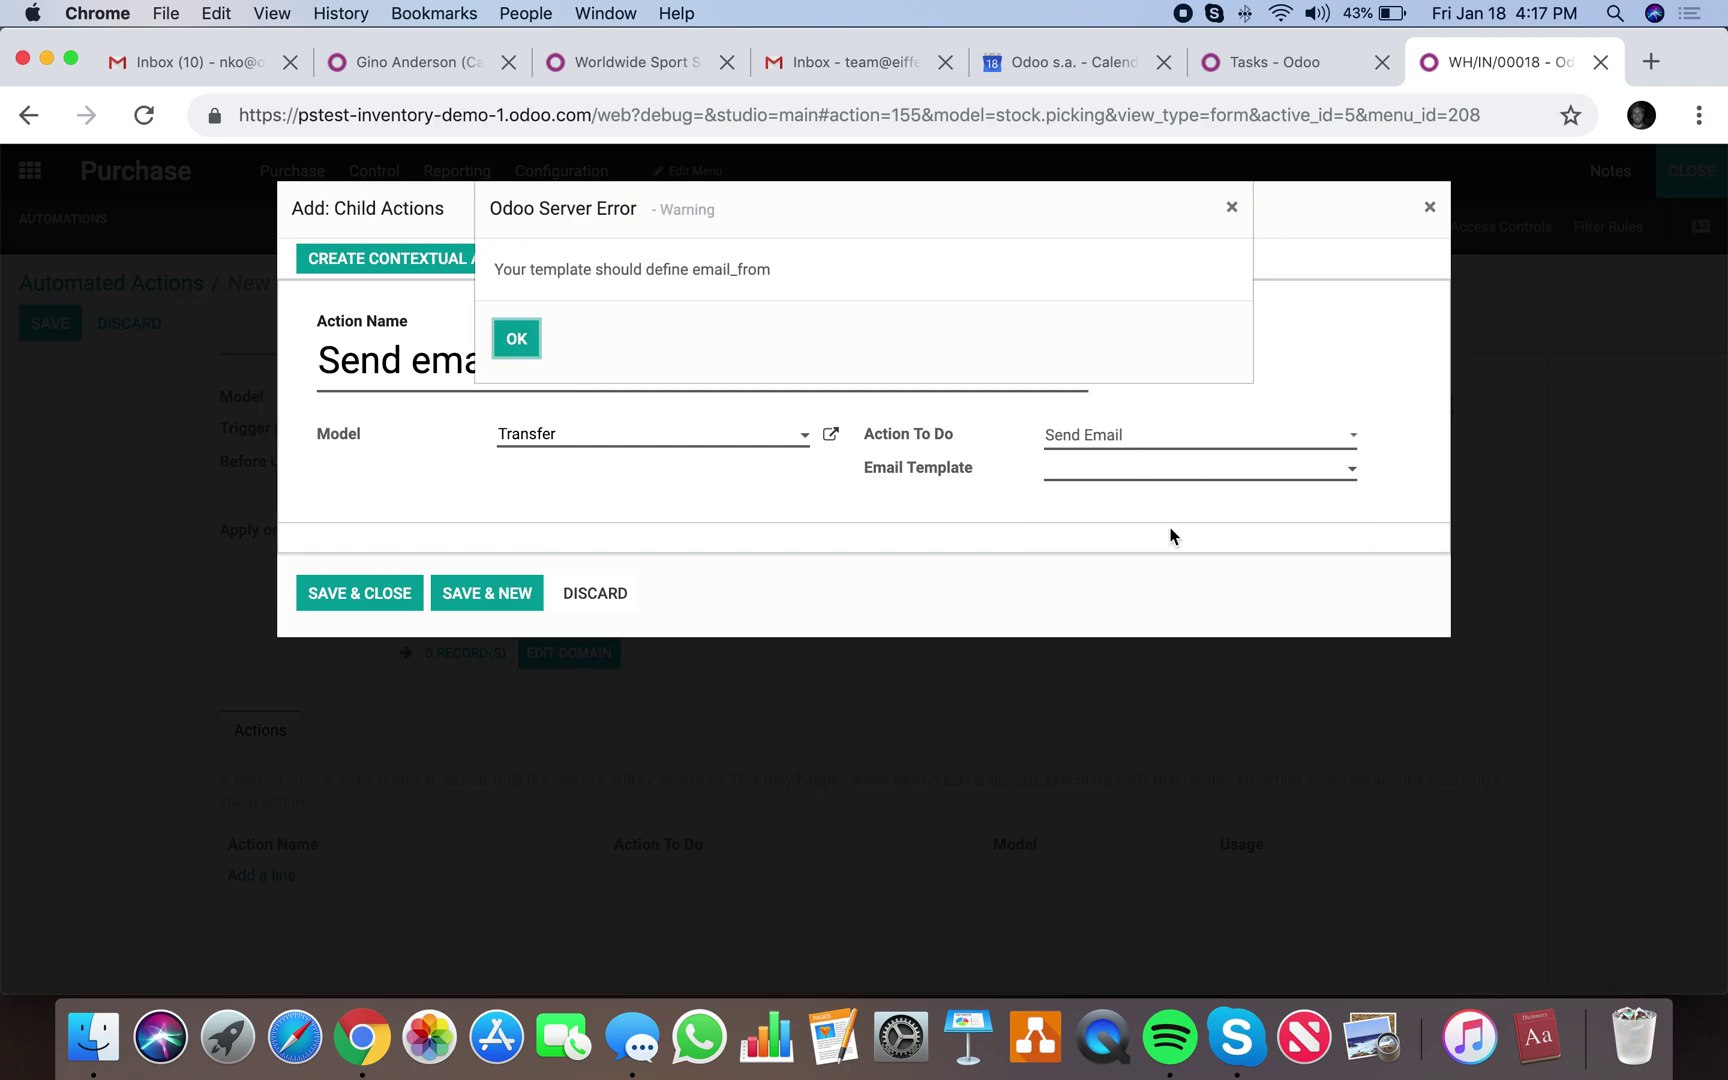
left_click(518, 339)
left_click(1104, 472)
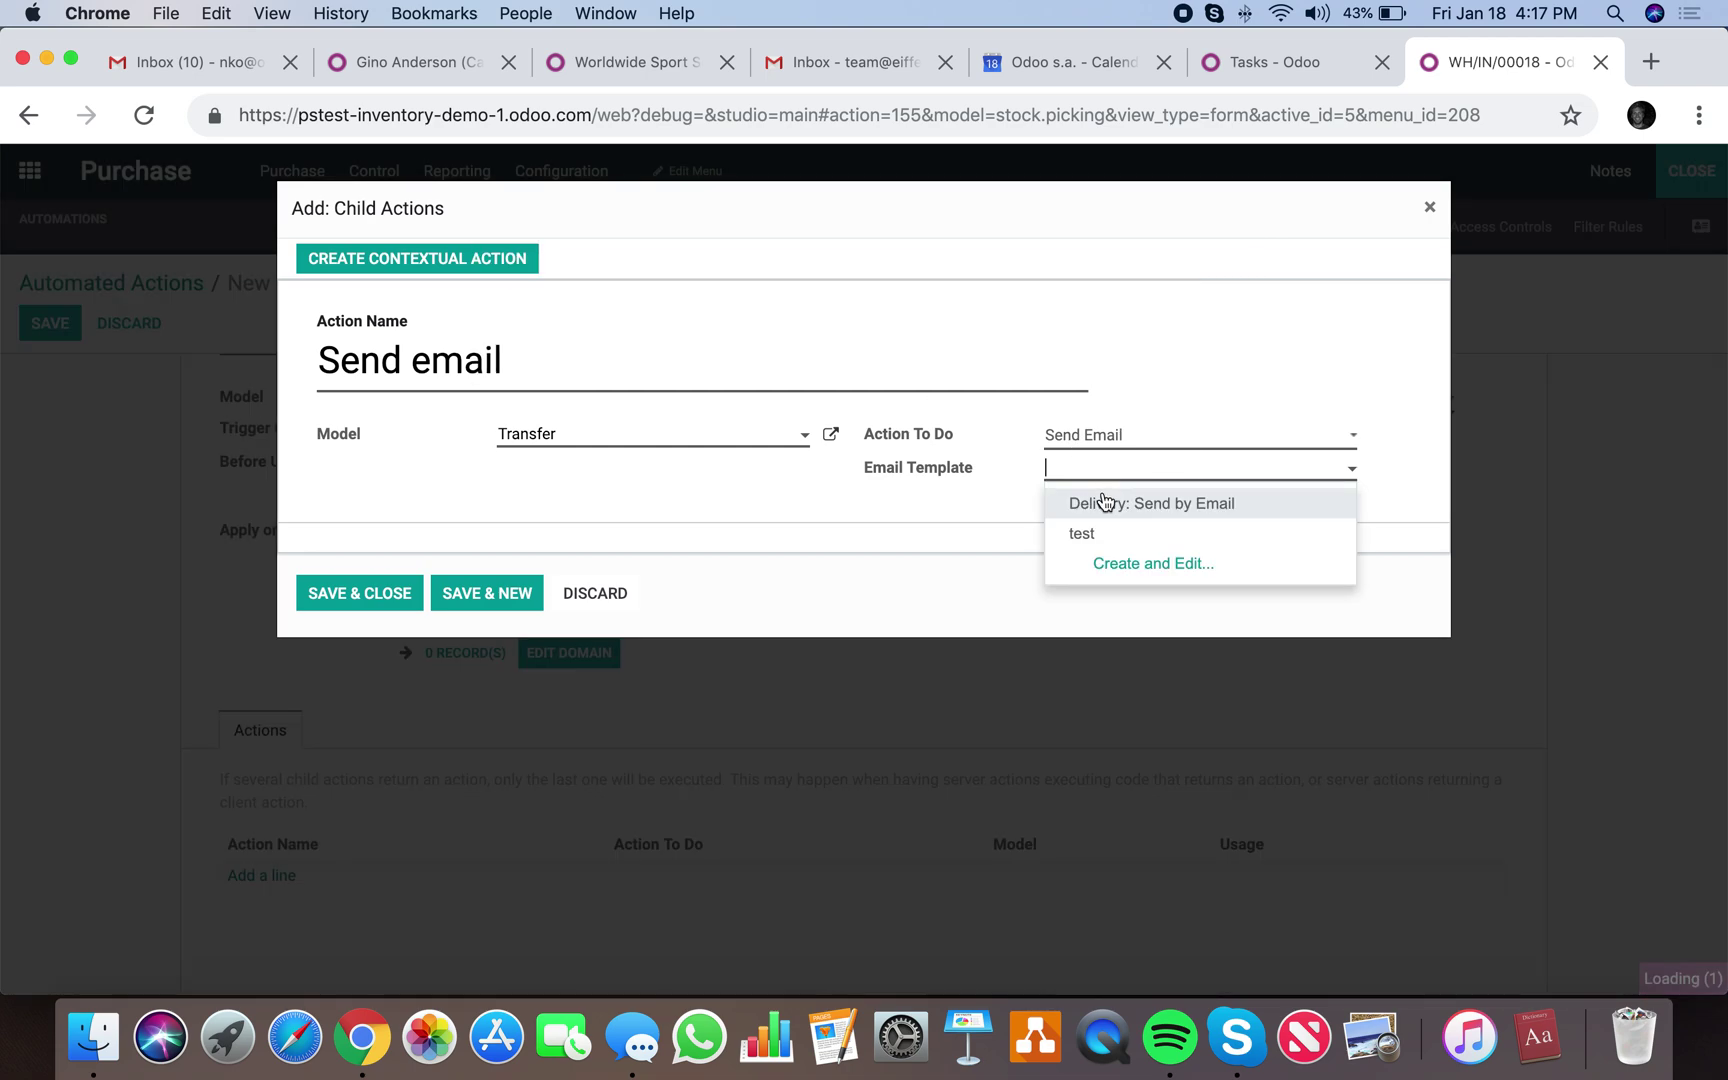
left_click(1102, 530)
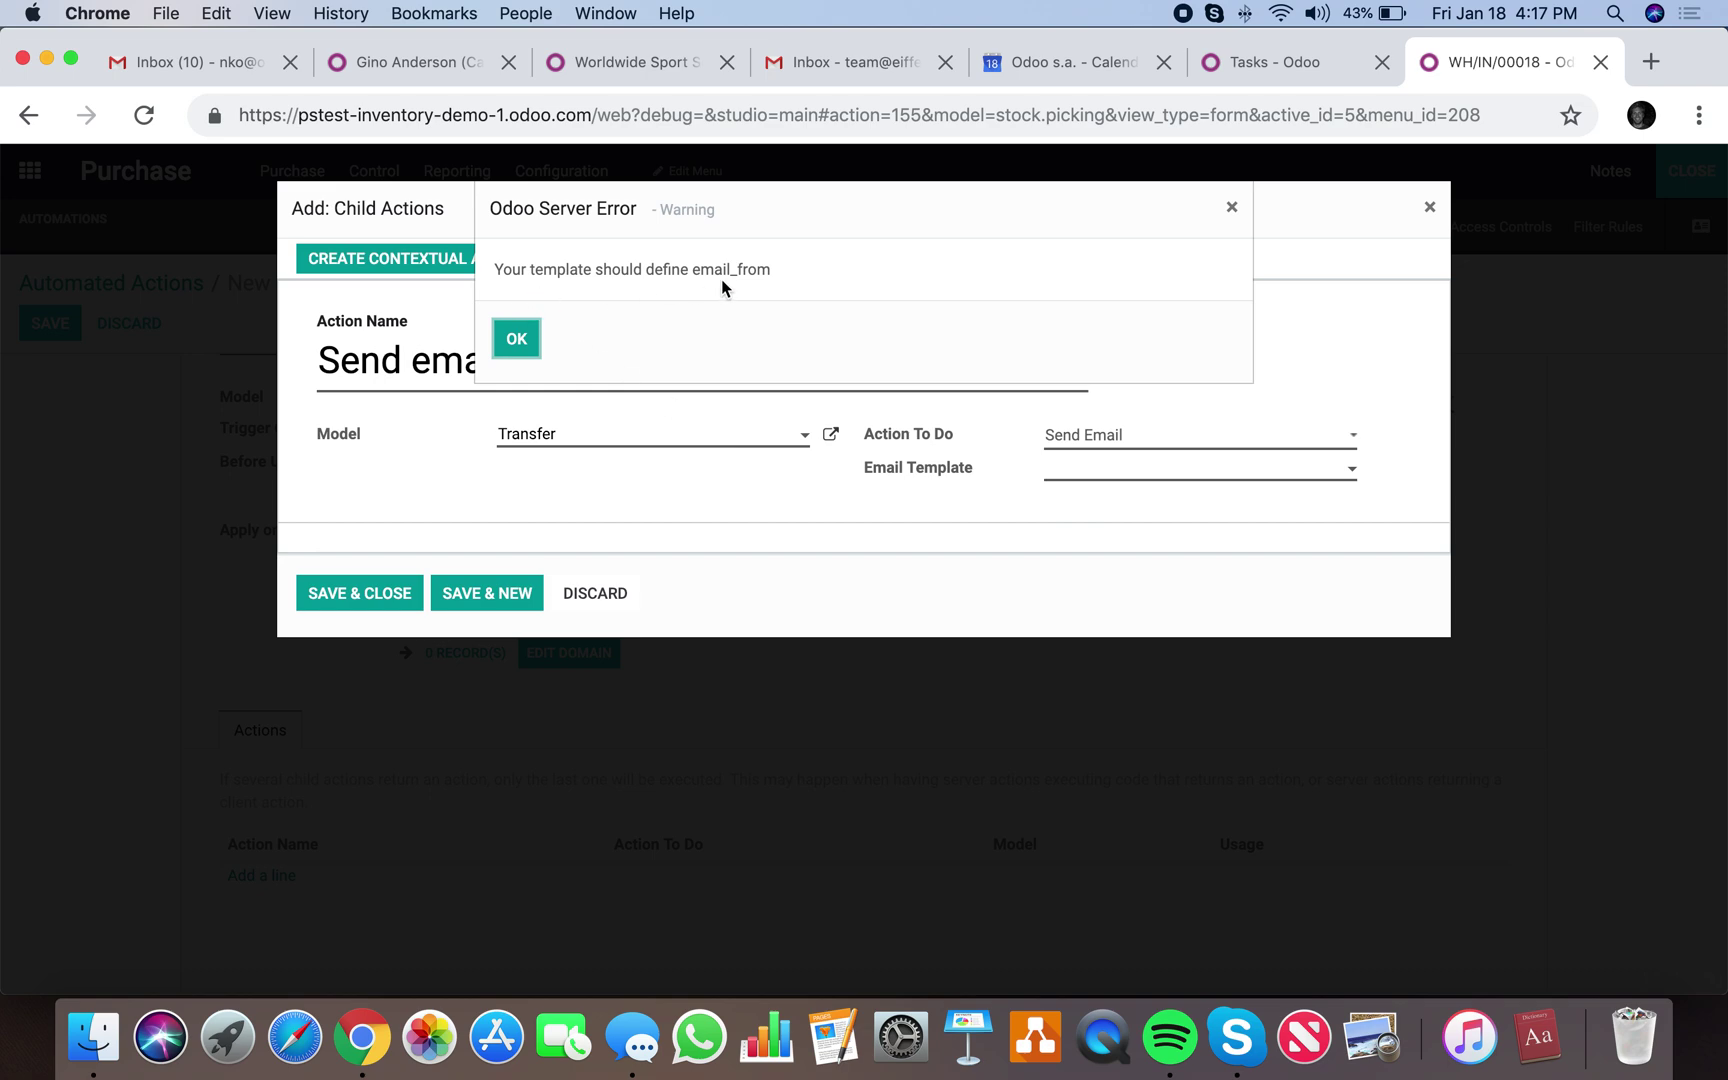
left_click(516, 338)
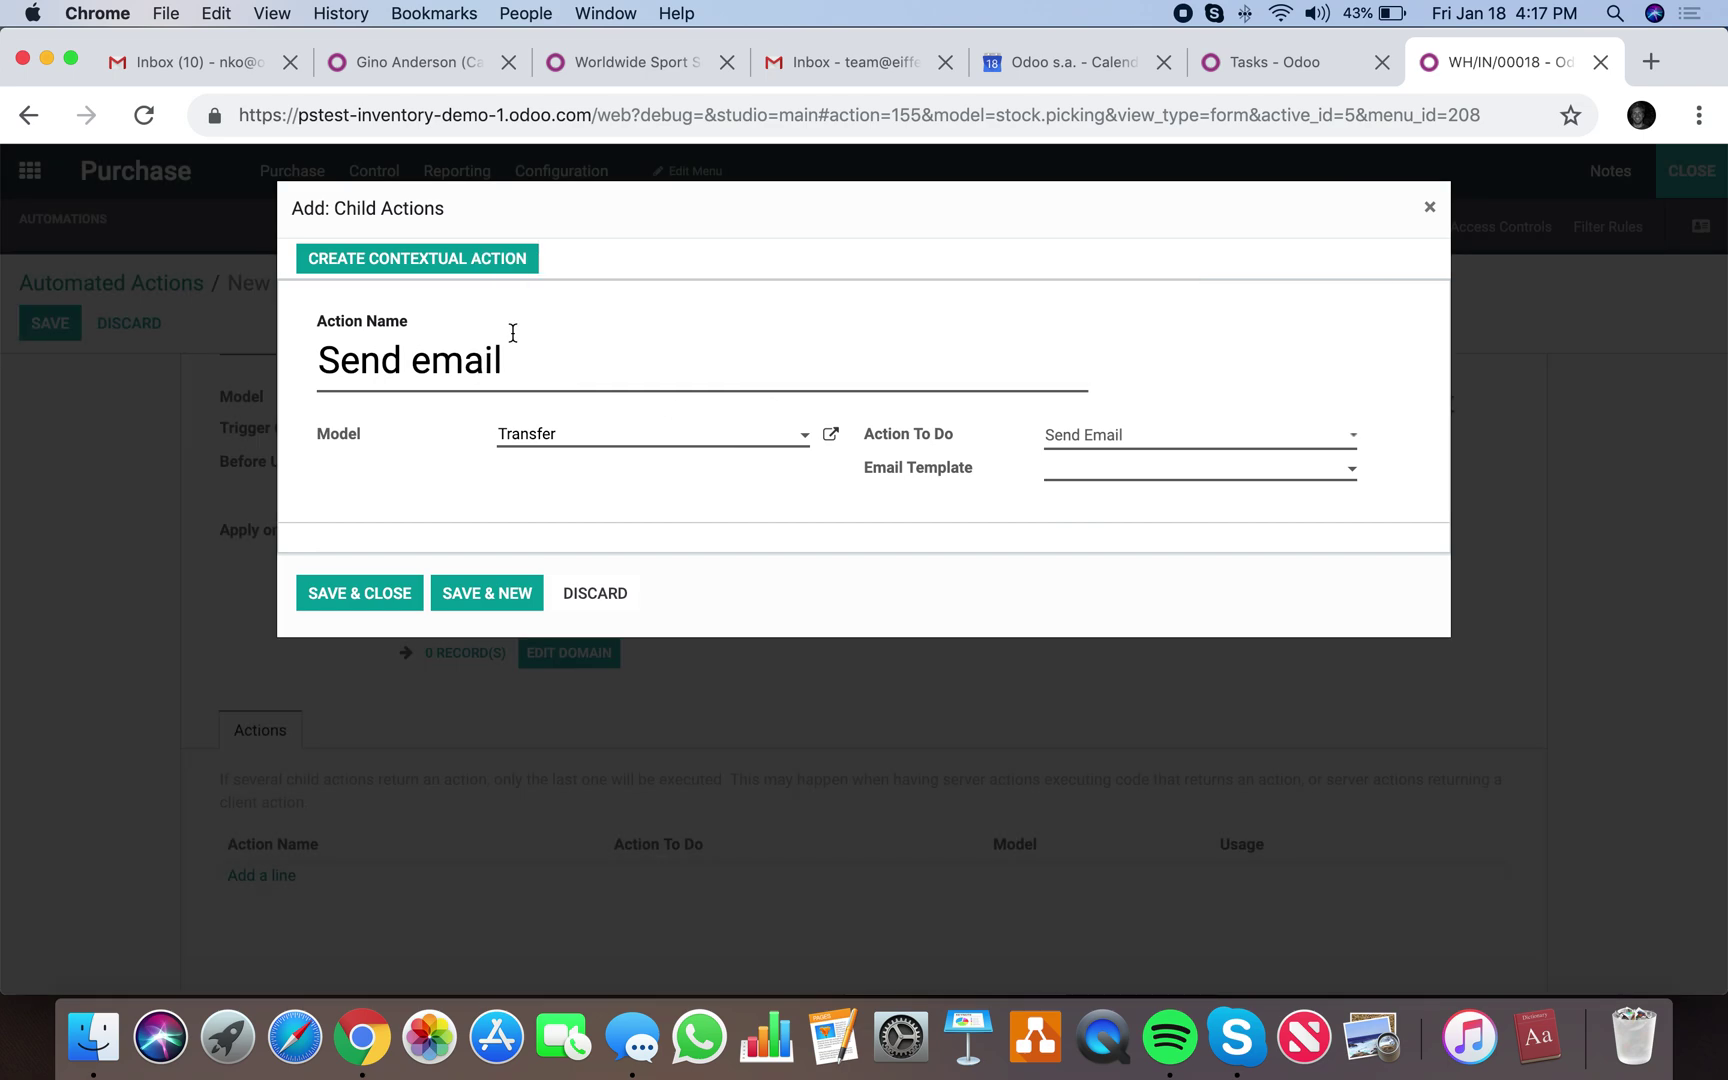
left_click(1195, 478)
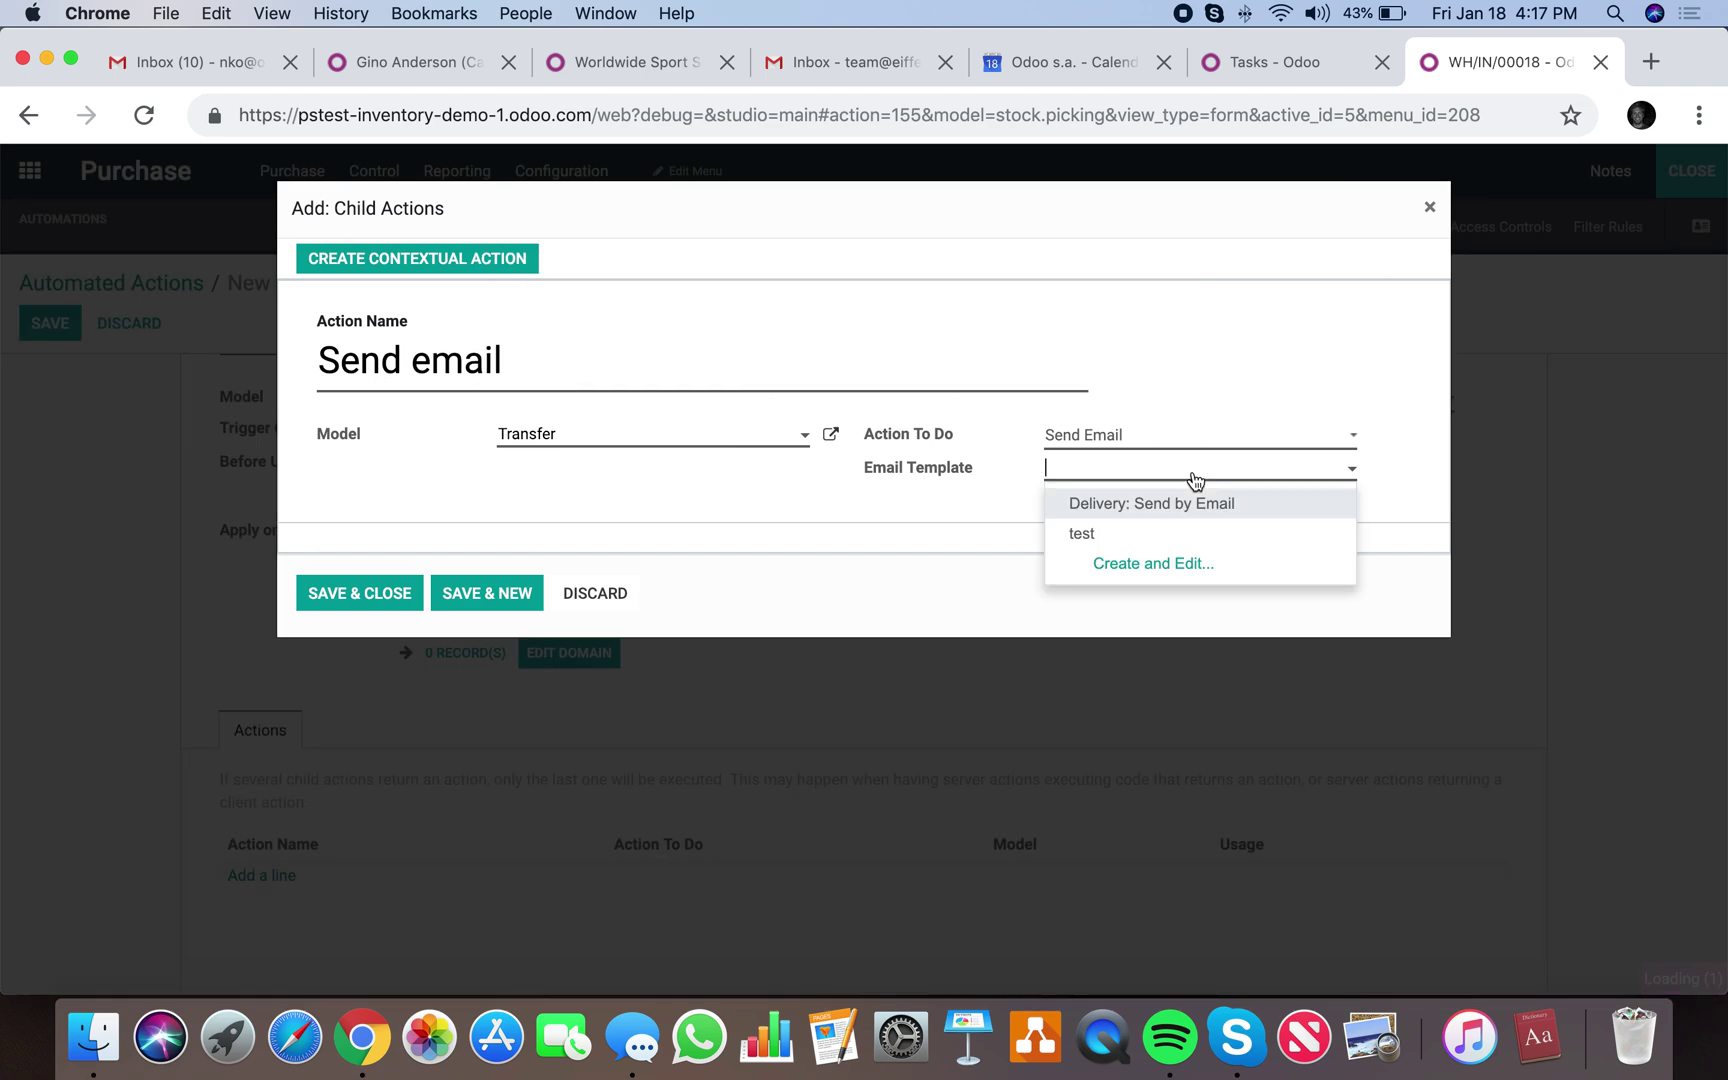
left_click(1161, 540)
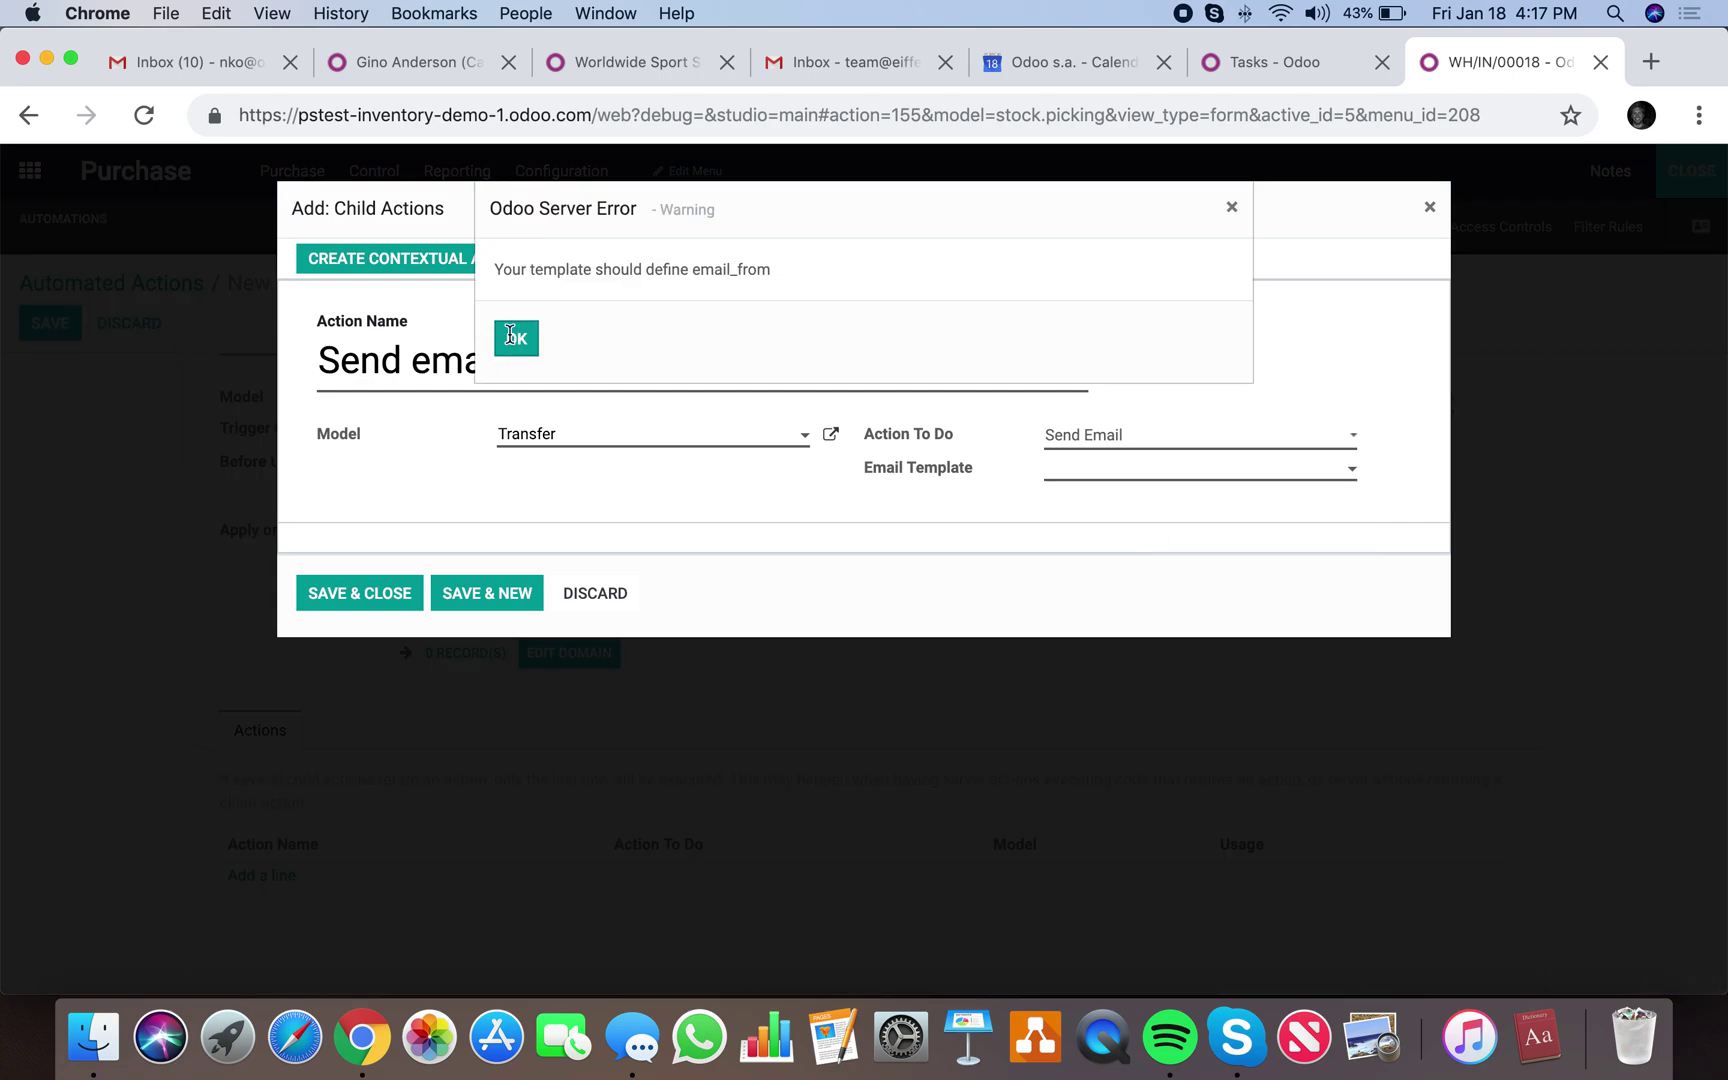
left_click(512, 337)
Try saving the child action, then start another template with subject 'Test' and discard it.
left_click(375, 600)
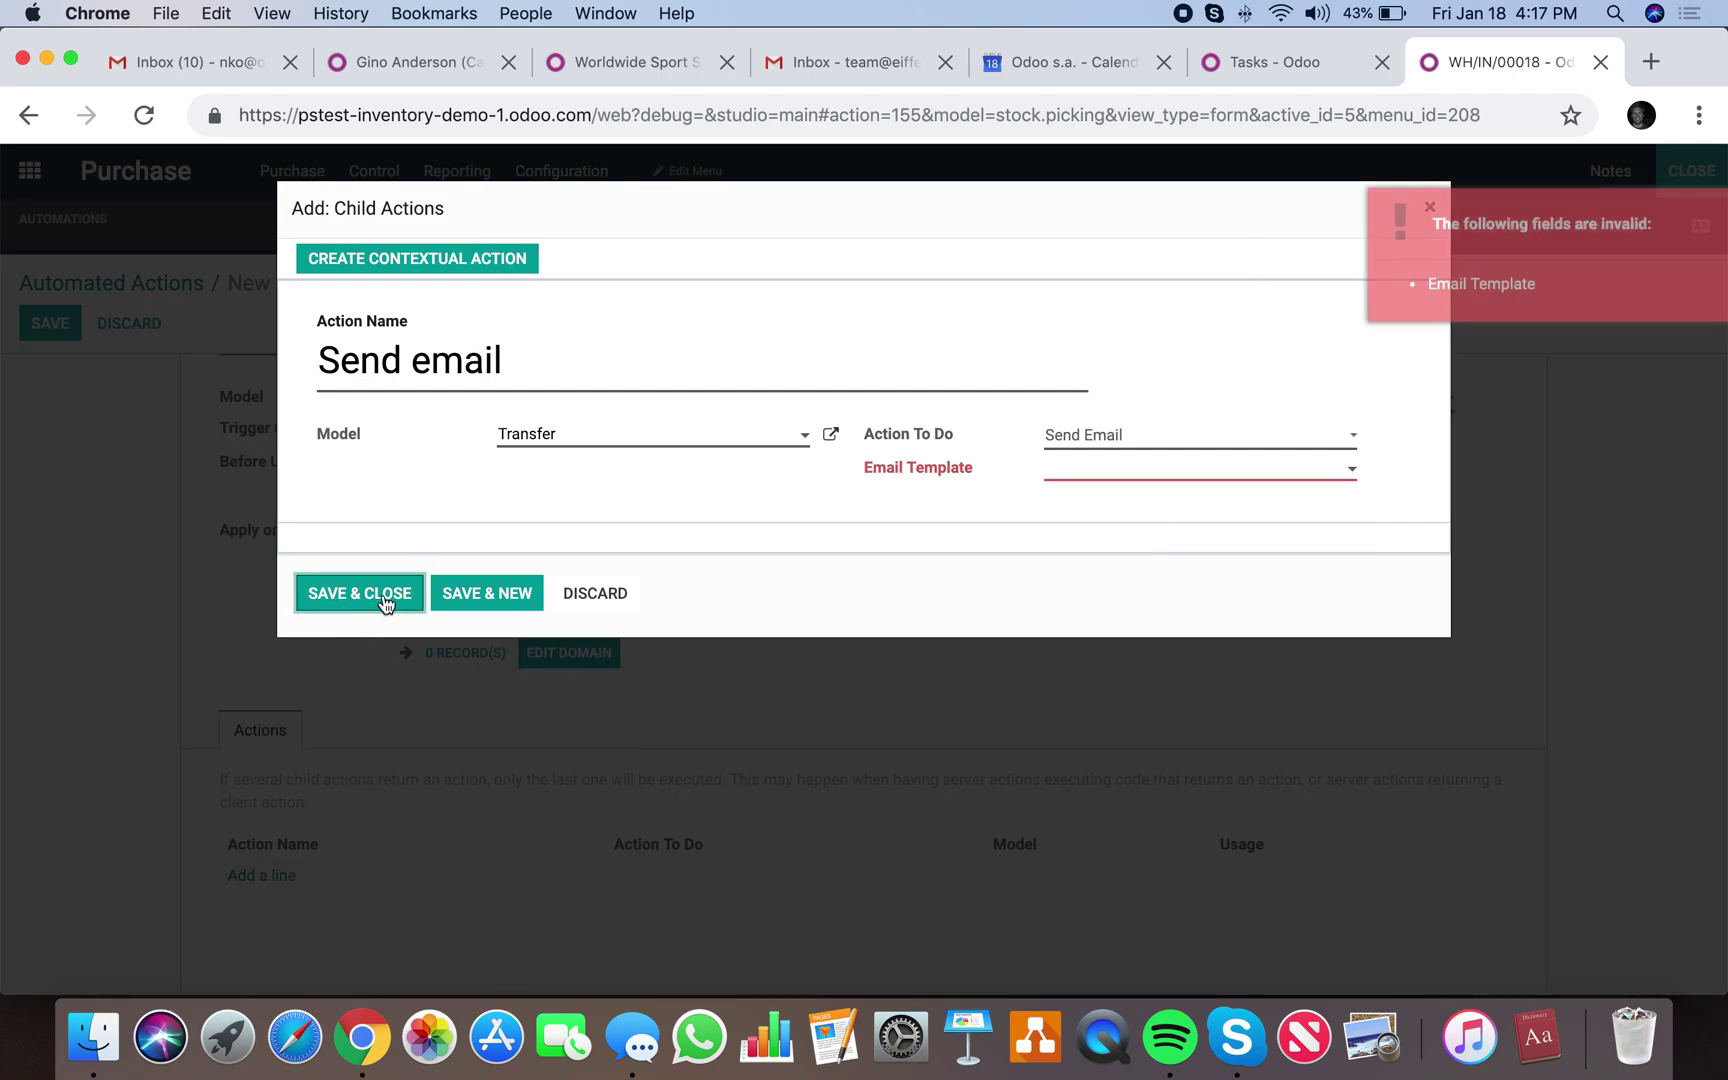
left_click(1095, 468)
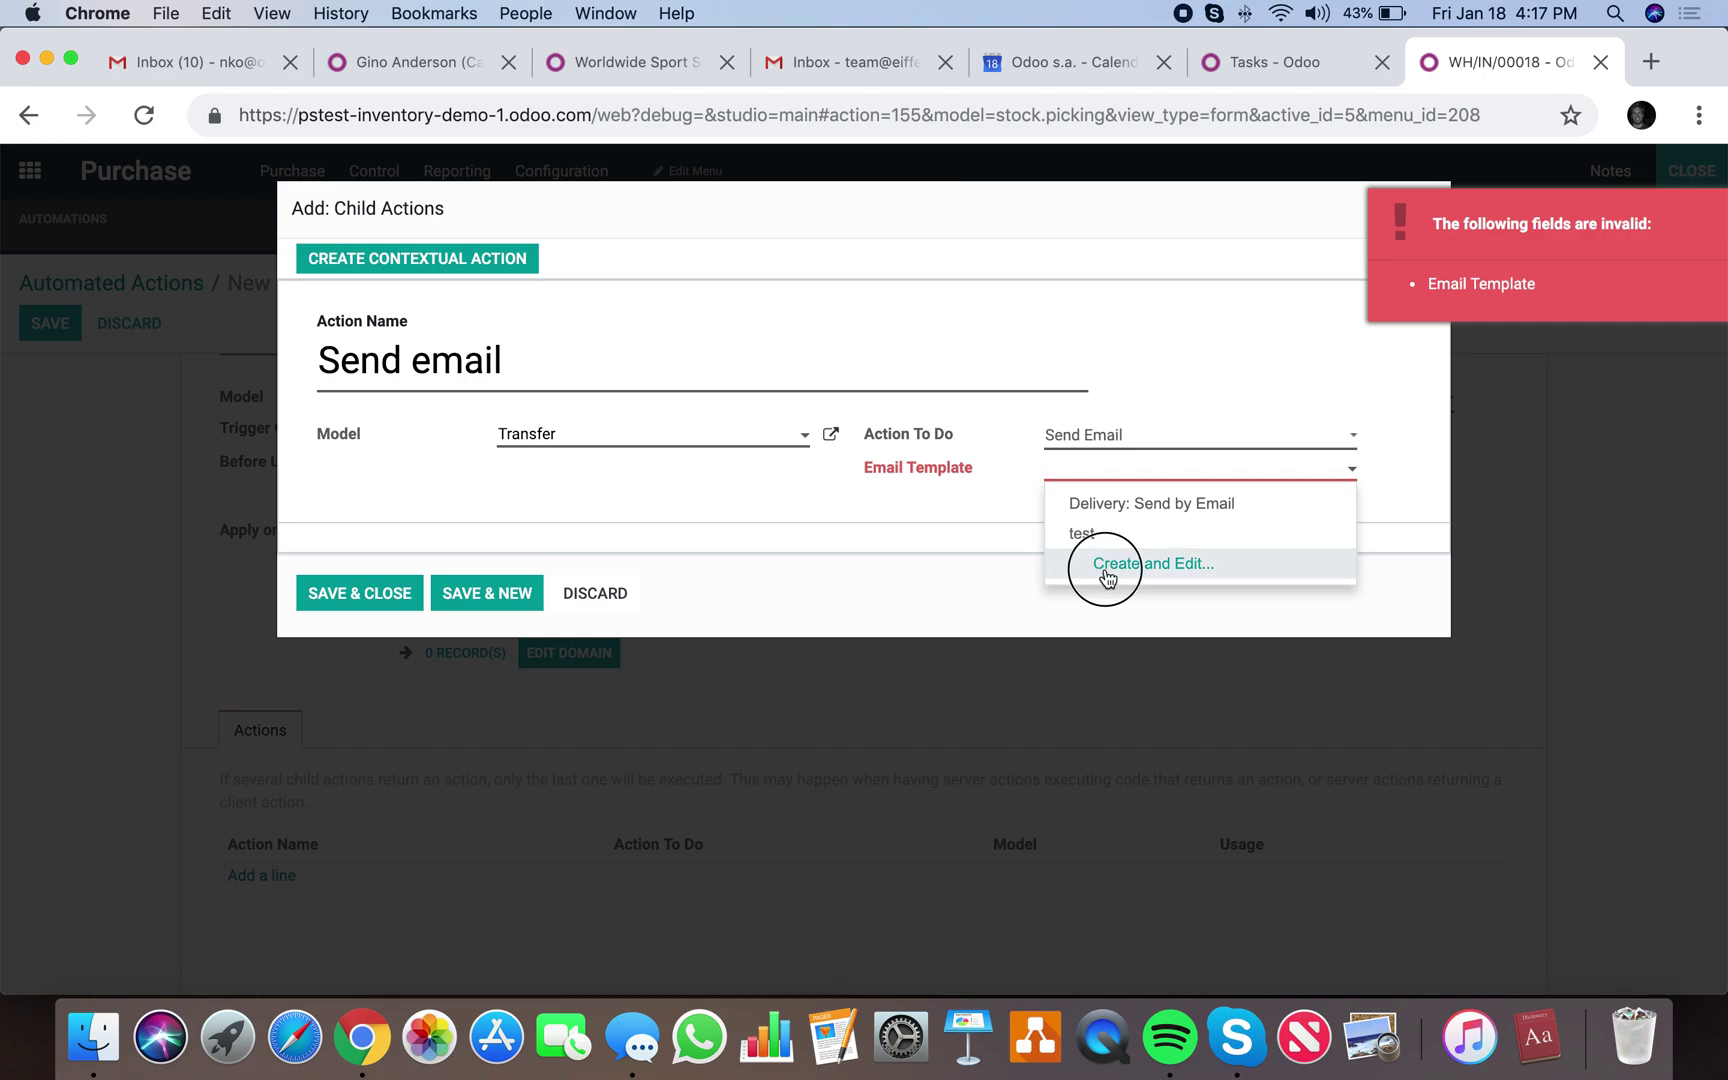
left_click(1105, 568)
type("Test")
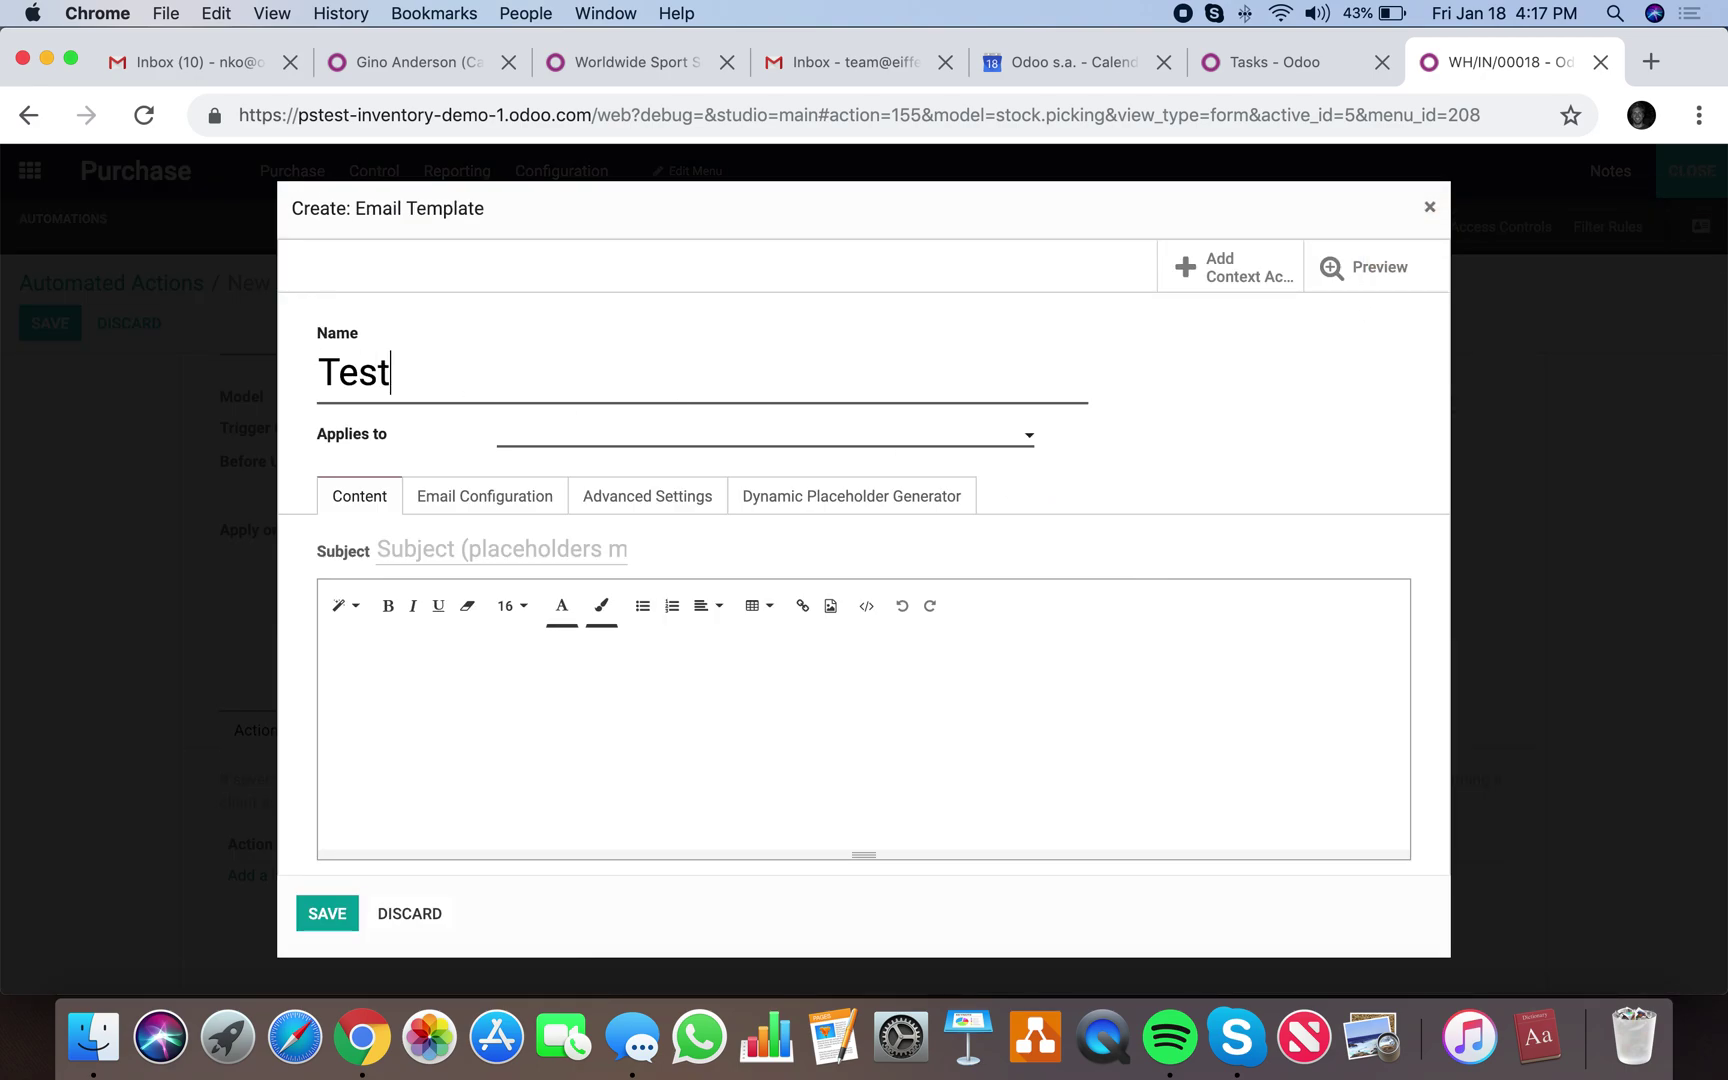
type("l")
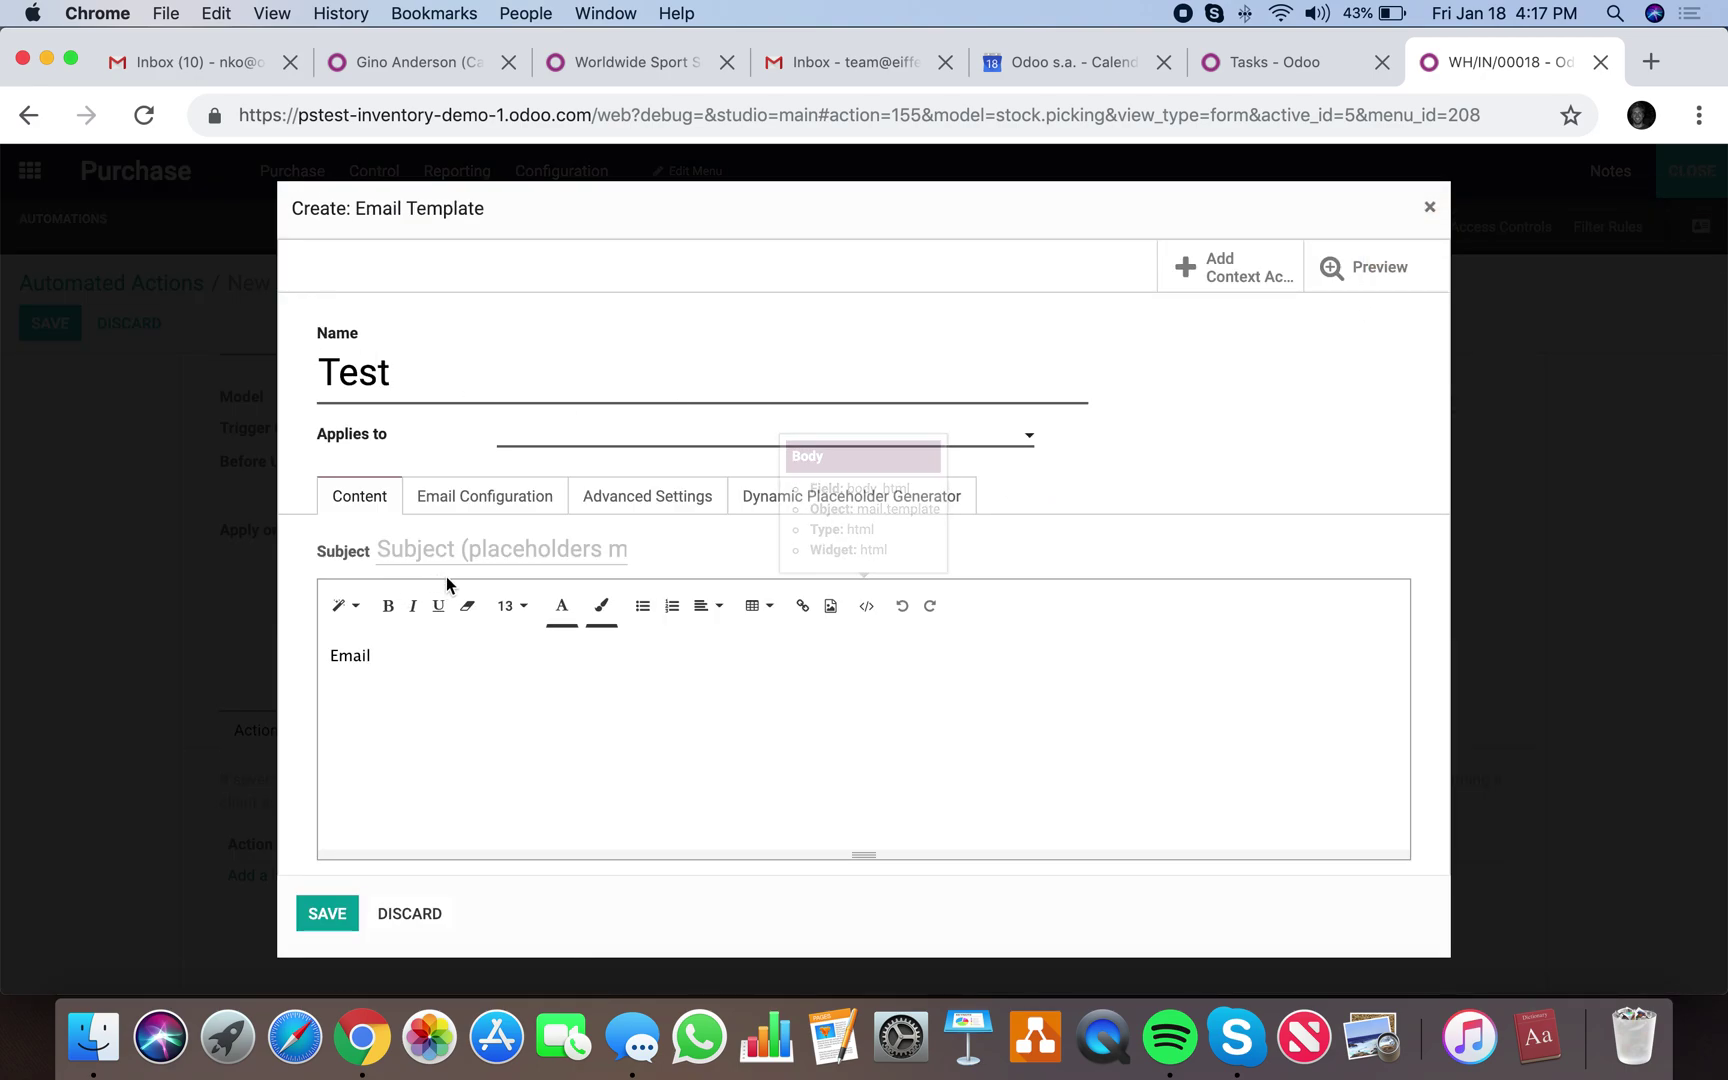
left_click(446, 555)
type("Test")
key("Tab")
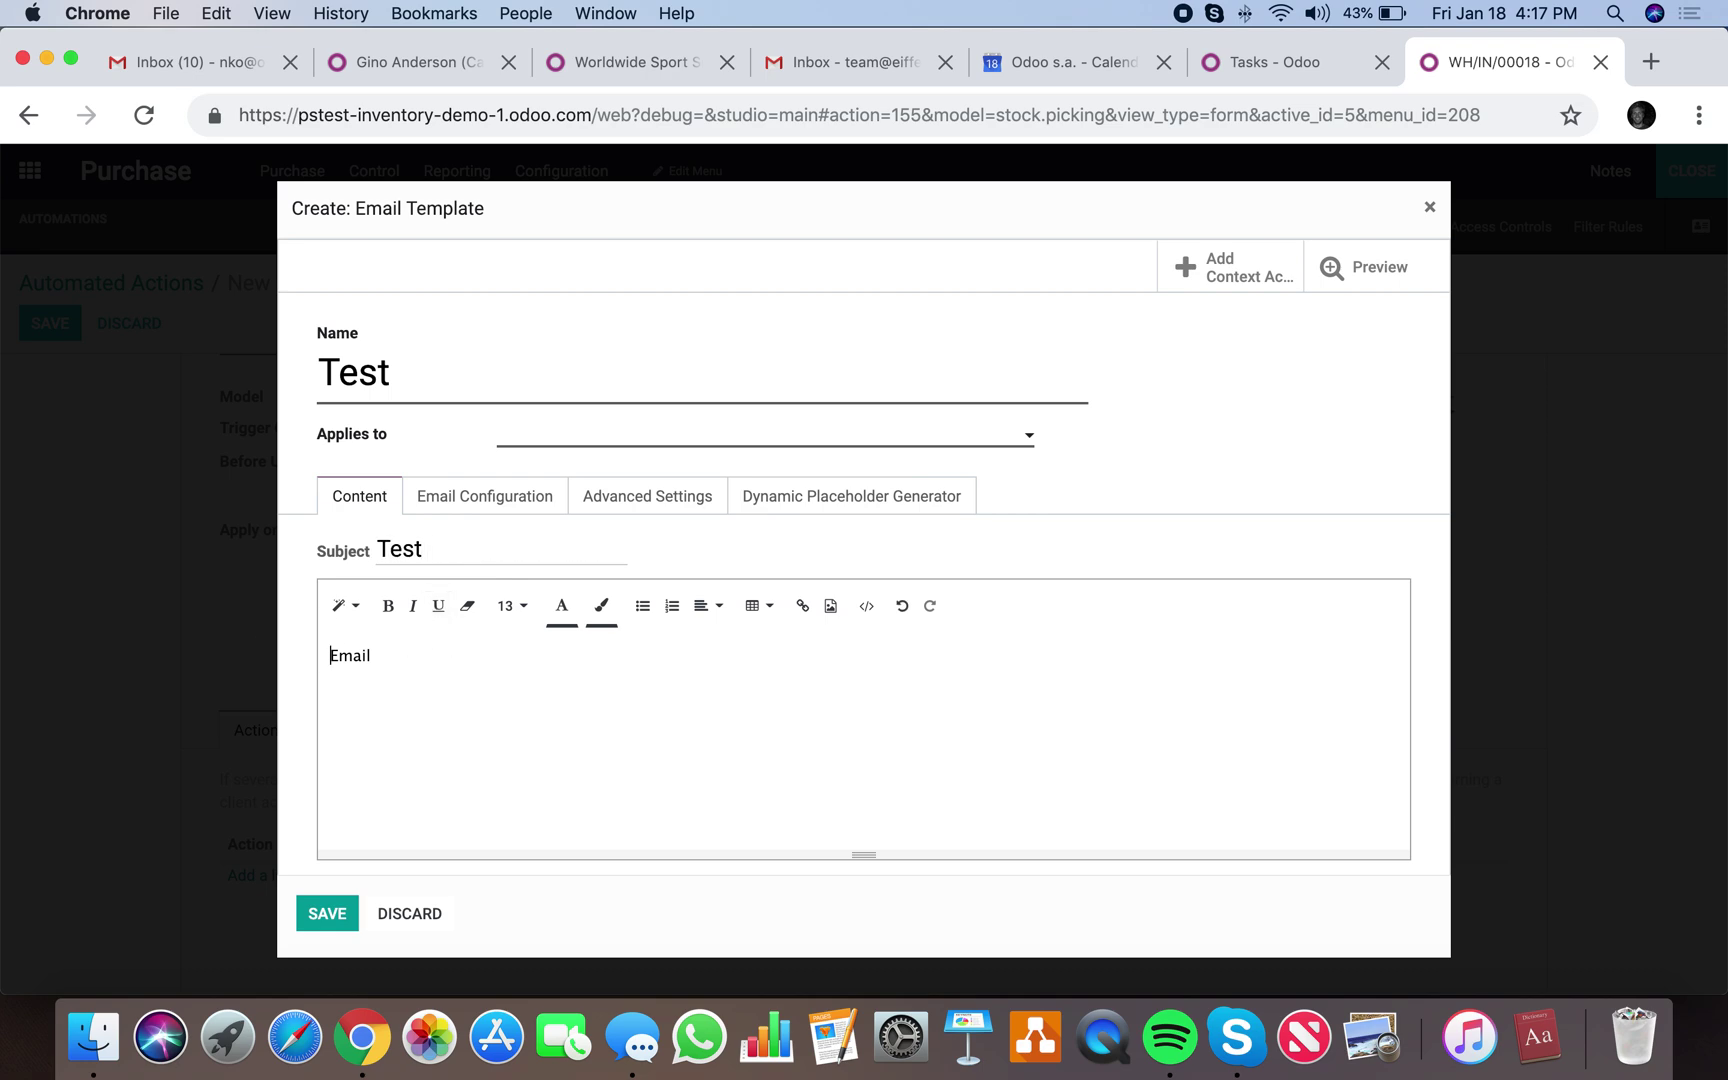
left_click(421, 923)
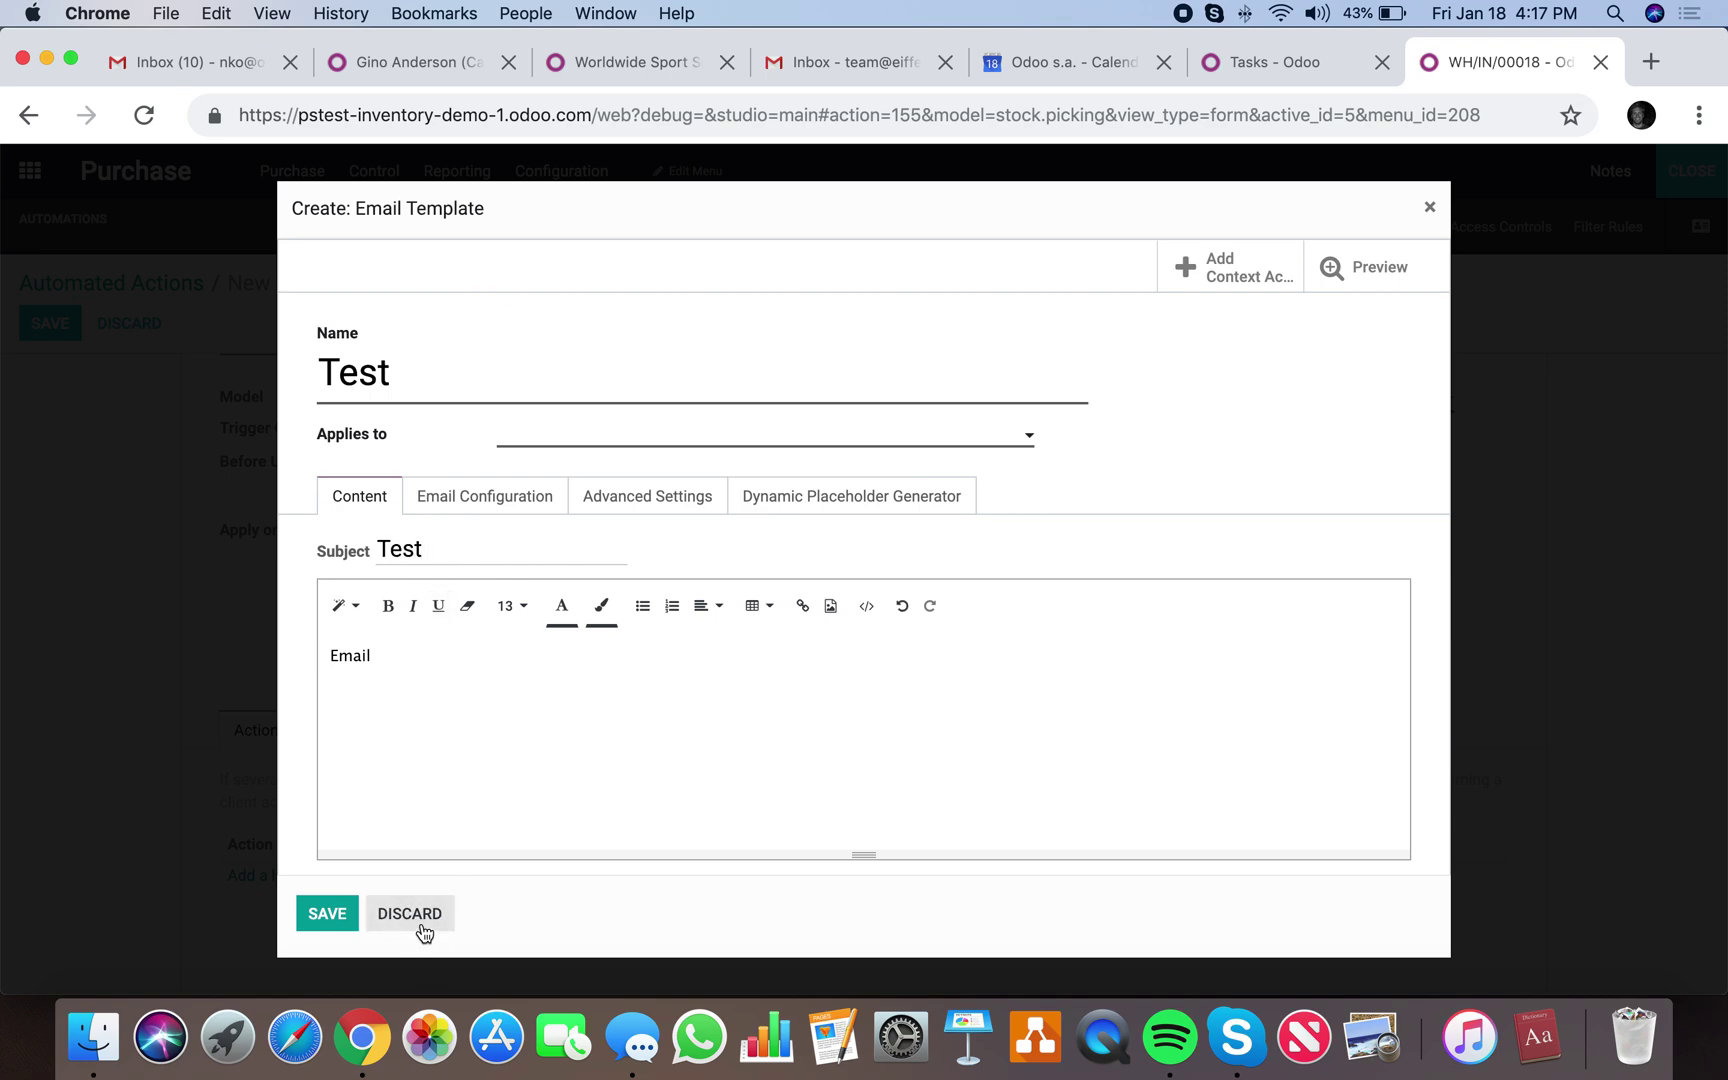
Reset Action To Do back to Send Email and retry the 'test' template, dismissing the error.
left_click(1100, 470)
left_click(1115, 534)
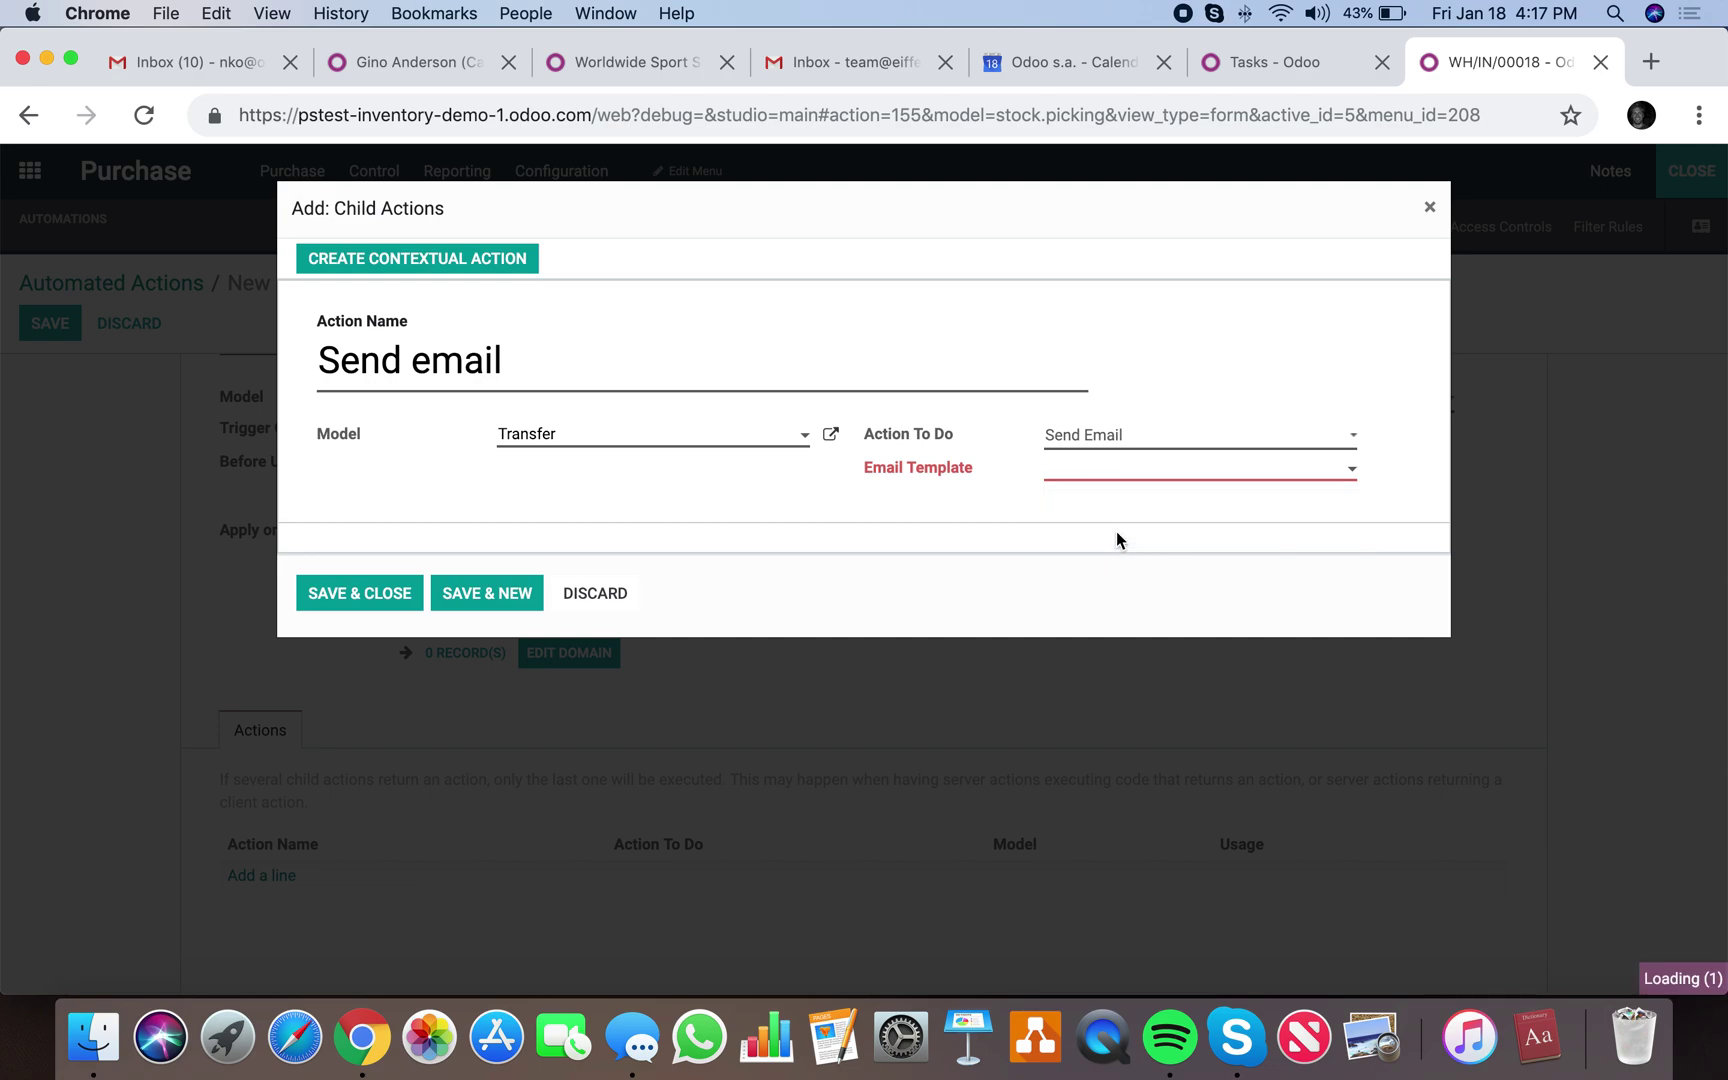
left_click(516, 339)
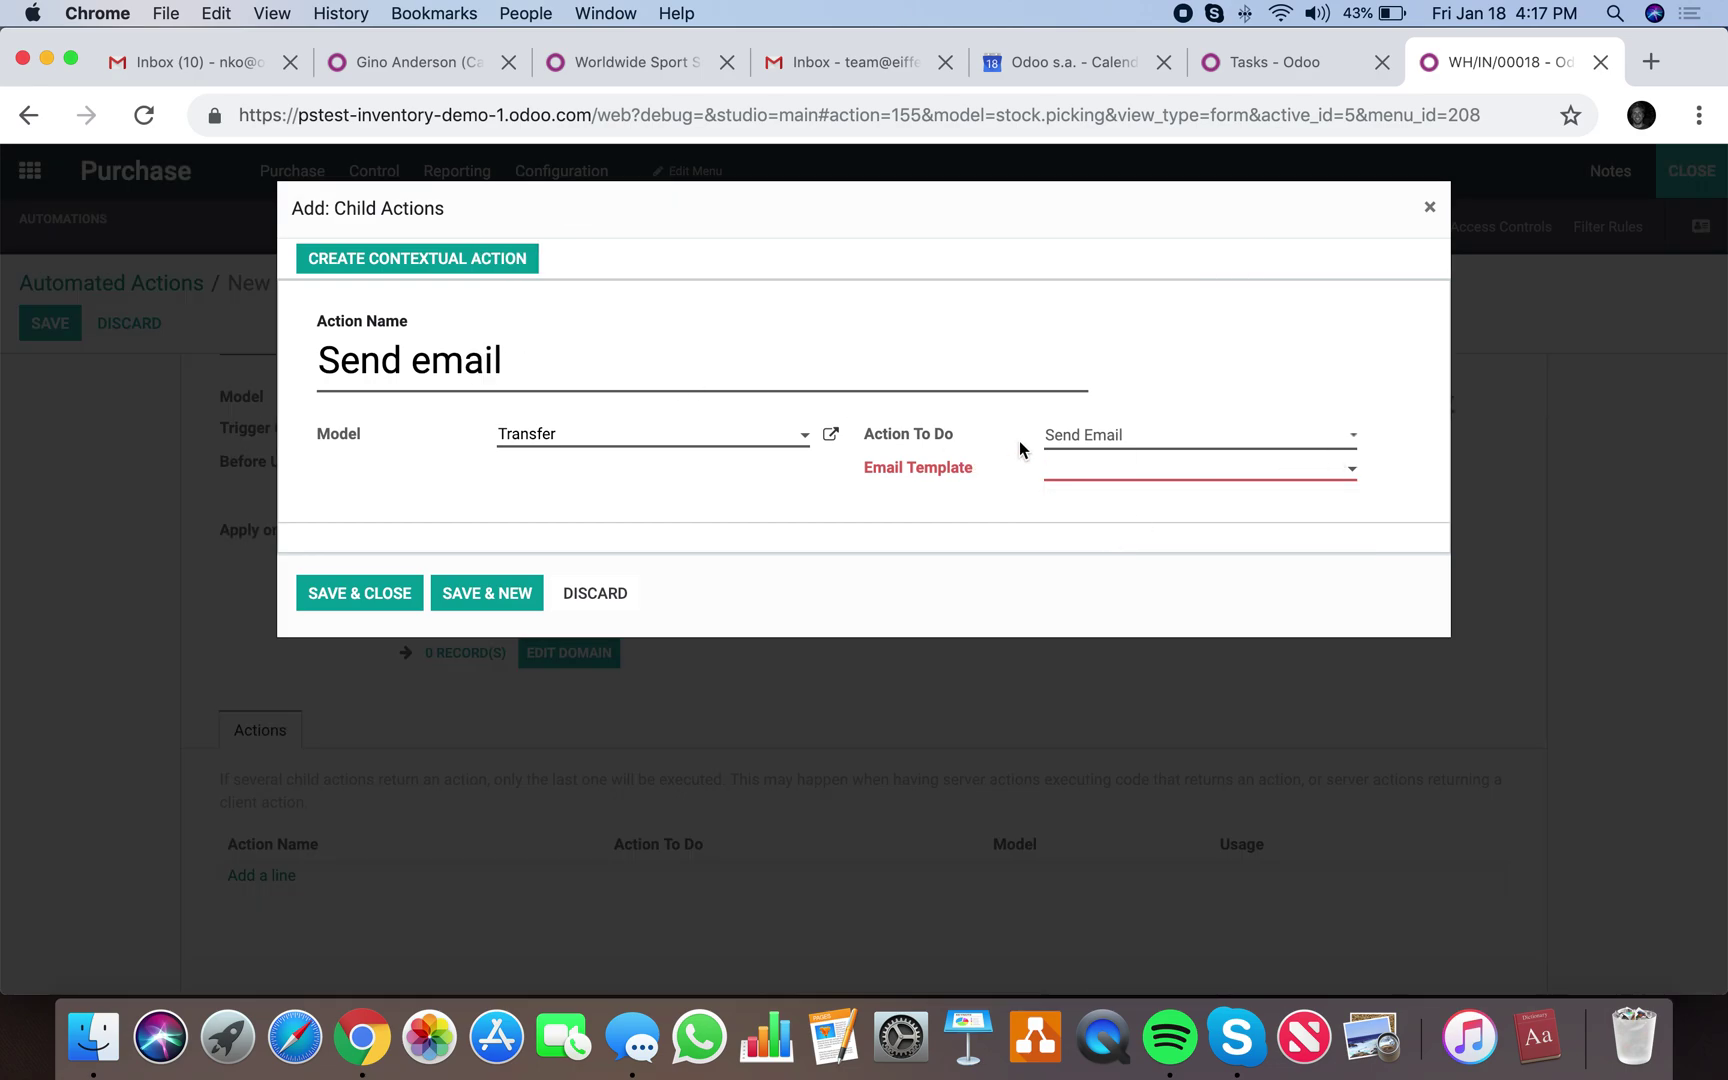
left_click(1070, 435)
left_click(1085, 411)
left_click(1090, 435)
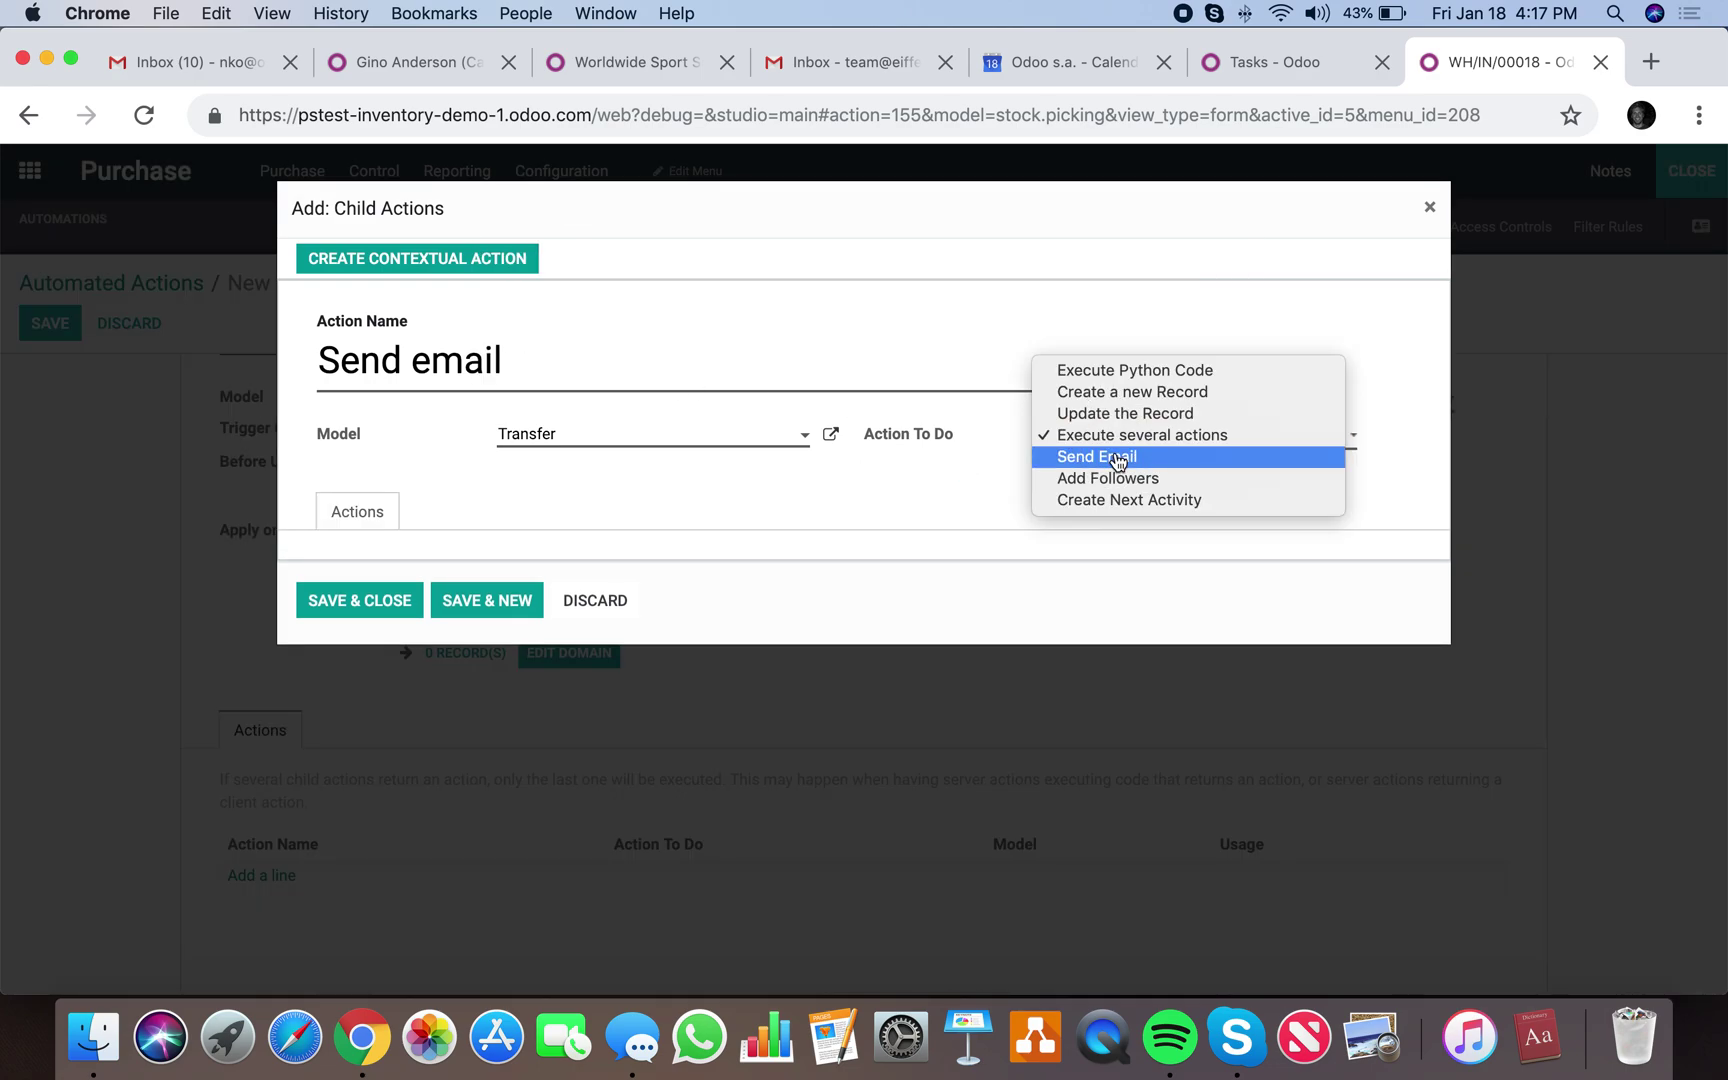
left_click(1117, 457)
left_click(1118, 472)
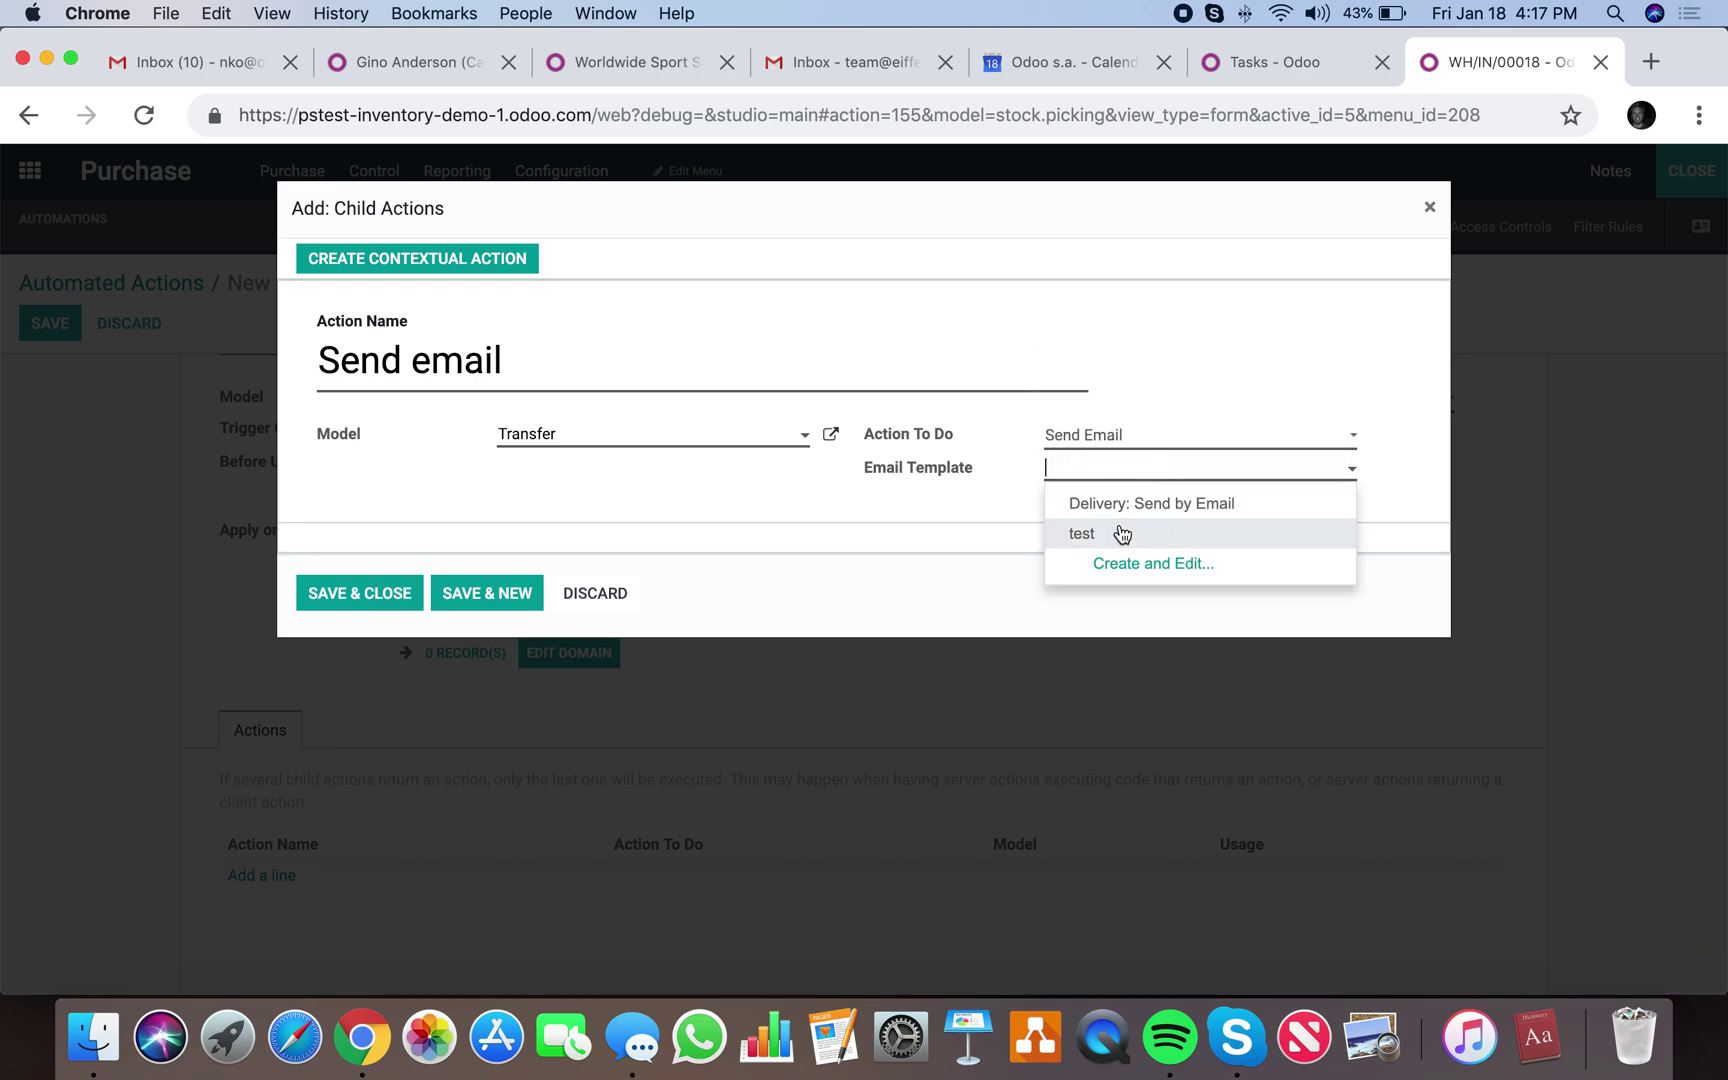
left_click(1082, 533)
key("Escape")
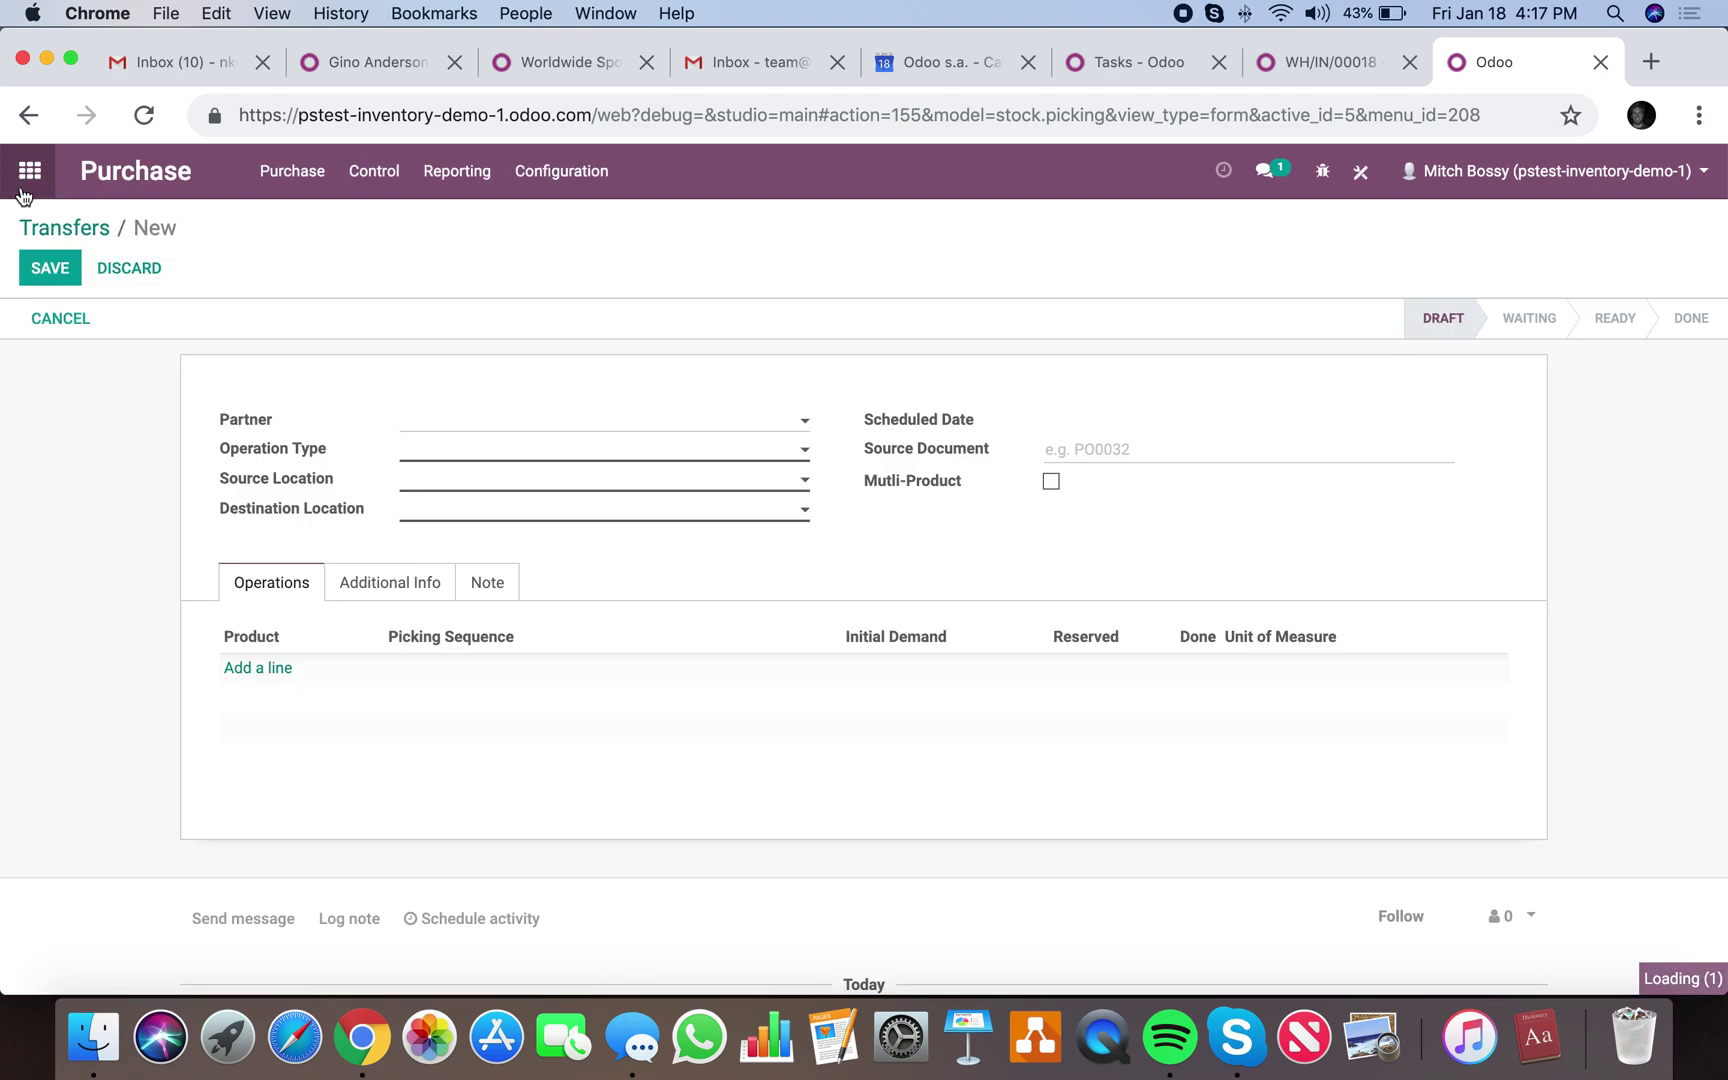
Leave Studio and open the 'test' template from the email Templates list.
left_click(25, 182)
left_click(25, 184)
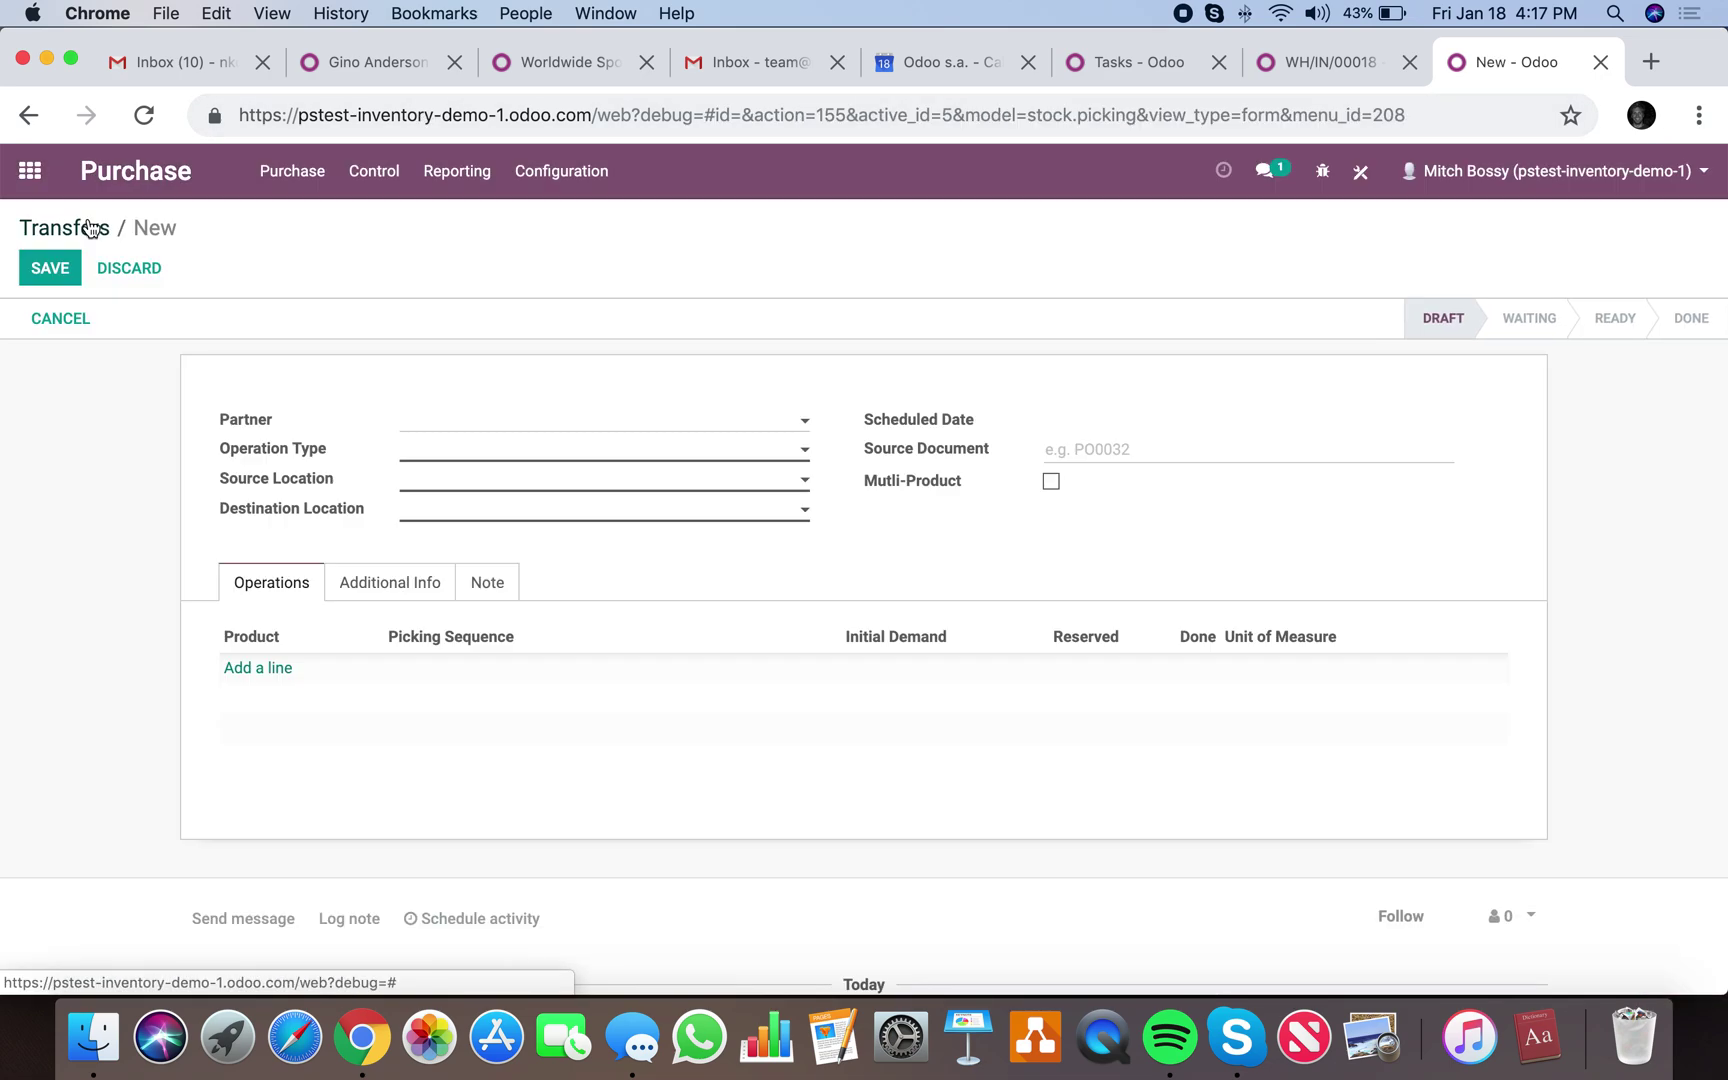
left_click(28, 172)
type("email")
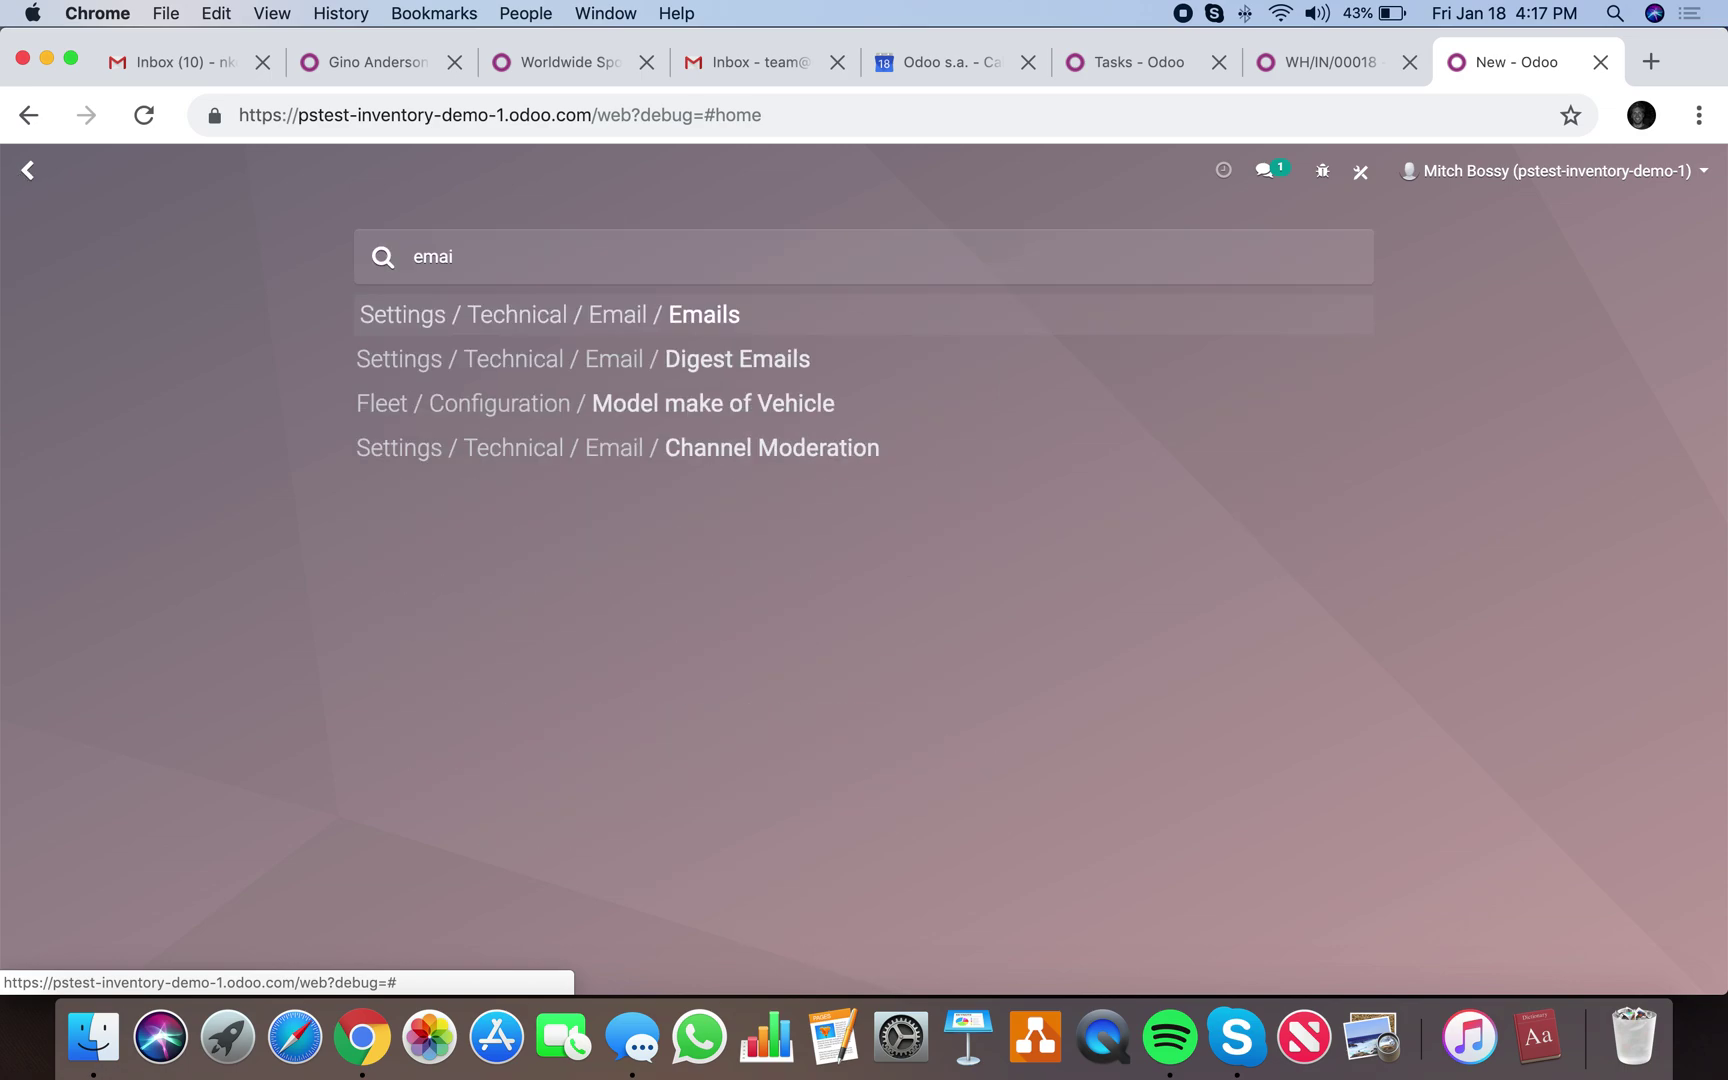
key("BackSpace")
key("BackSpace")
key("BackSpace")
key("BackSpace")
key("BackSpace")
type("te")
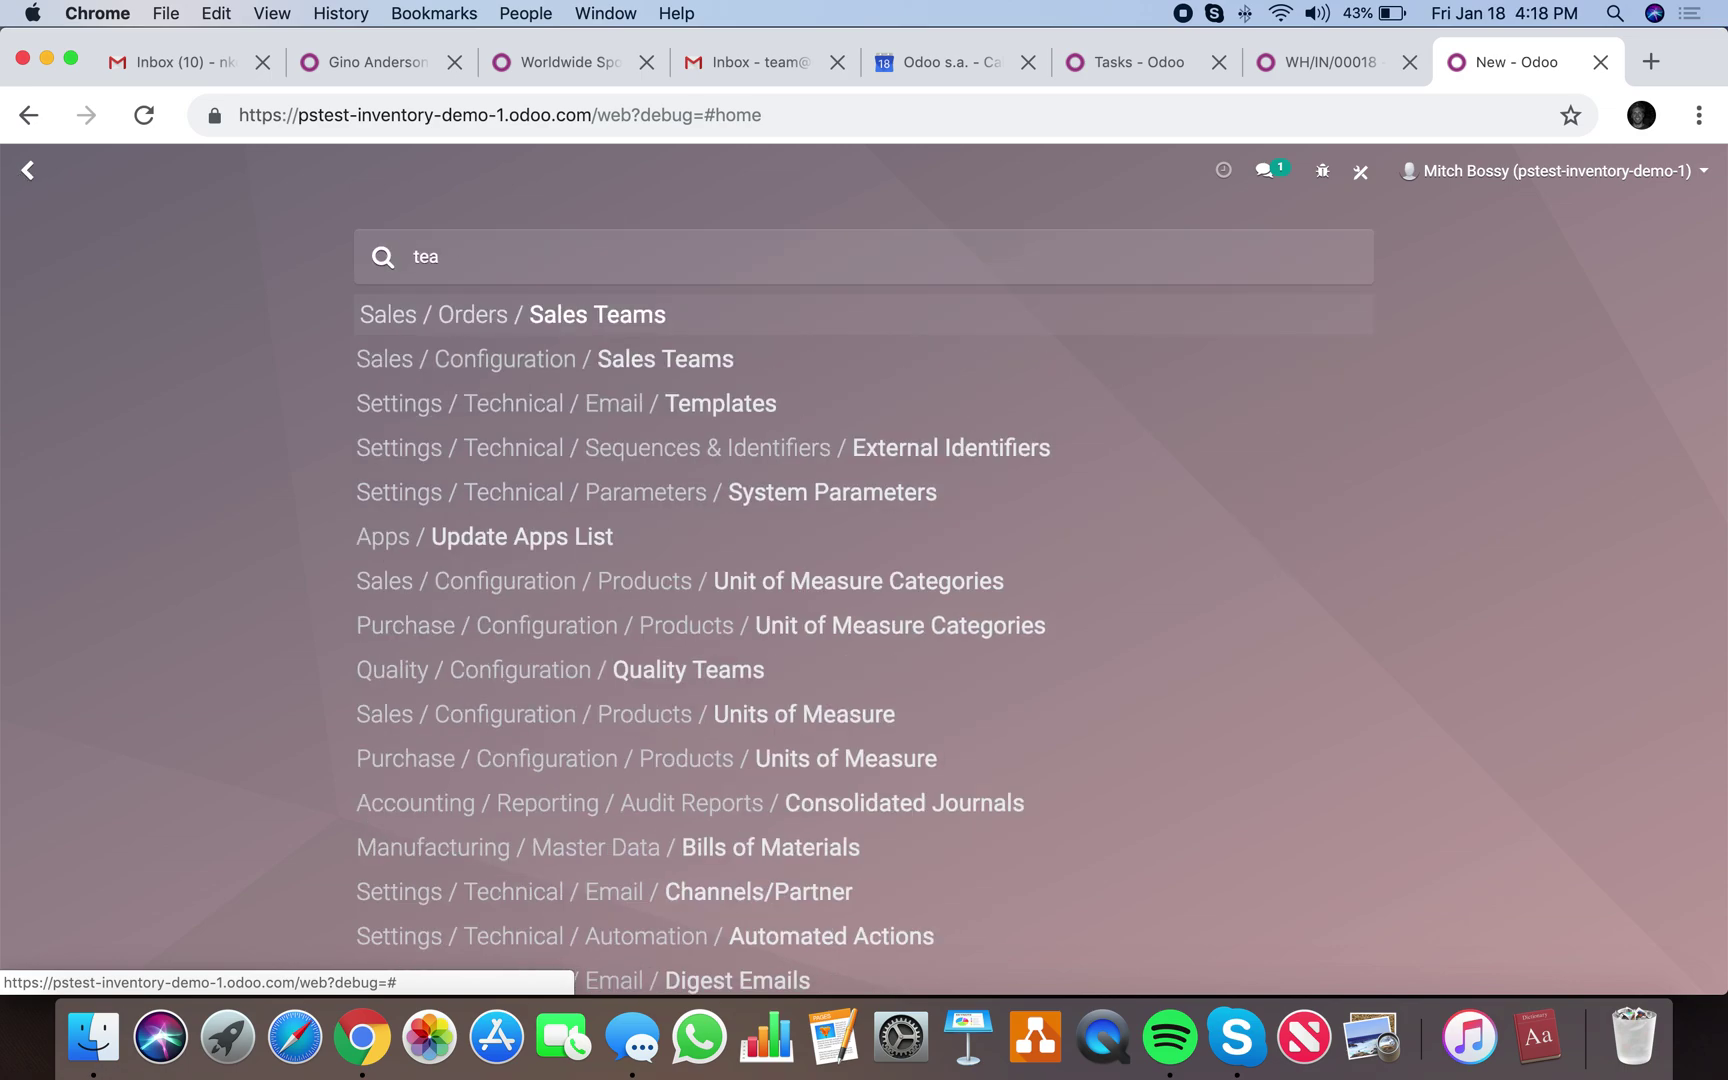
key("BackSpace")
type("emplate")
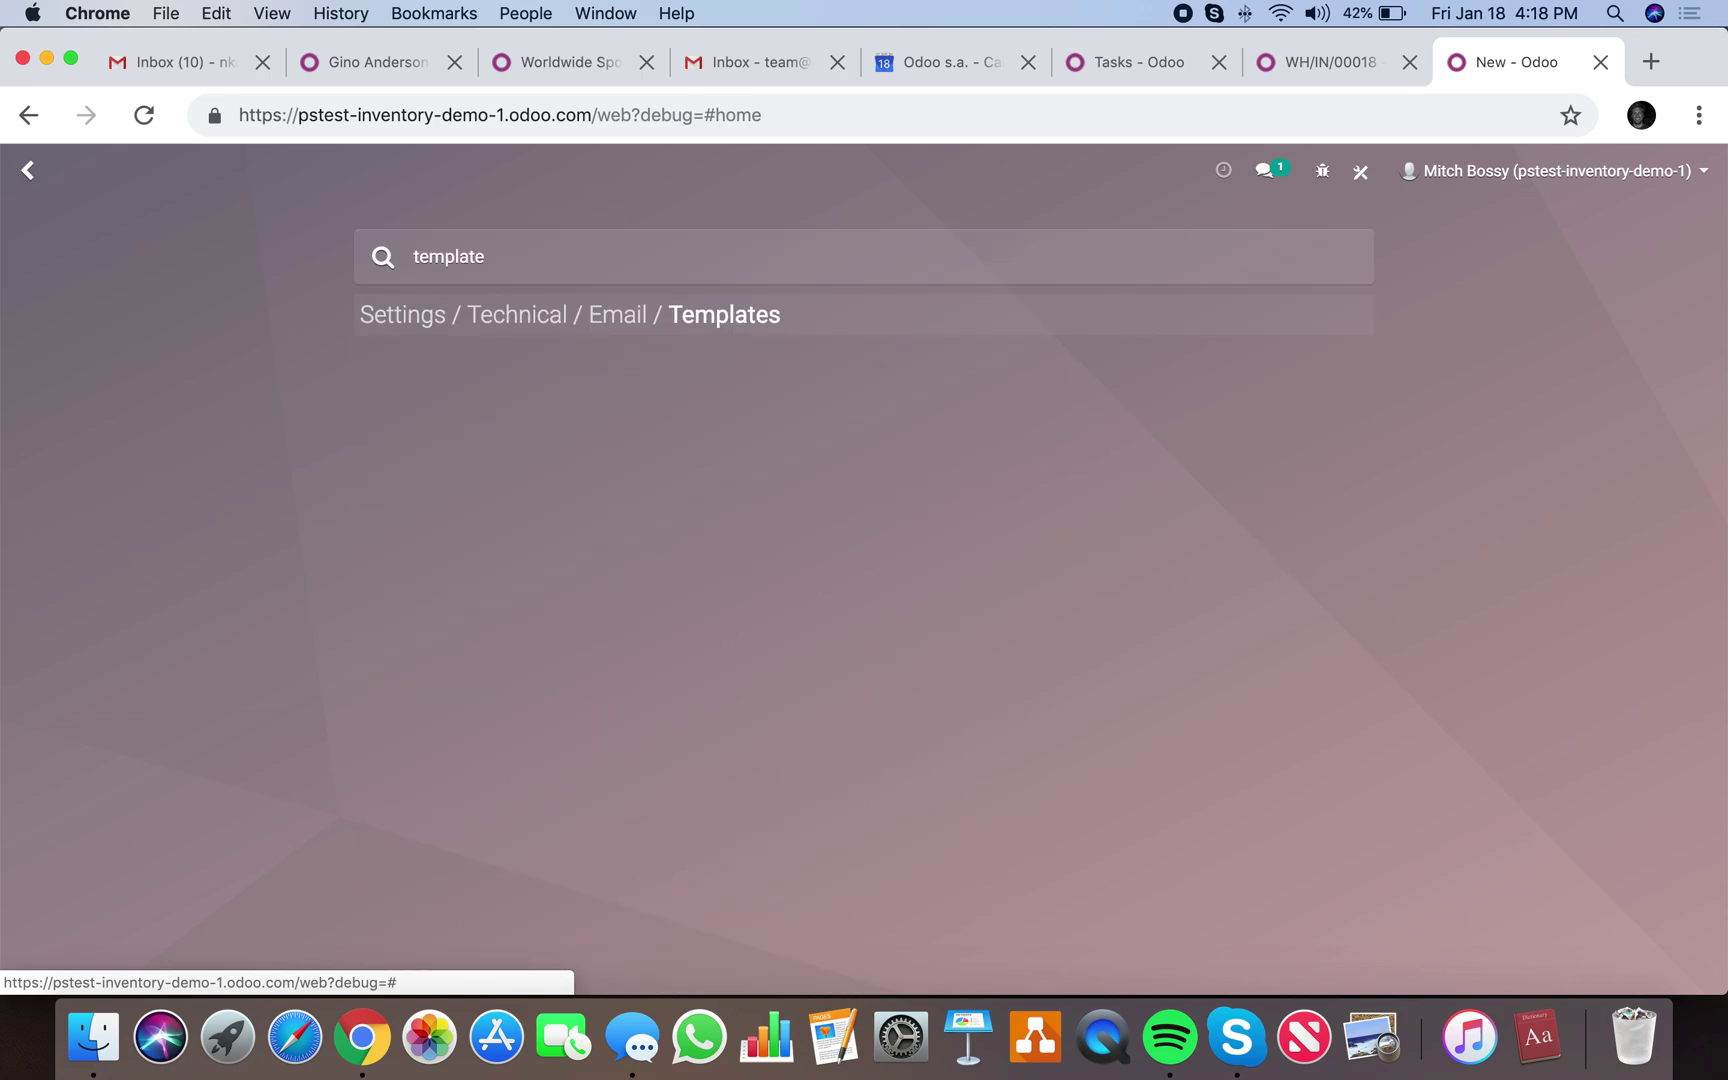
key("Return")
type("test")
key("Return")
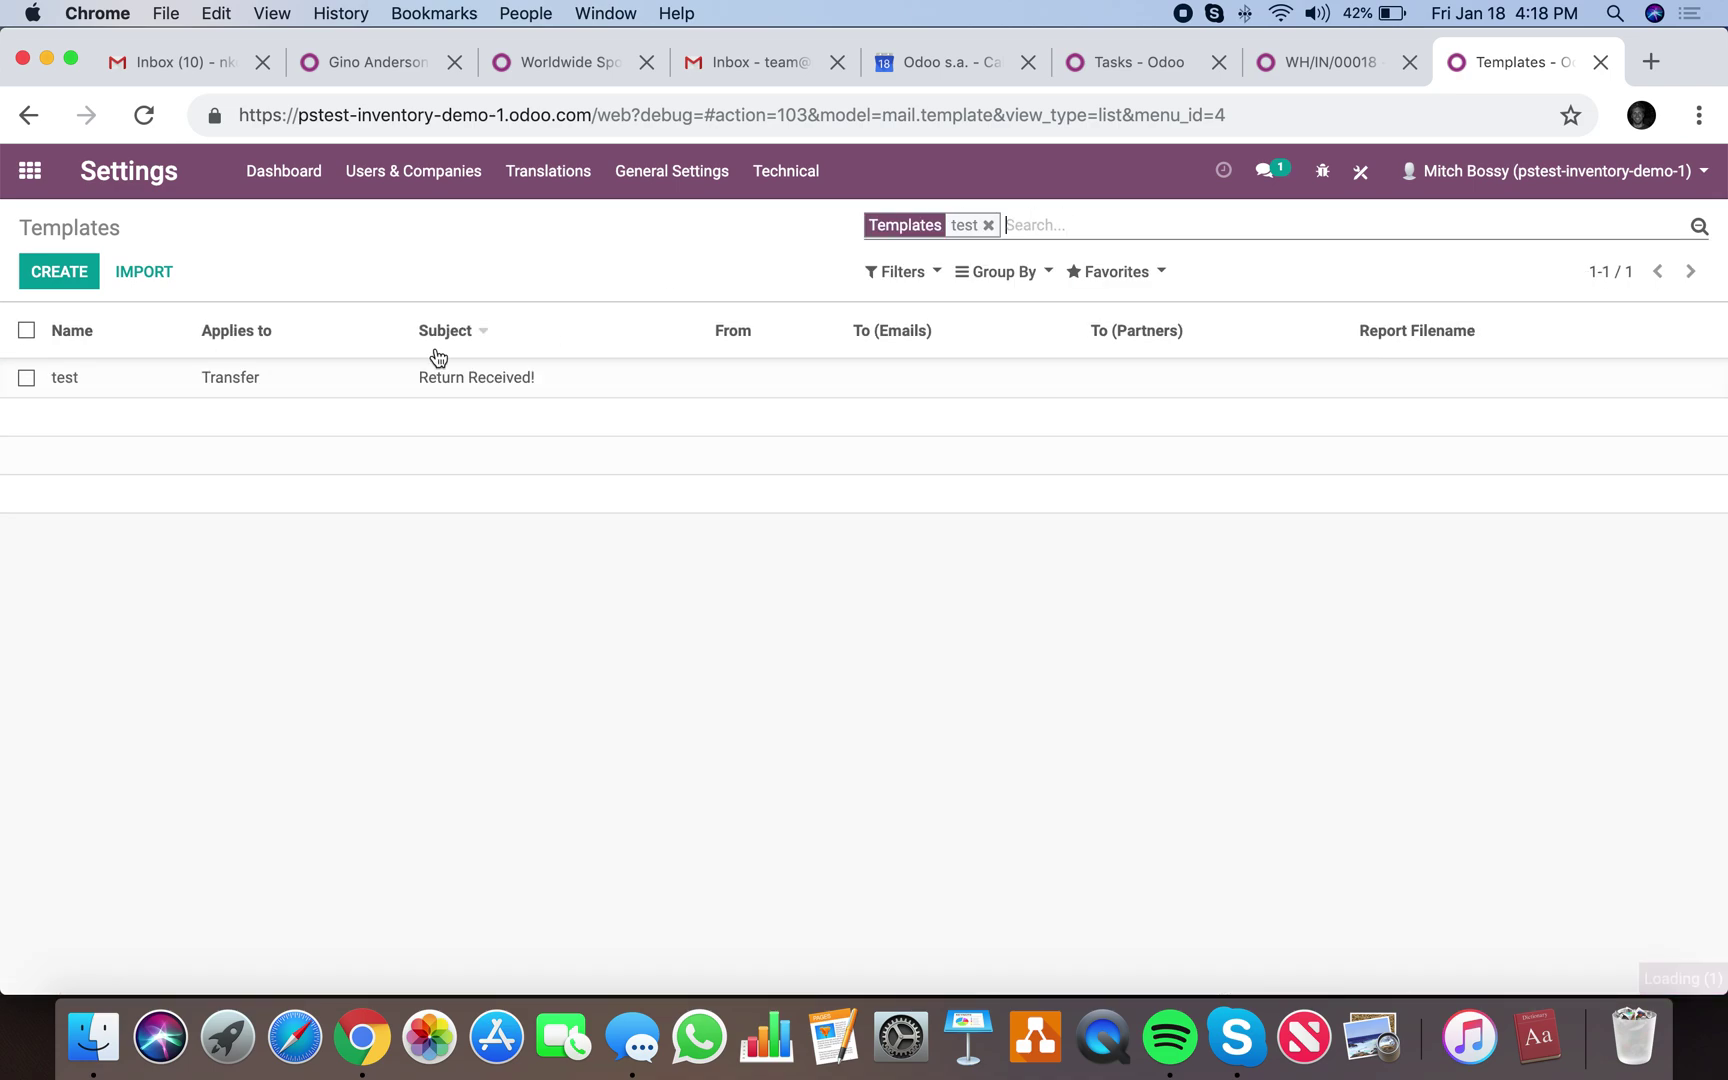
left_click(366, 384)
Enter a support sender address in the test template's From field, save, and return to the action.
key("ctrl+alt+a")
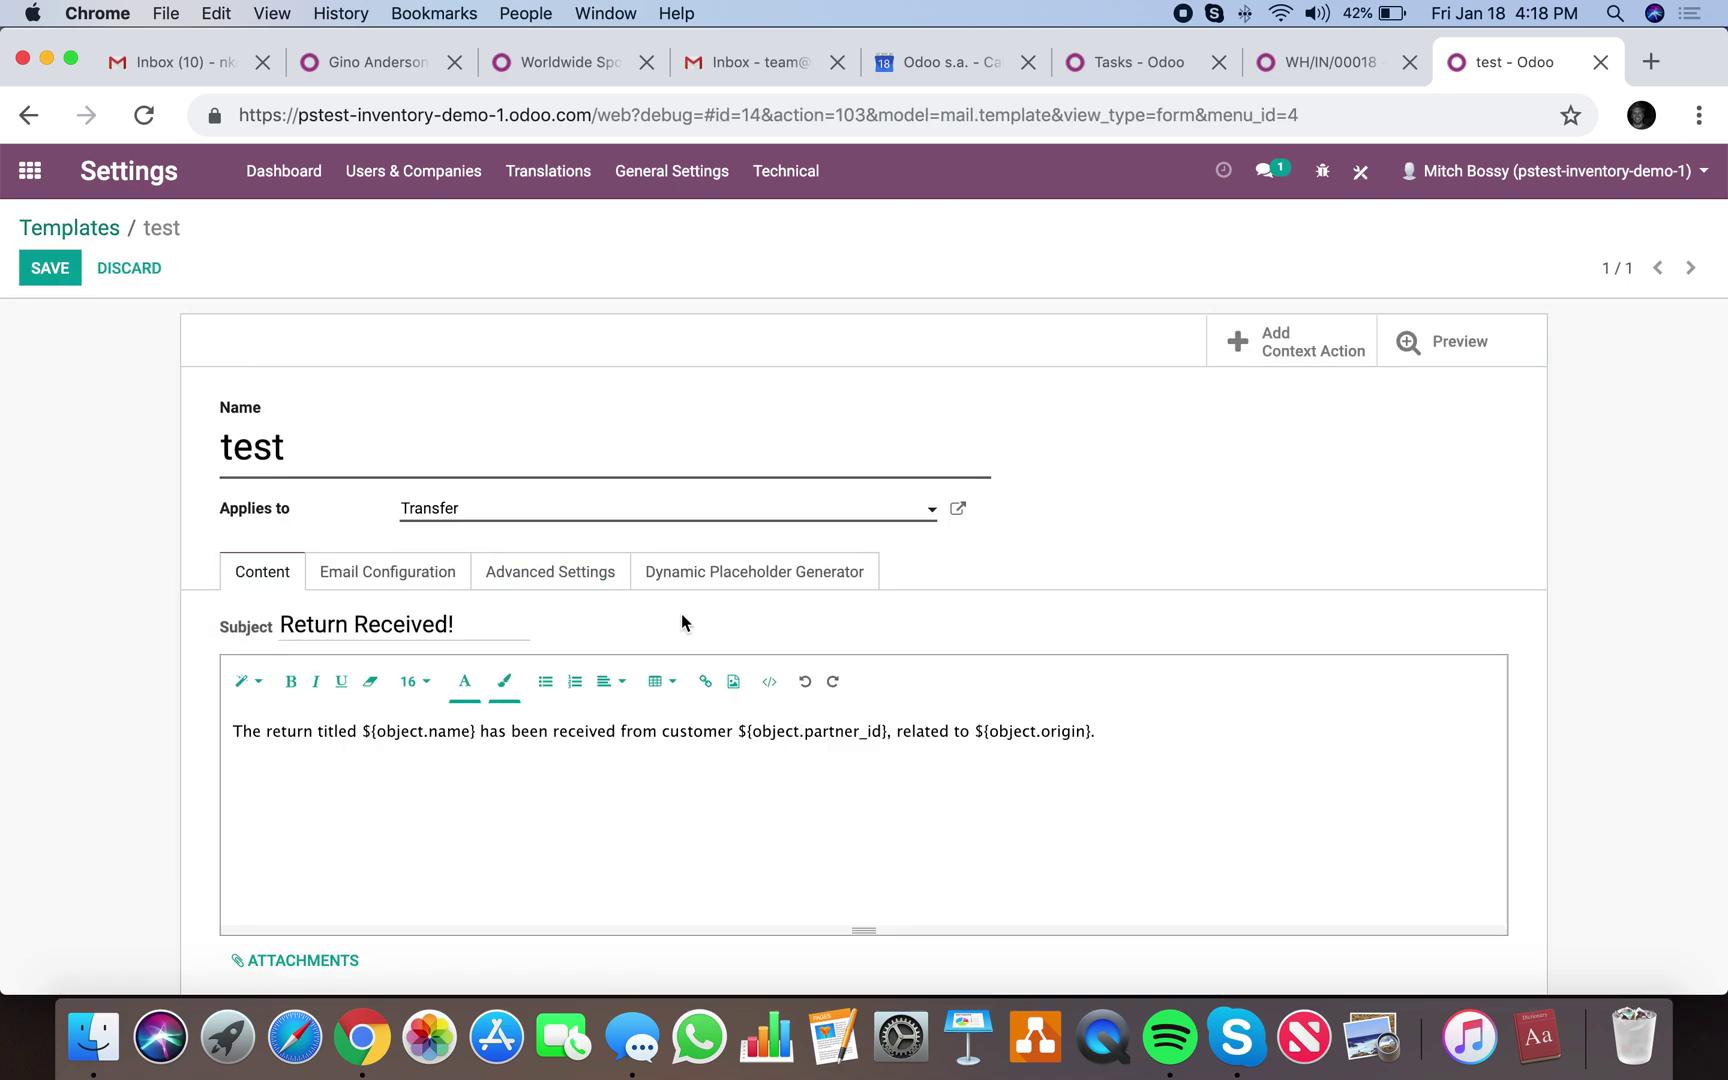
left_click(745, 575)
left_click(550, 572)
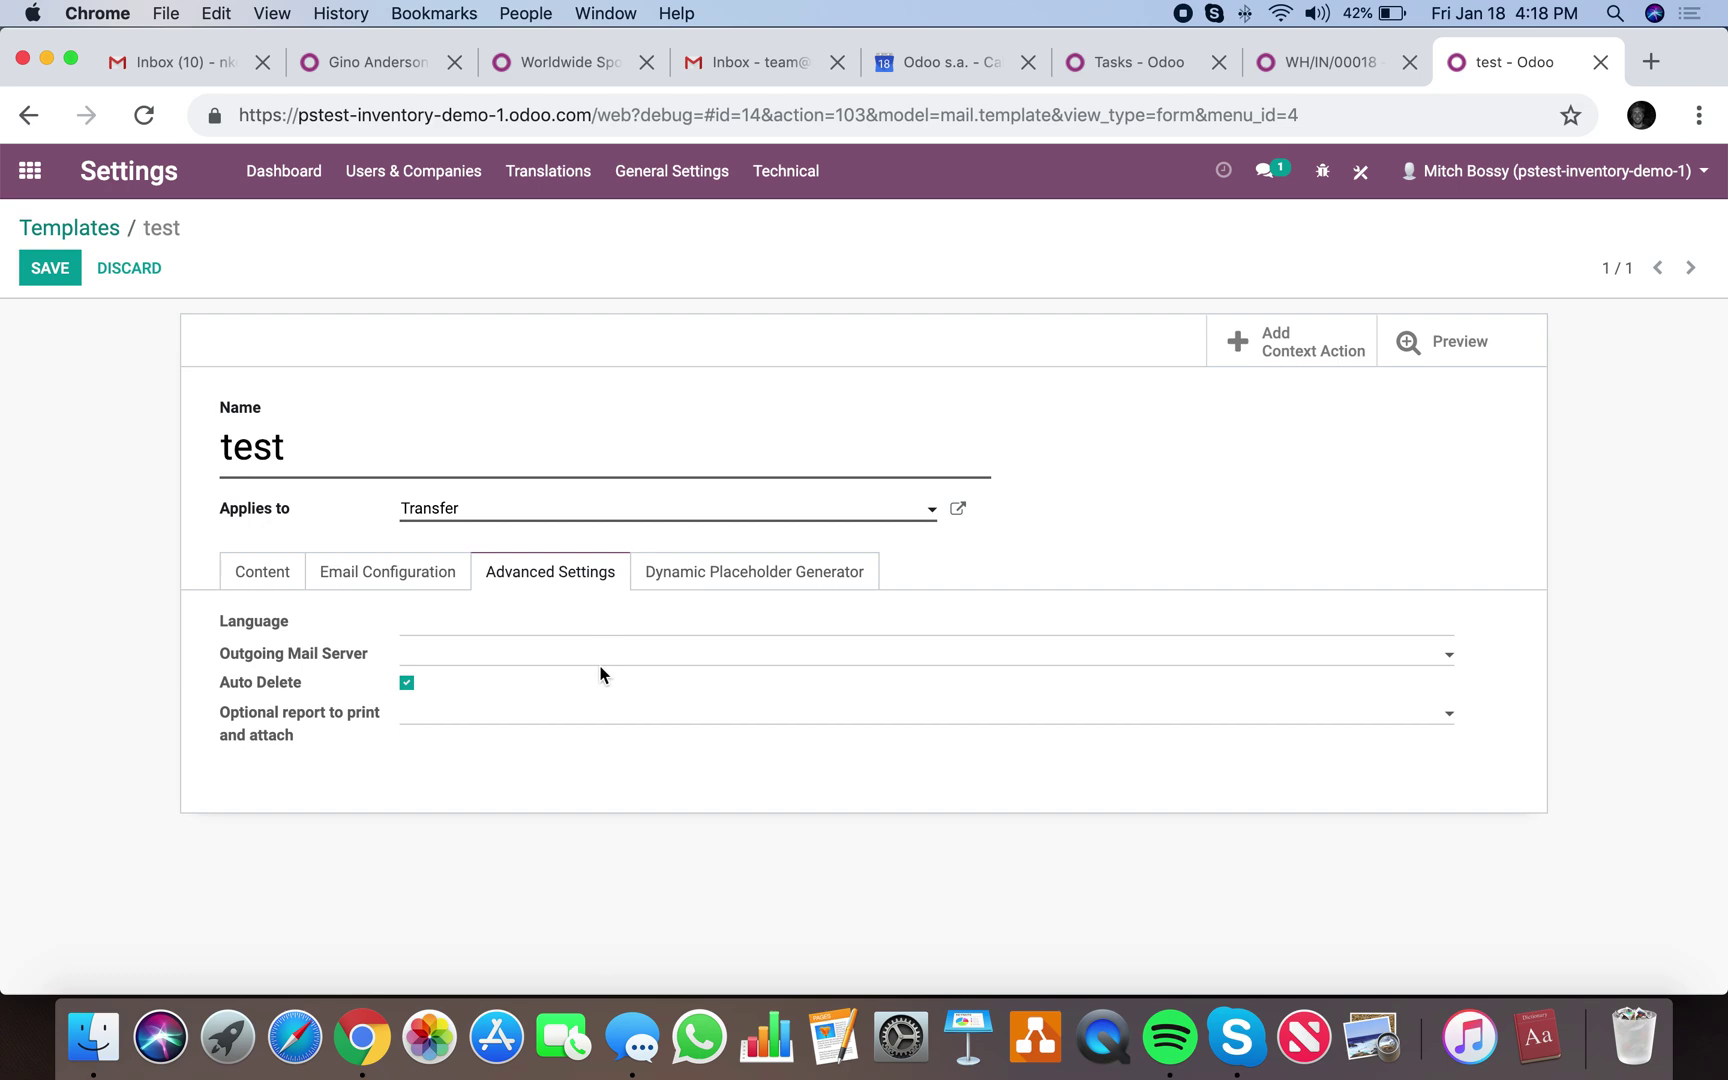
left_click(445, 572)
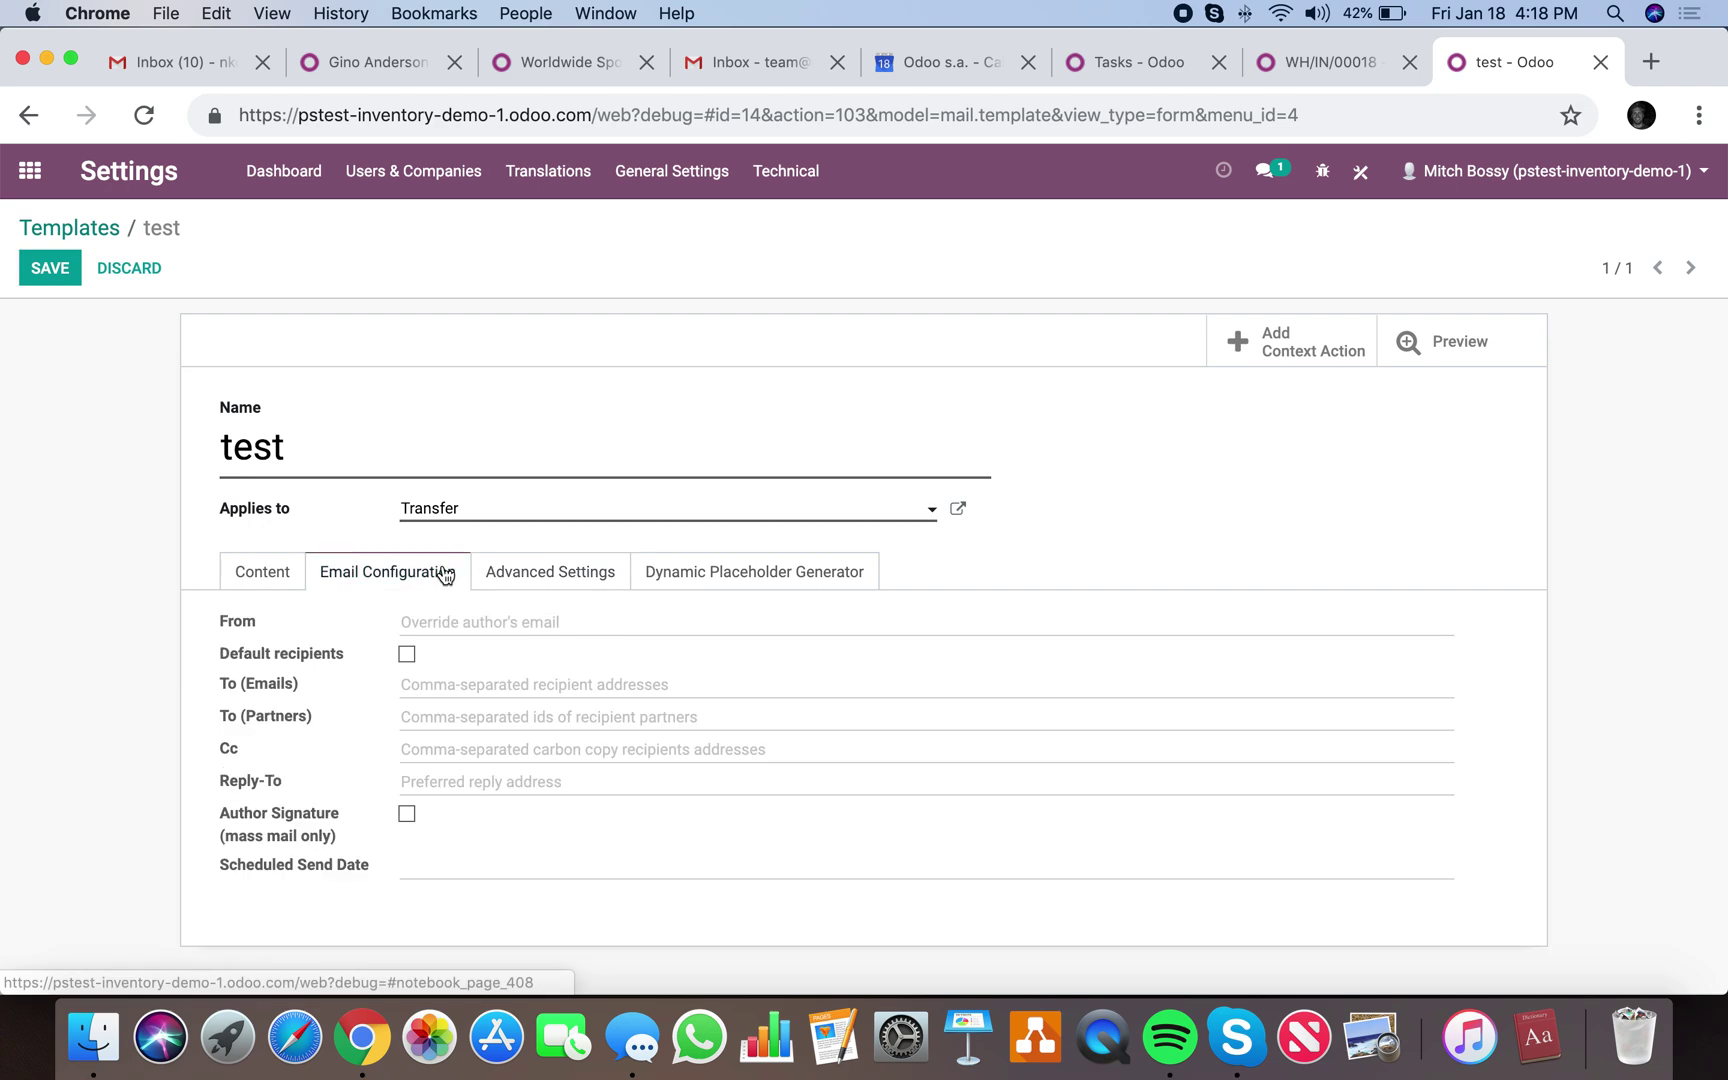
left_click(496, 621)
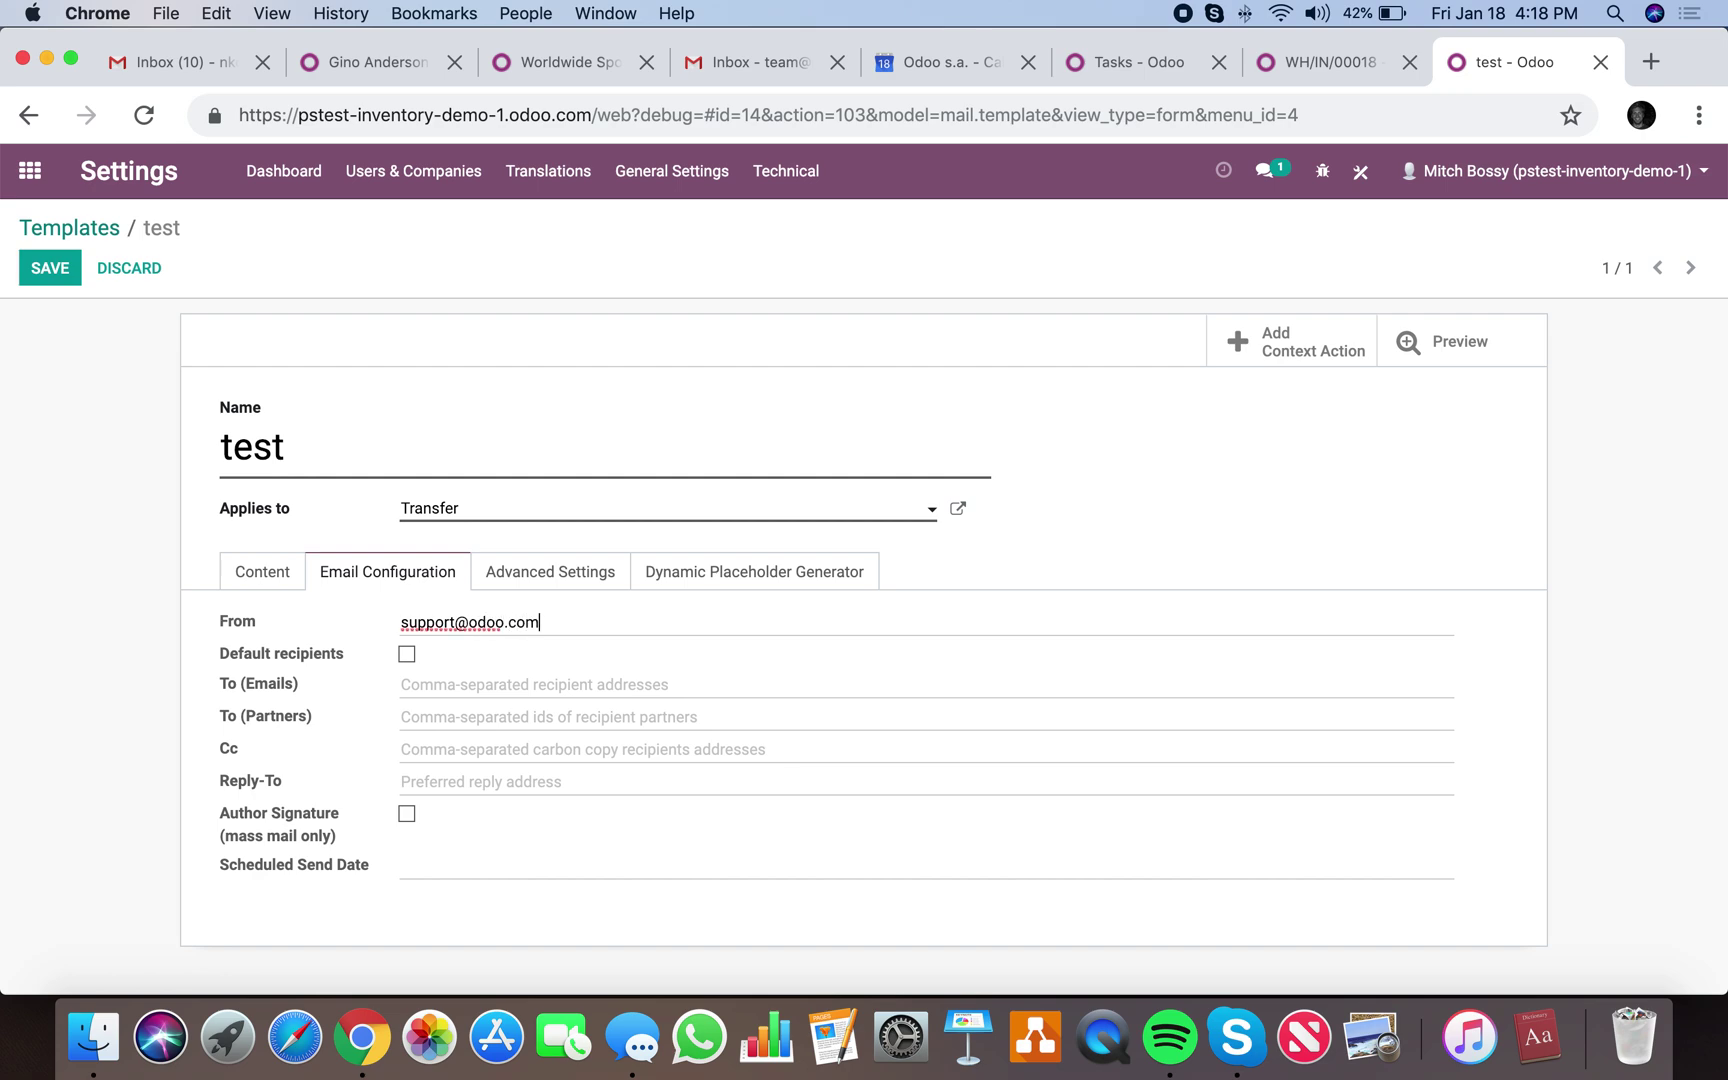
left_click(56, 271)
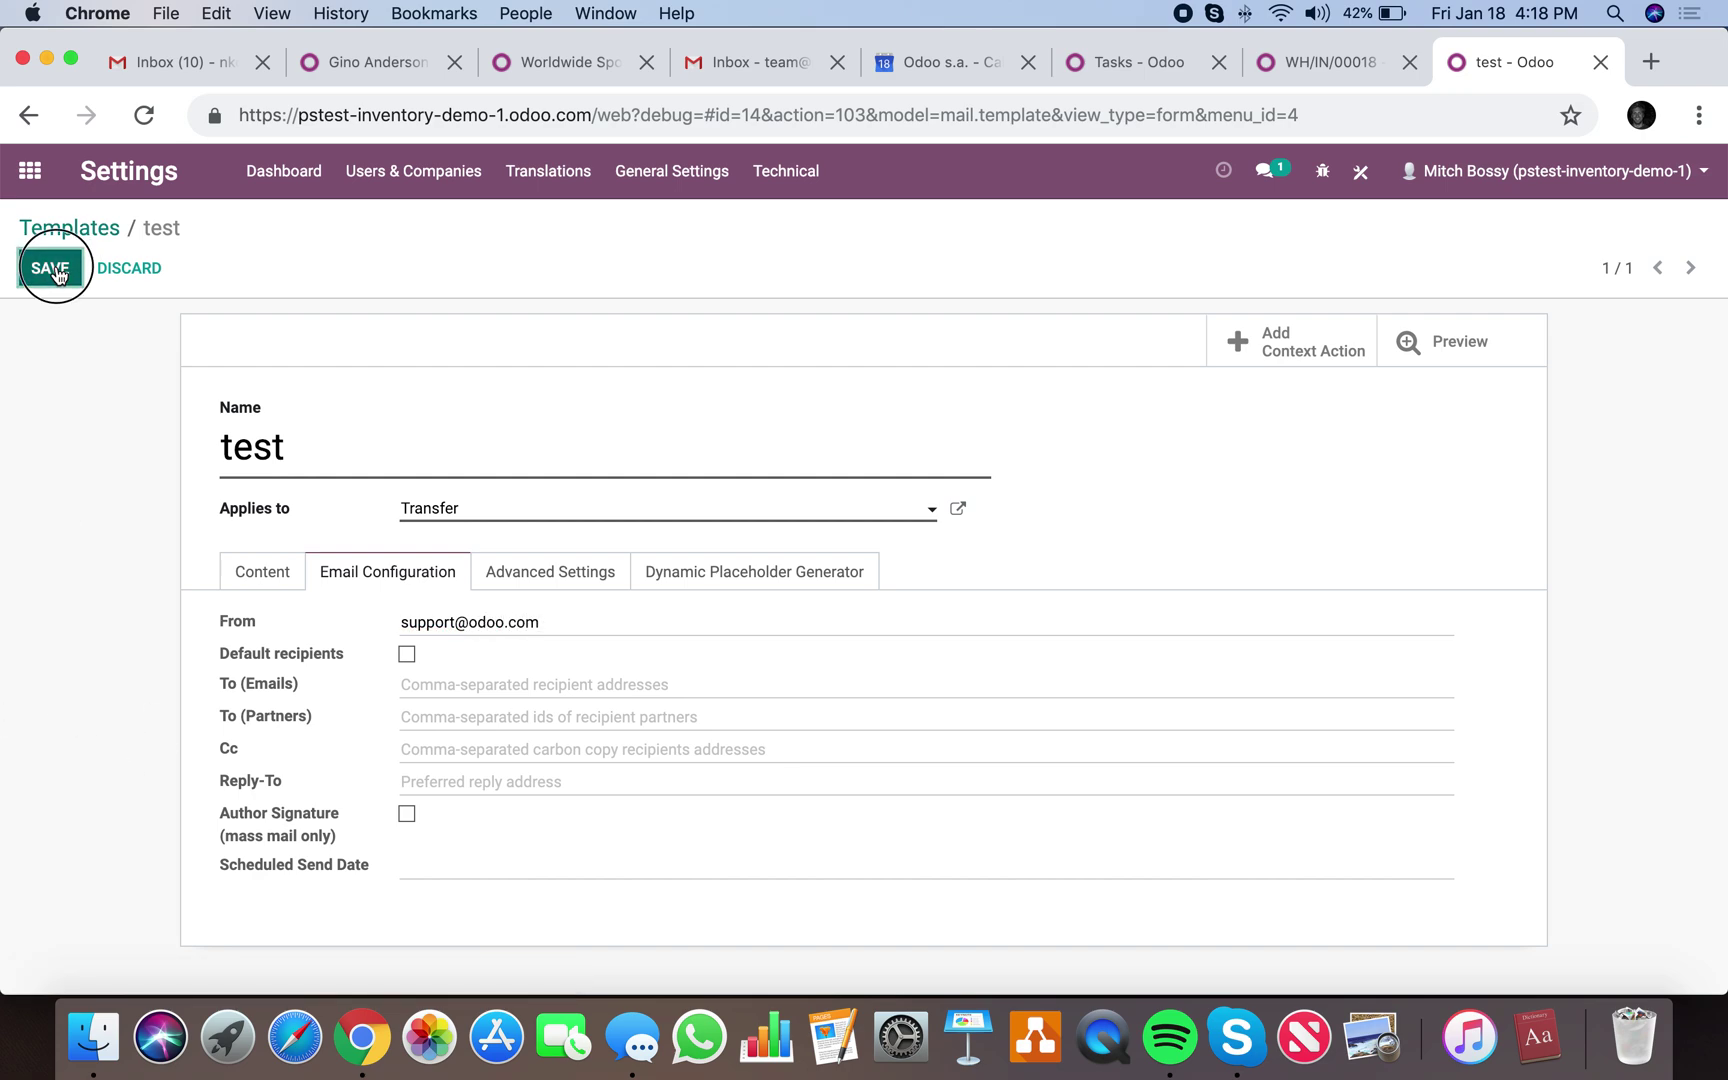
left_click(261, 541)
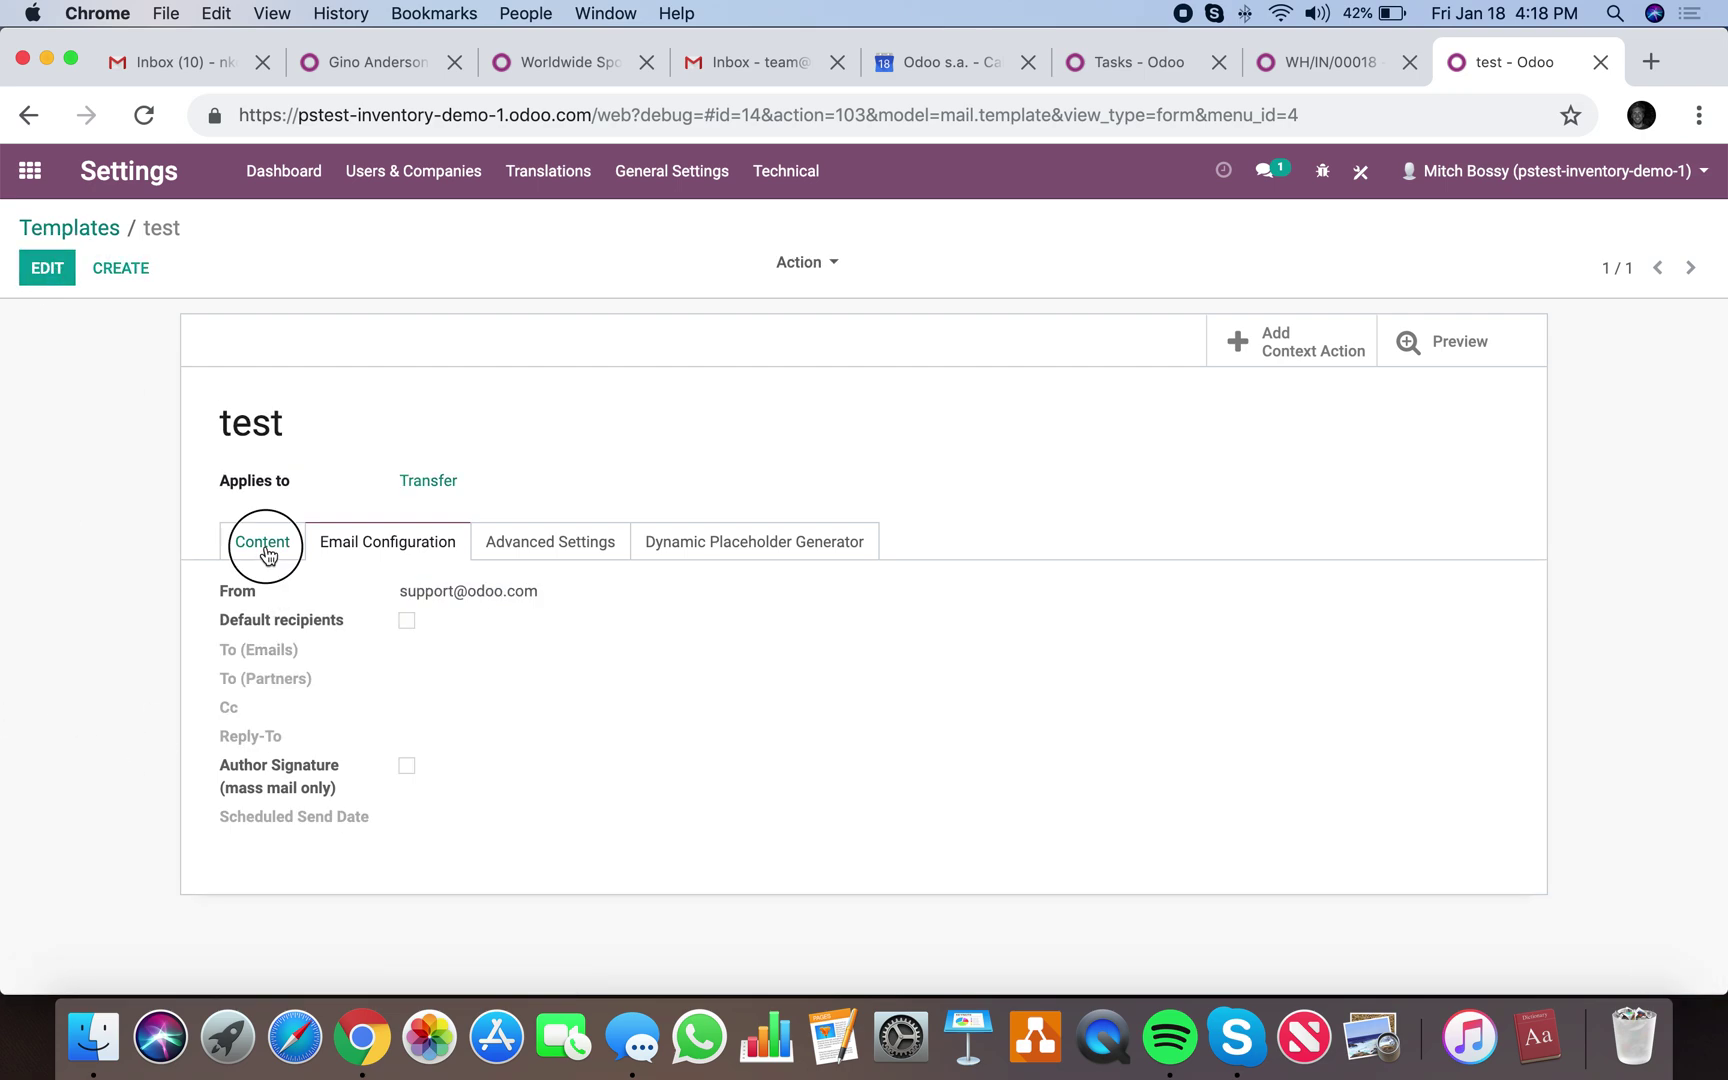
left_click(1268, 74)
Set the Send email child action to use the test template and save it.
left_click(1182, 478)
left_click(1188, 530)
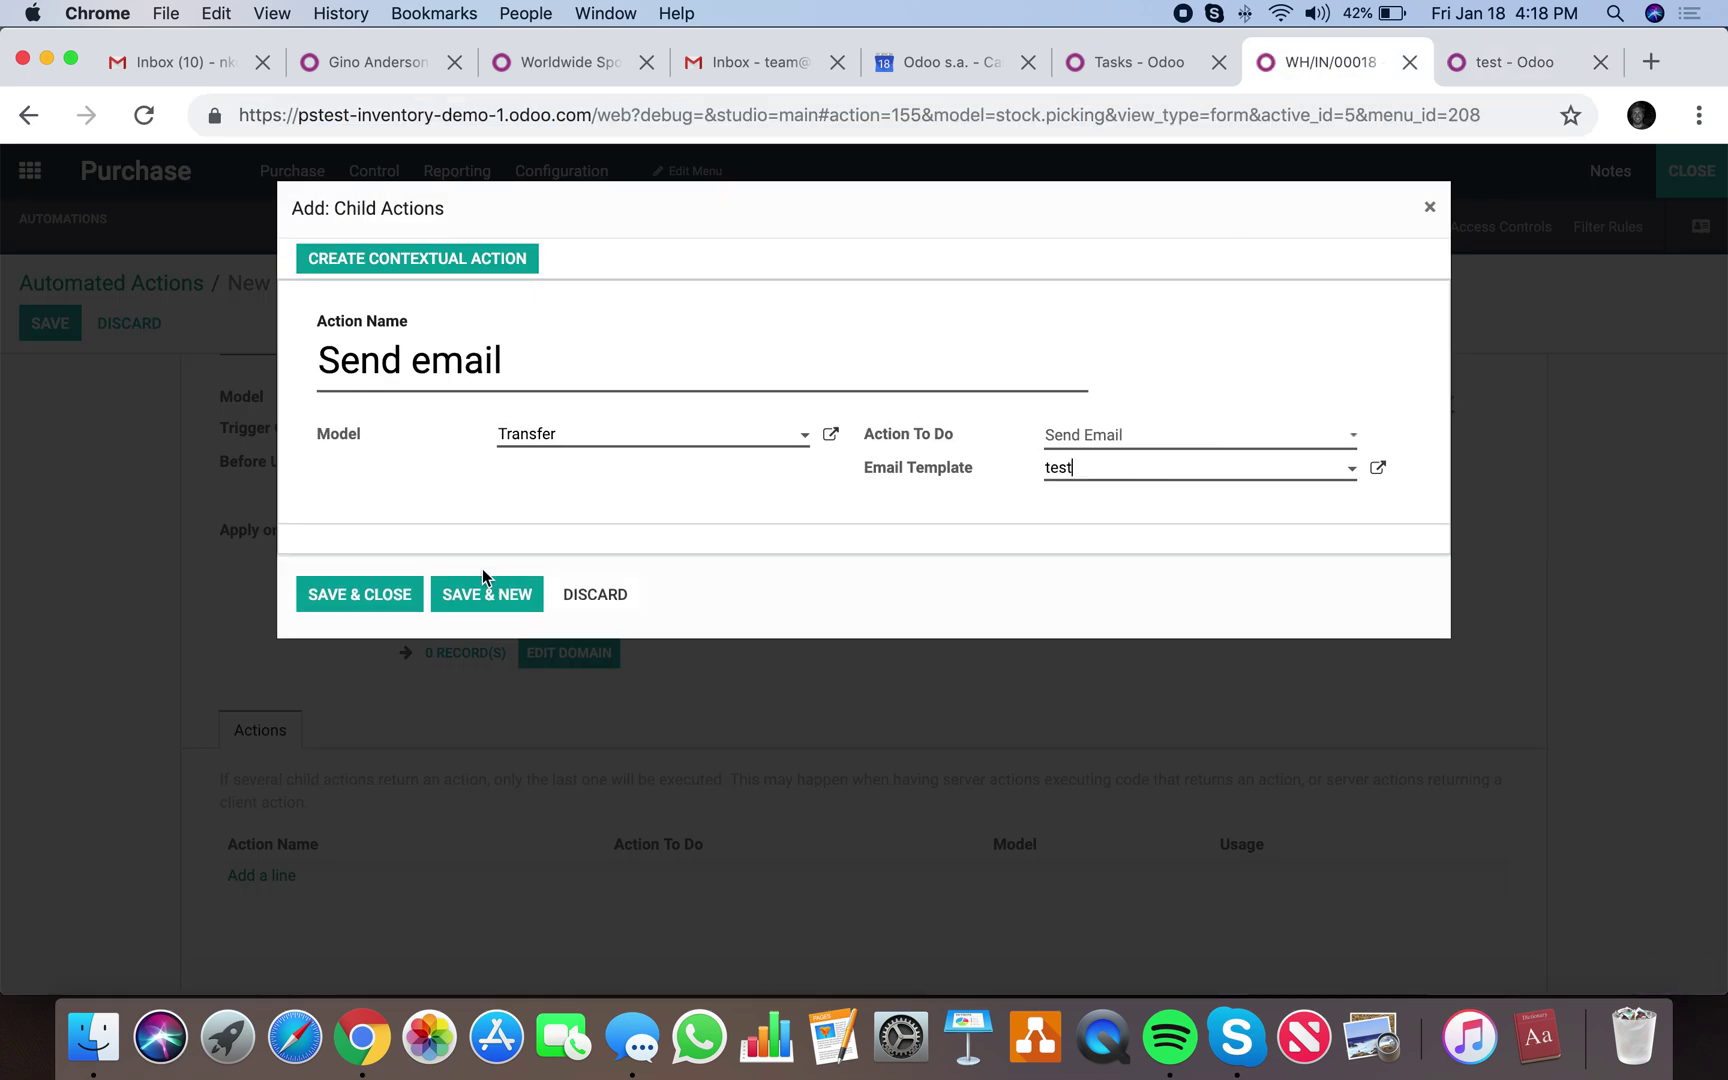
left_click(367, 596)
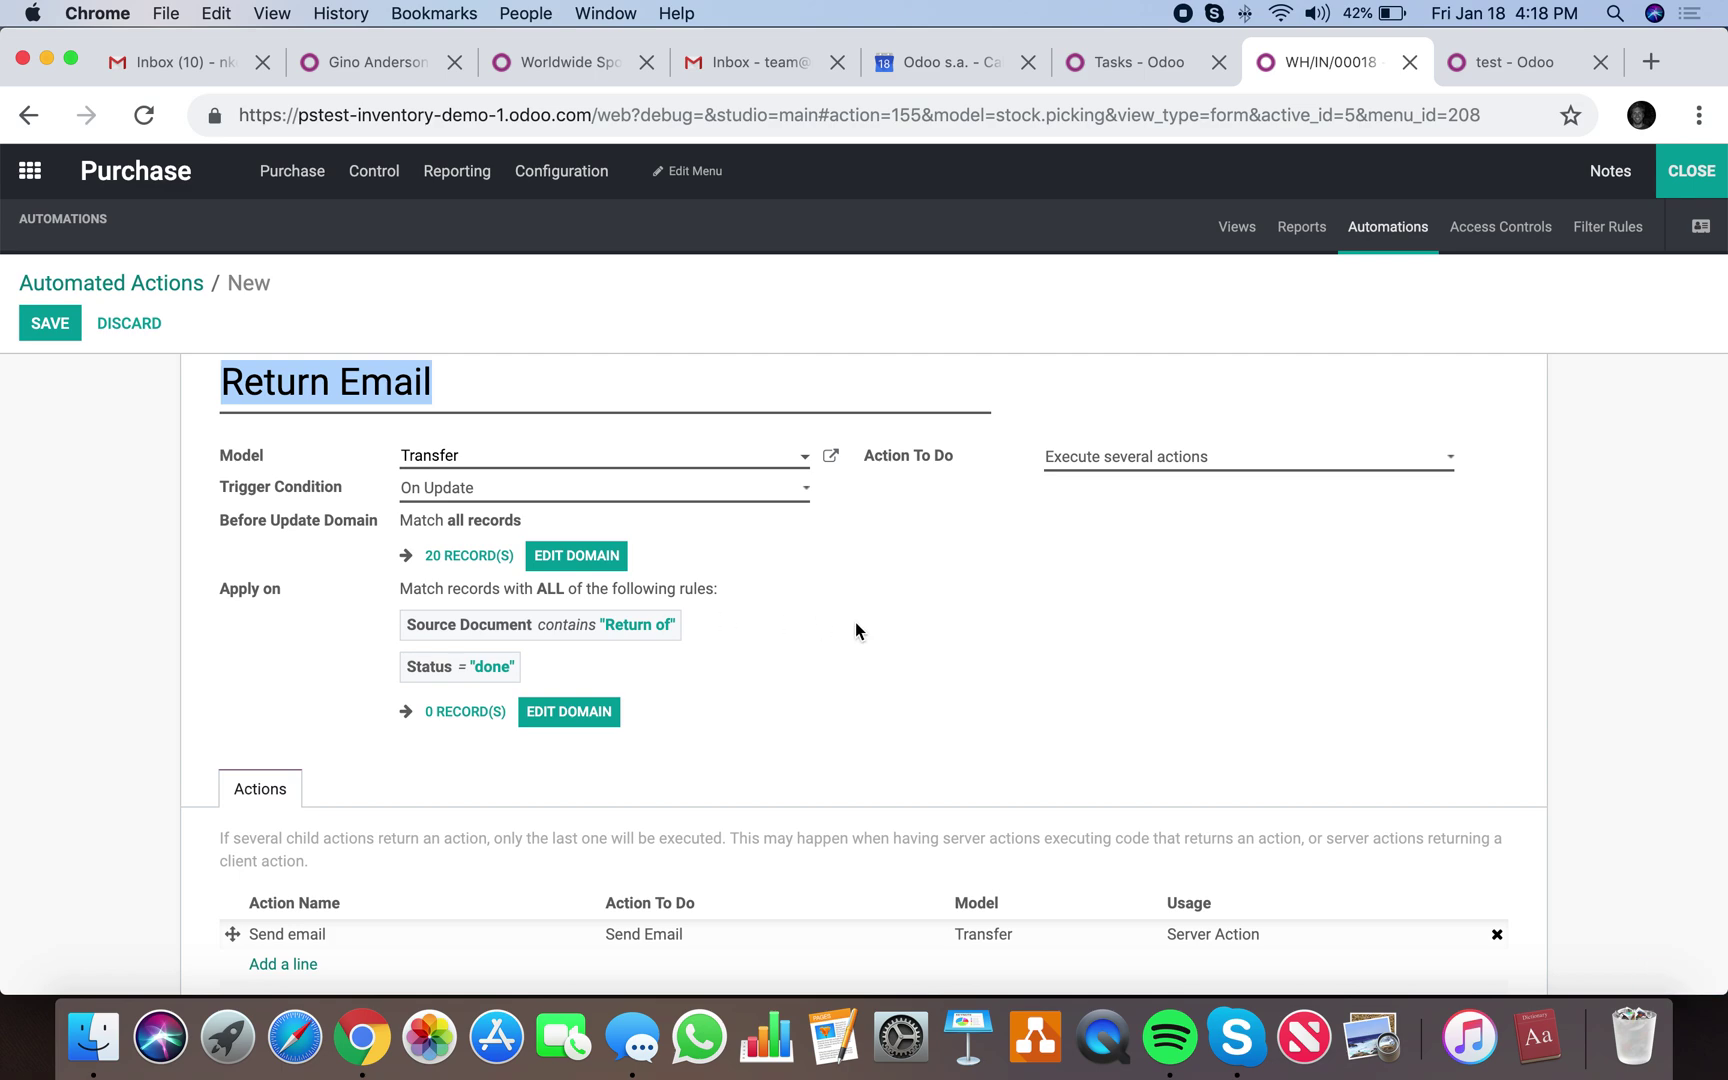
Create a Next Activity child action on Transfer that creates a To Do activity.
scroll(873, 626, "down", 2)
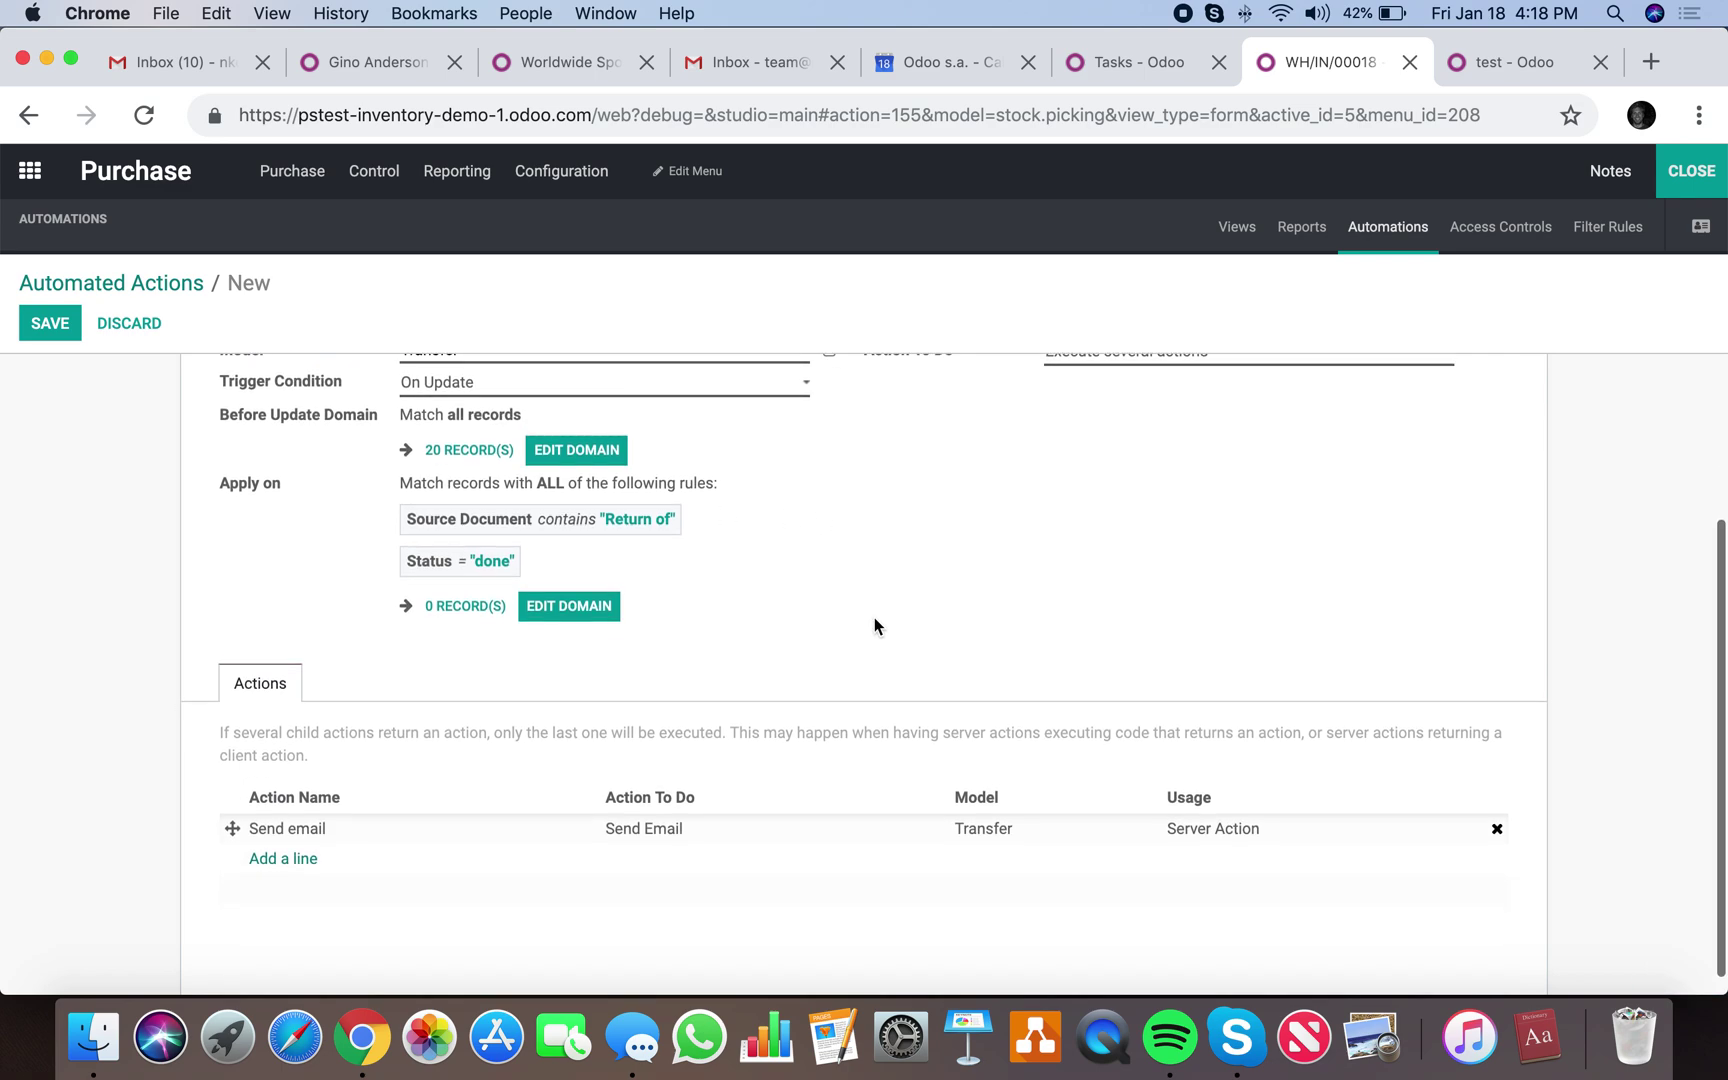
left_click(290, 858)
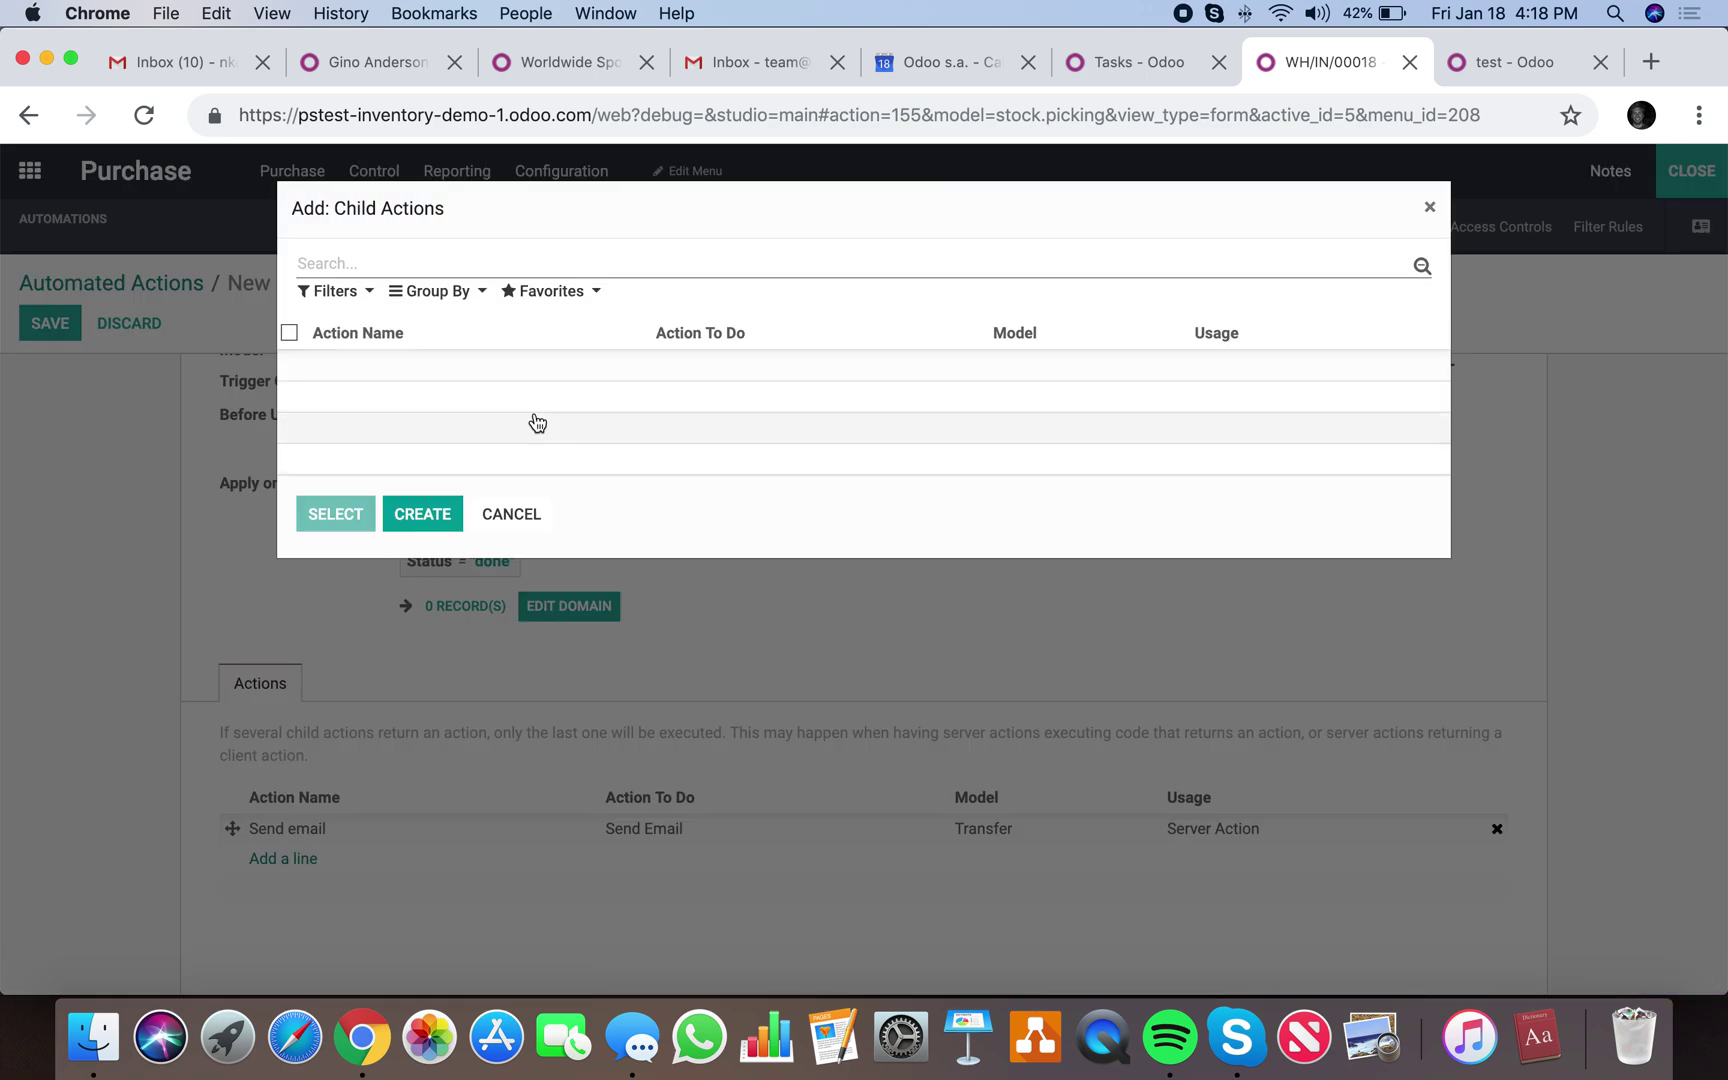
left_click(450, 512)
type("Next Activity")
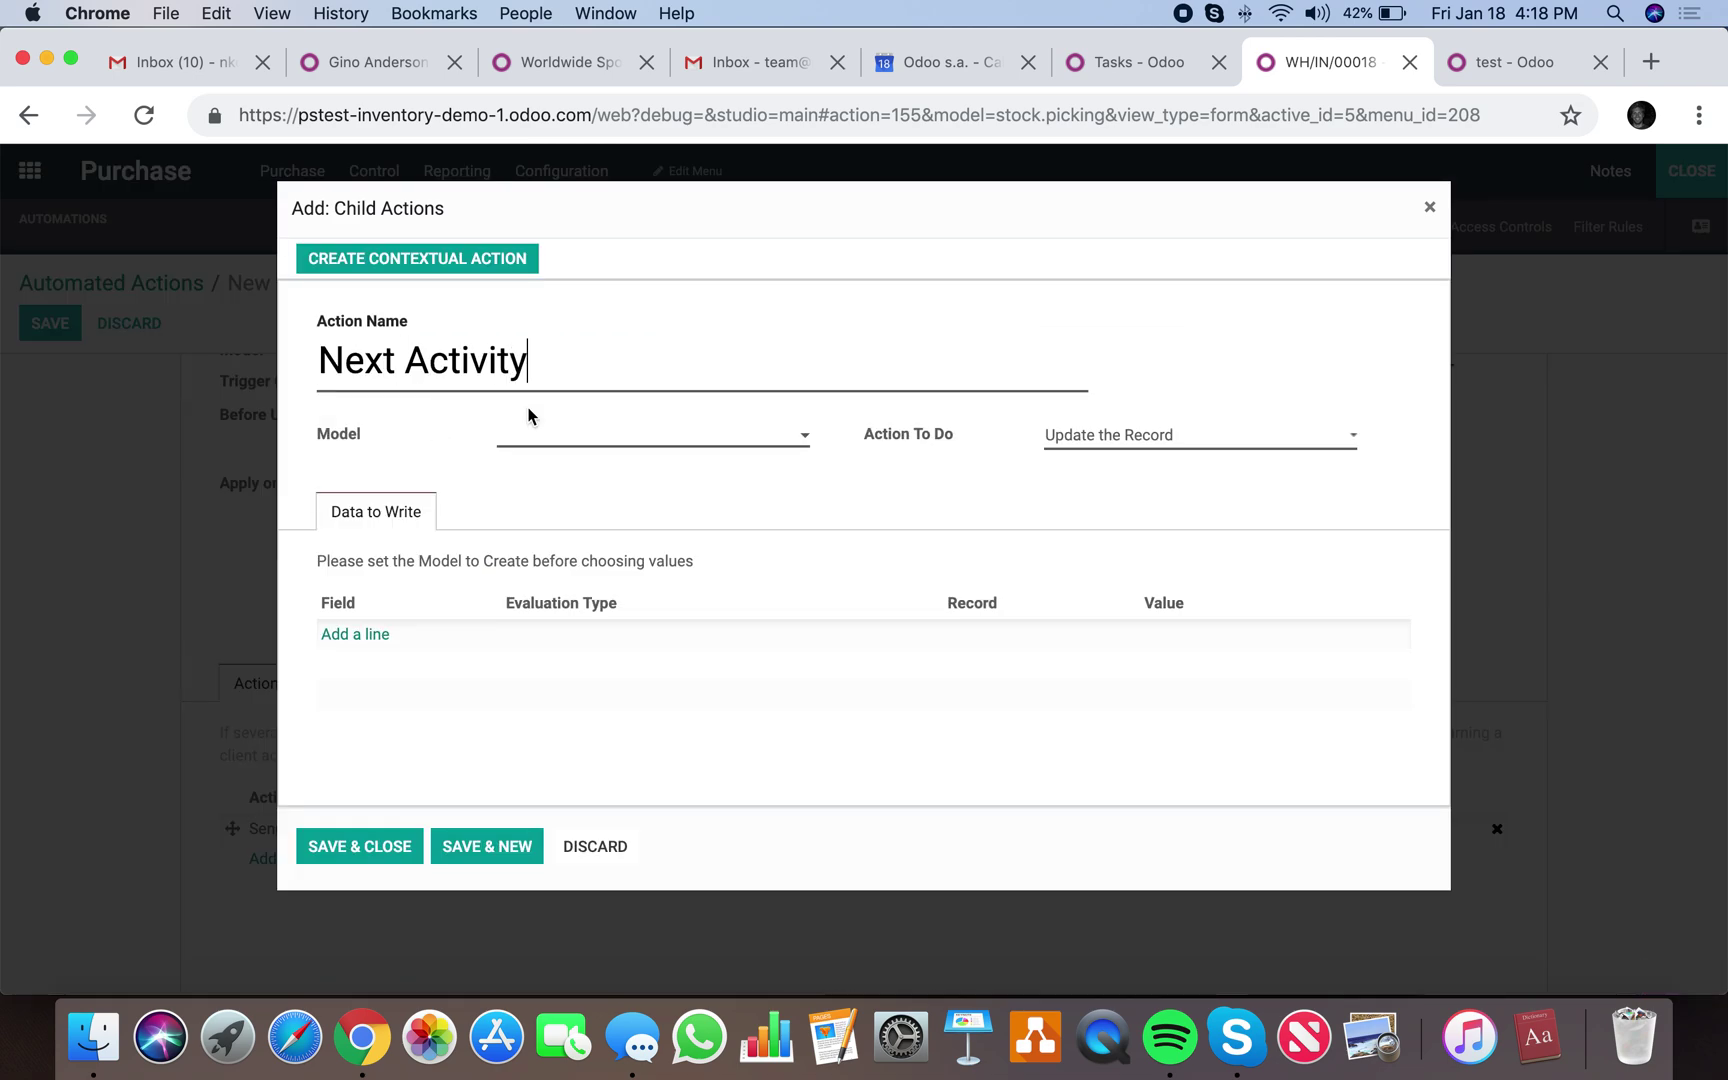
left_click(568, 445)
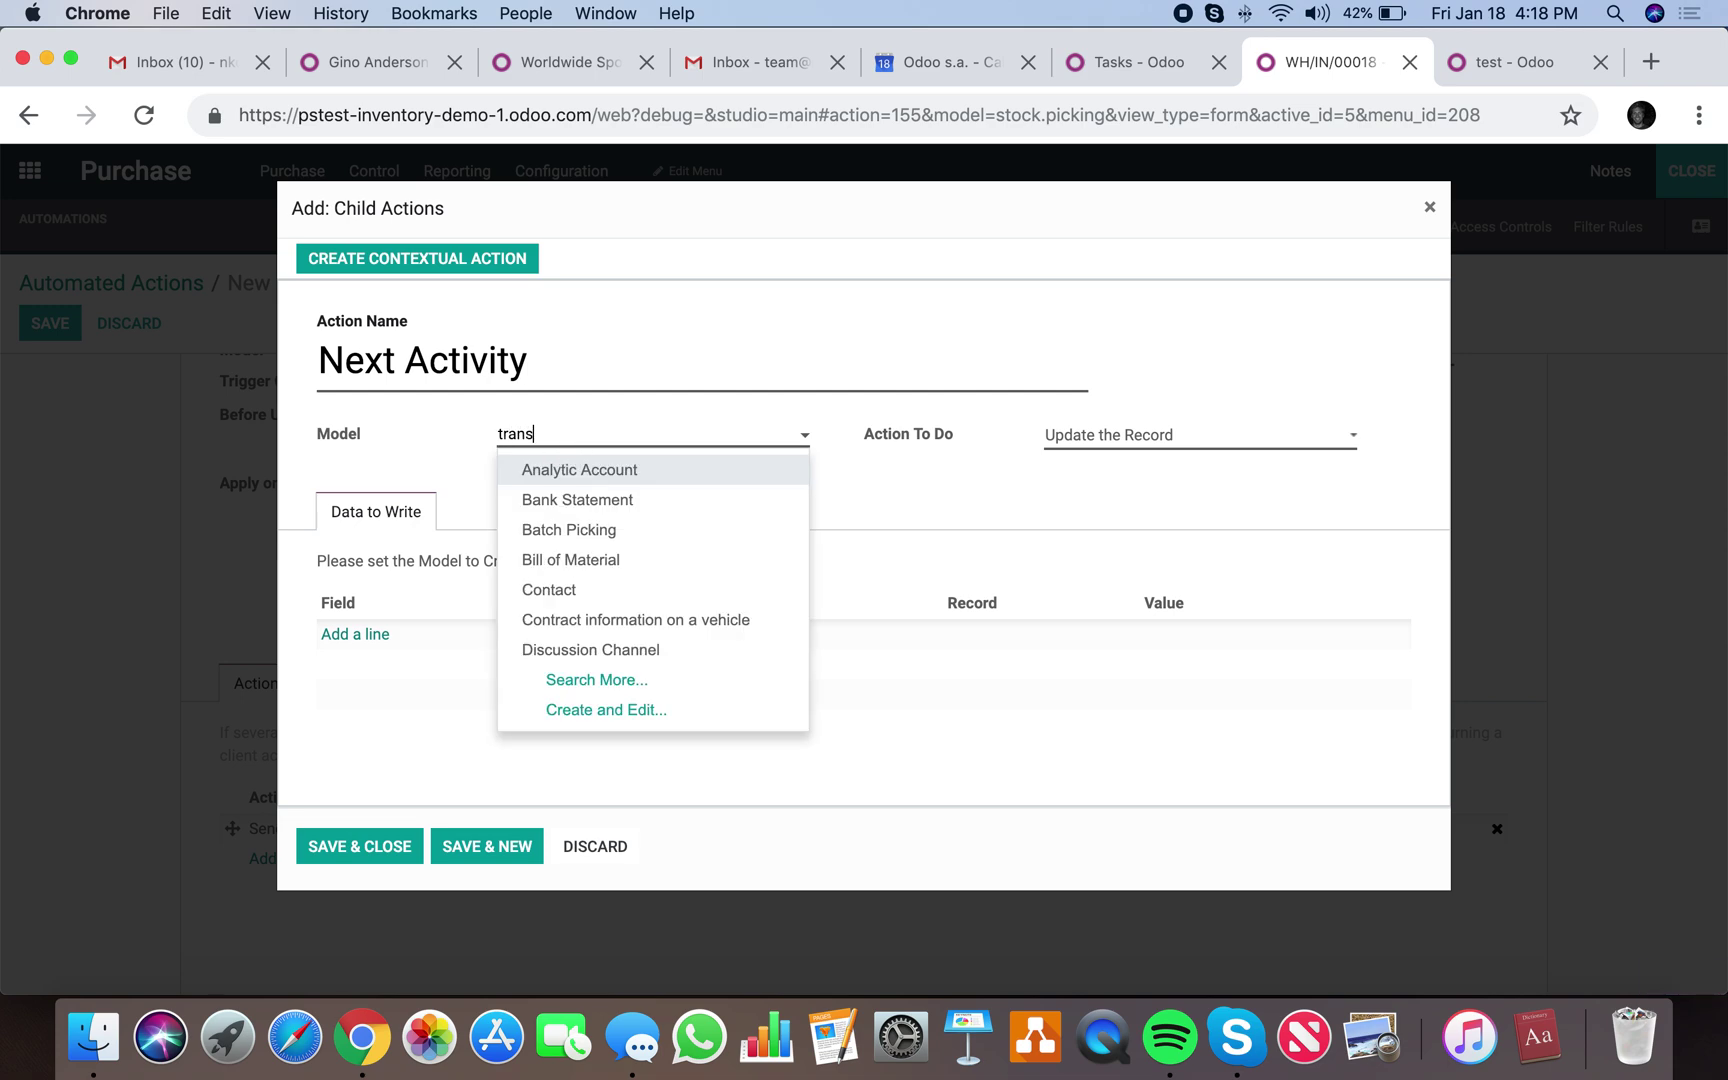
left_click(601, 472)
left_click(1122, 442)
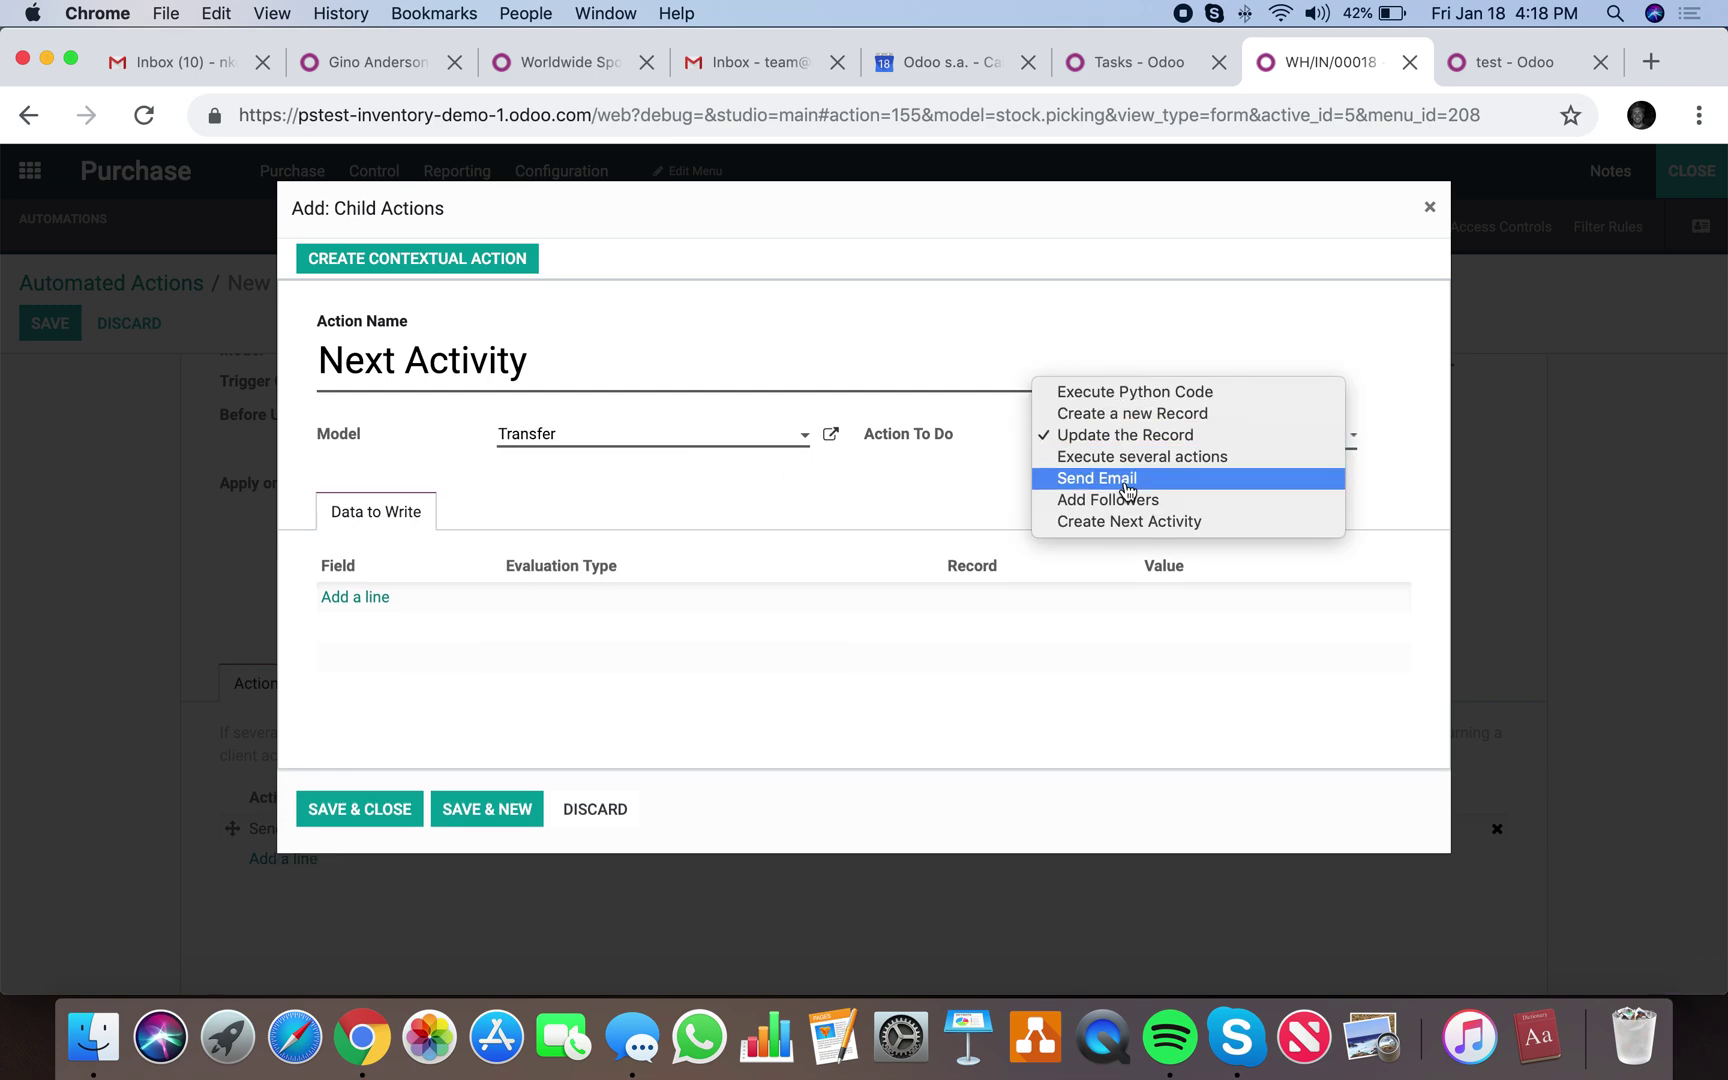
left_click(1125, 522)
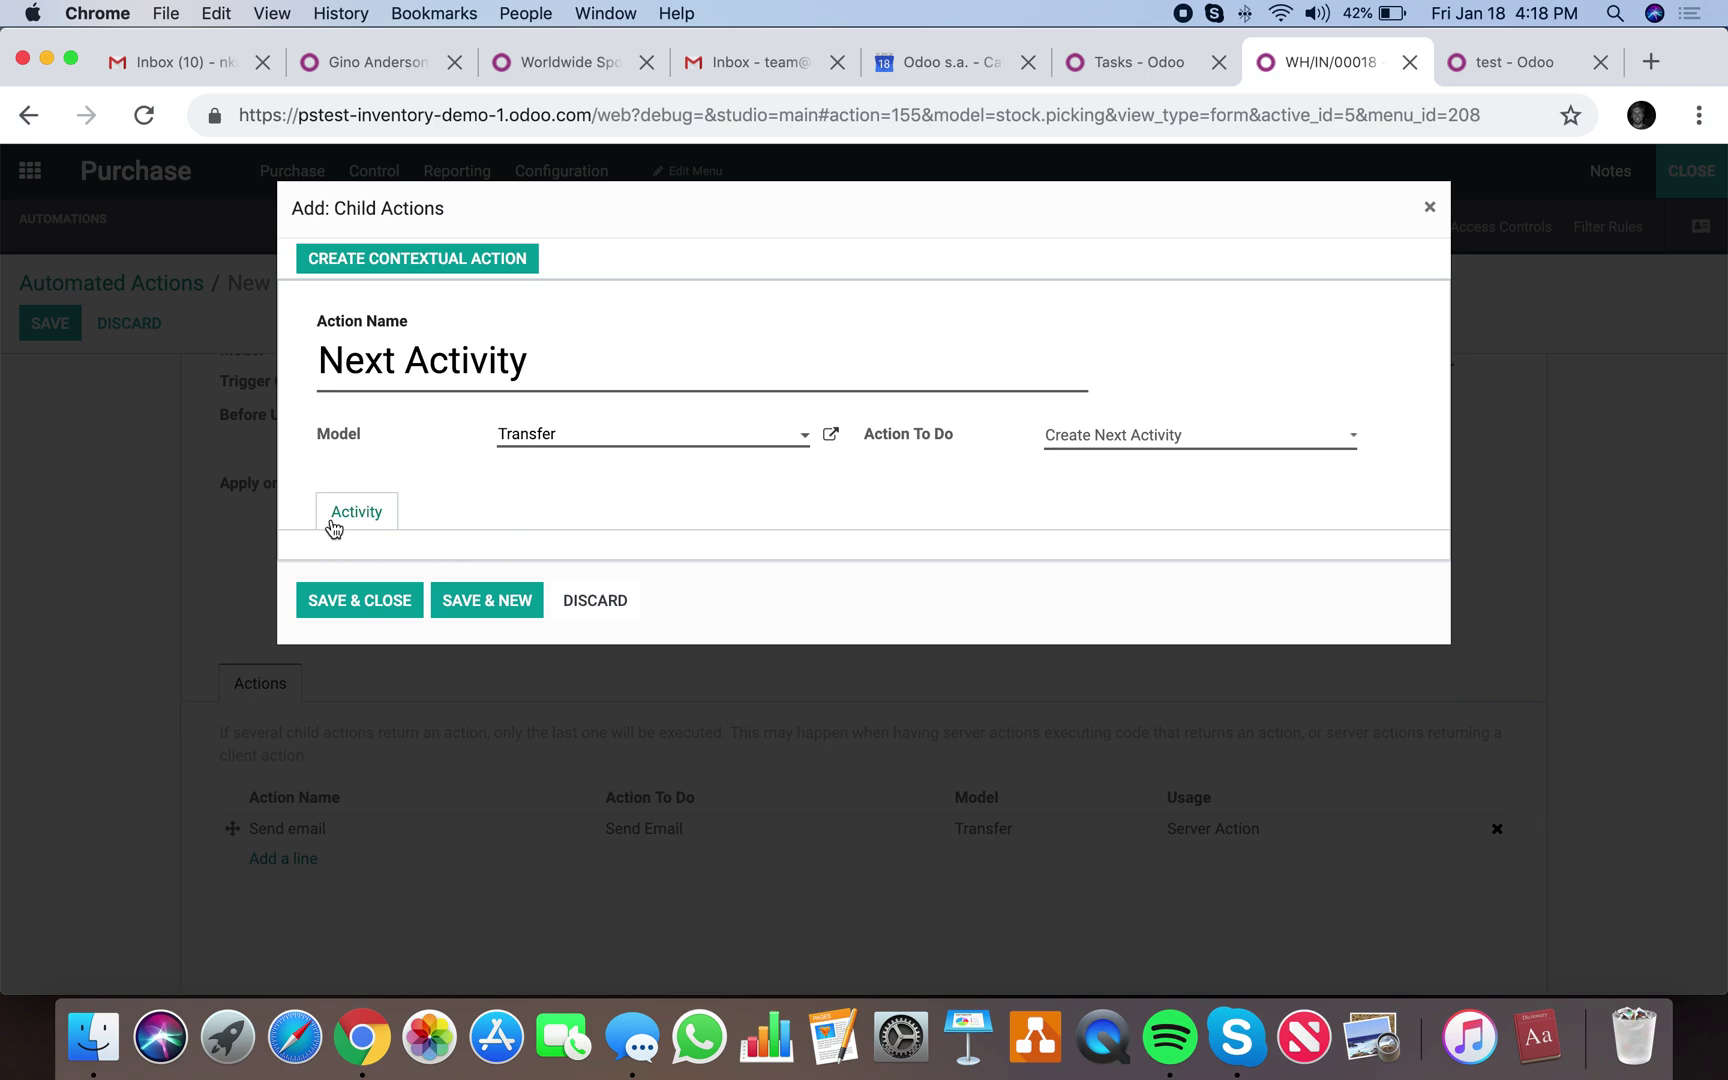
left_click(577, 578)
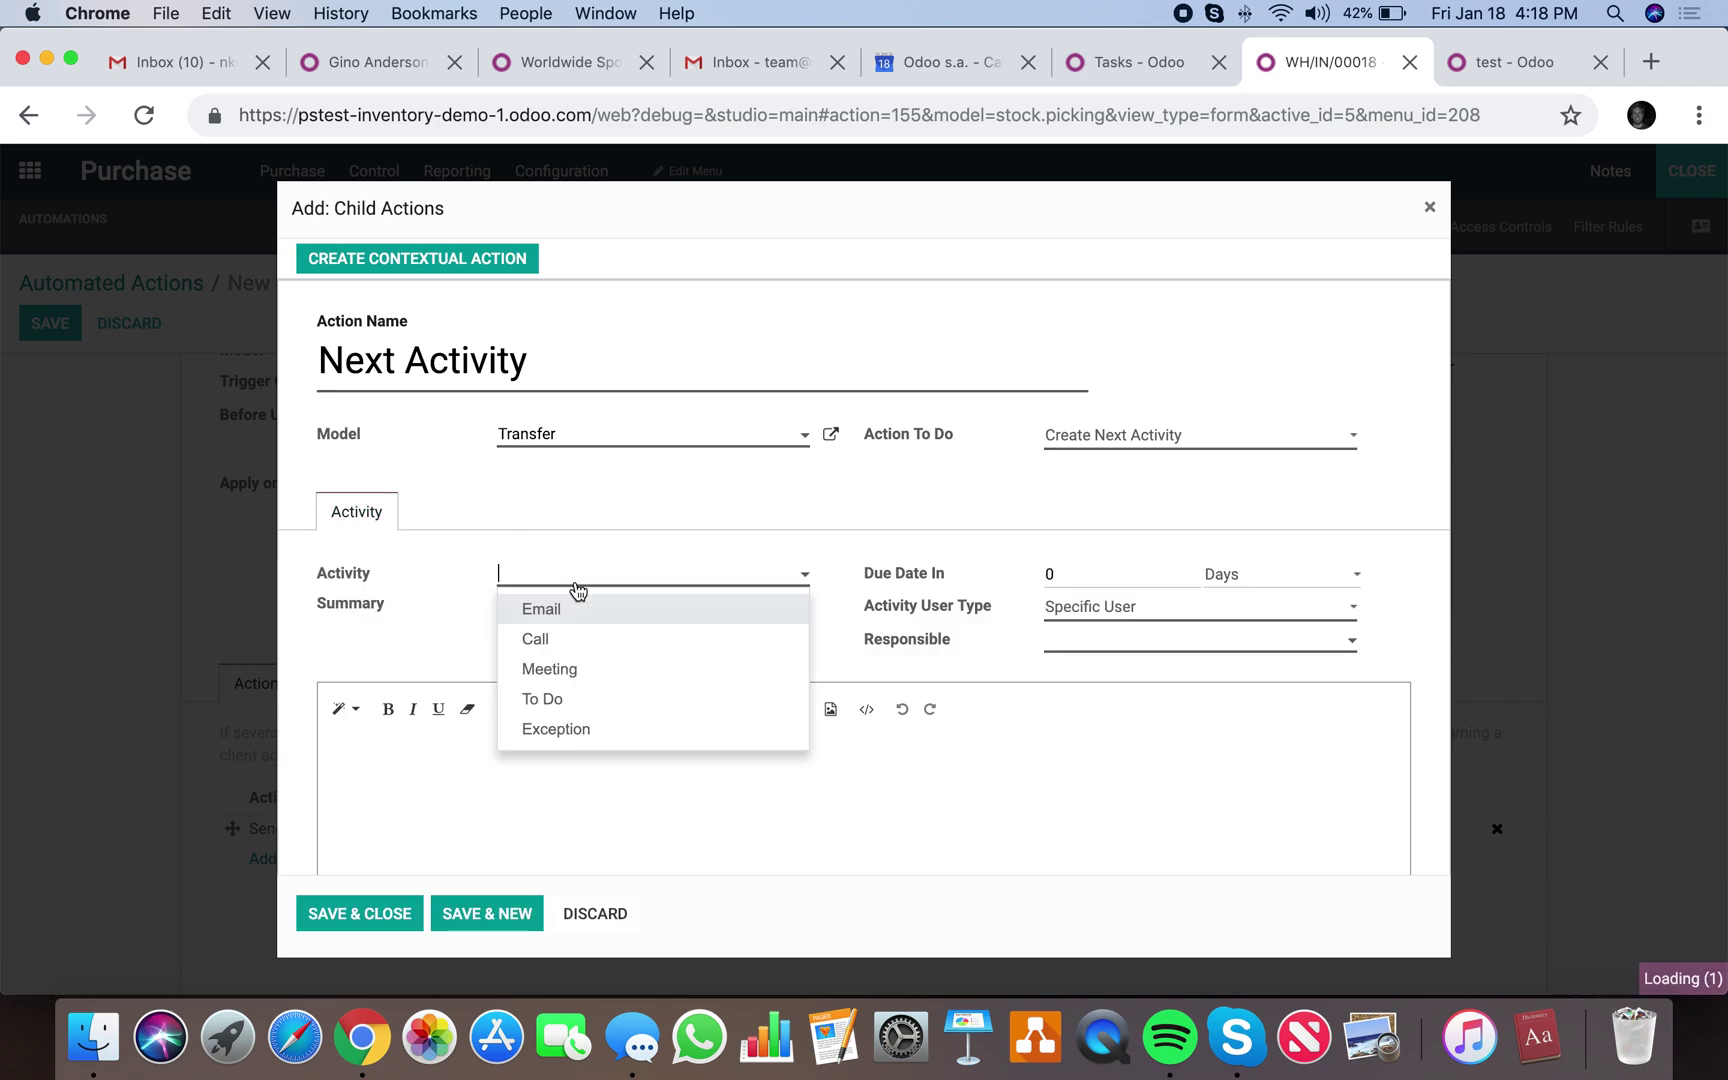
left_click(656, 698)
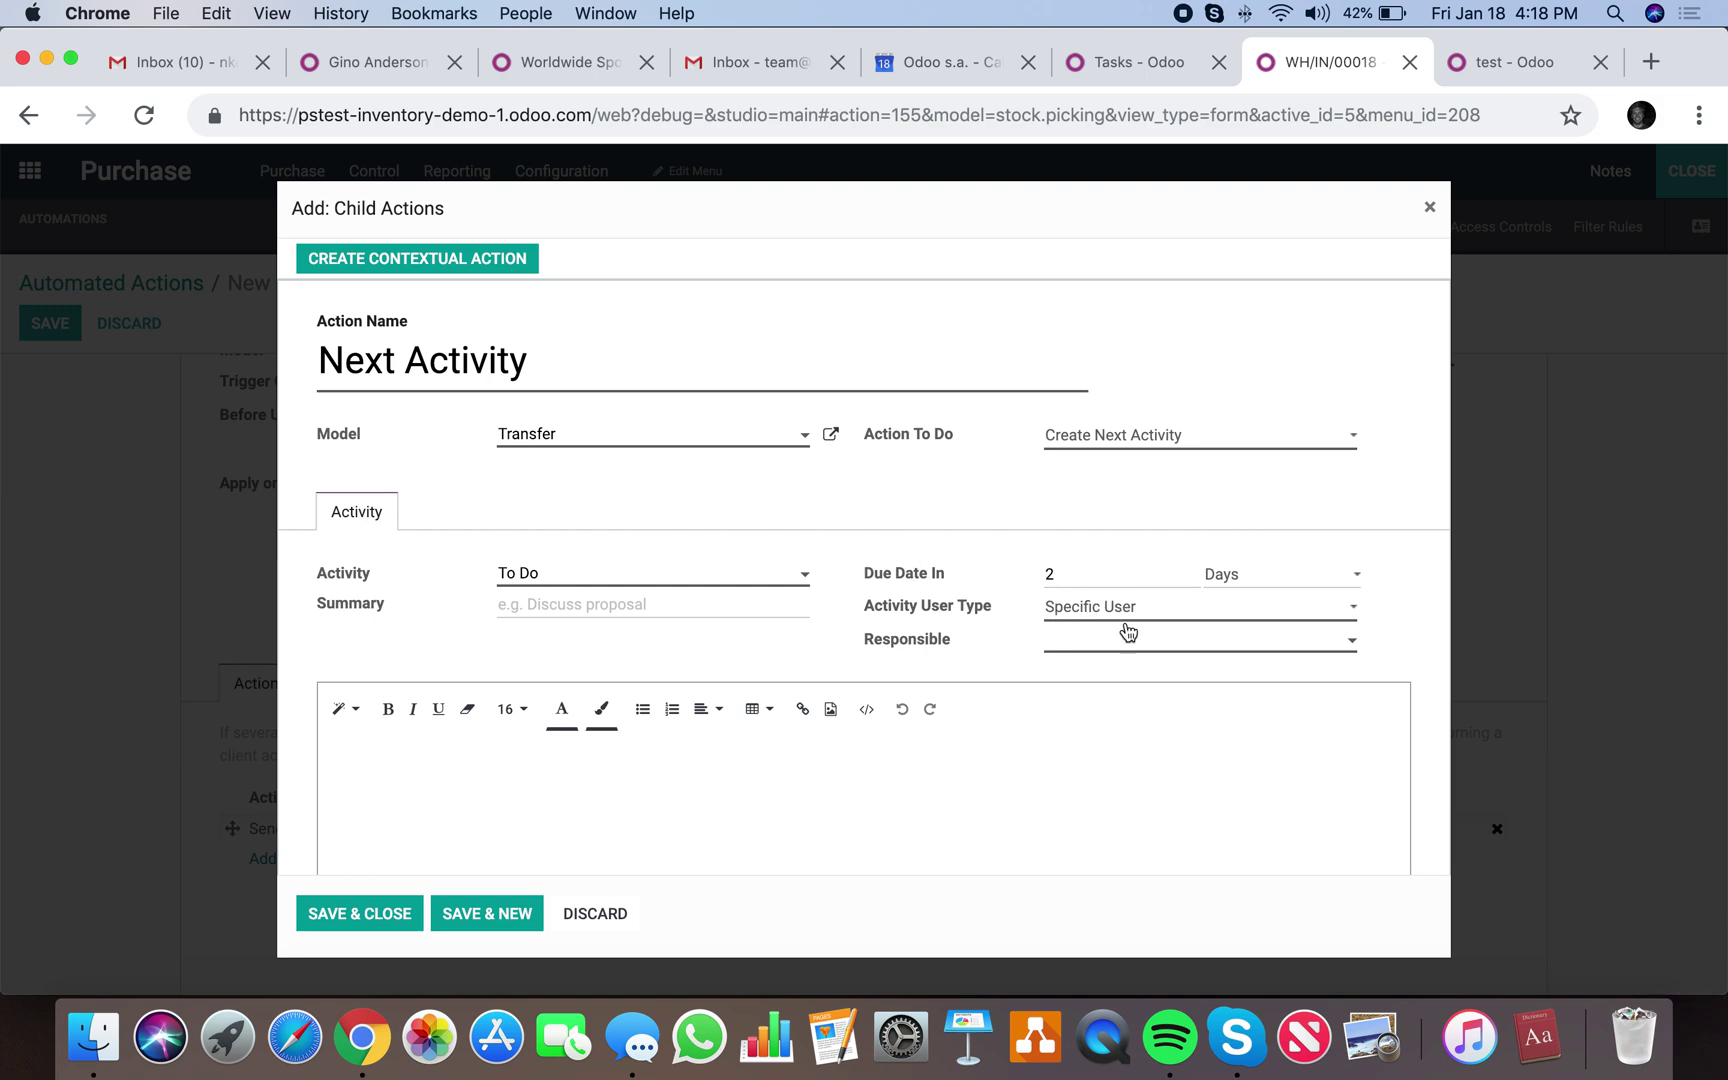
Assign the activity to the listed user, enter the Process Refund summary and note, and save.
scroll(1128, 632, "down", 1)
left_click(1115, 592)
left_click(1093, 617)
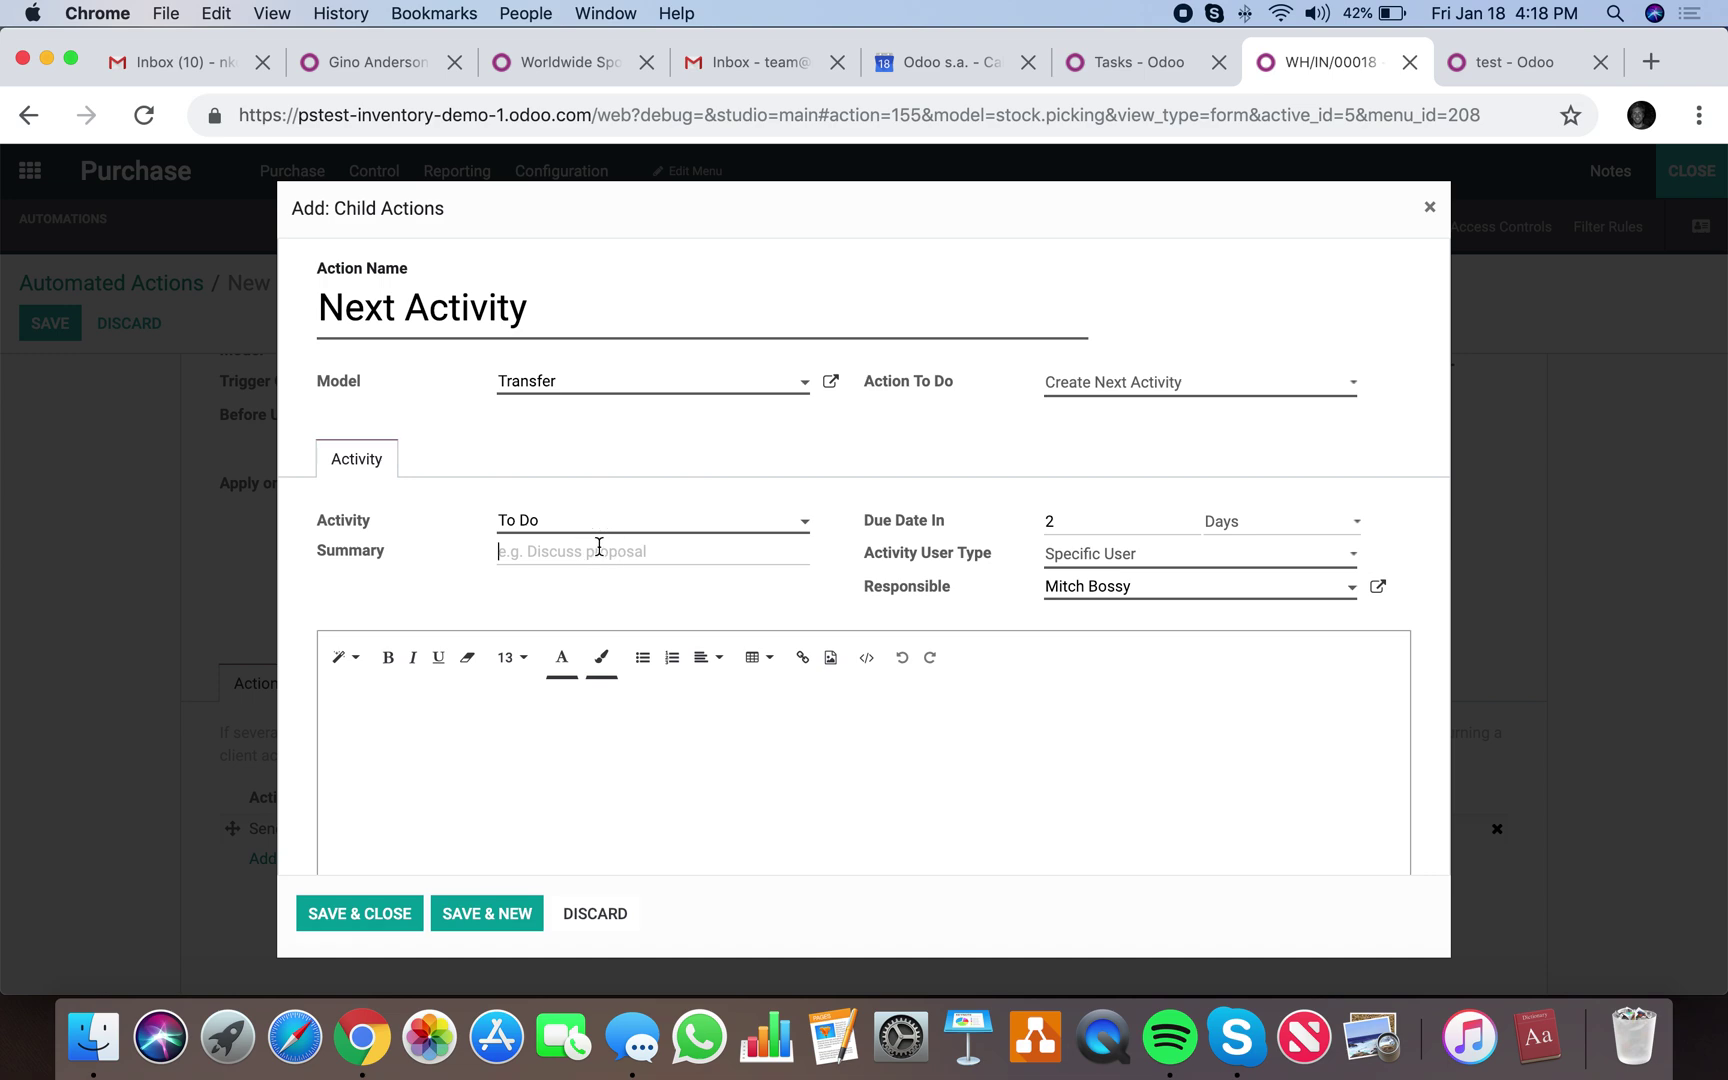
type("Proc")
key("BackSpace")
key("BackSpace")
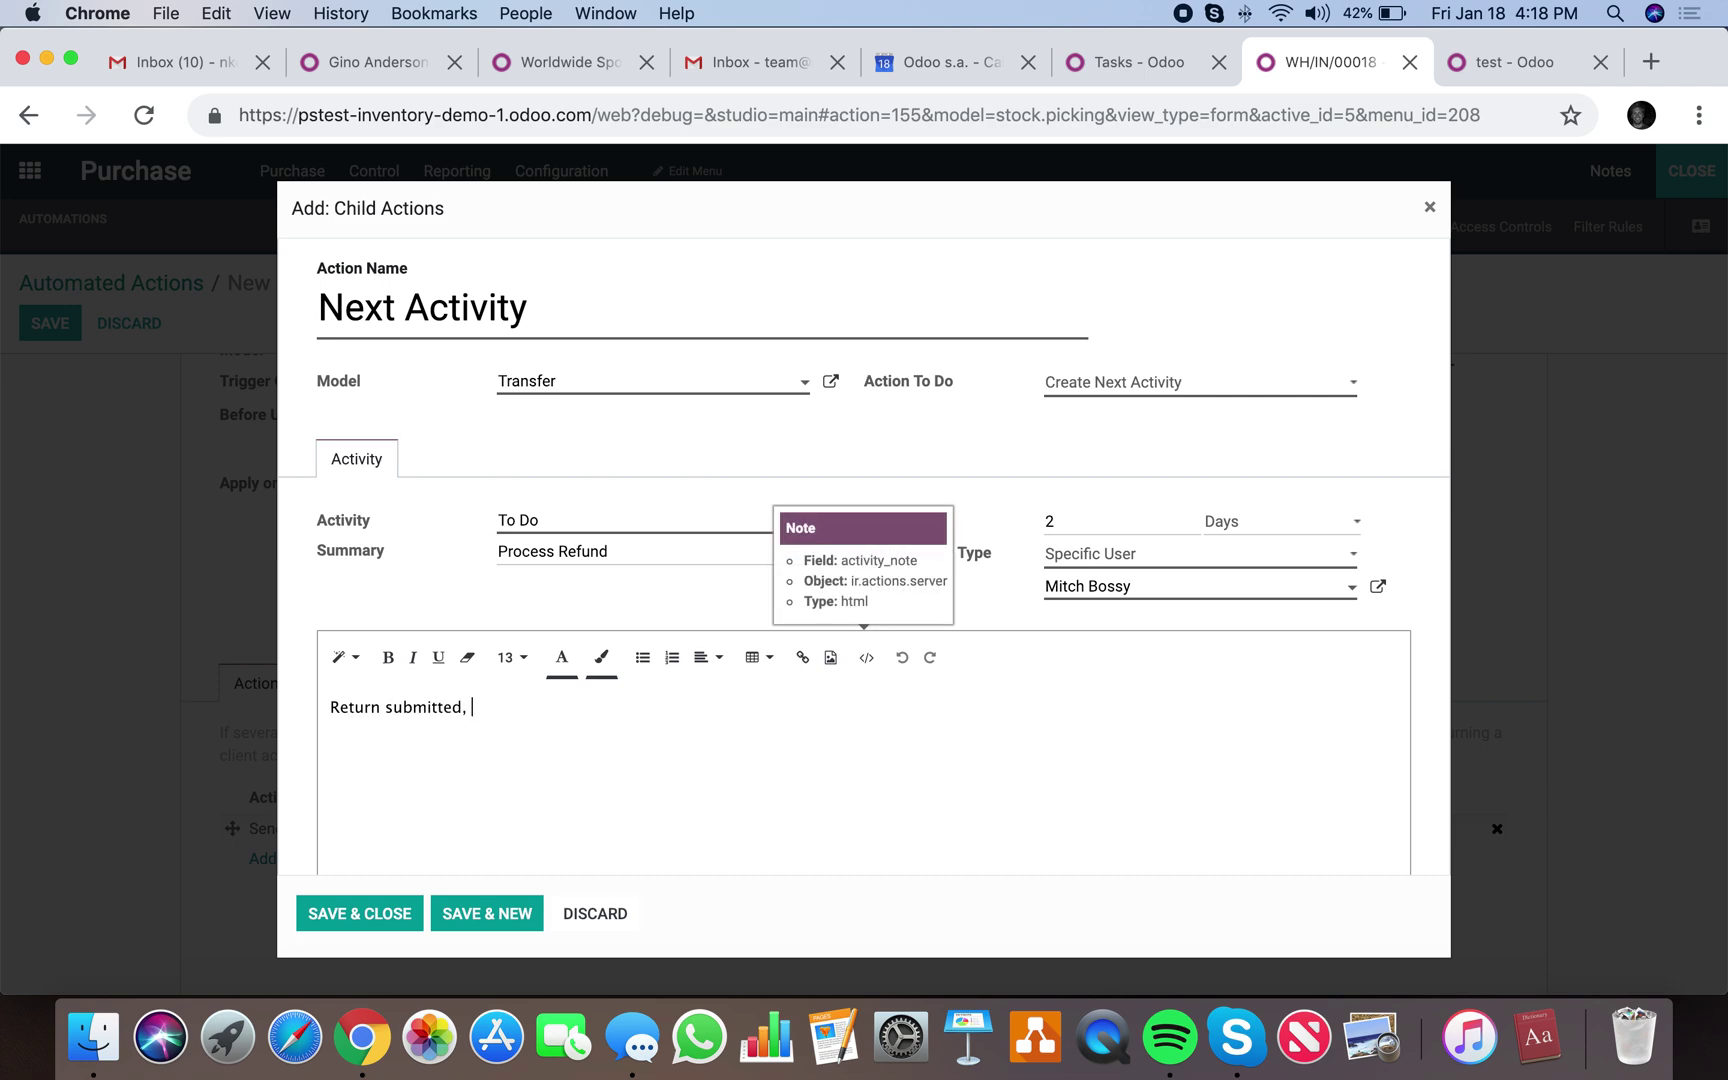
type(".")
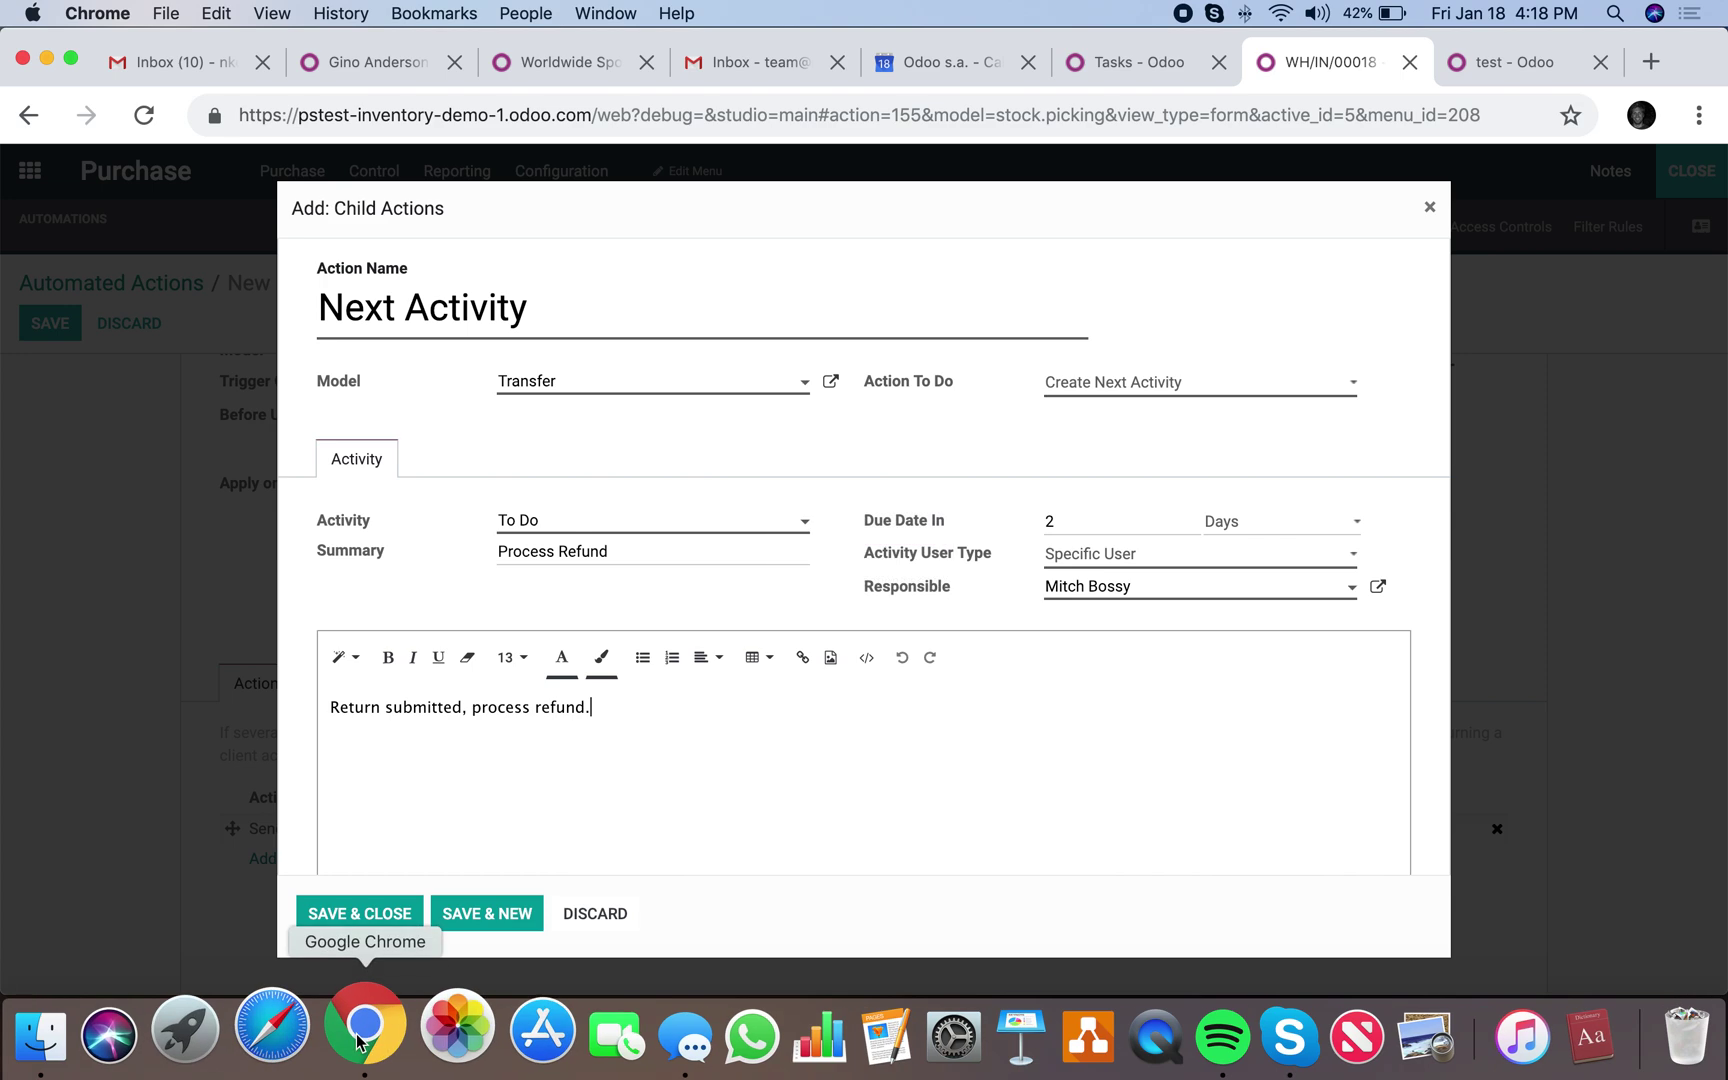
left_click(347, 910)
scroll(337, 813, "down", 1)
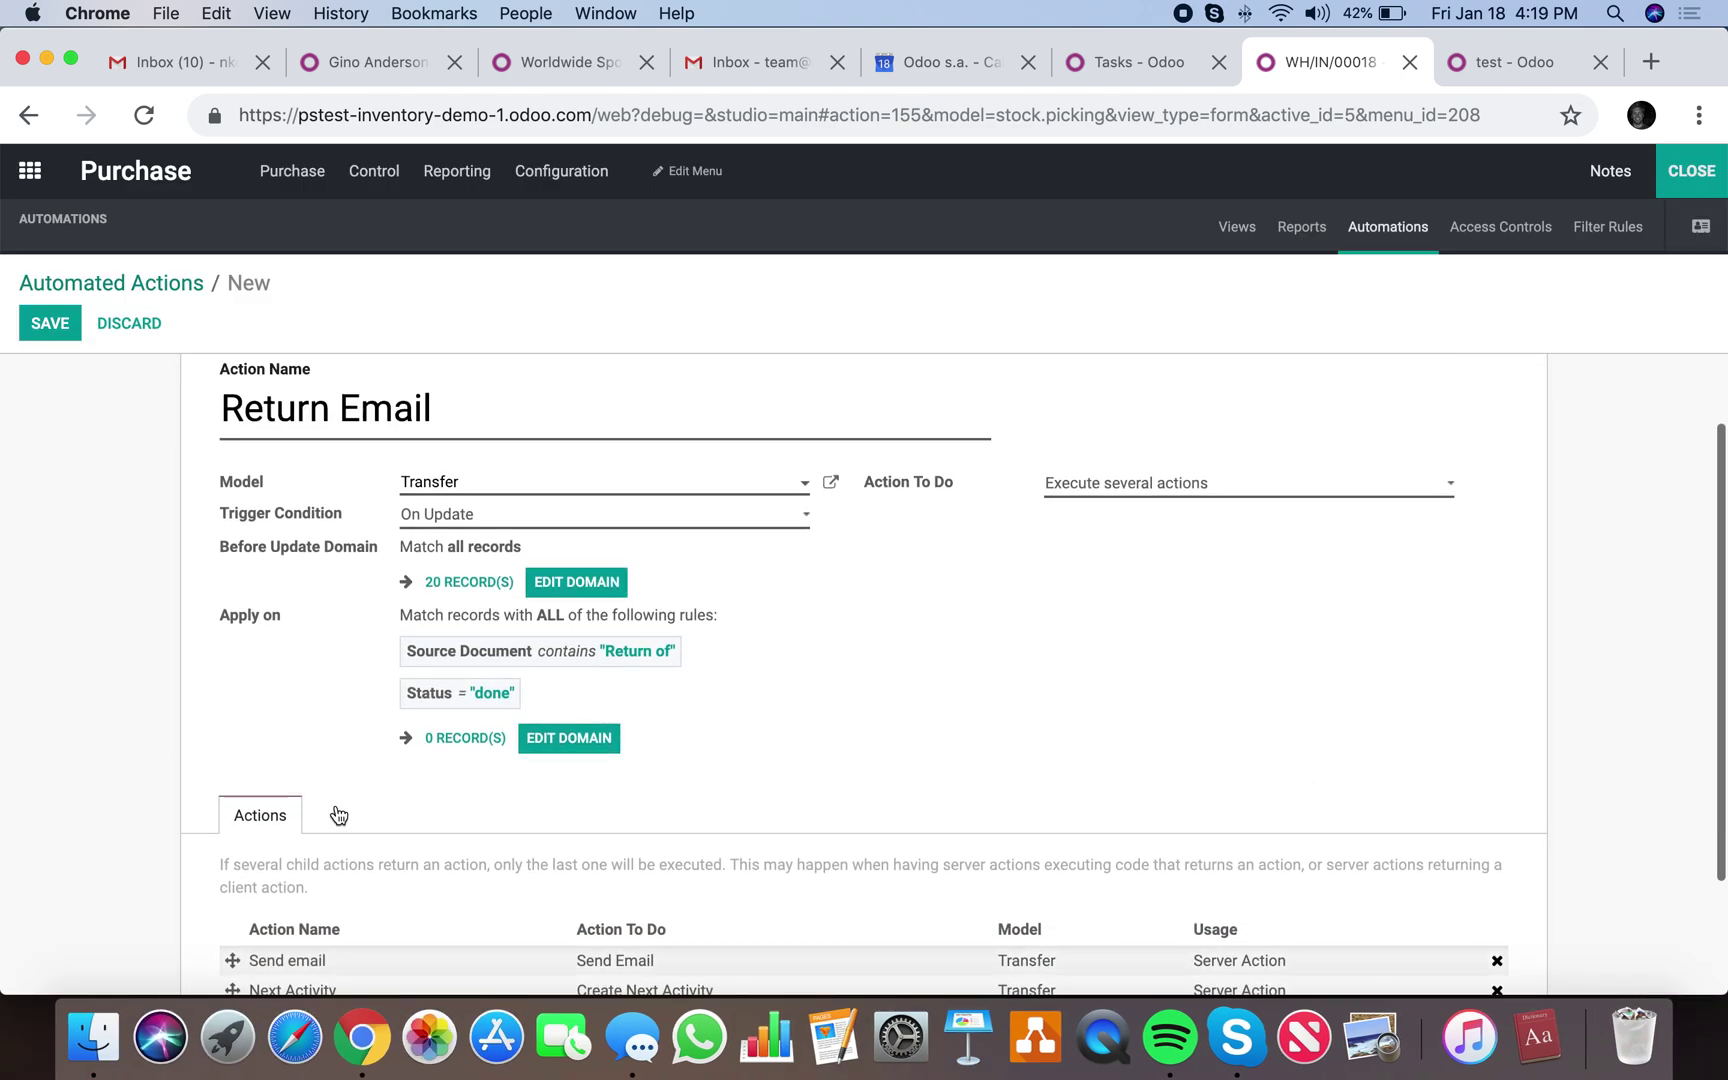
scroll(339, 814, "up", 2)
Save the Return Email action, exit Studio, and open WH/IN/00017 from Transfers filtered by 'return'.
left_click(55, 327)
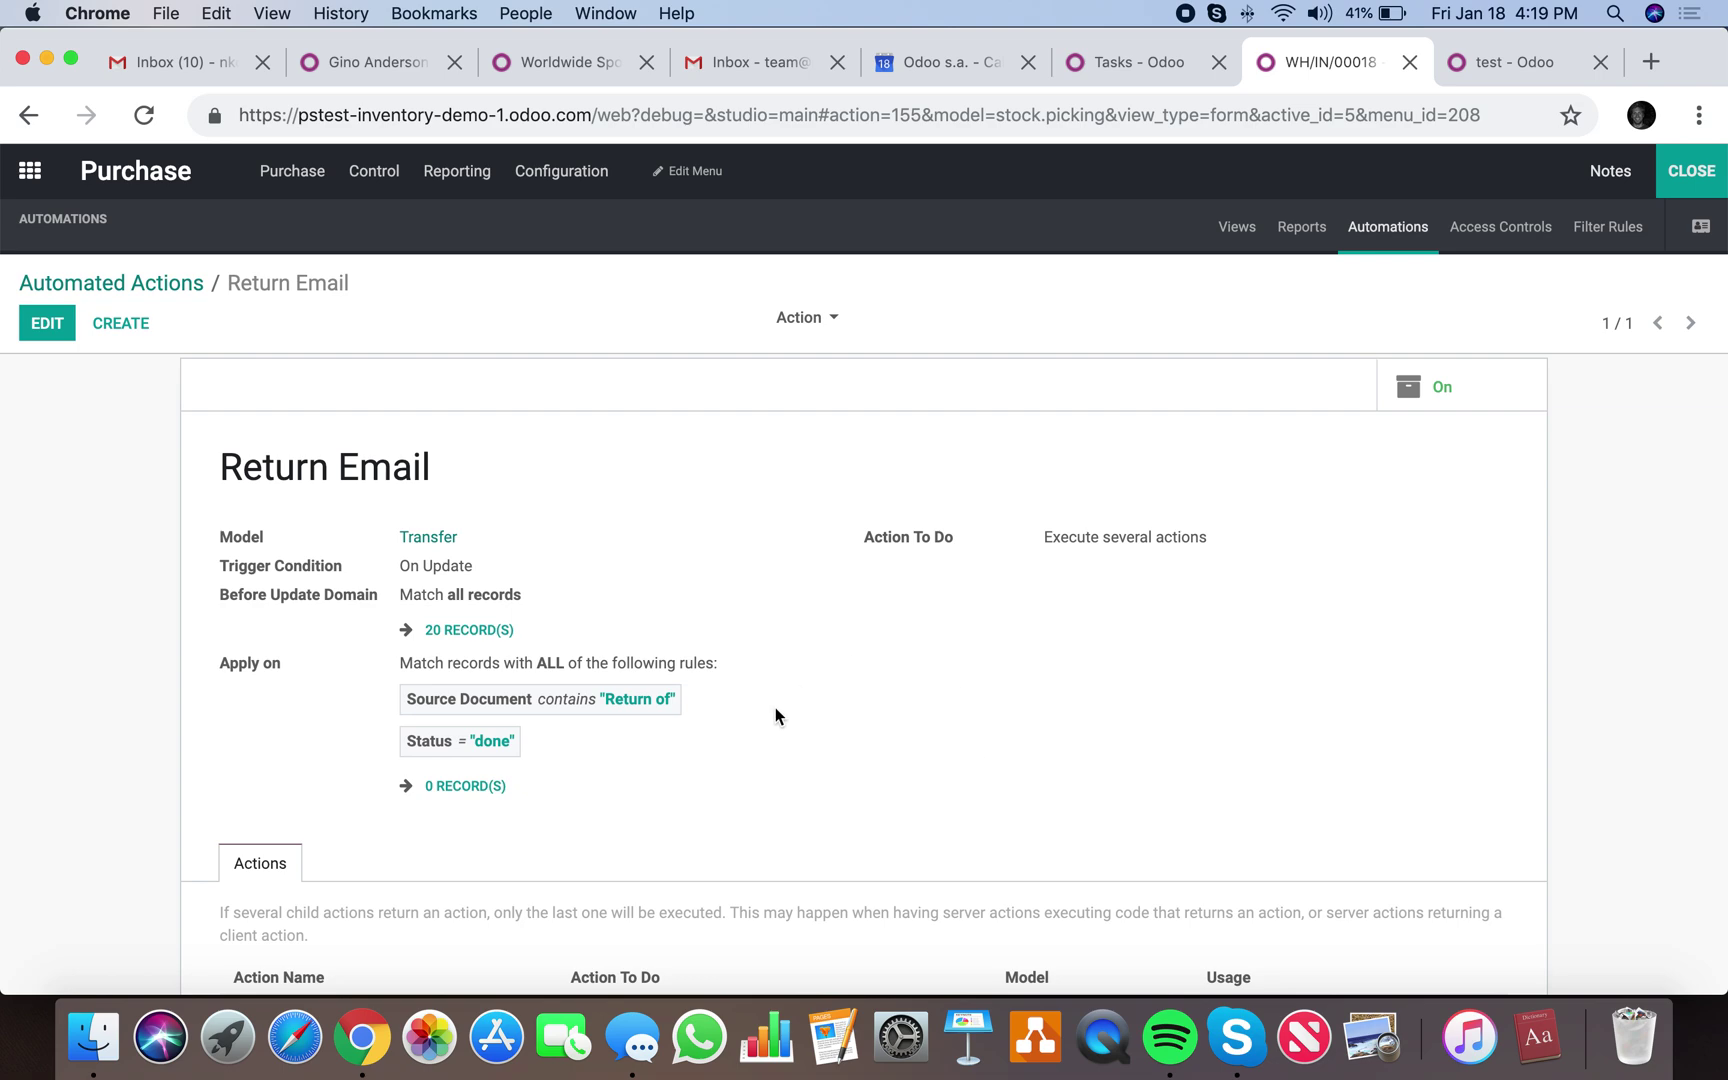
left_click(1675, 185)
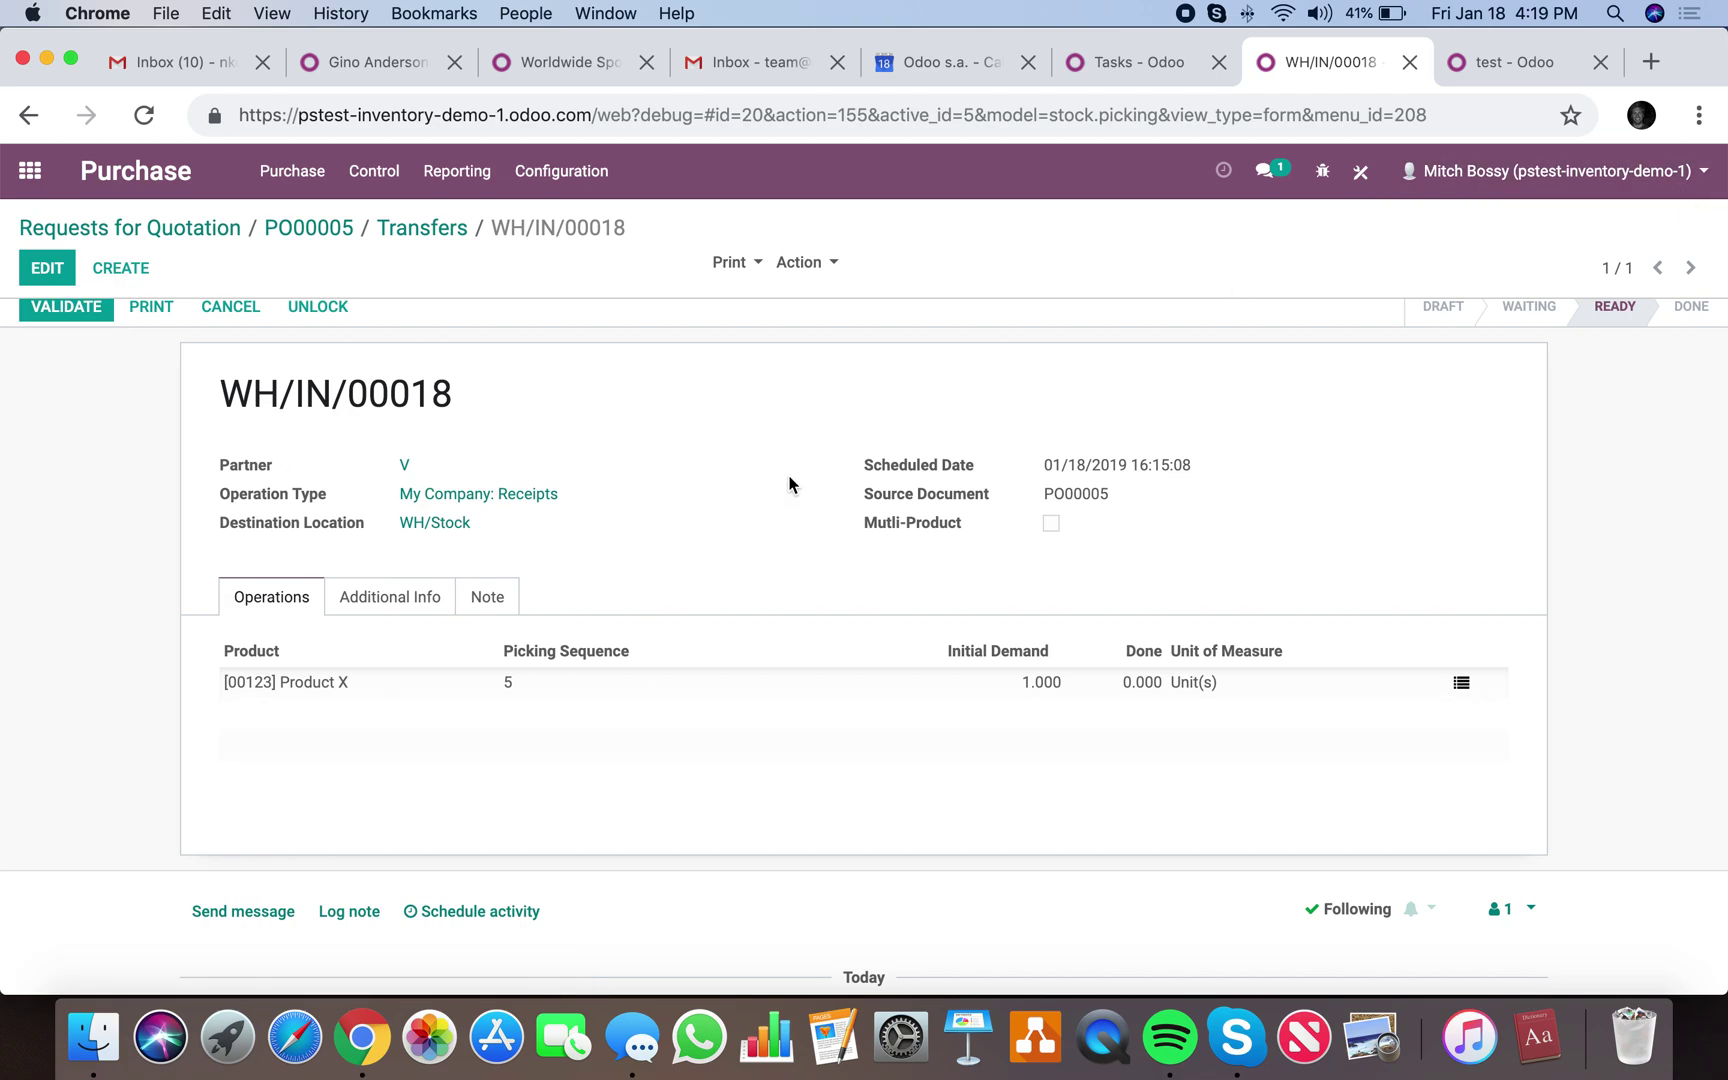
left_click(14, 174)
type("tranf")
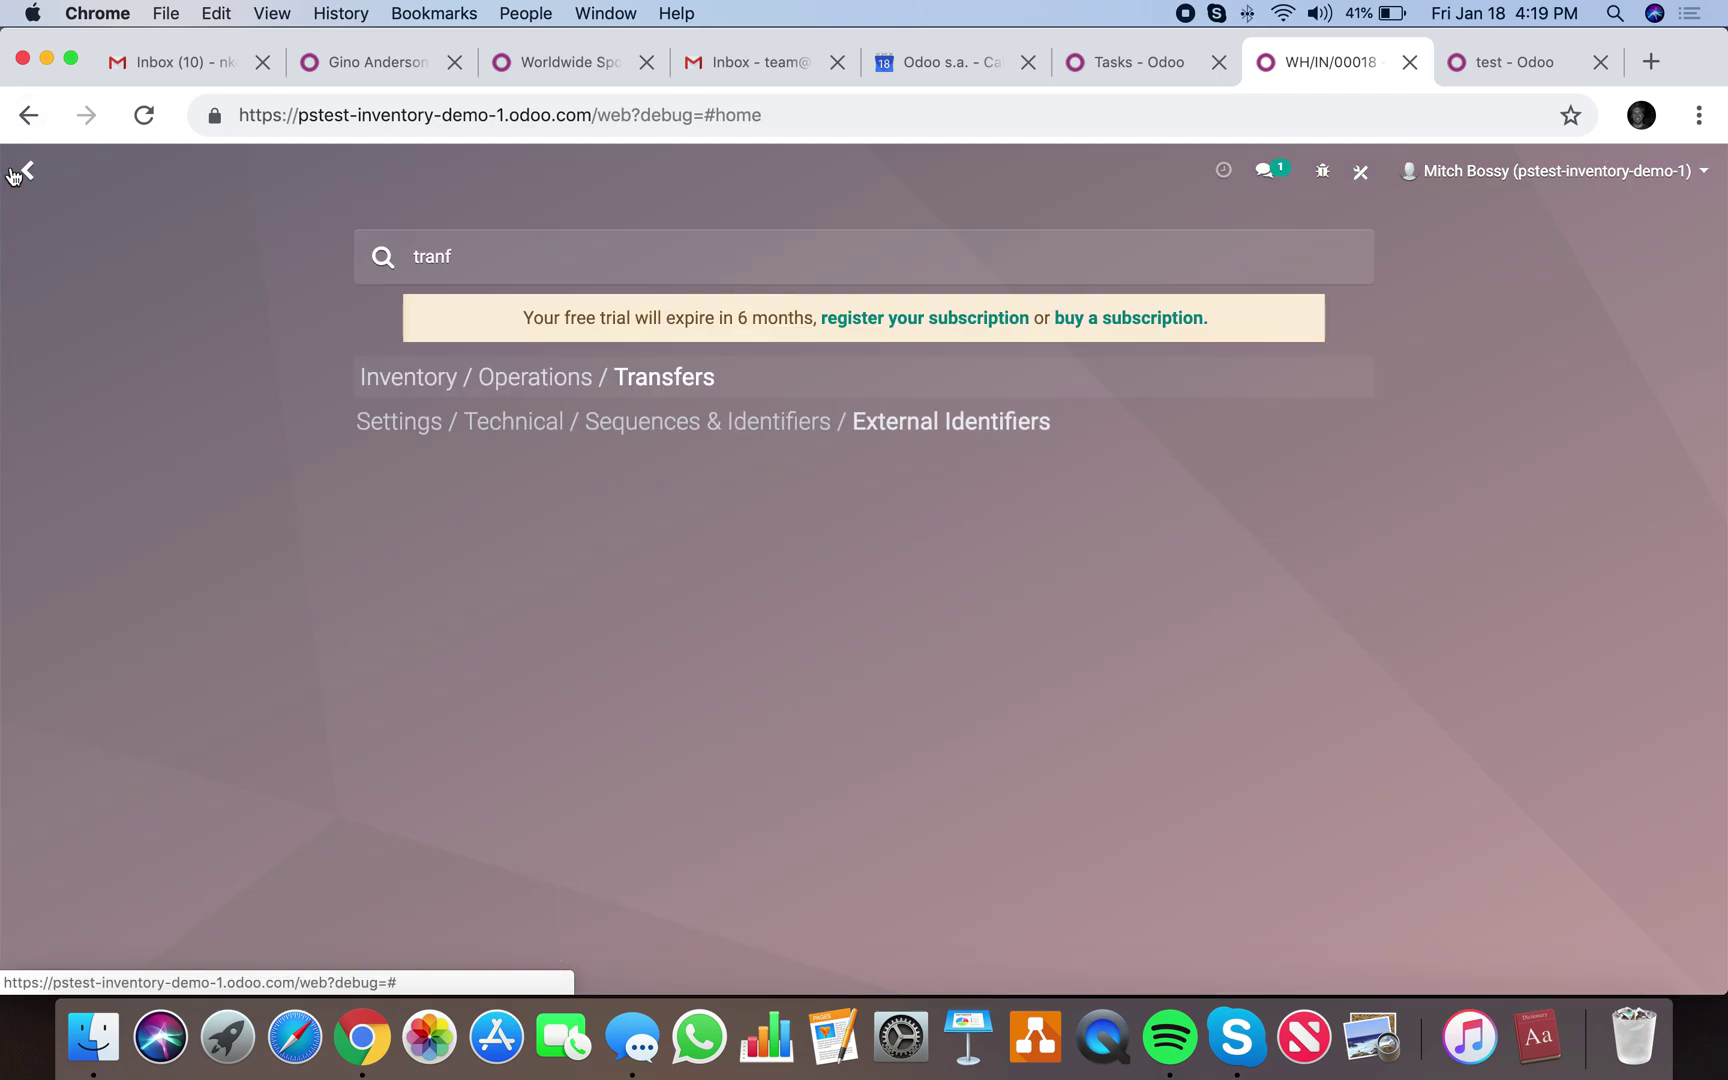
key("Return")
type("ret")
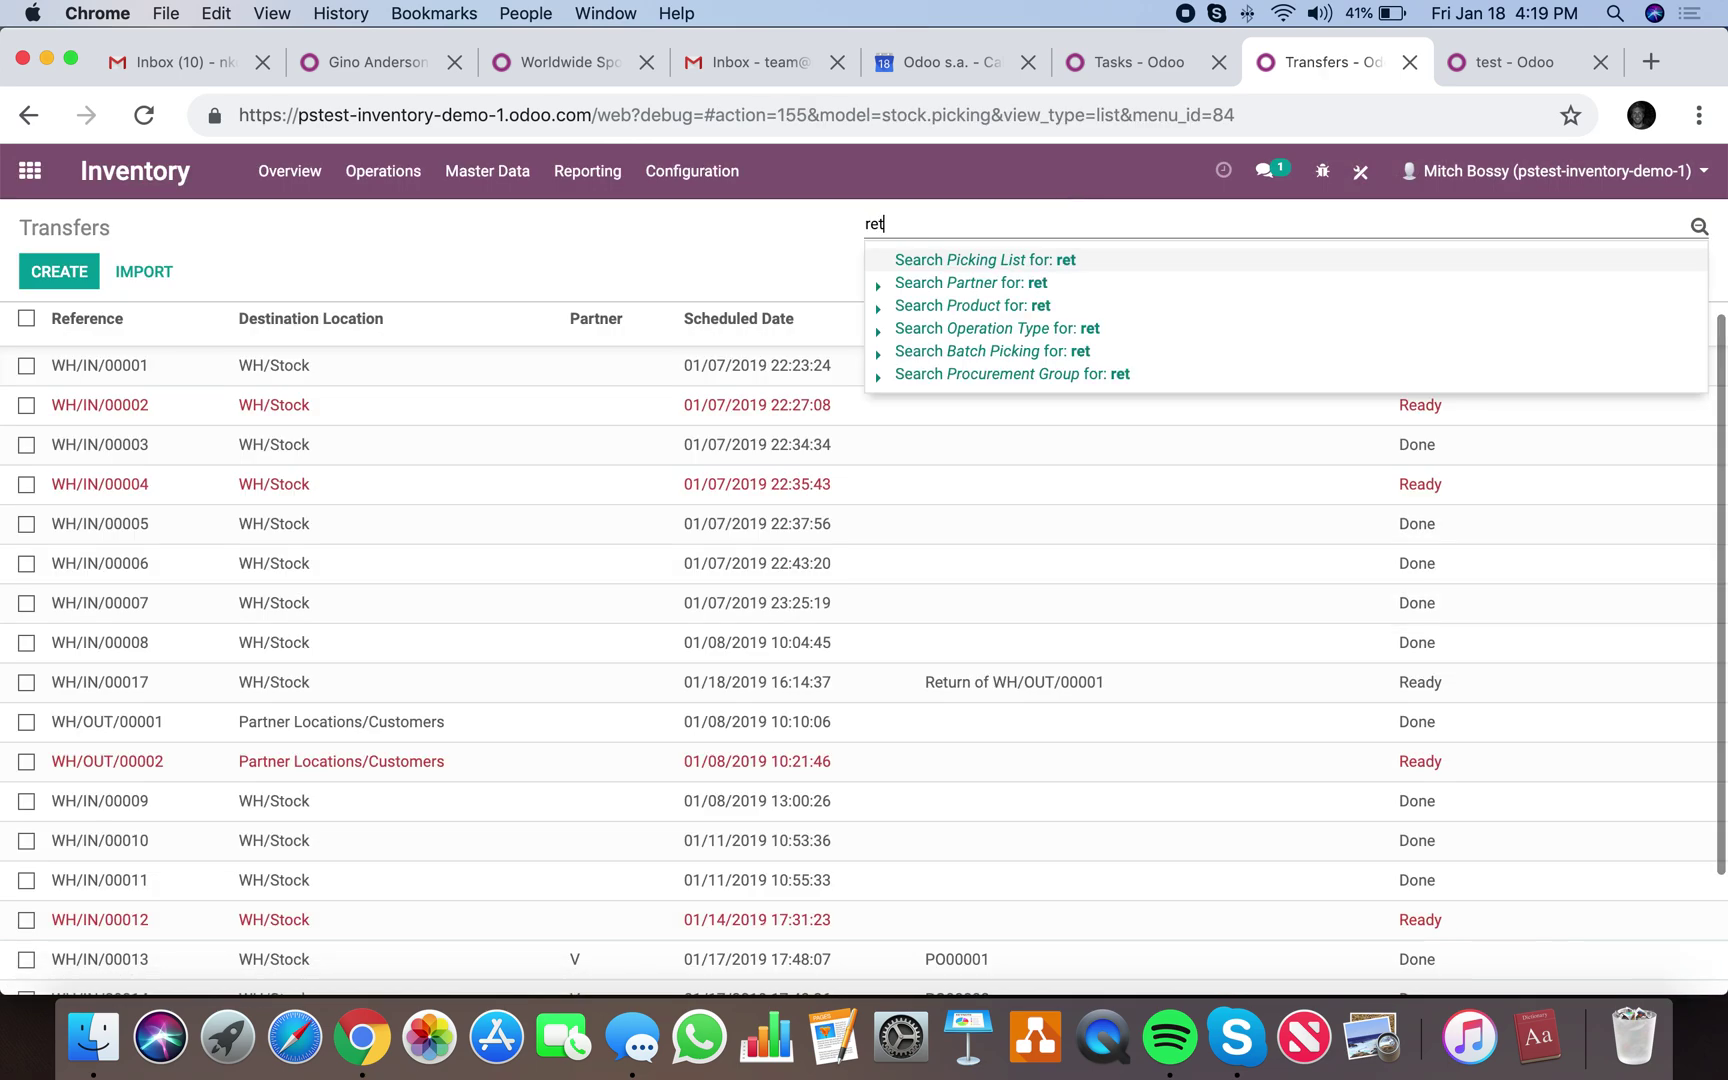
type("urn")
key("Return")
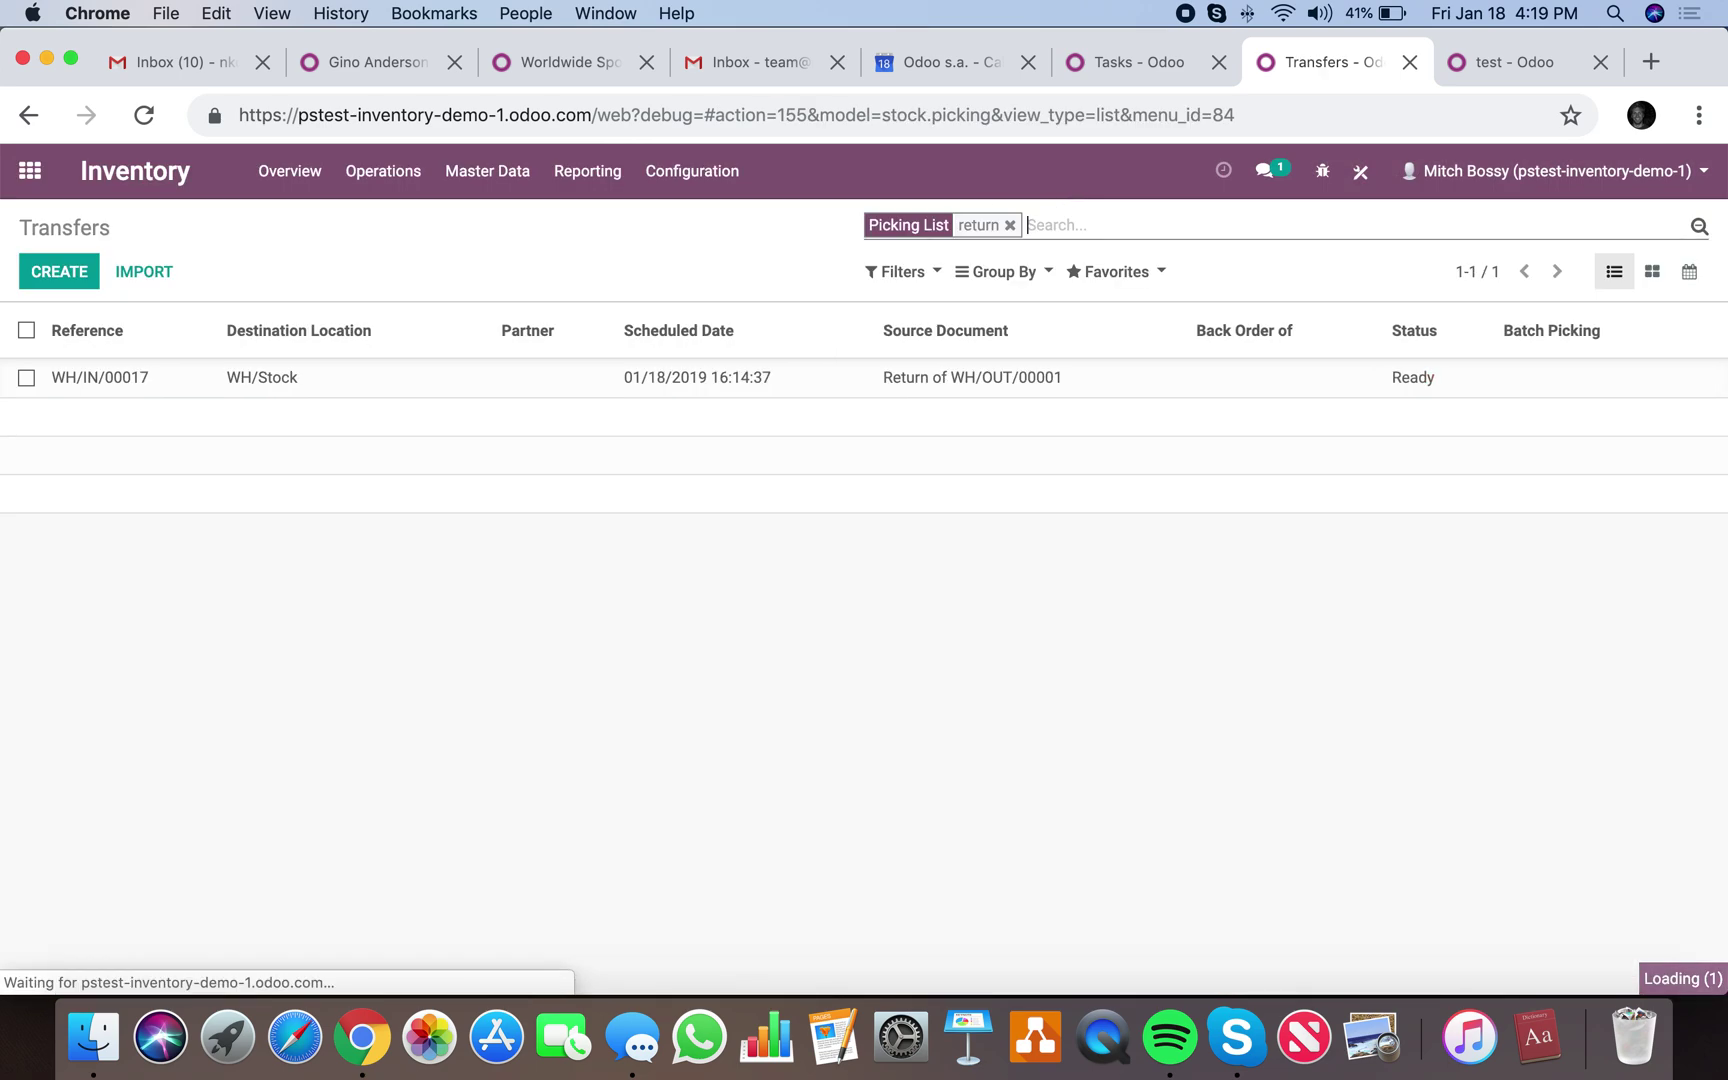
left_click(1005, 385)
Validate return WH/IN/00017 with Apply and inspect the posted return email in the chatter.
left_click(66, 314)
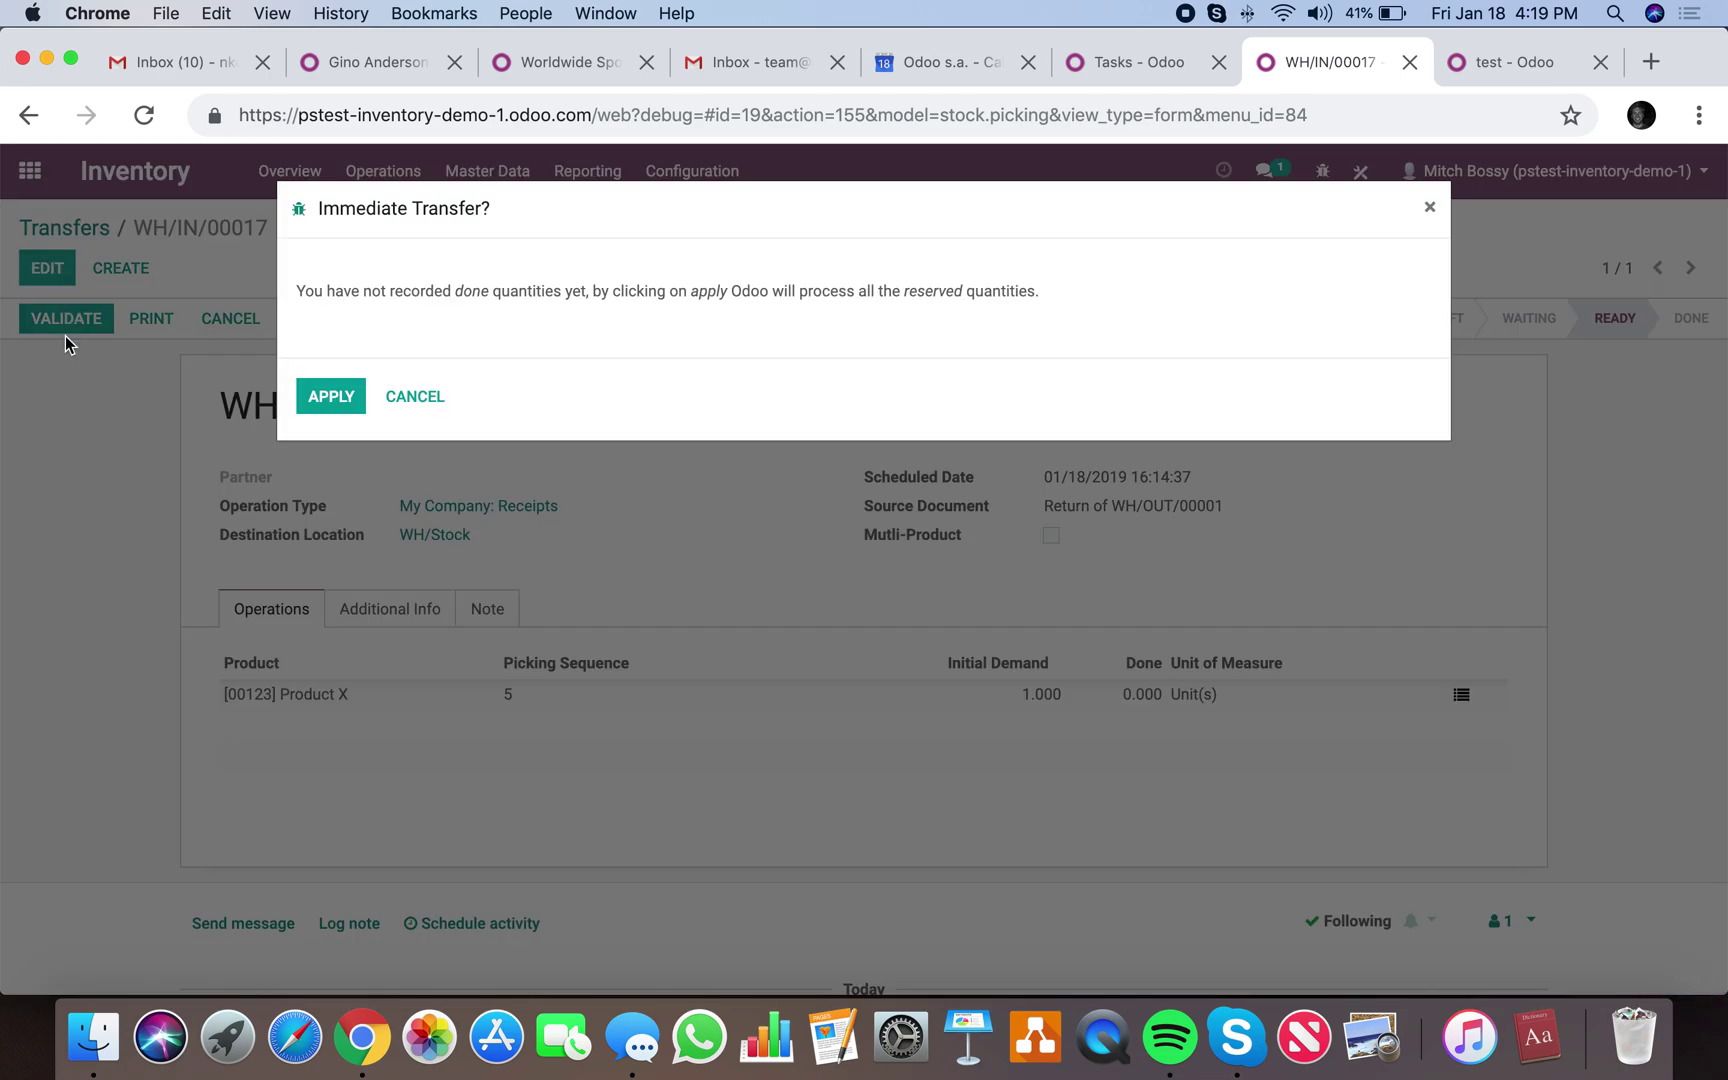
left_click(340, 398)
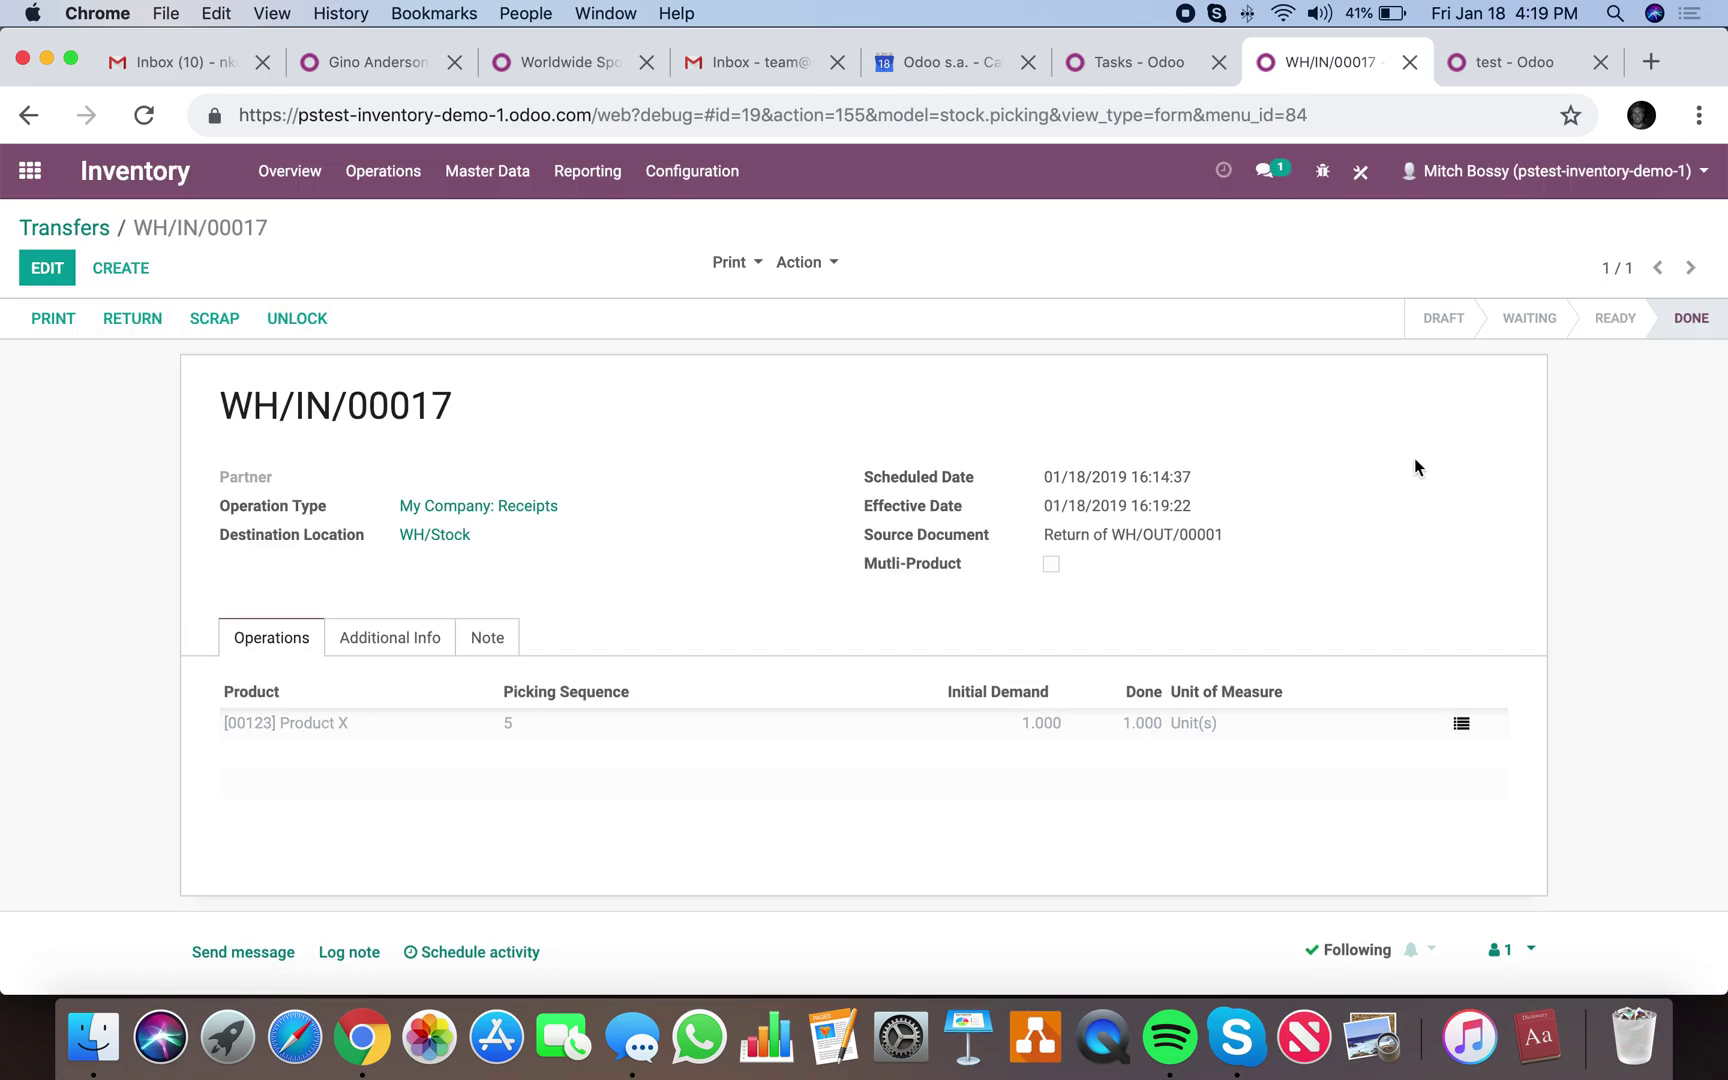
scroll(1513, 490, "down", 5)
scroll(1513, 490, "down", 2)
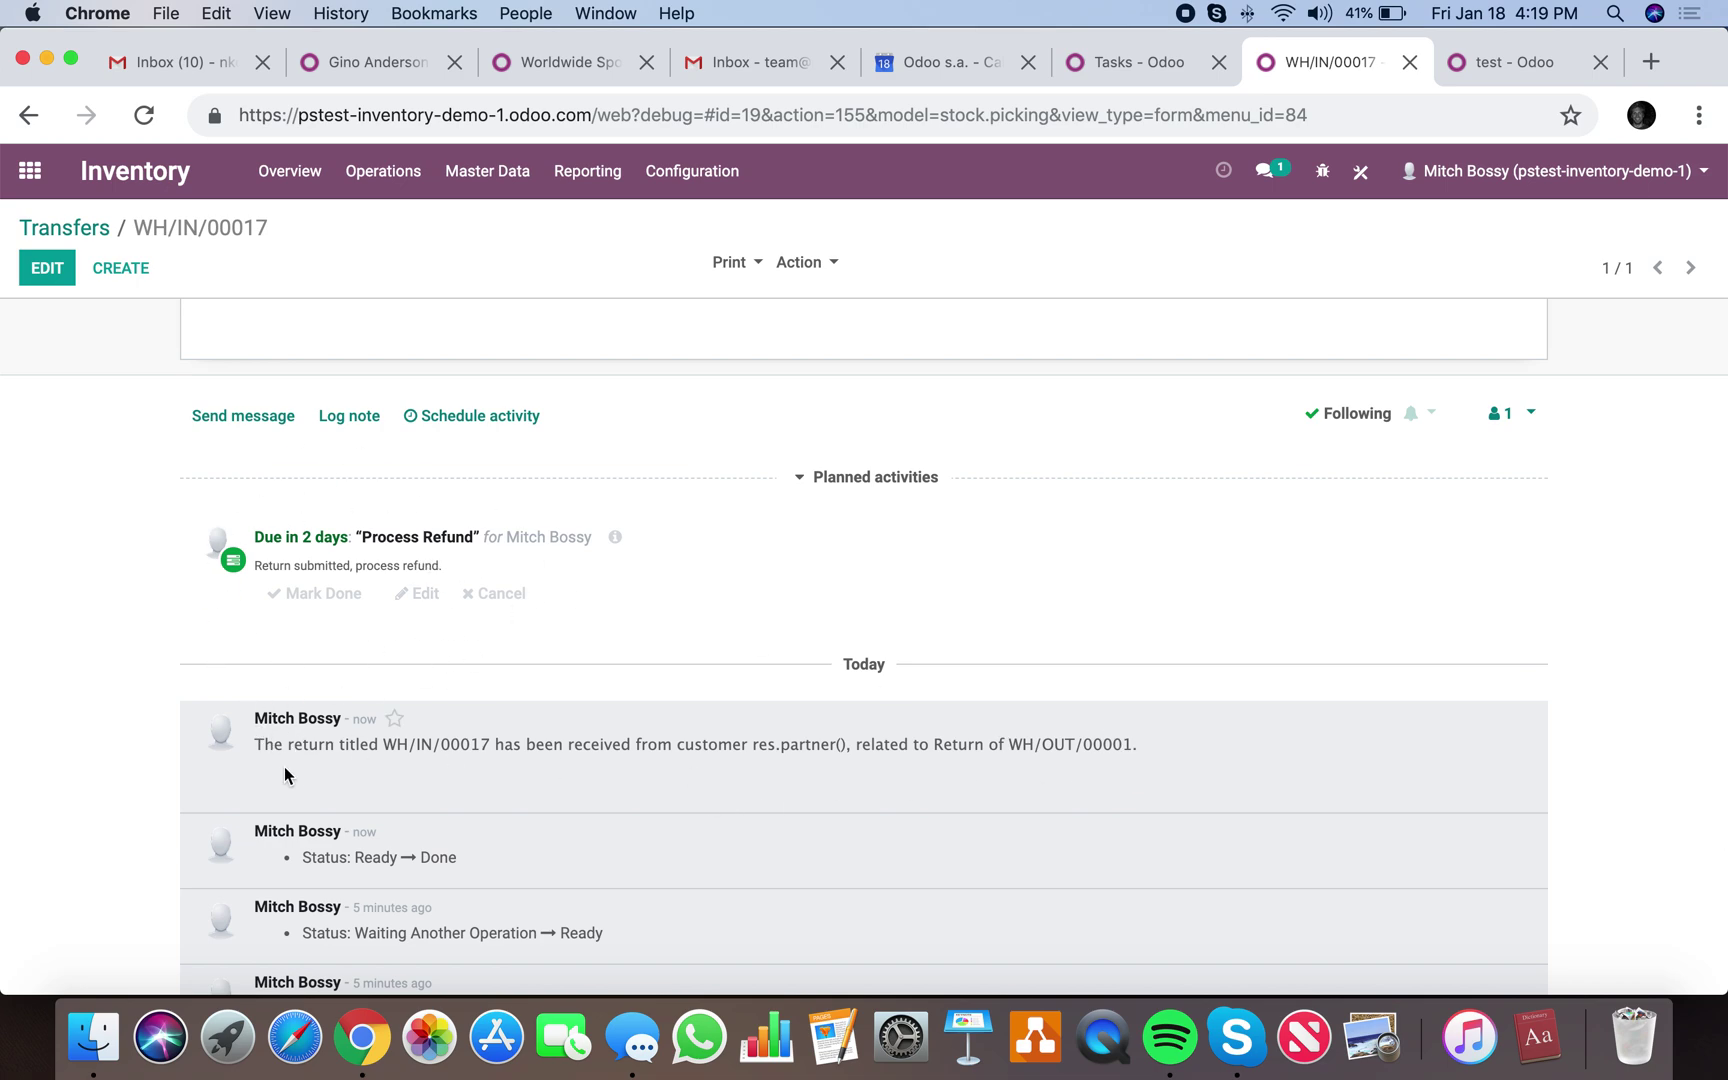
triple_click(303, 745)
left_click(424, 752)
left_click_drag(745, 747, 852, 747)
Review the transfer's Additional Info and product lines.
scroll(852, 747, "up", 5)
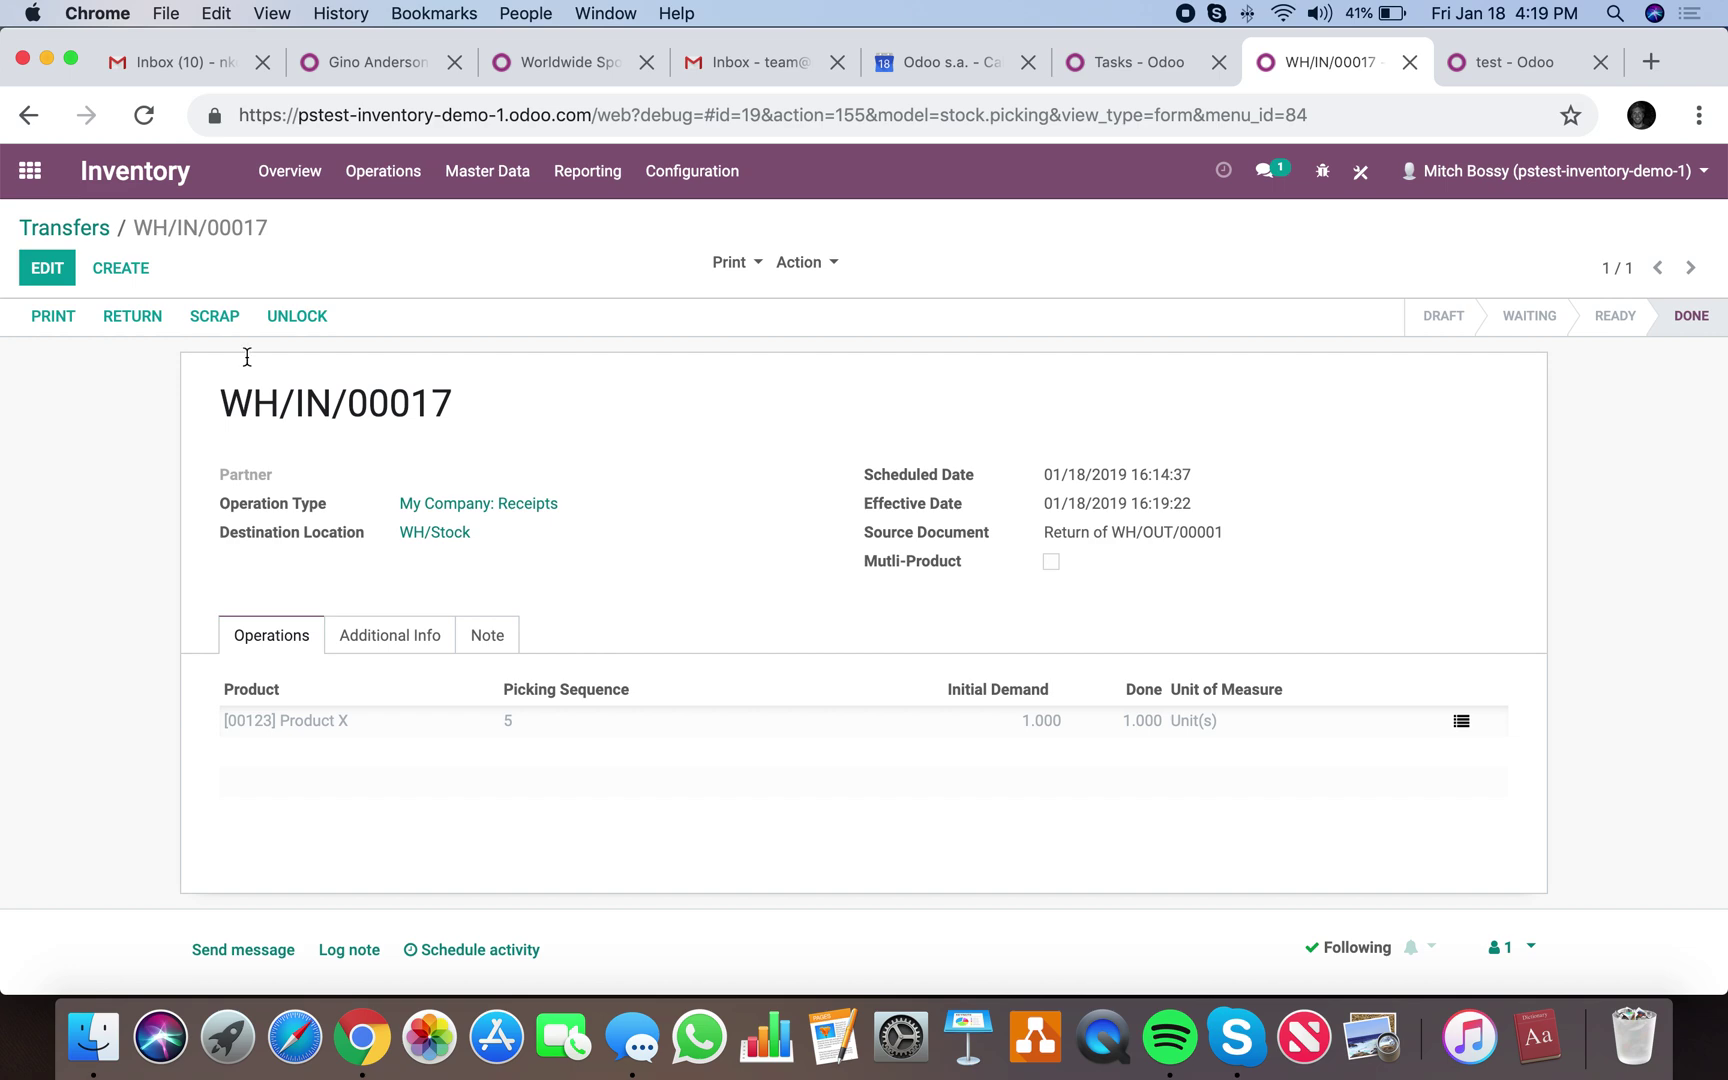
scroll(420, 485, "down", 6)
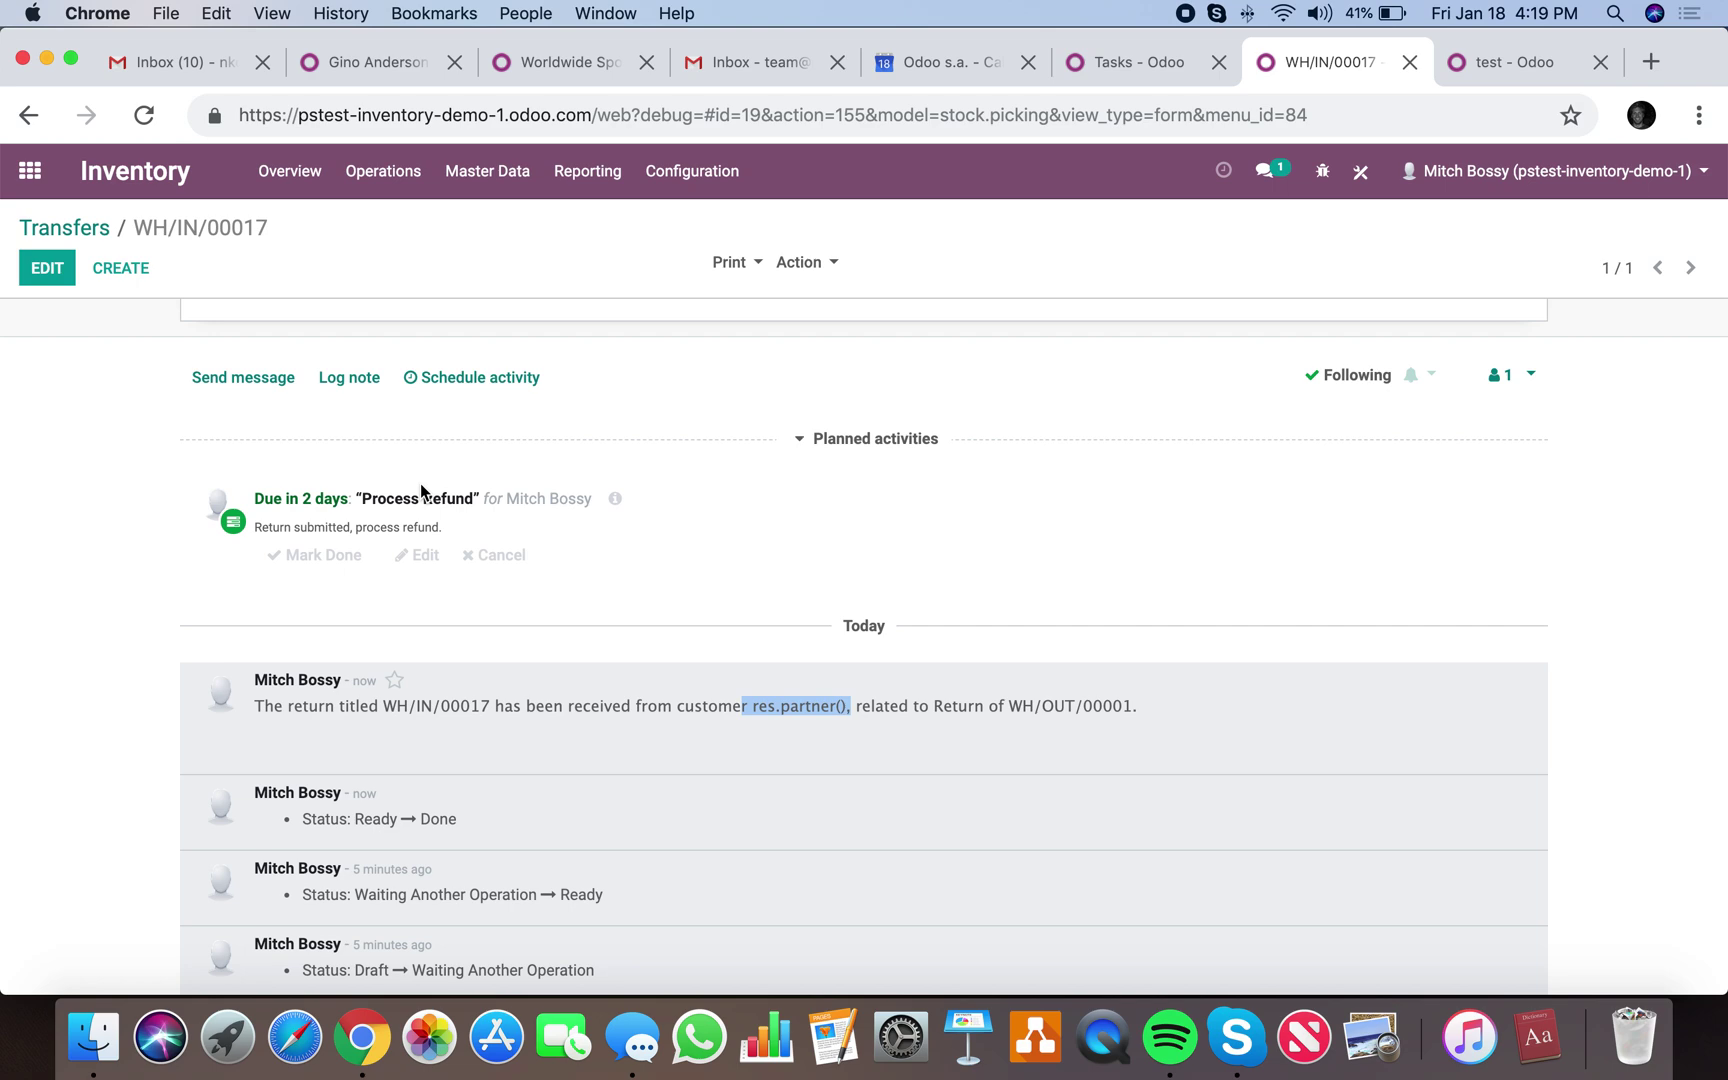
scroll(421, 491, "up", 4)
scroll(420, 483, "up", 1)
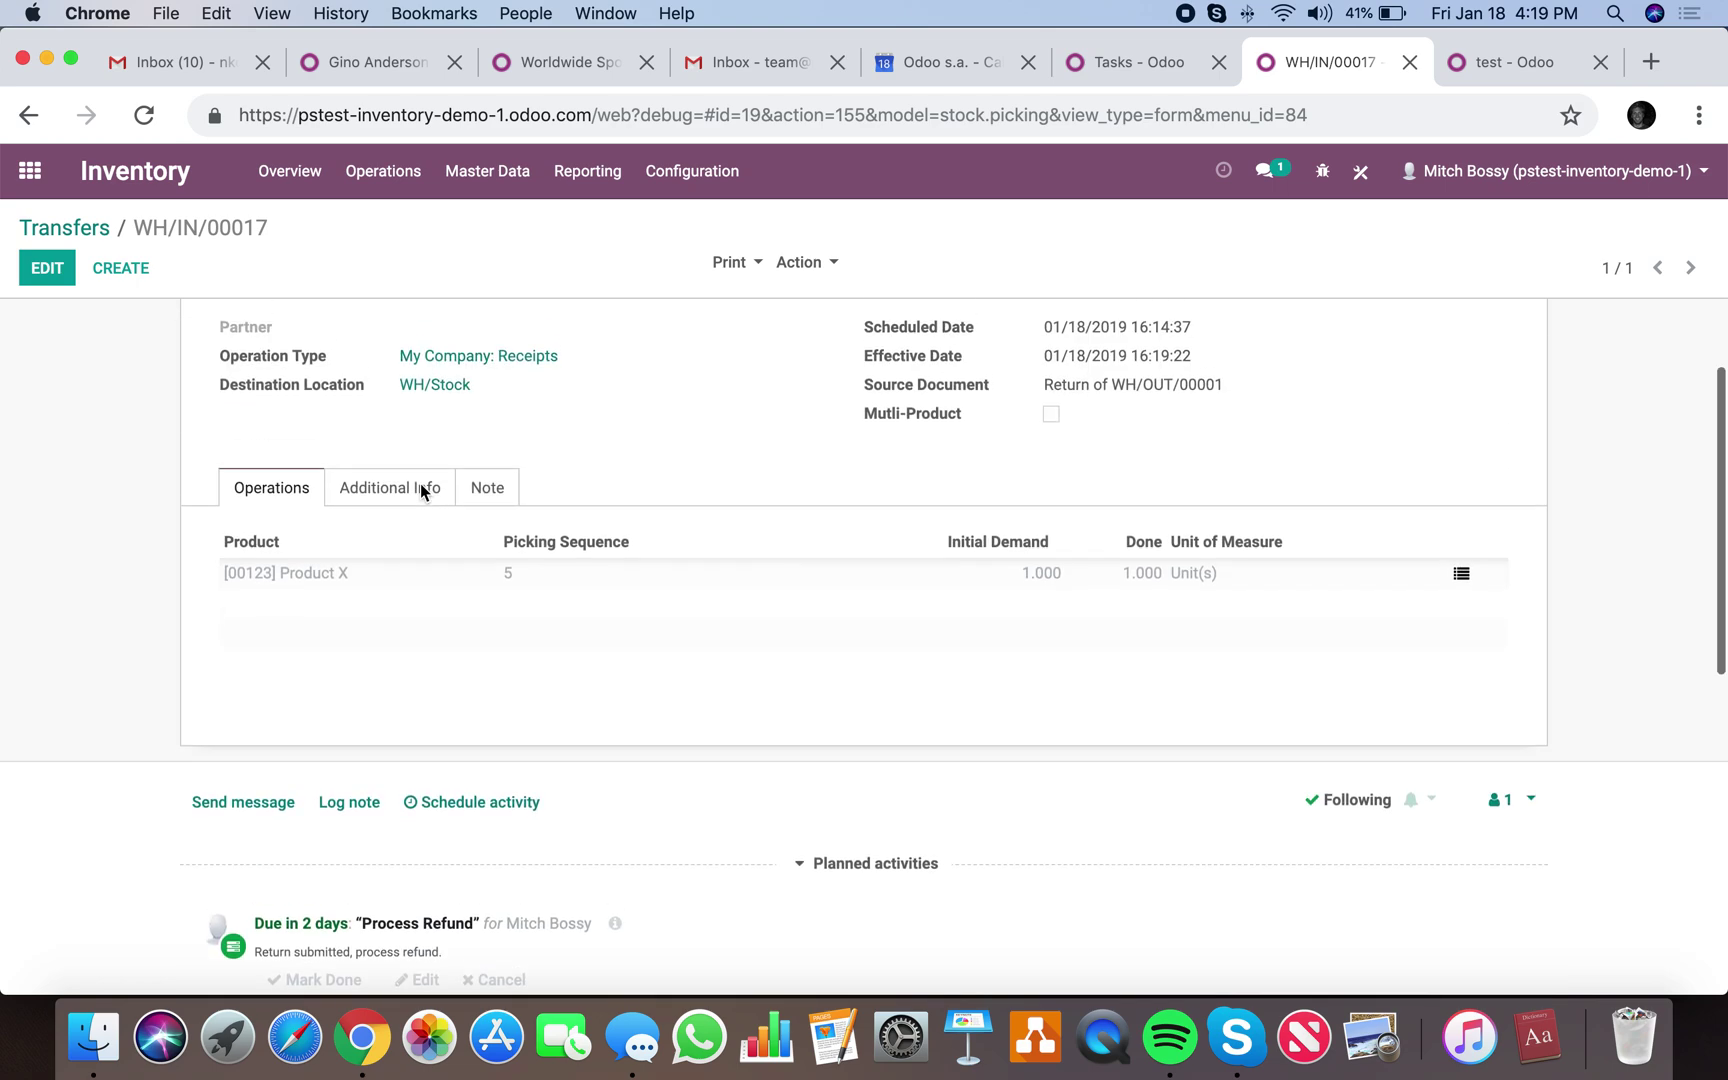
left_click(421, 535)
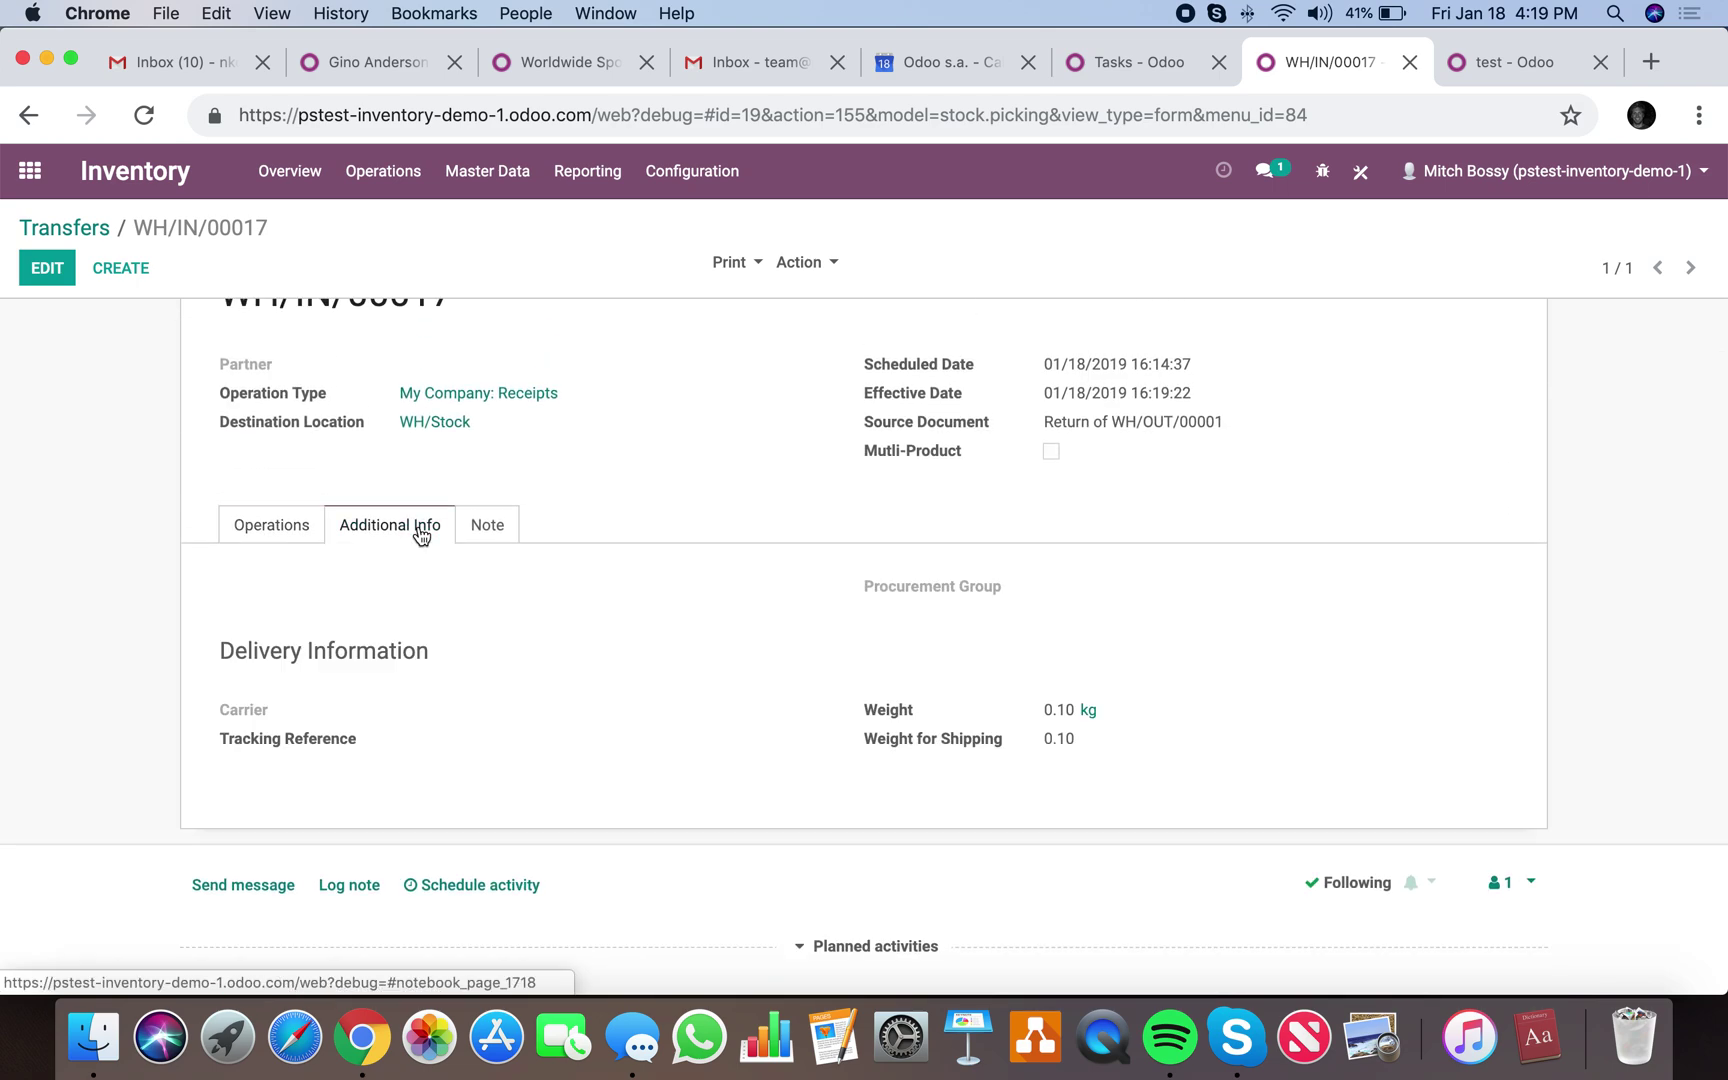
left_click(301, 527)
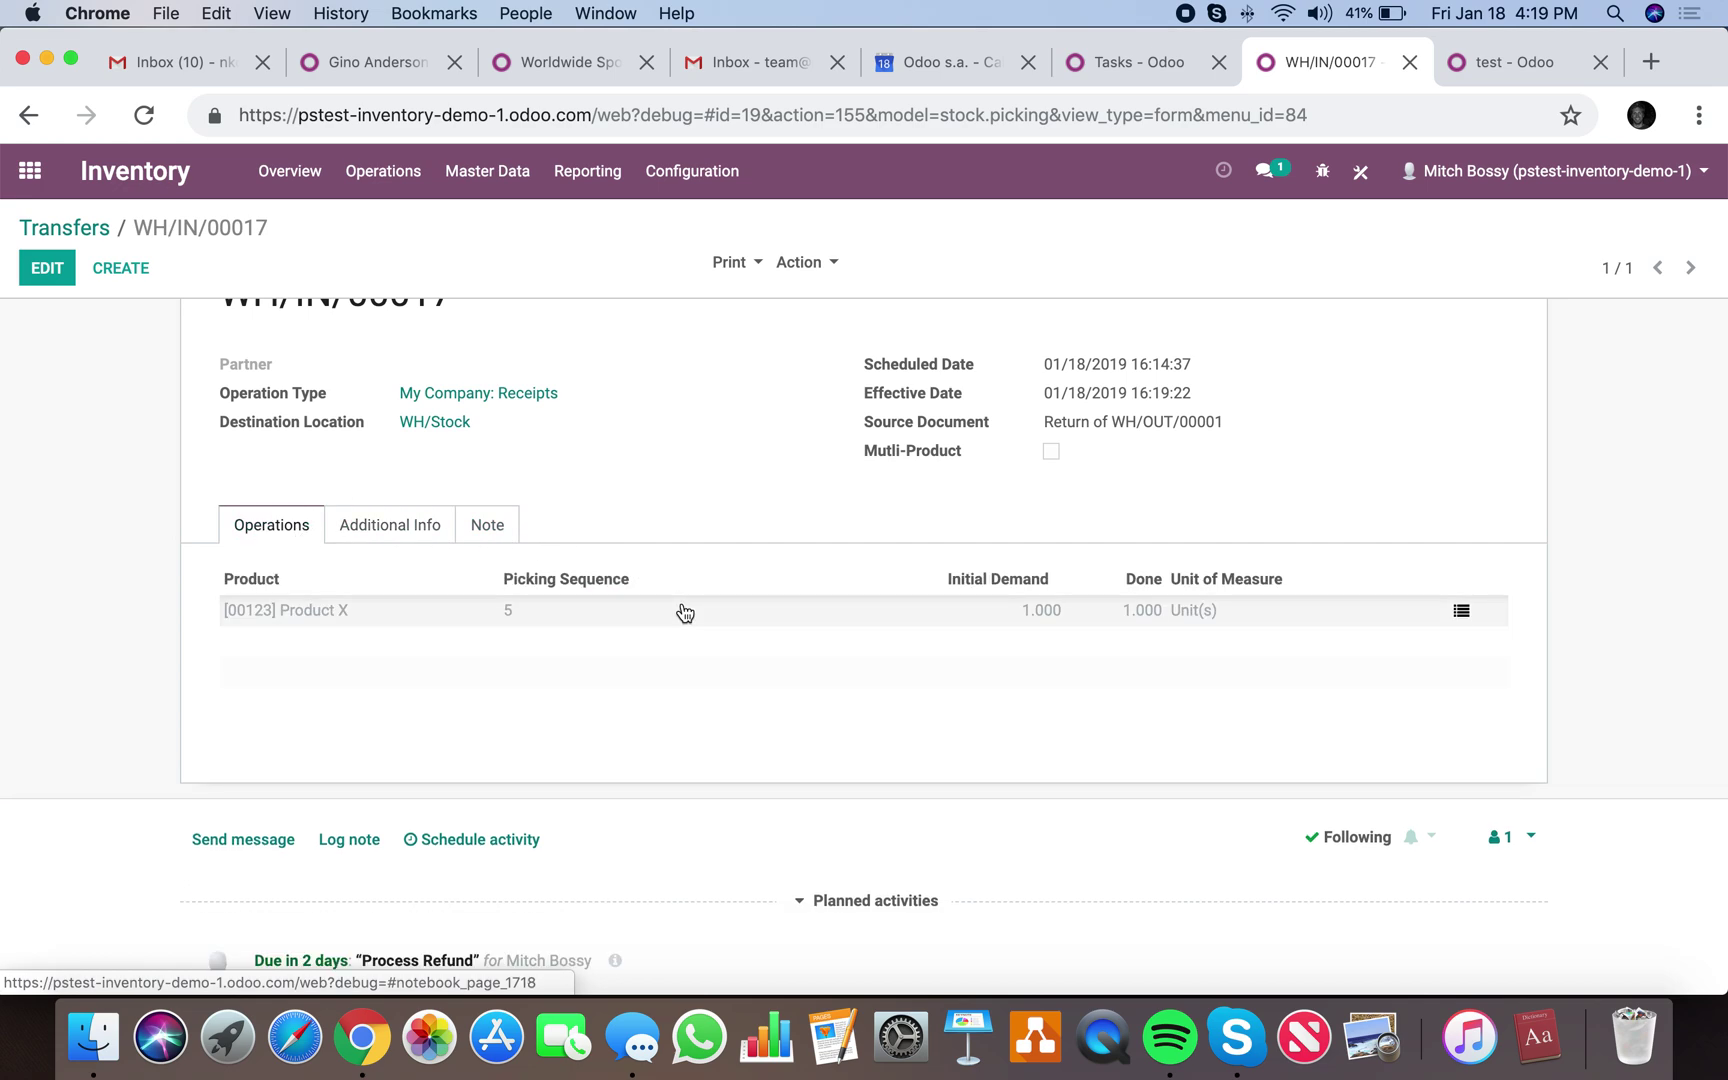
scroll(682, 610, "down", 5)
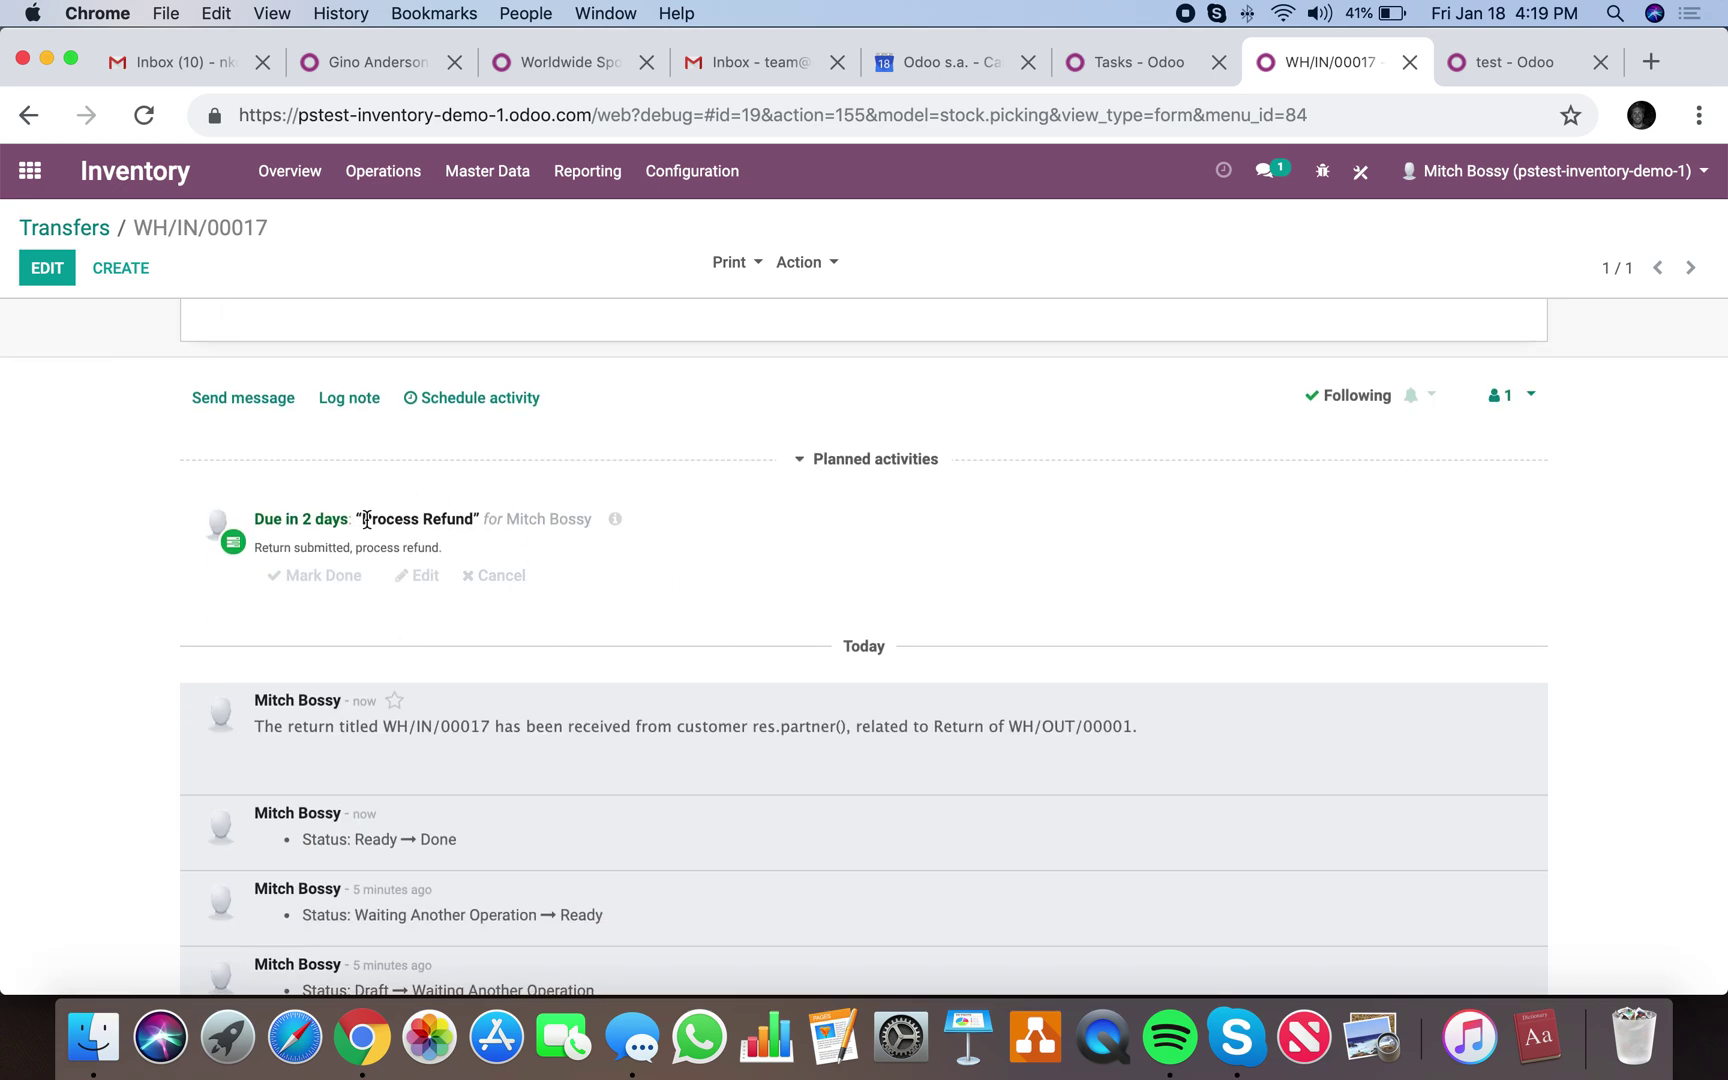
scroll(367, 519, "up", 5)
Filter Transfers by 'in', open WH/IN/00001, then go to the apps menu.
left_click(66, 227)
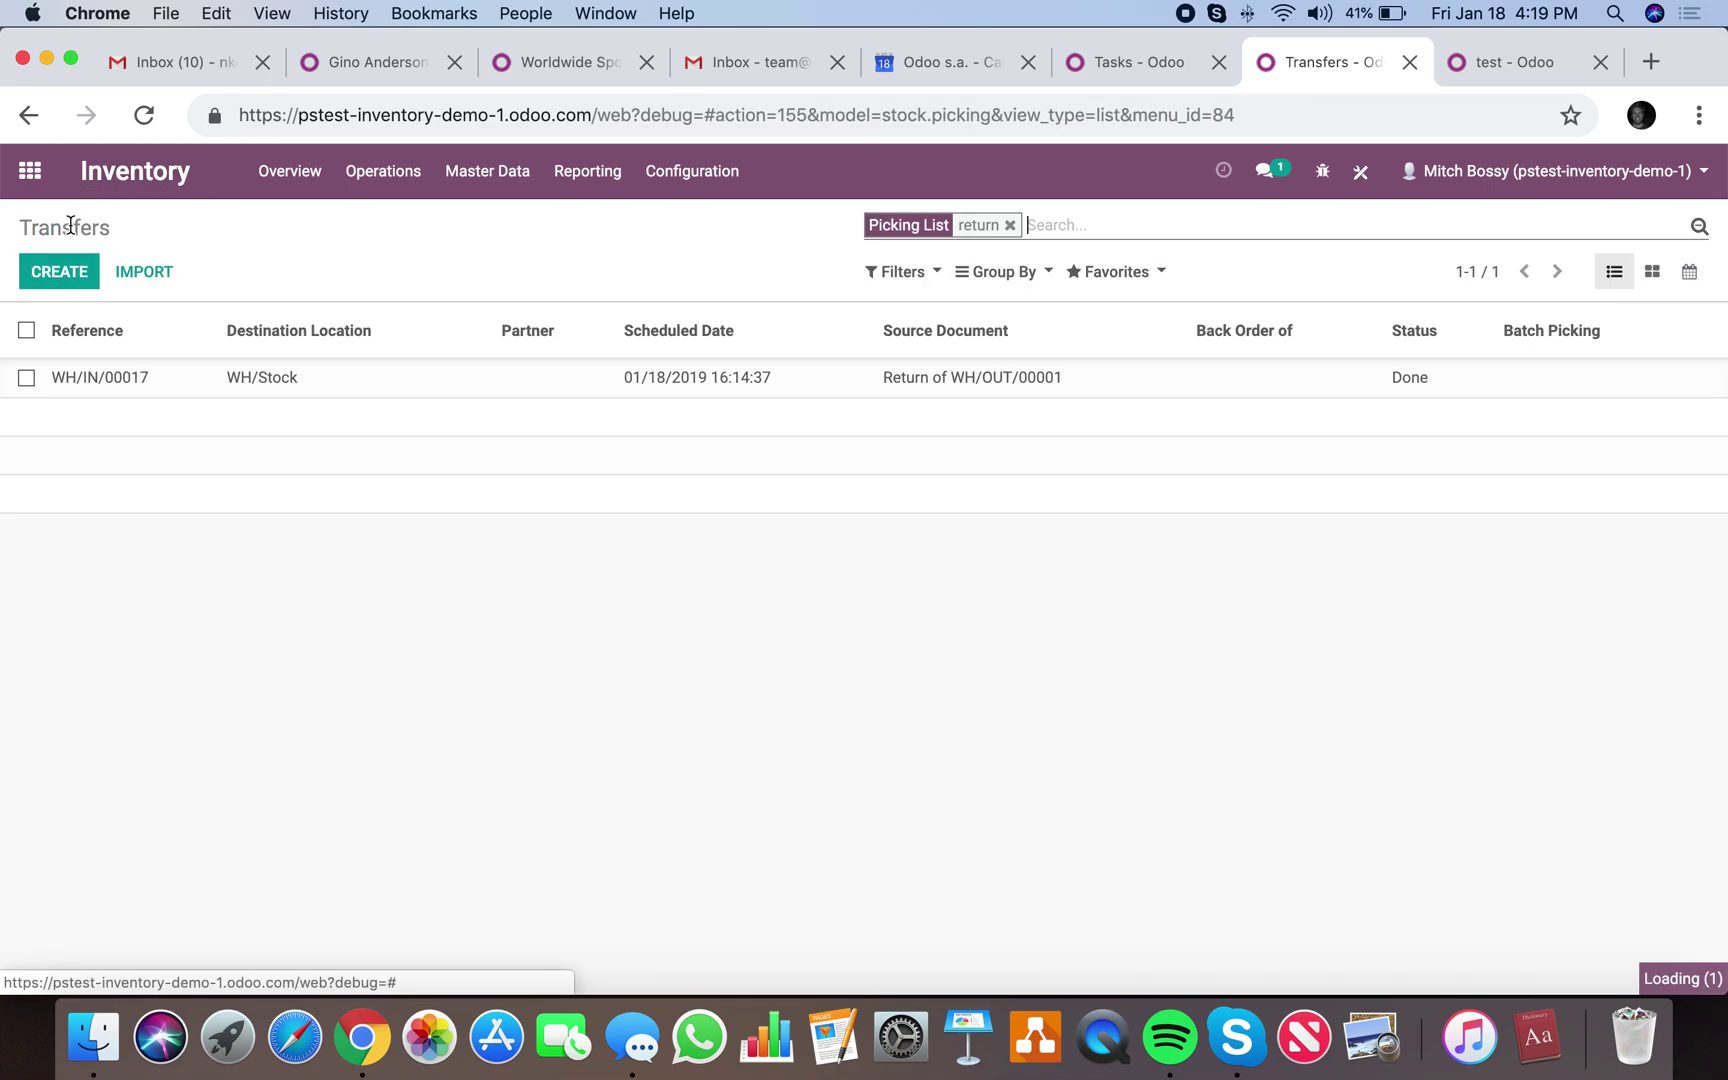
key("BackSpace")
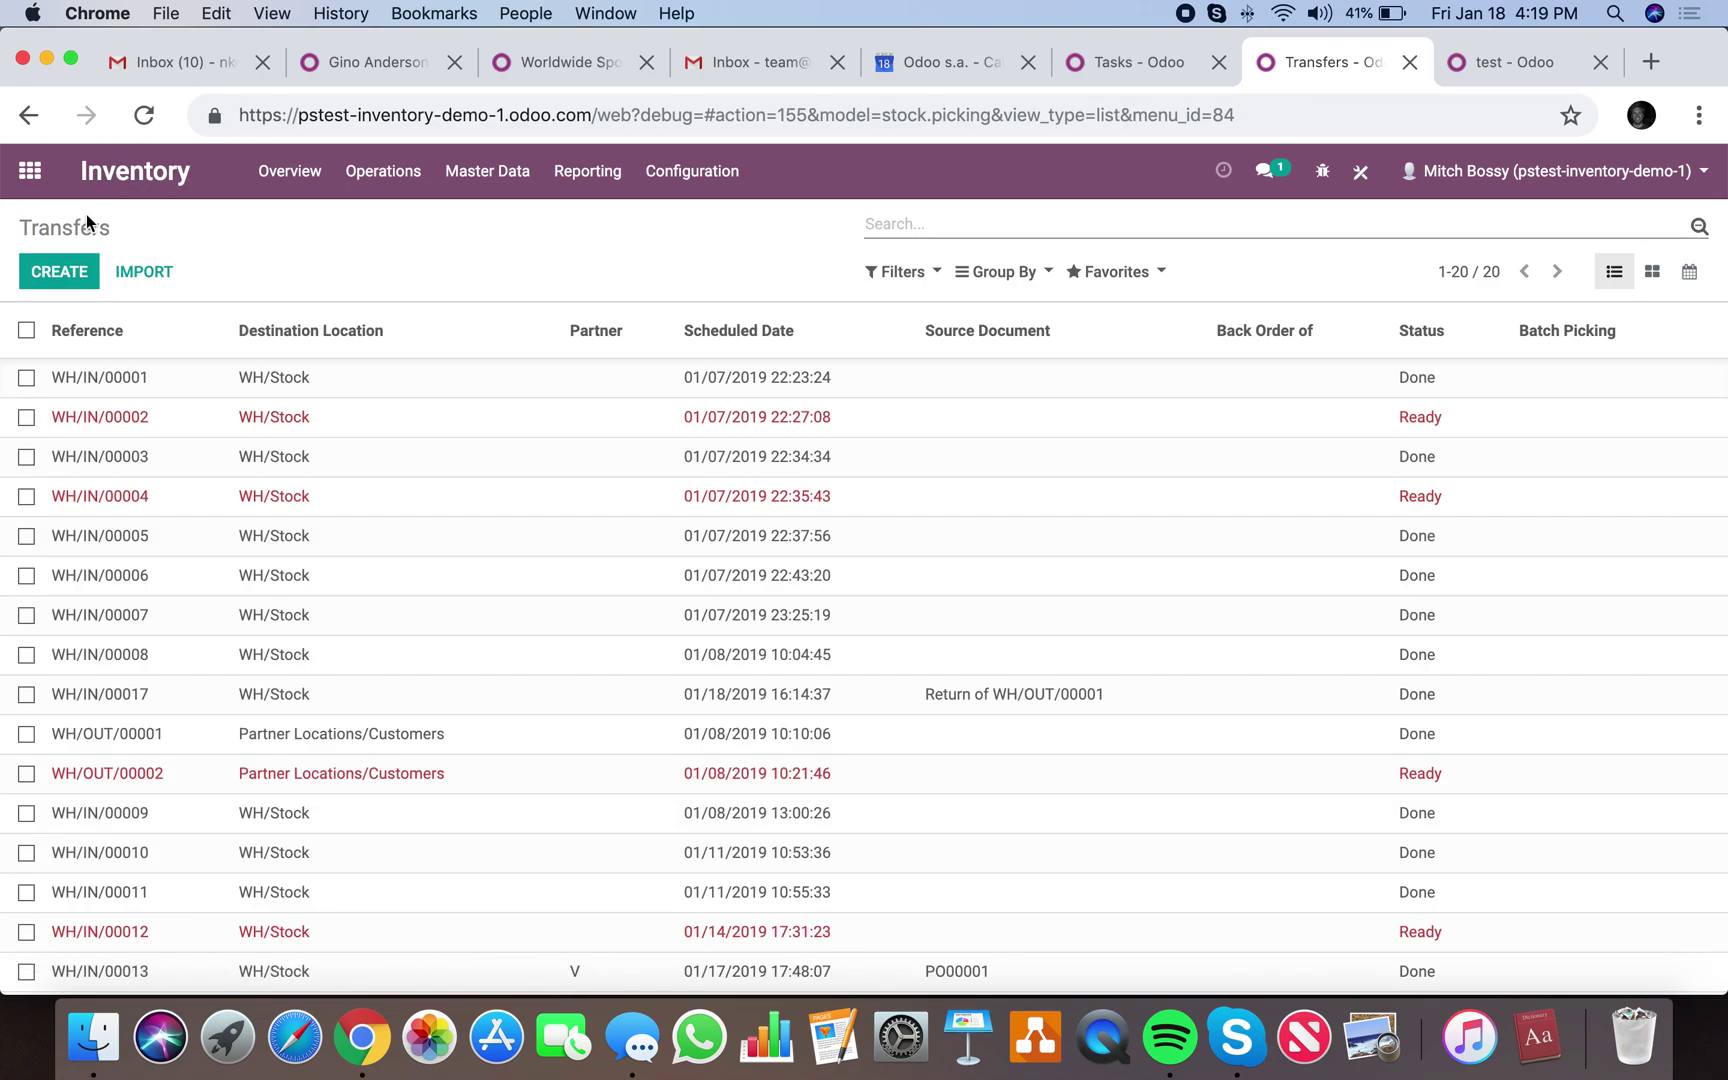
type("in")
key("Return")
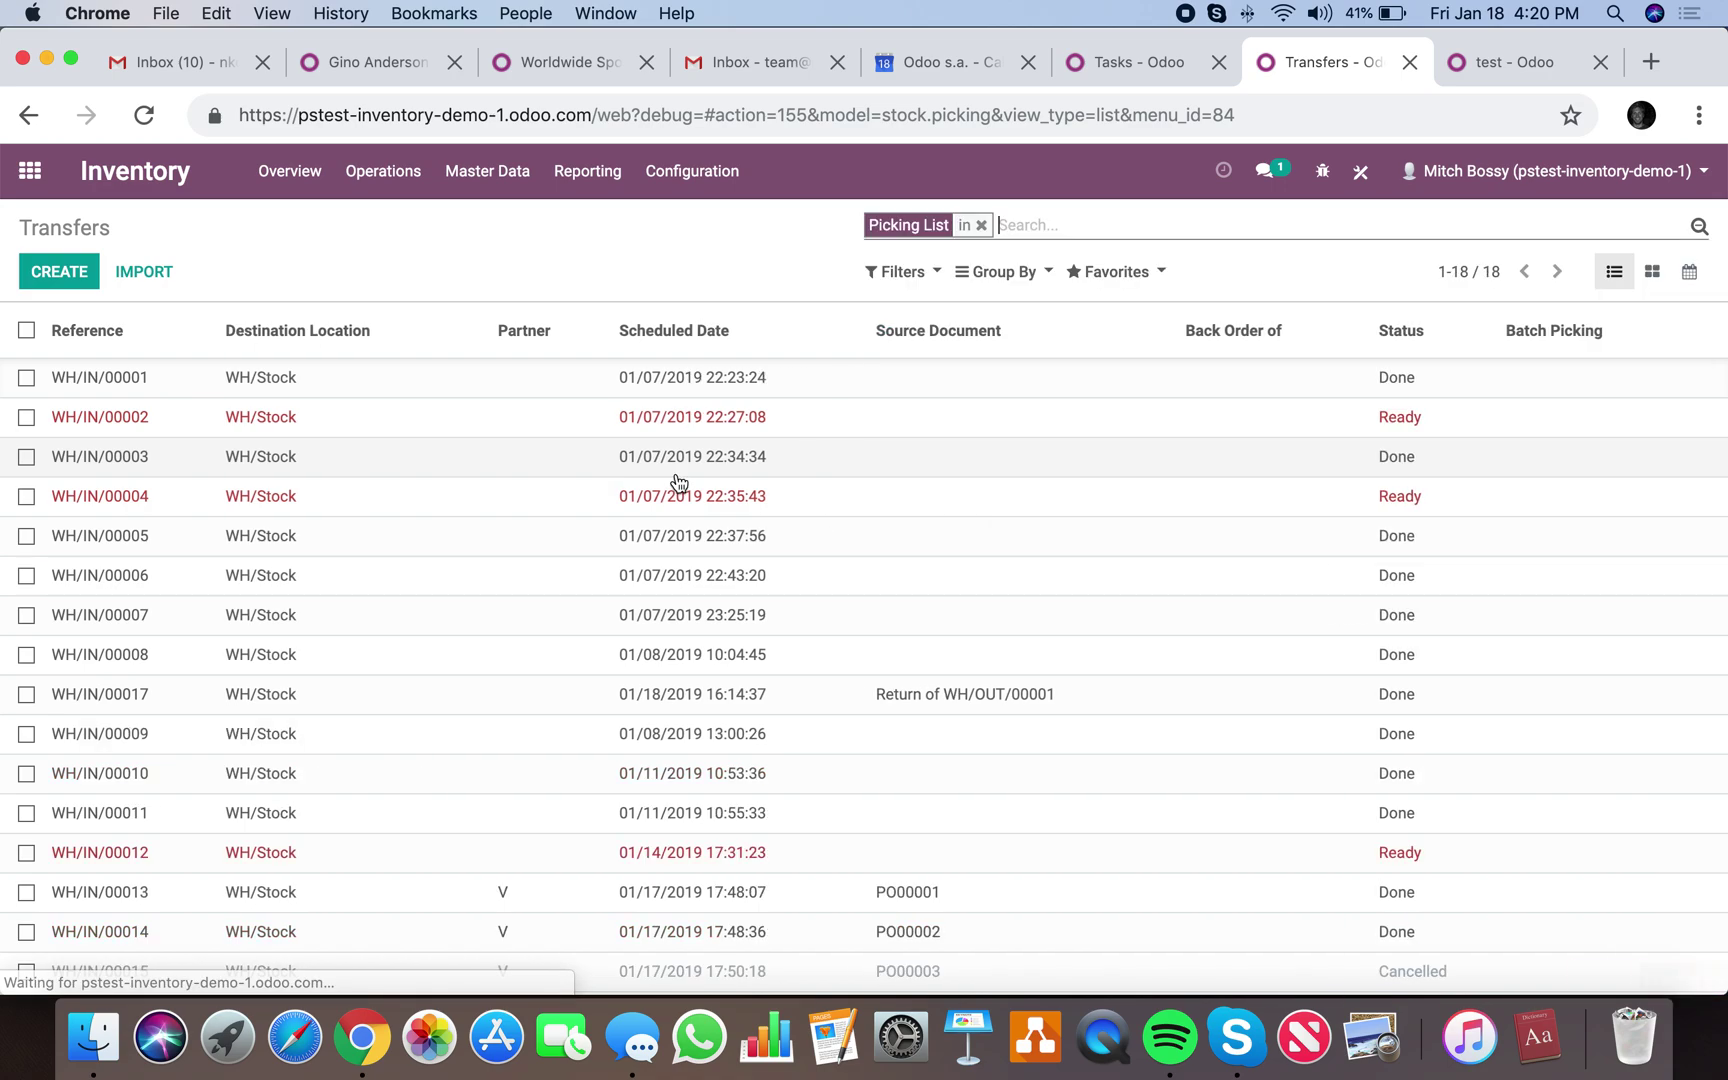
left_click(240, 392)
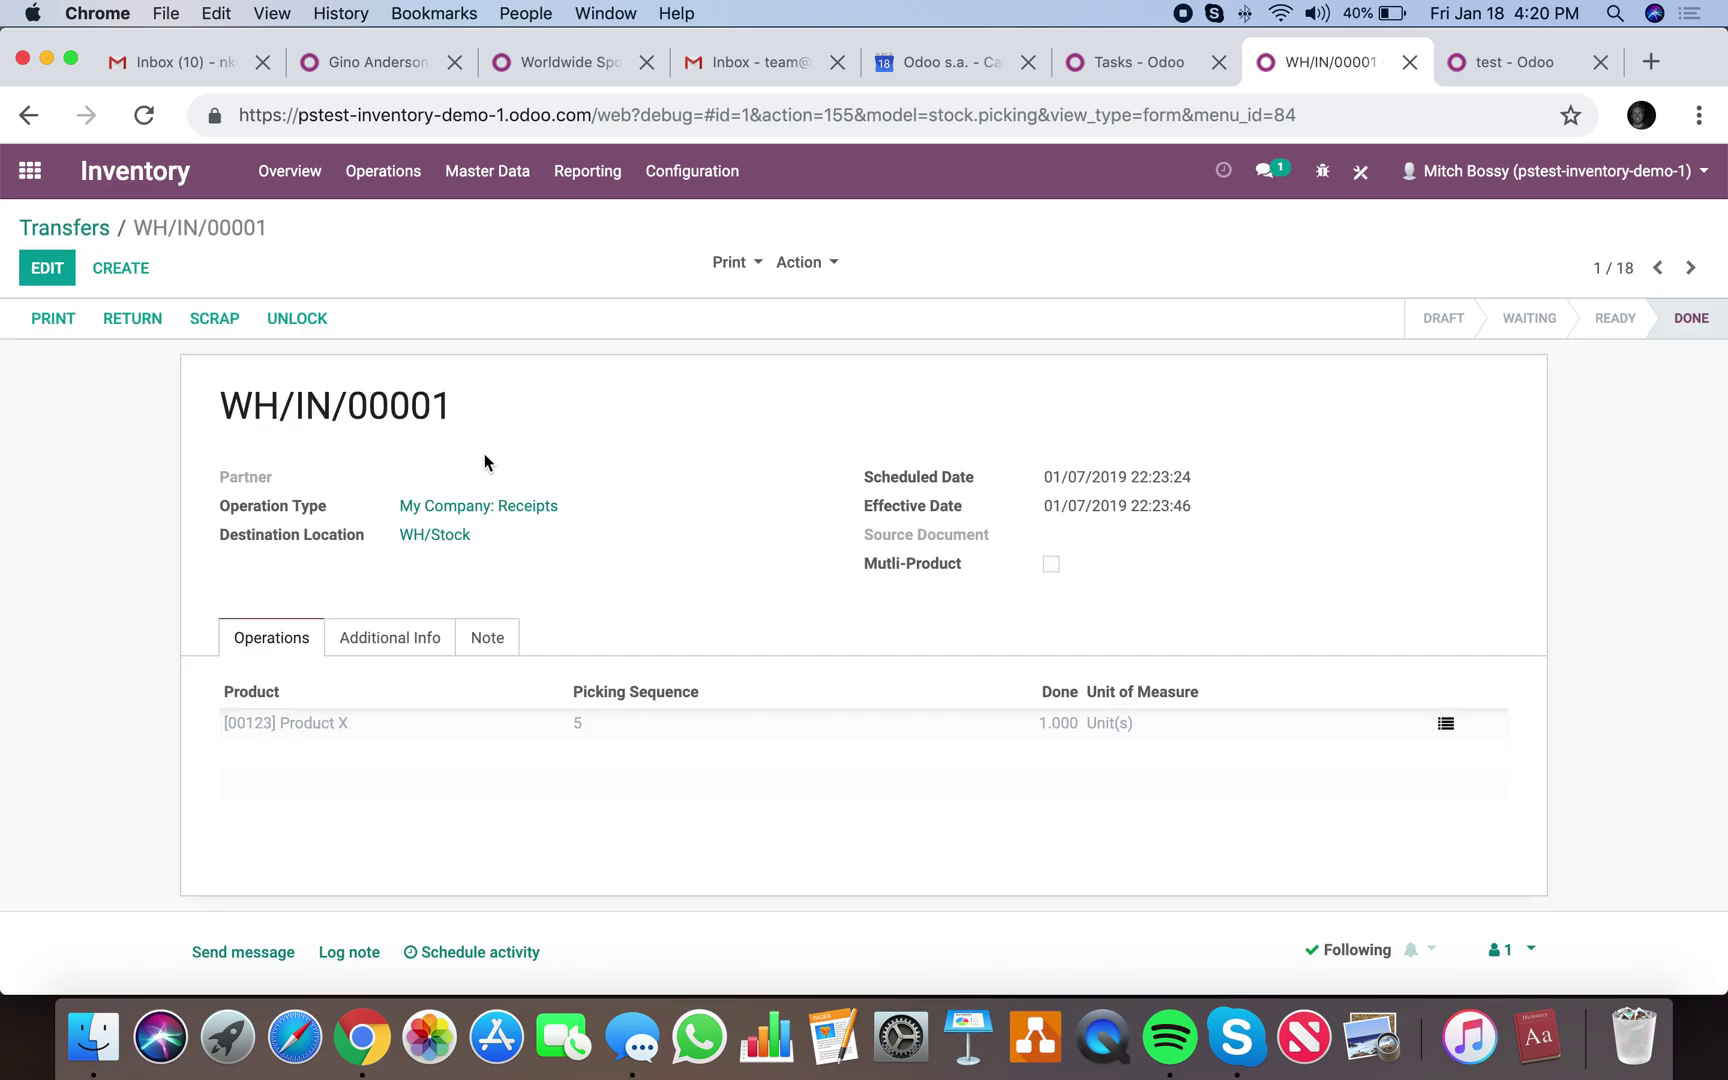
left_click(8, 166)
Create and save a new Inventory receipt with a Product X line.
type("inv")
key("Return")
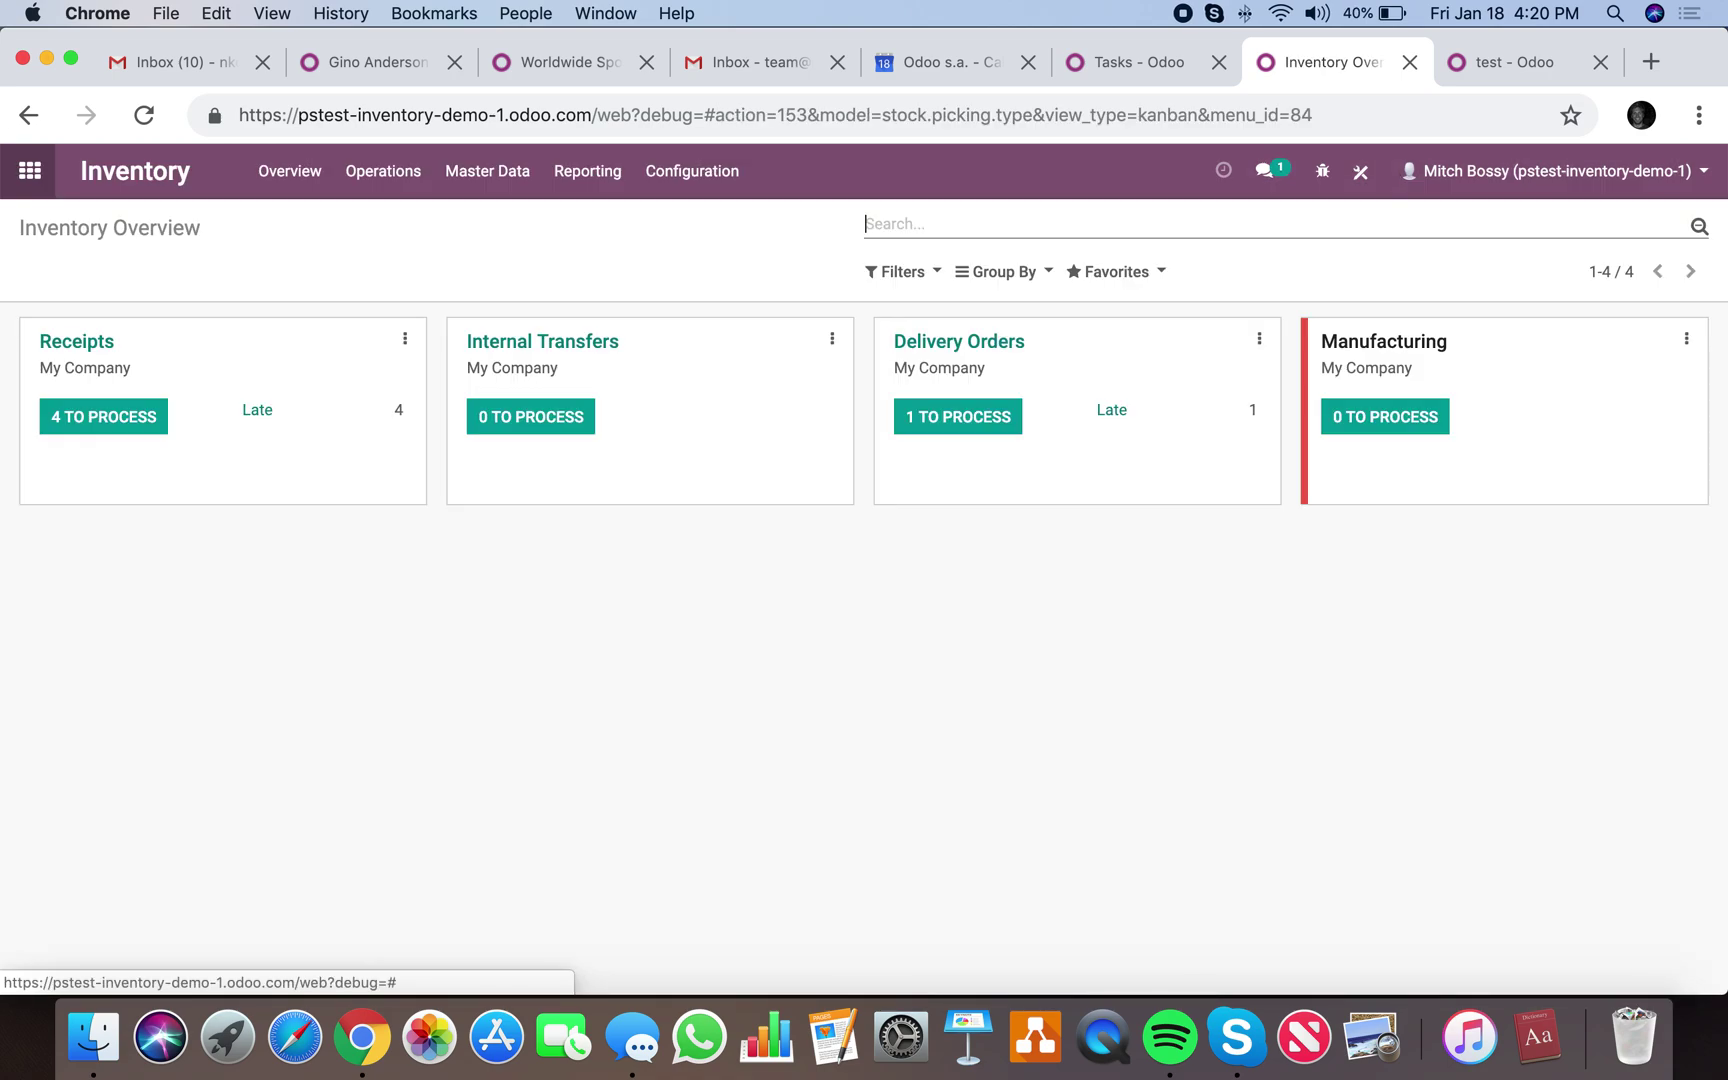
left_click(122, 418)
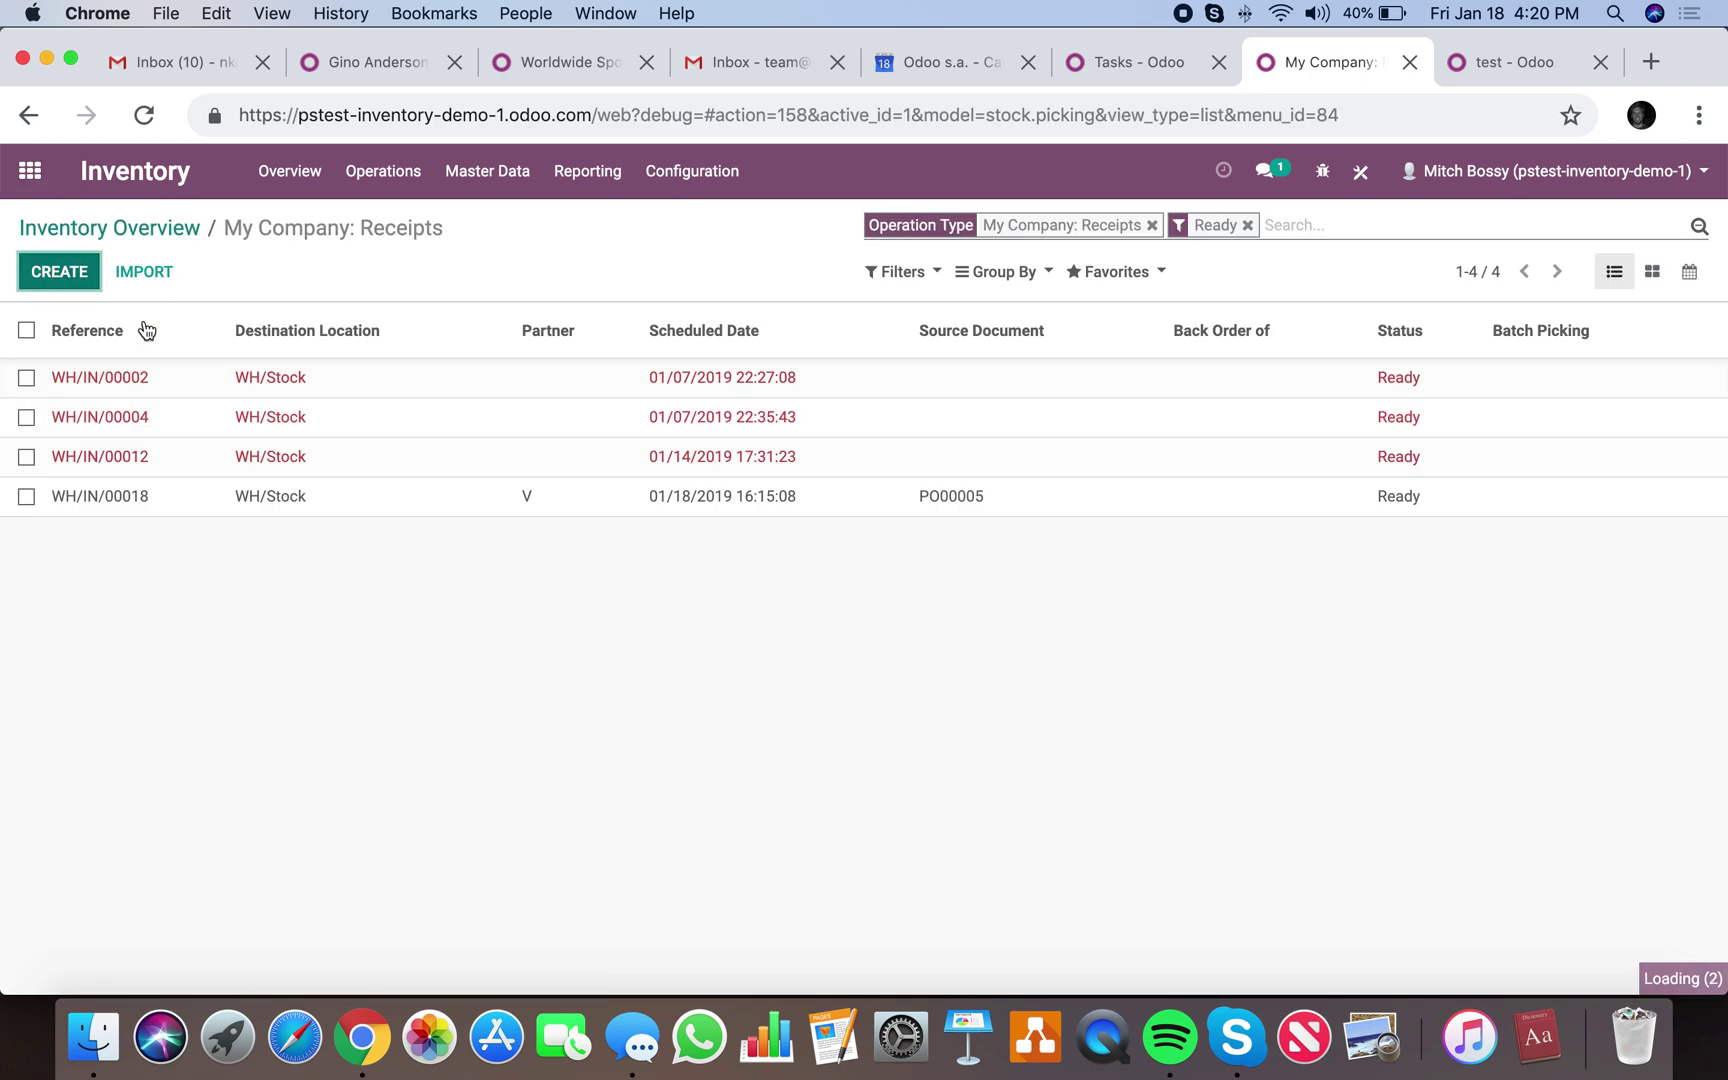
left_click(58, 270)
left_click(262, 640)
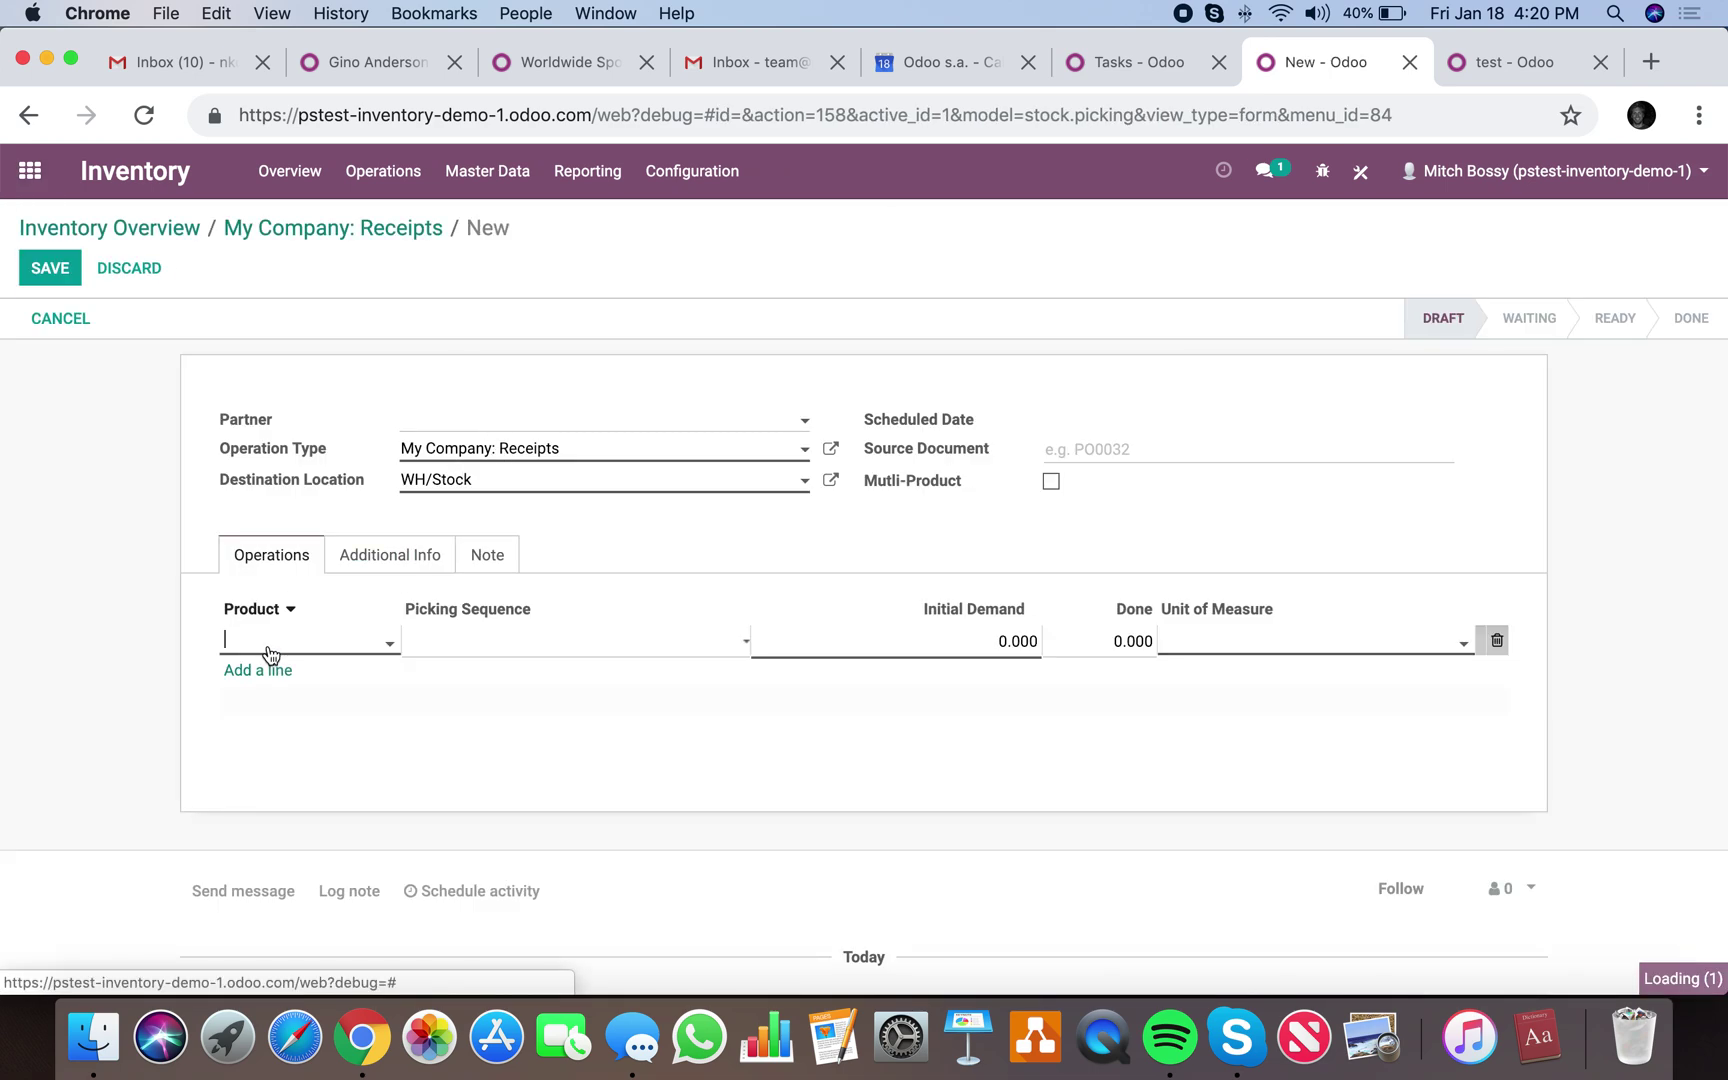
left_click(305, 645)
left_click(332, 768)
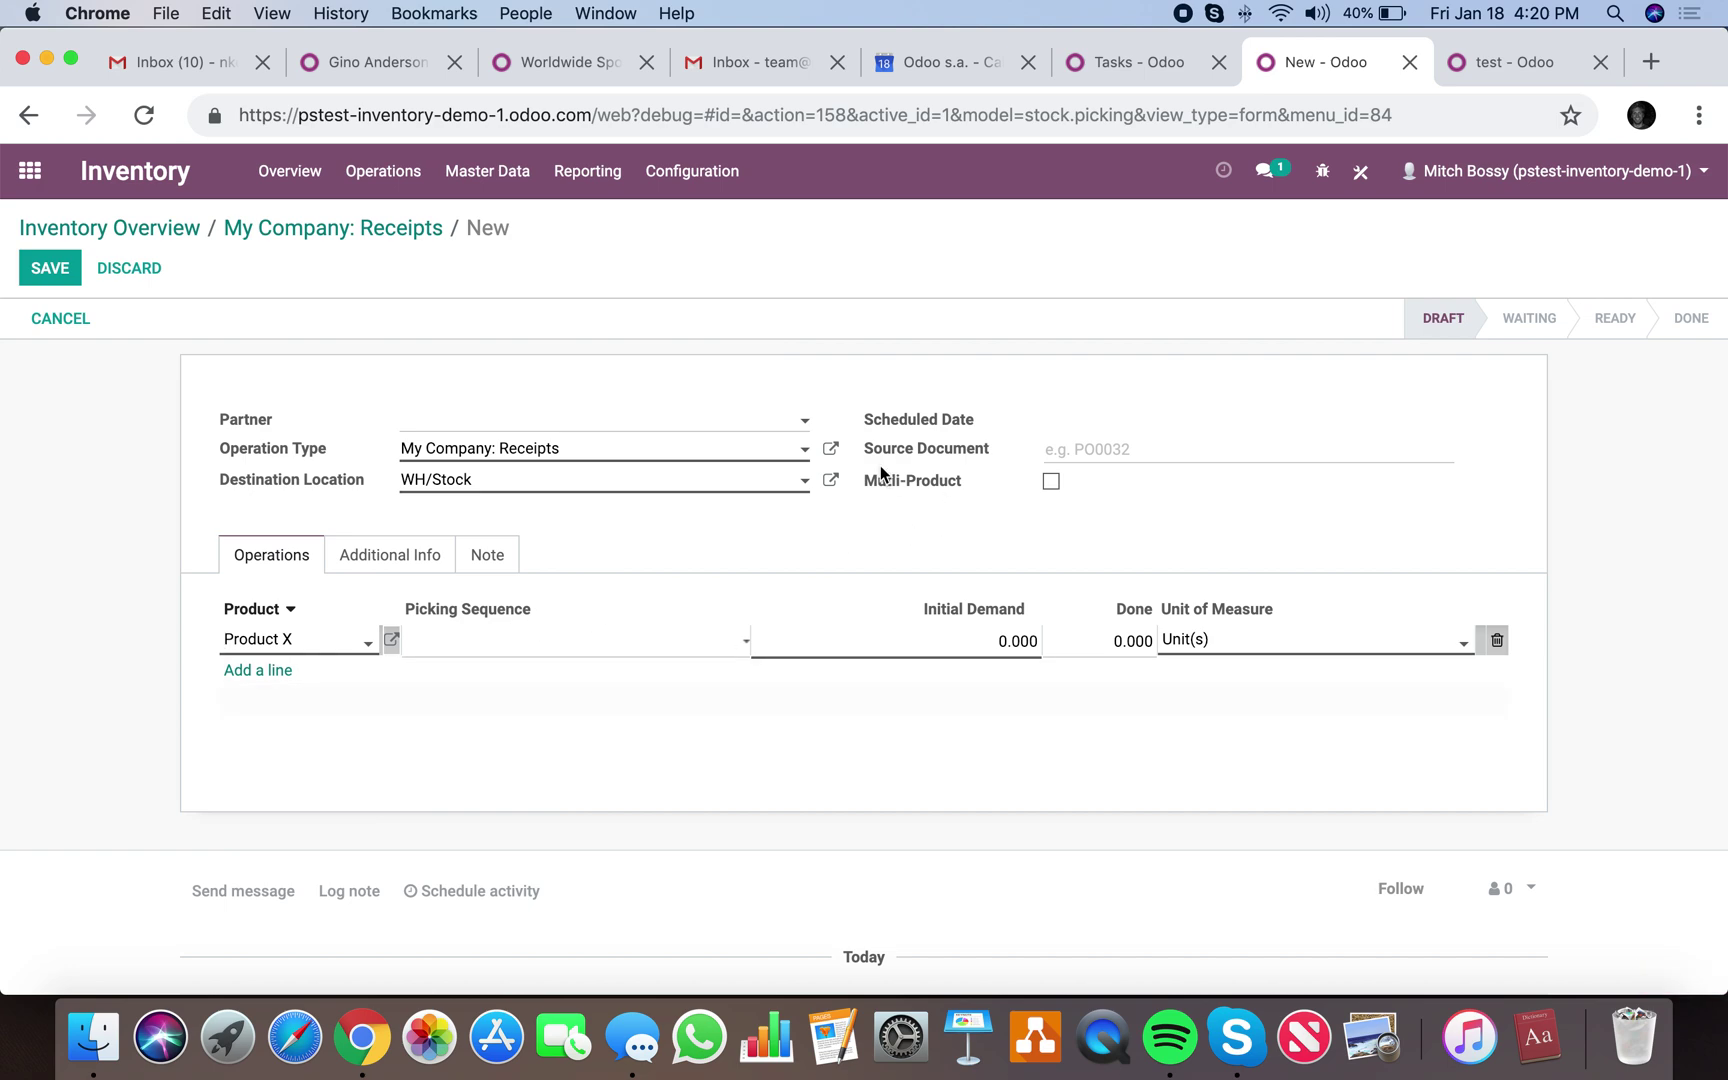
left_click(77, 270)
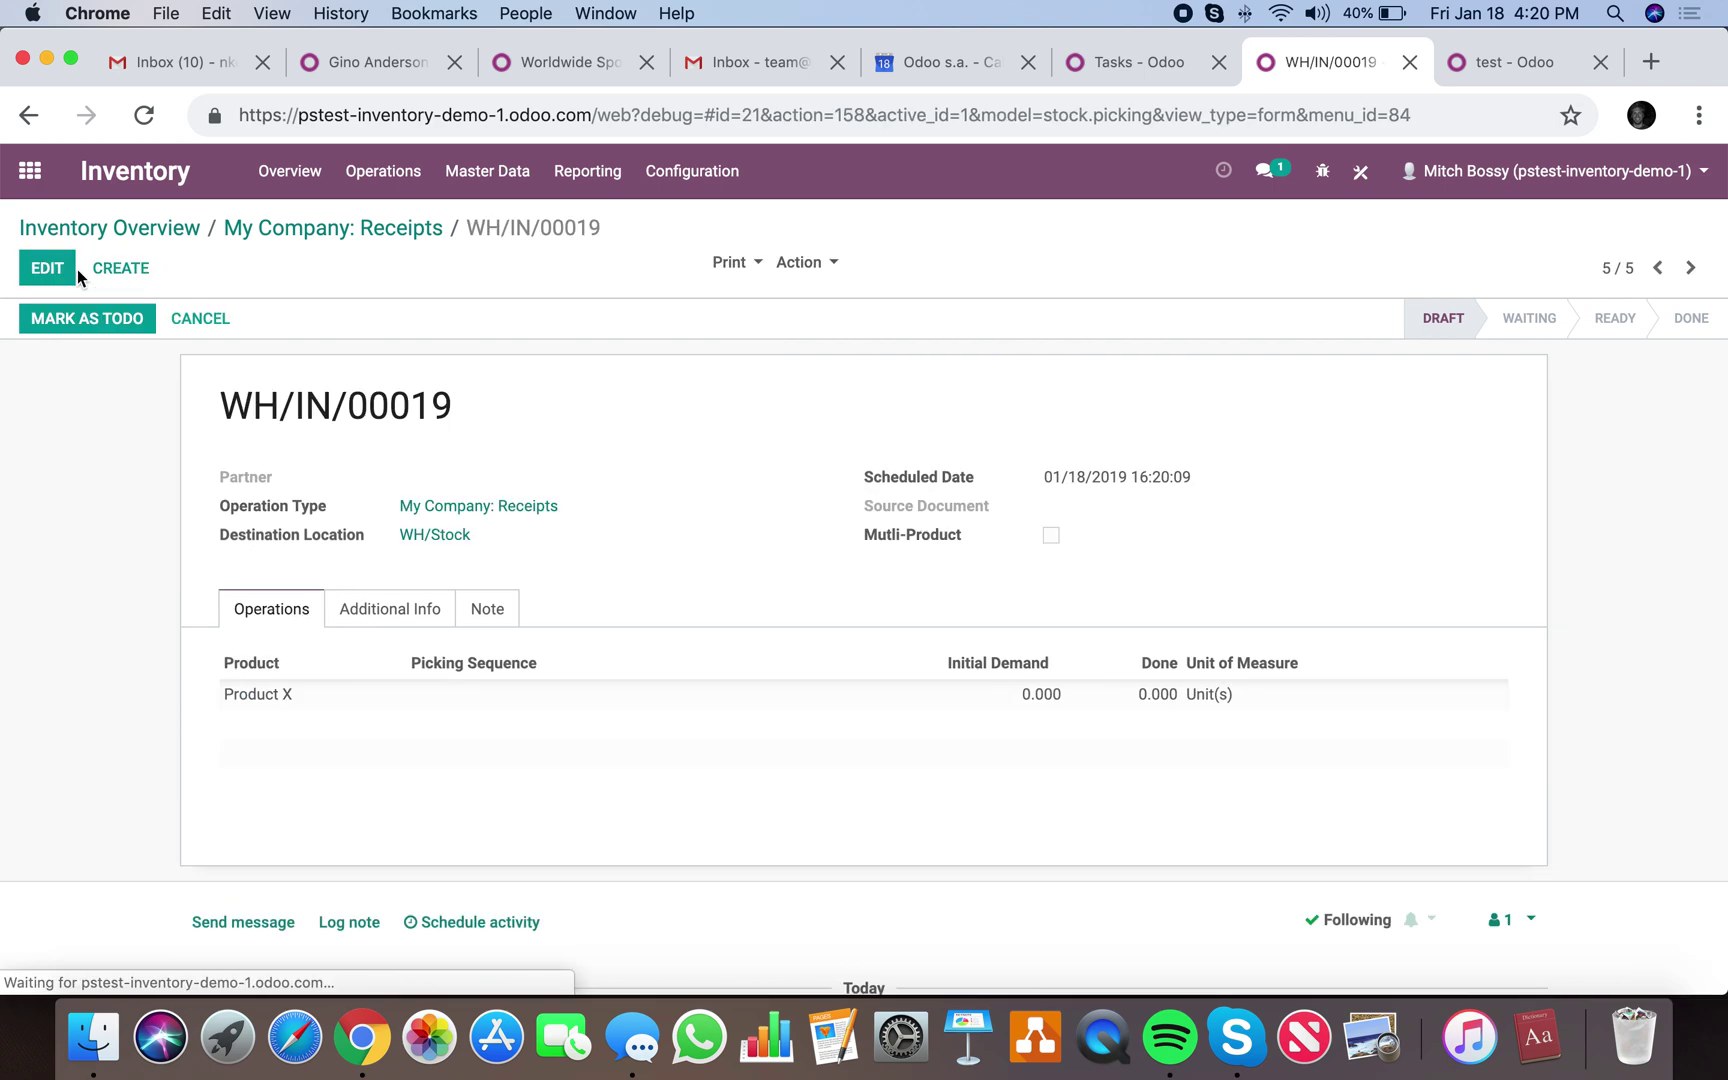
Mark the receipt as To Do, then after the validation error set Done to 1 and validate.
left_click(86, 310)
left_click(86, 319)
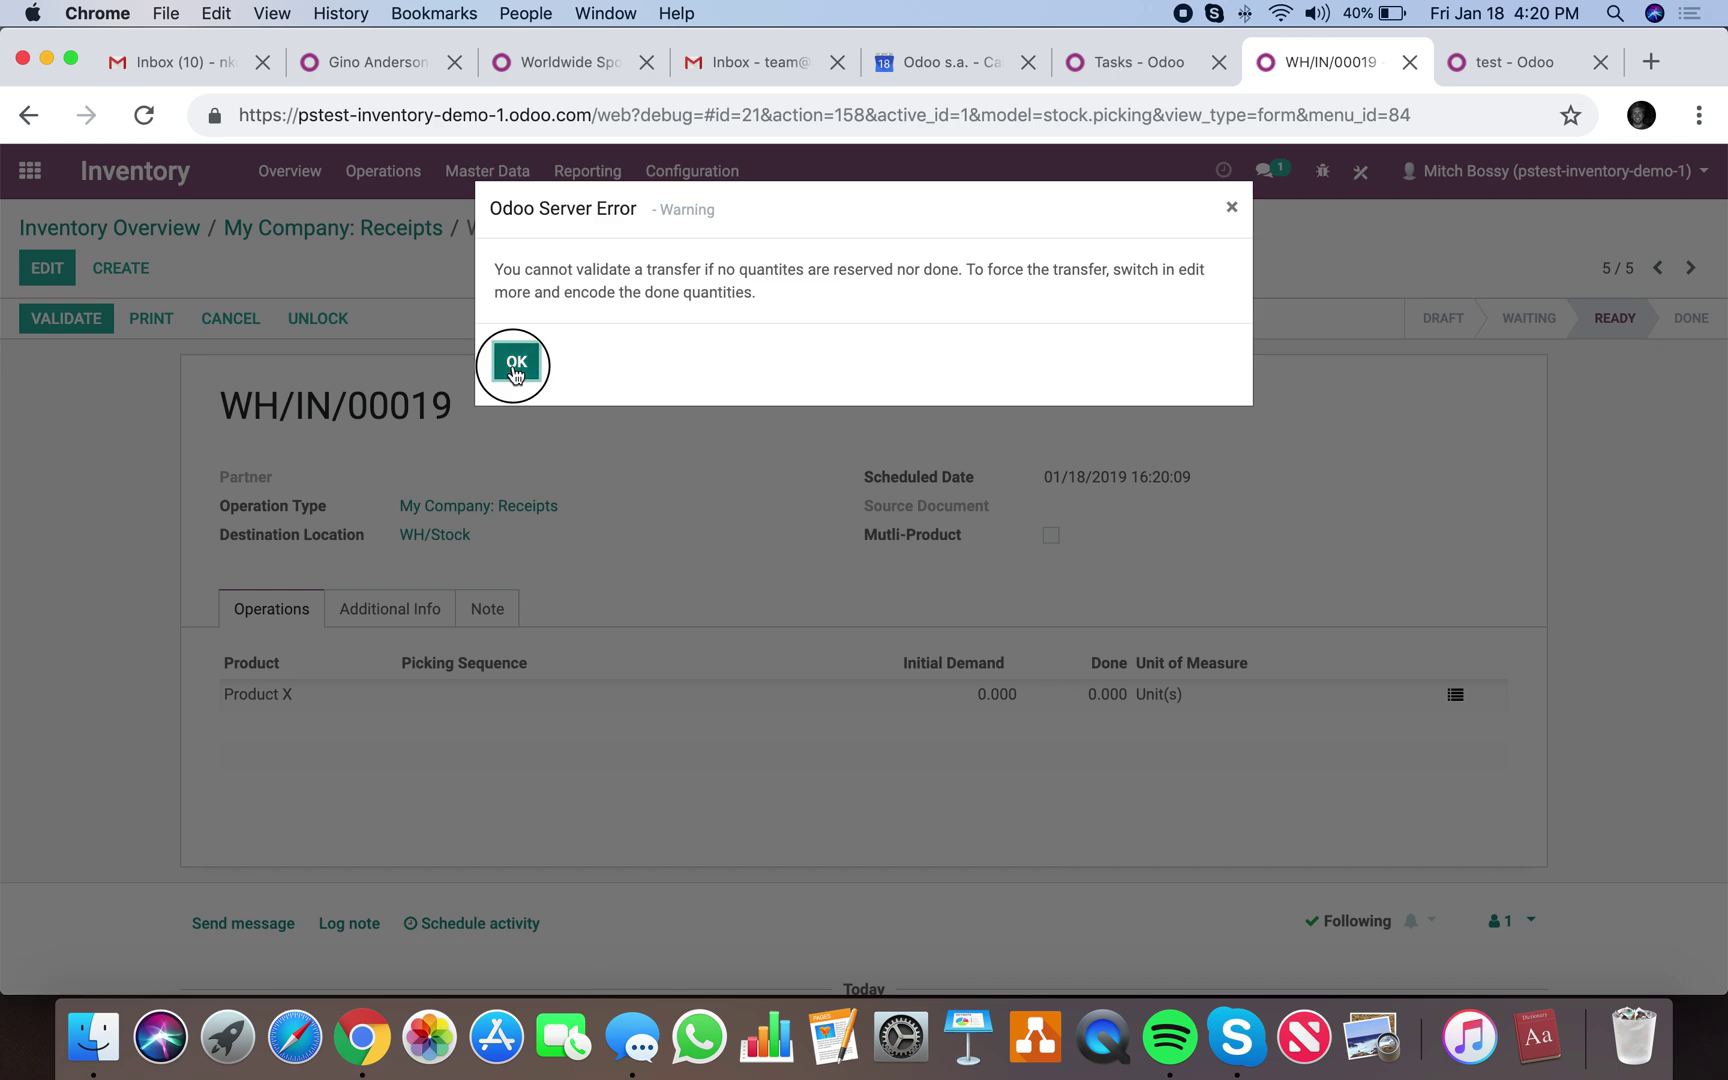
left_click(516, 365)
left_click(47, 268)
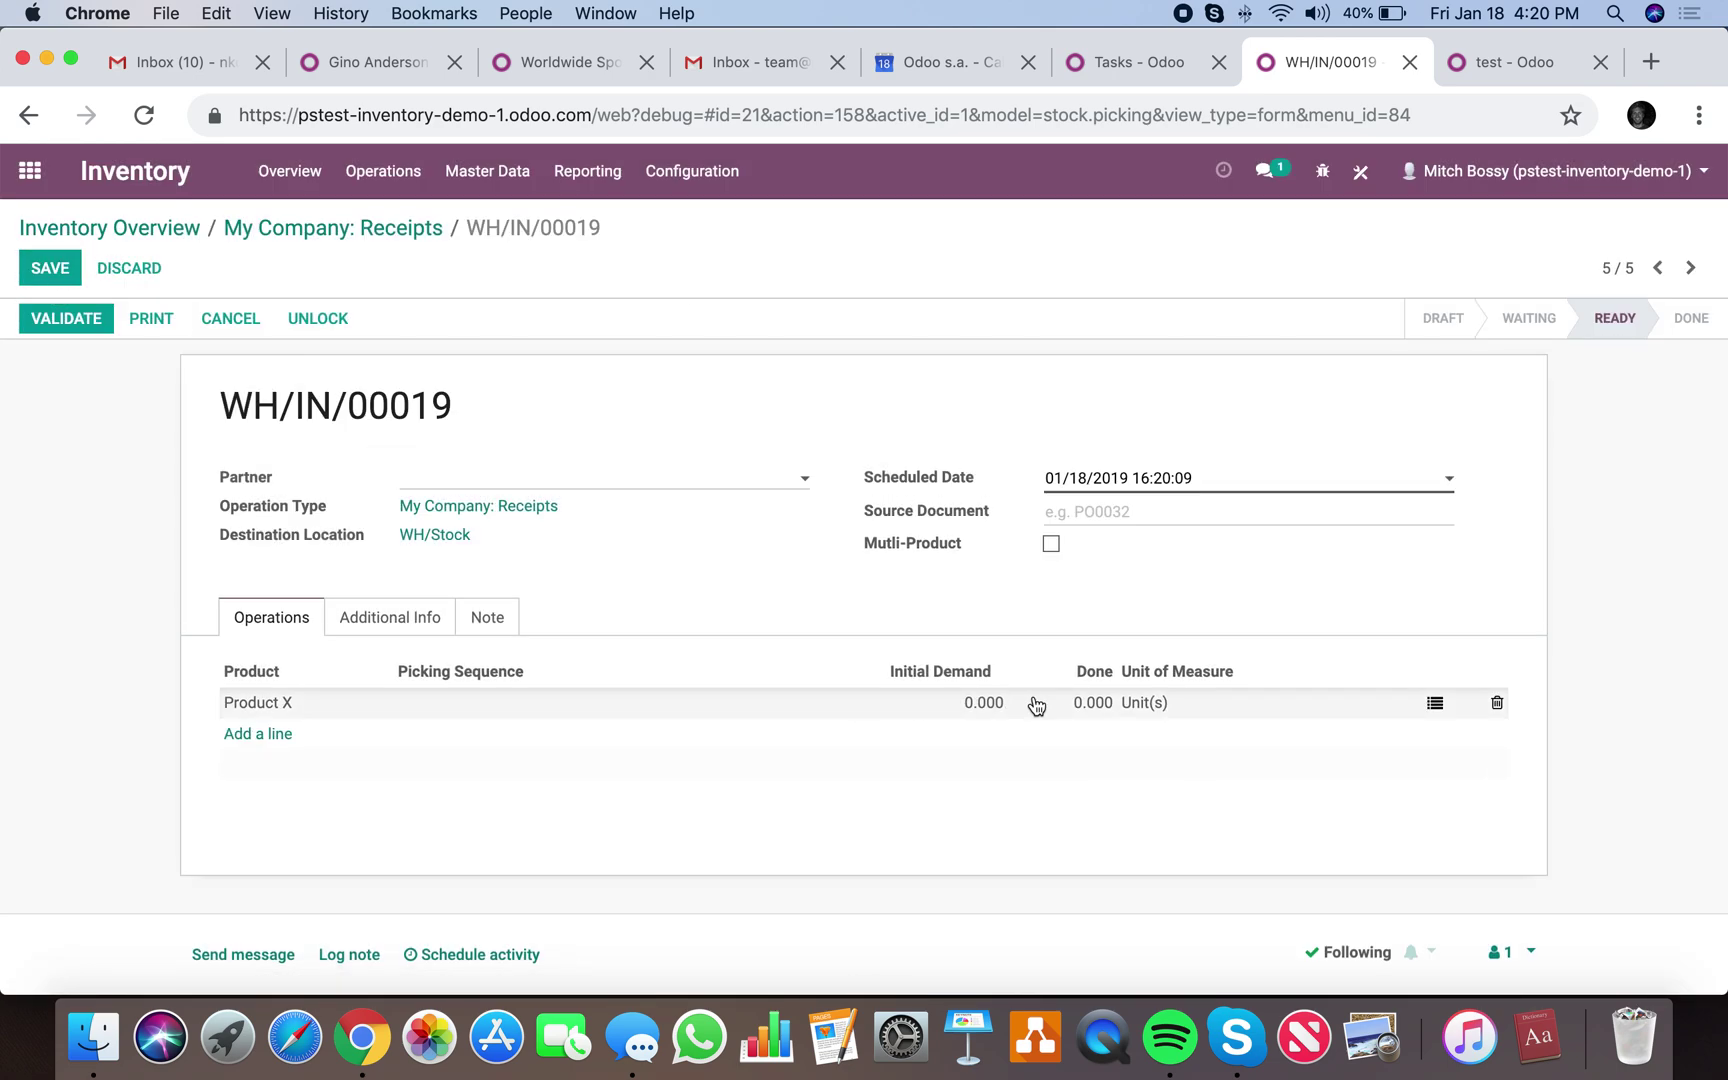
left_click(1035, 705)
type("1")
left_click(717, 559)
left_click(50, 268)
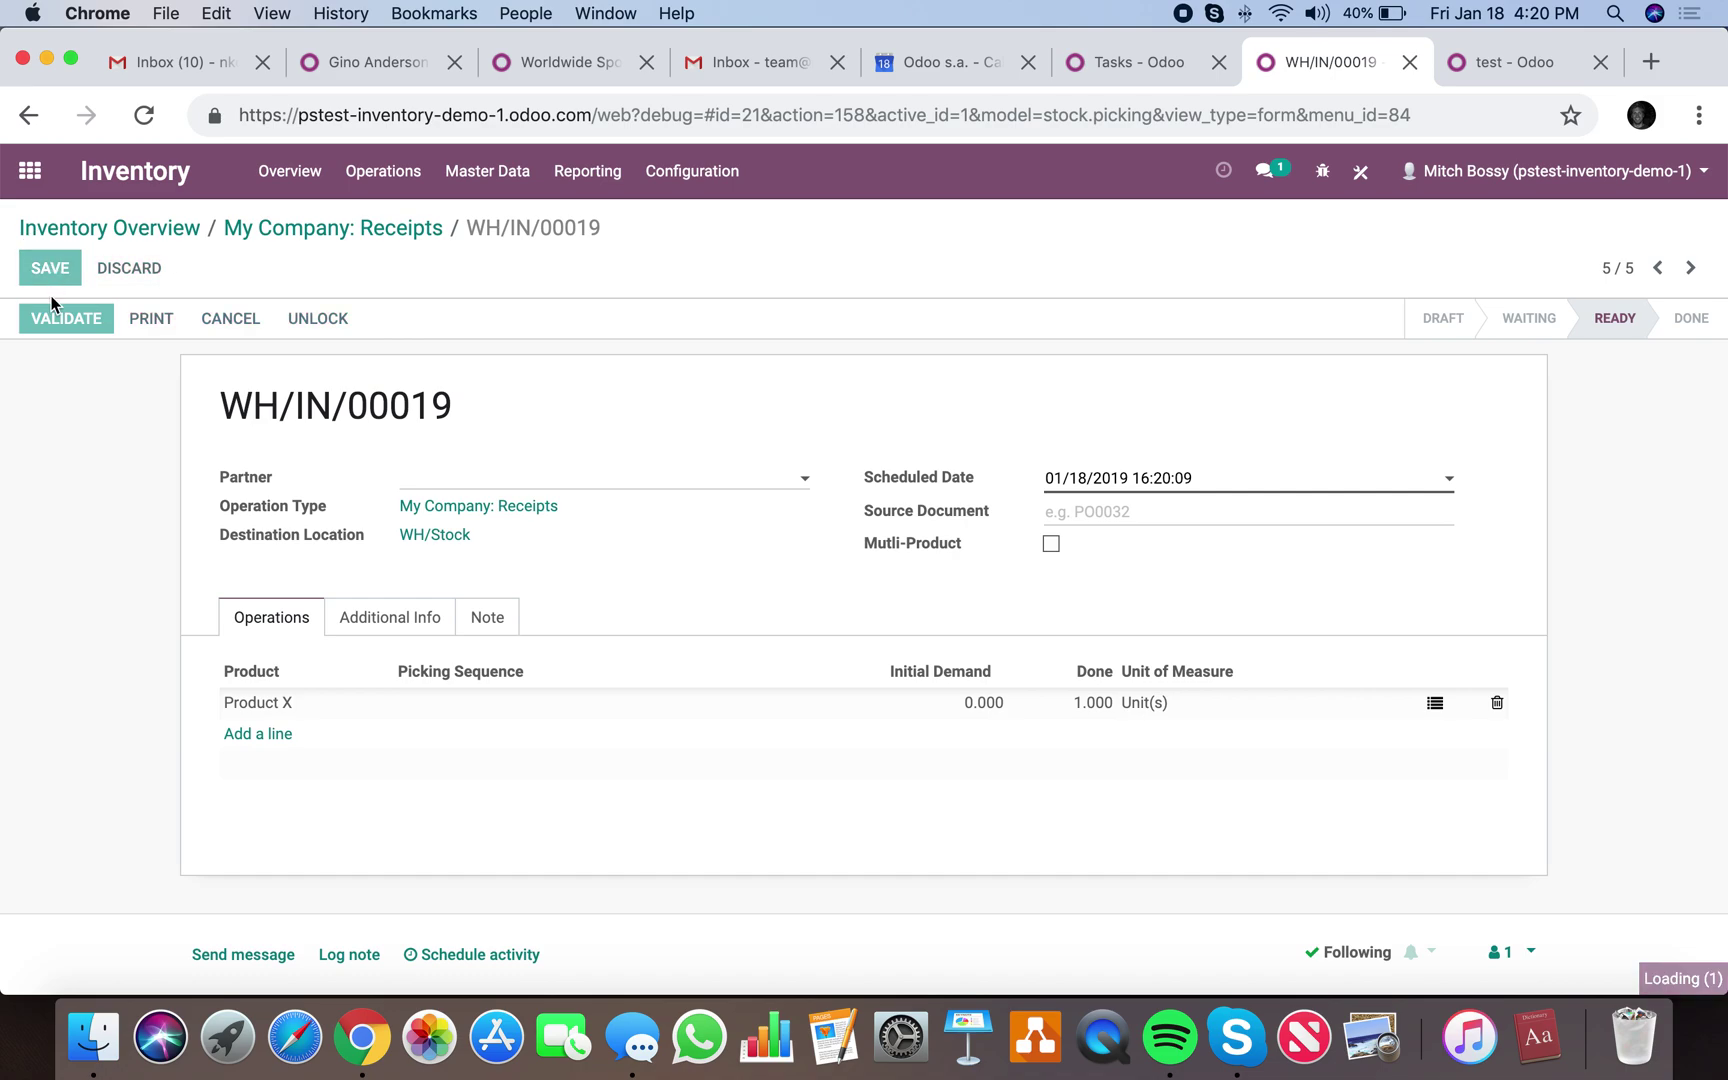
left_click(51, 321)
Review done receipt WH/IN/00019 and re-save it without changes.
scroll(1221, 574, "down", 5)
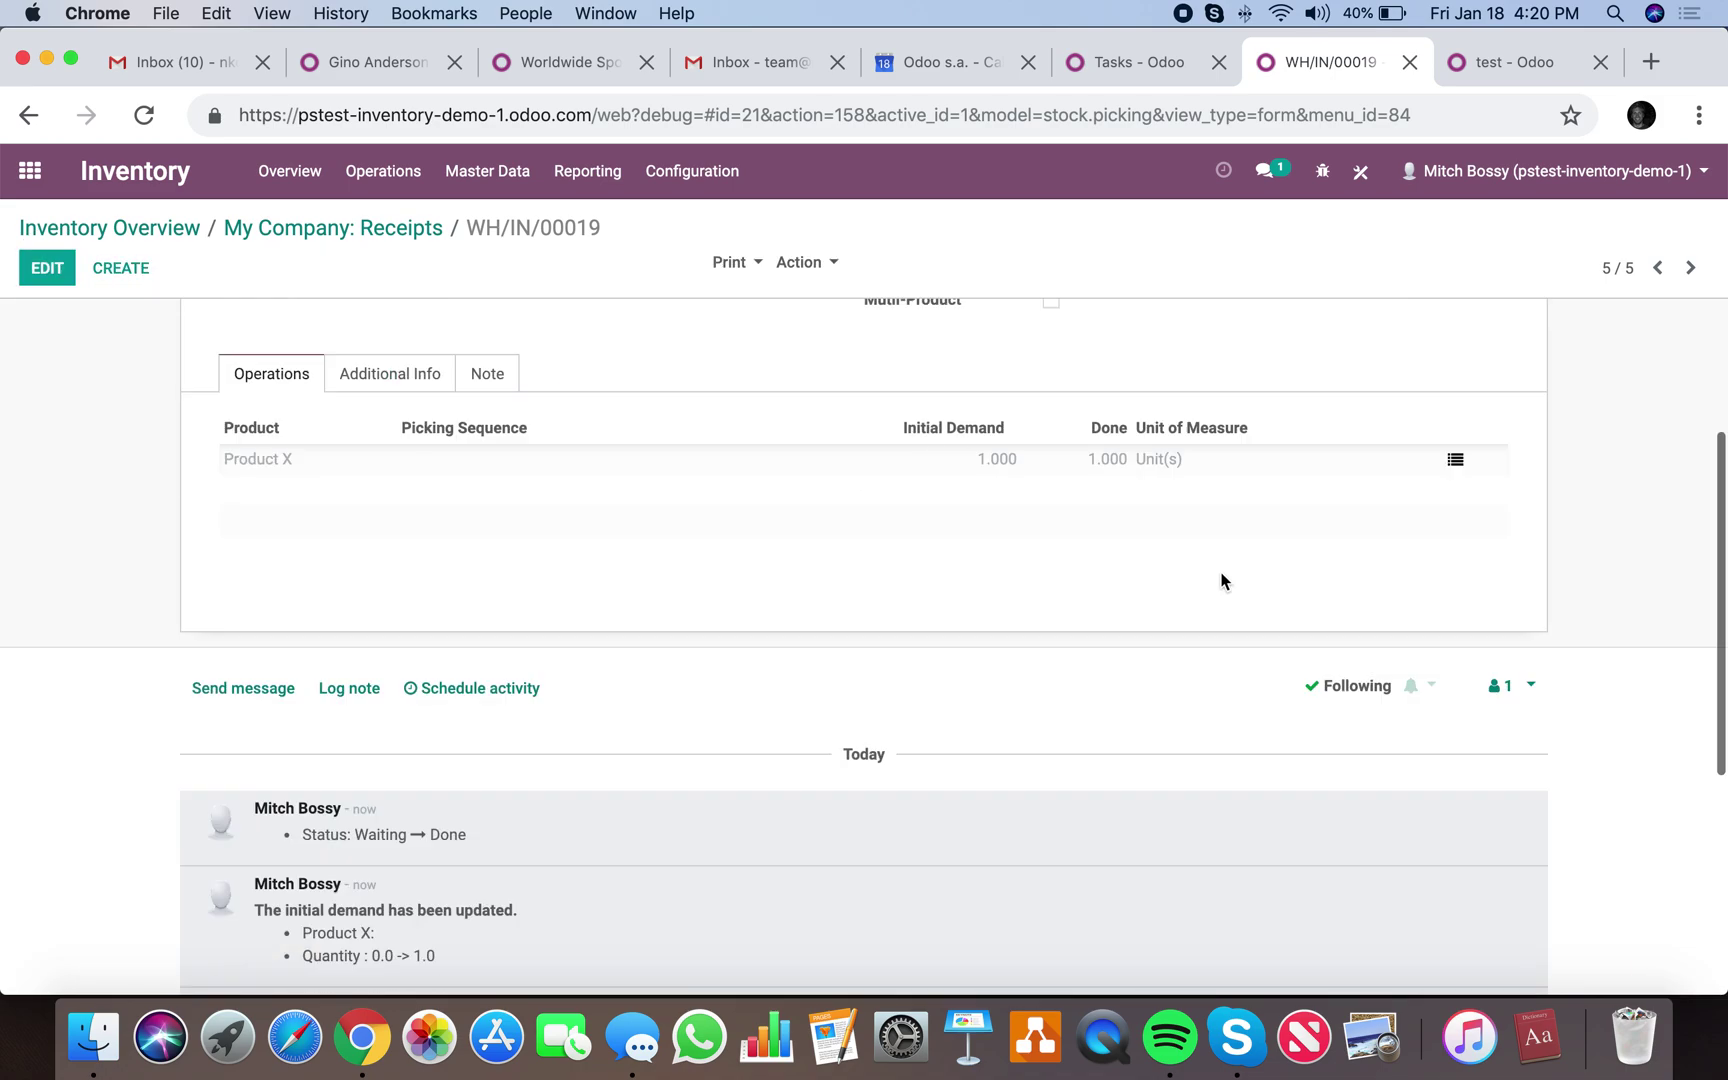
scroll(497, 491, "down", 2)
scroll(617, 532, "up", 7)
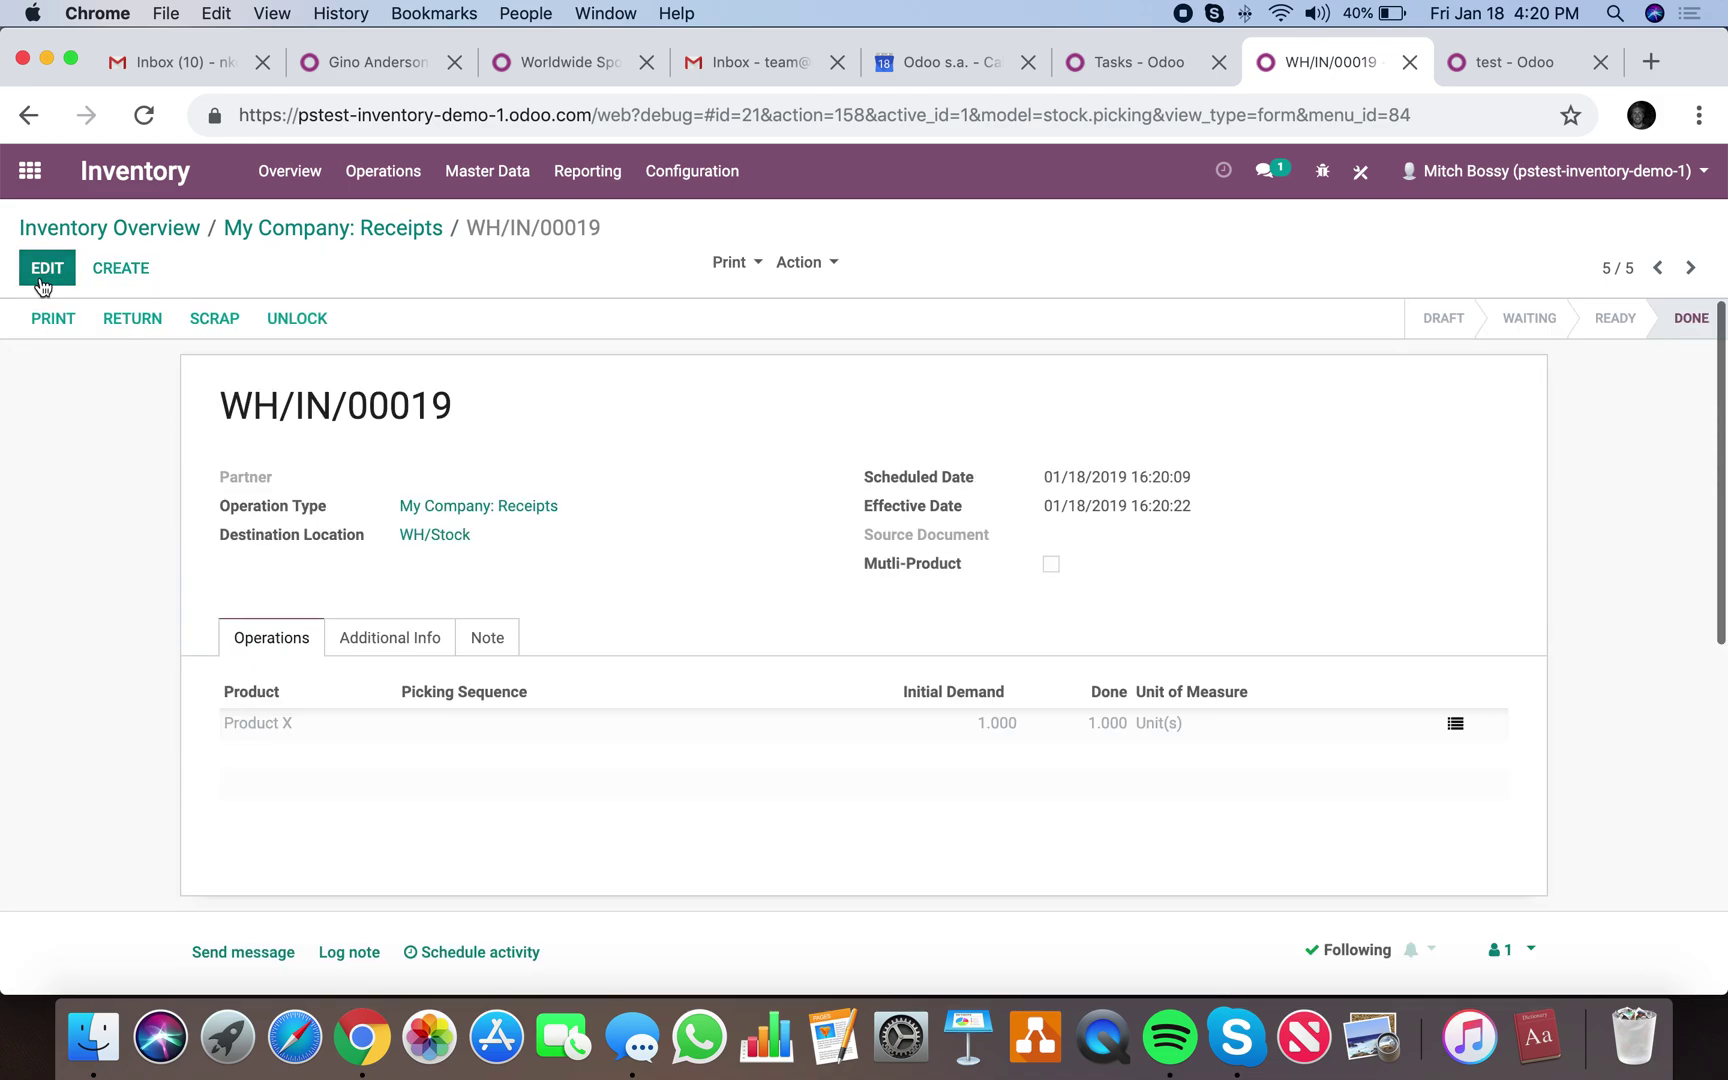
left_click(46, 268)
left_click(44, 270)
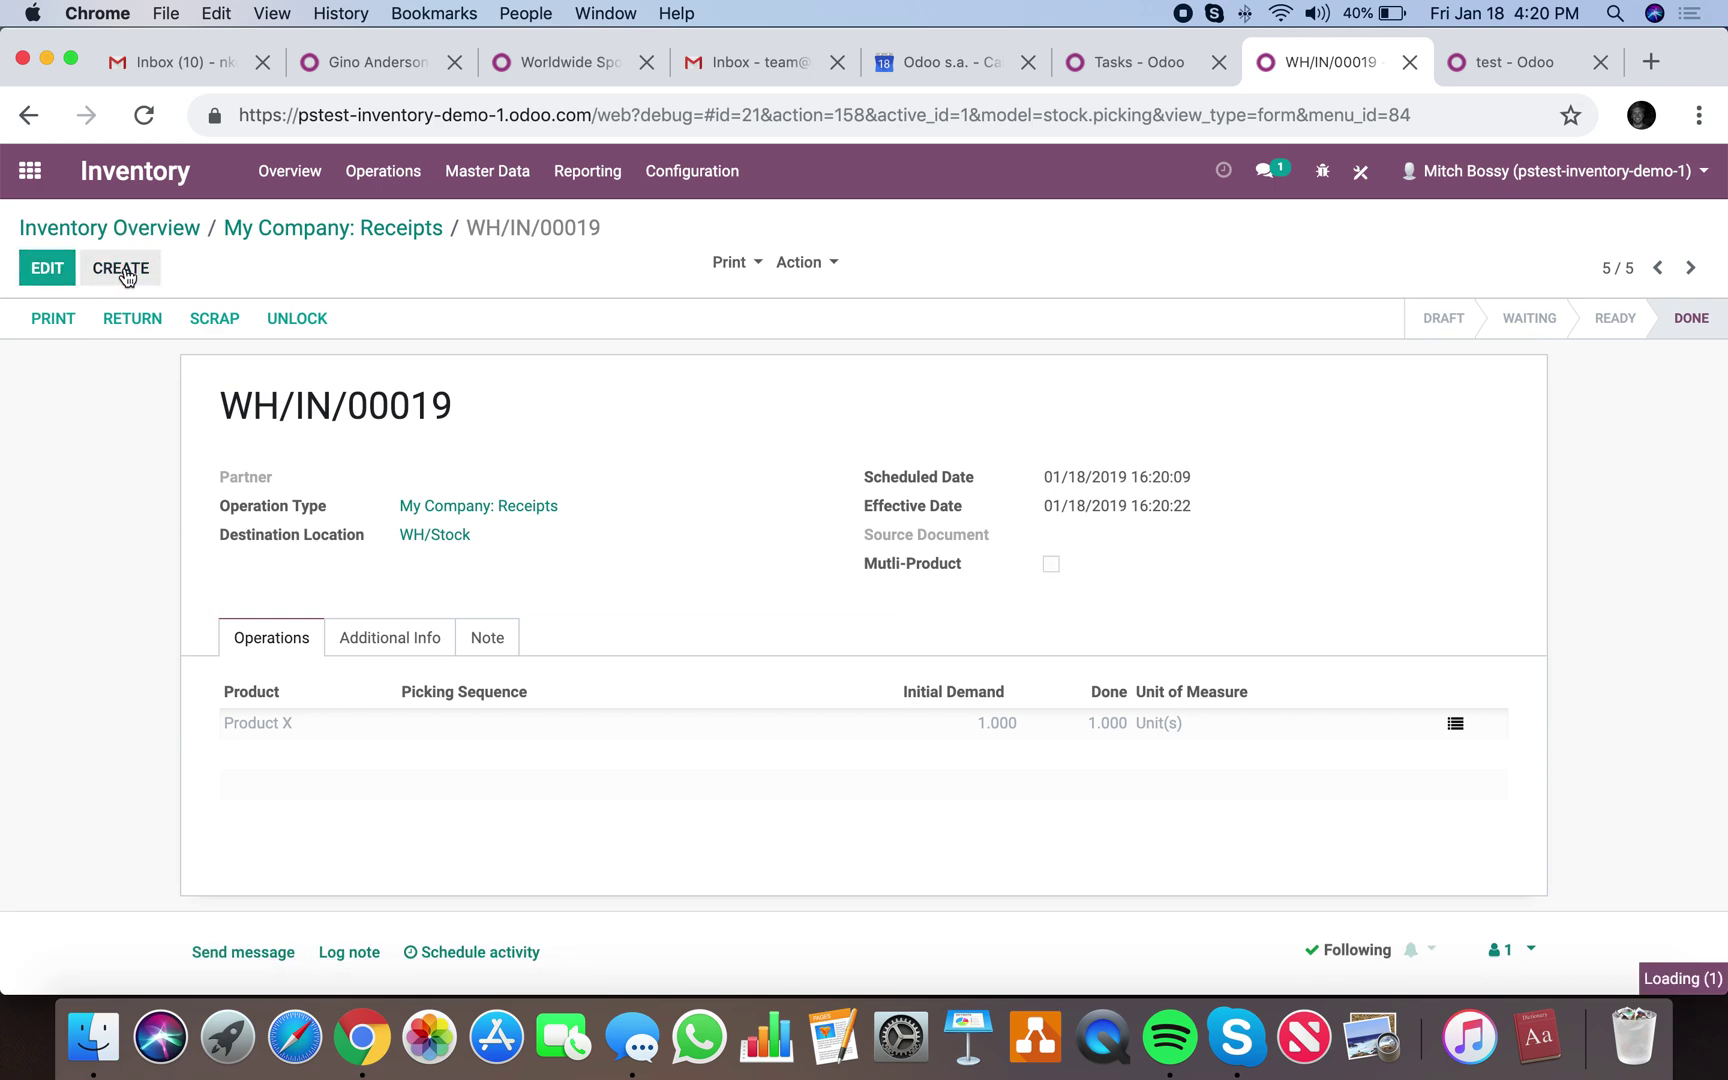
Create a new receipt with [00123] Product X at Done quantity 1 and save it.
left_click(118, 270)
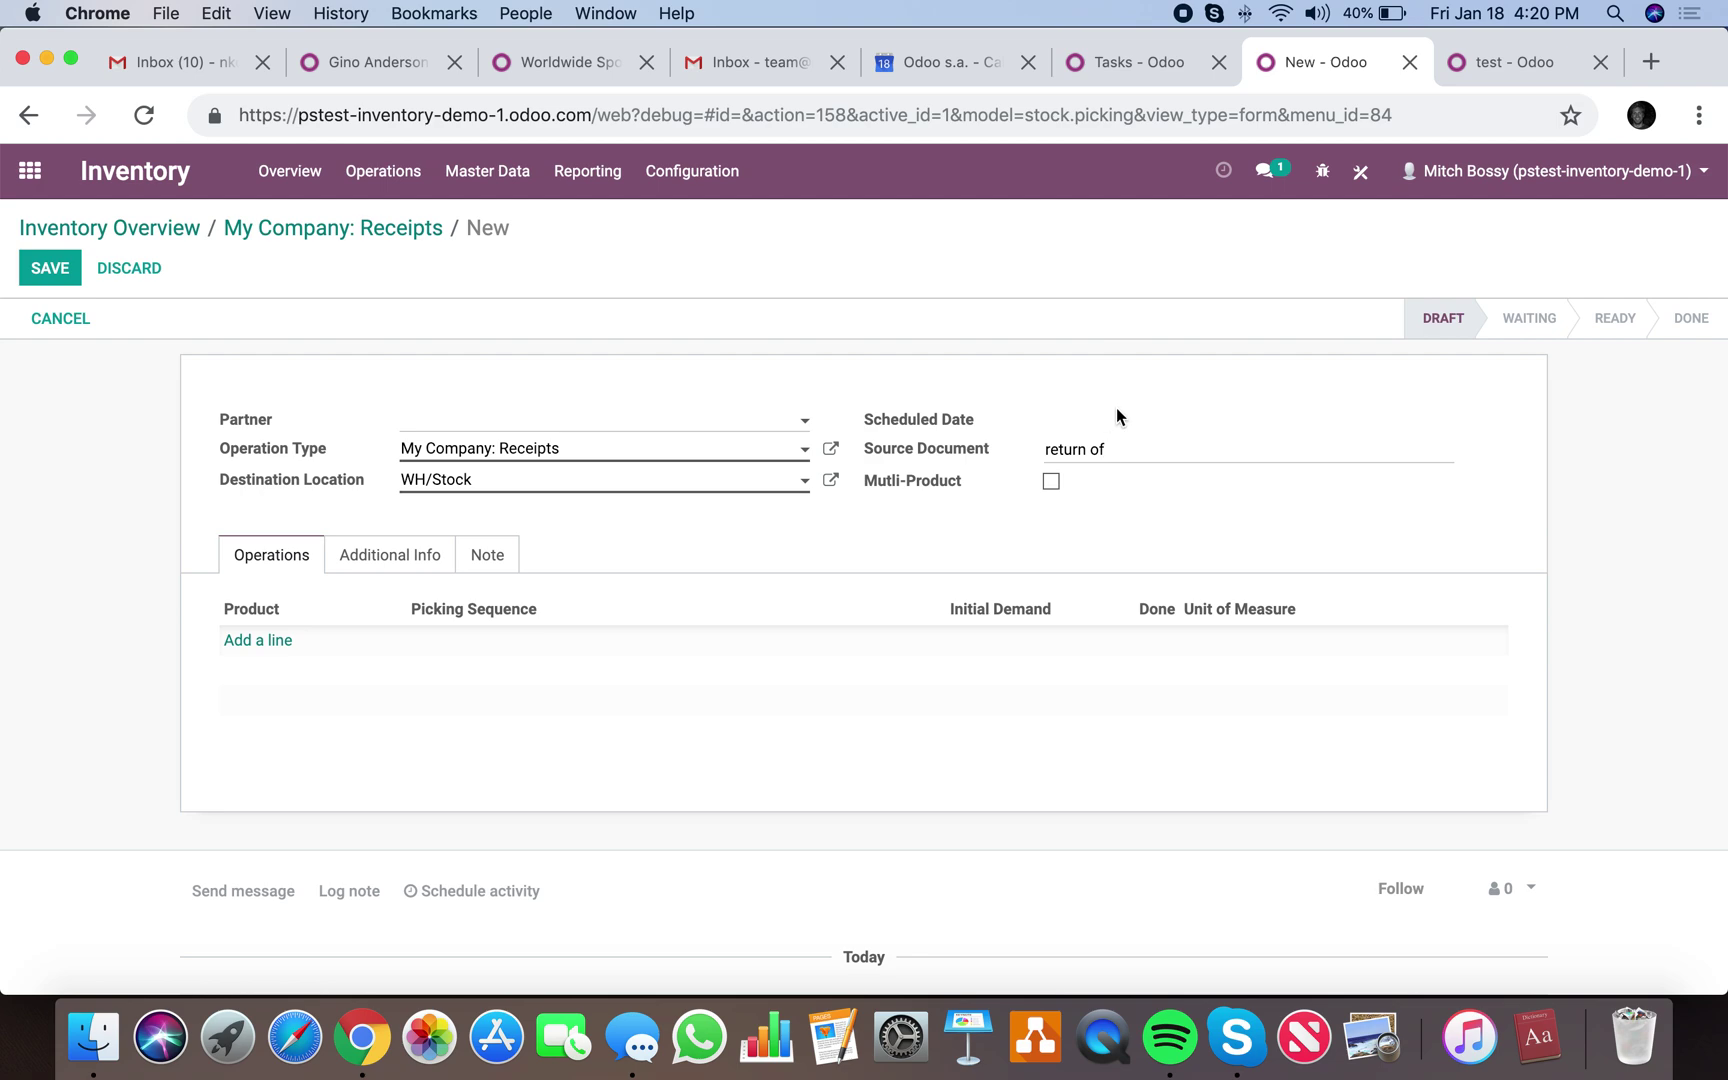
left_click(262, 640)
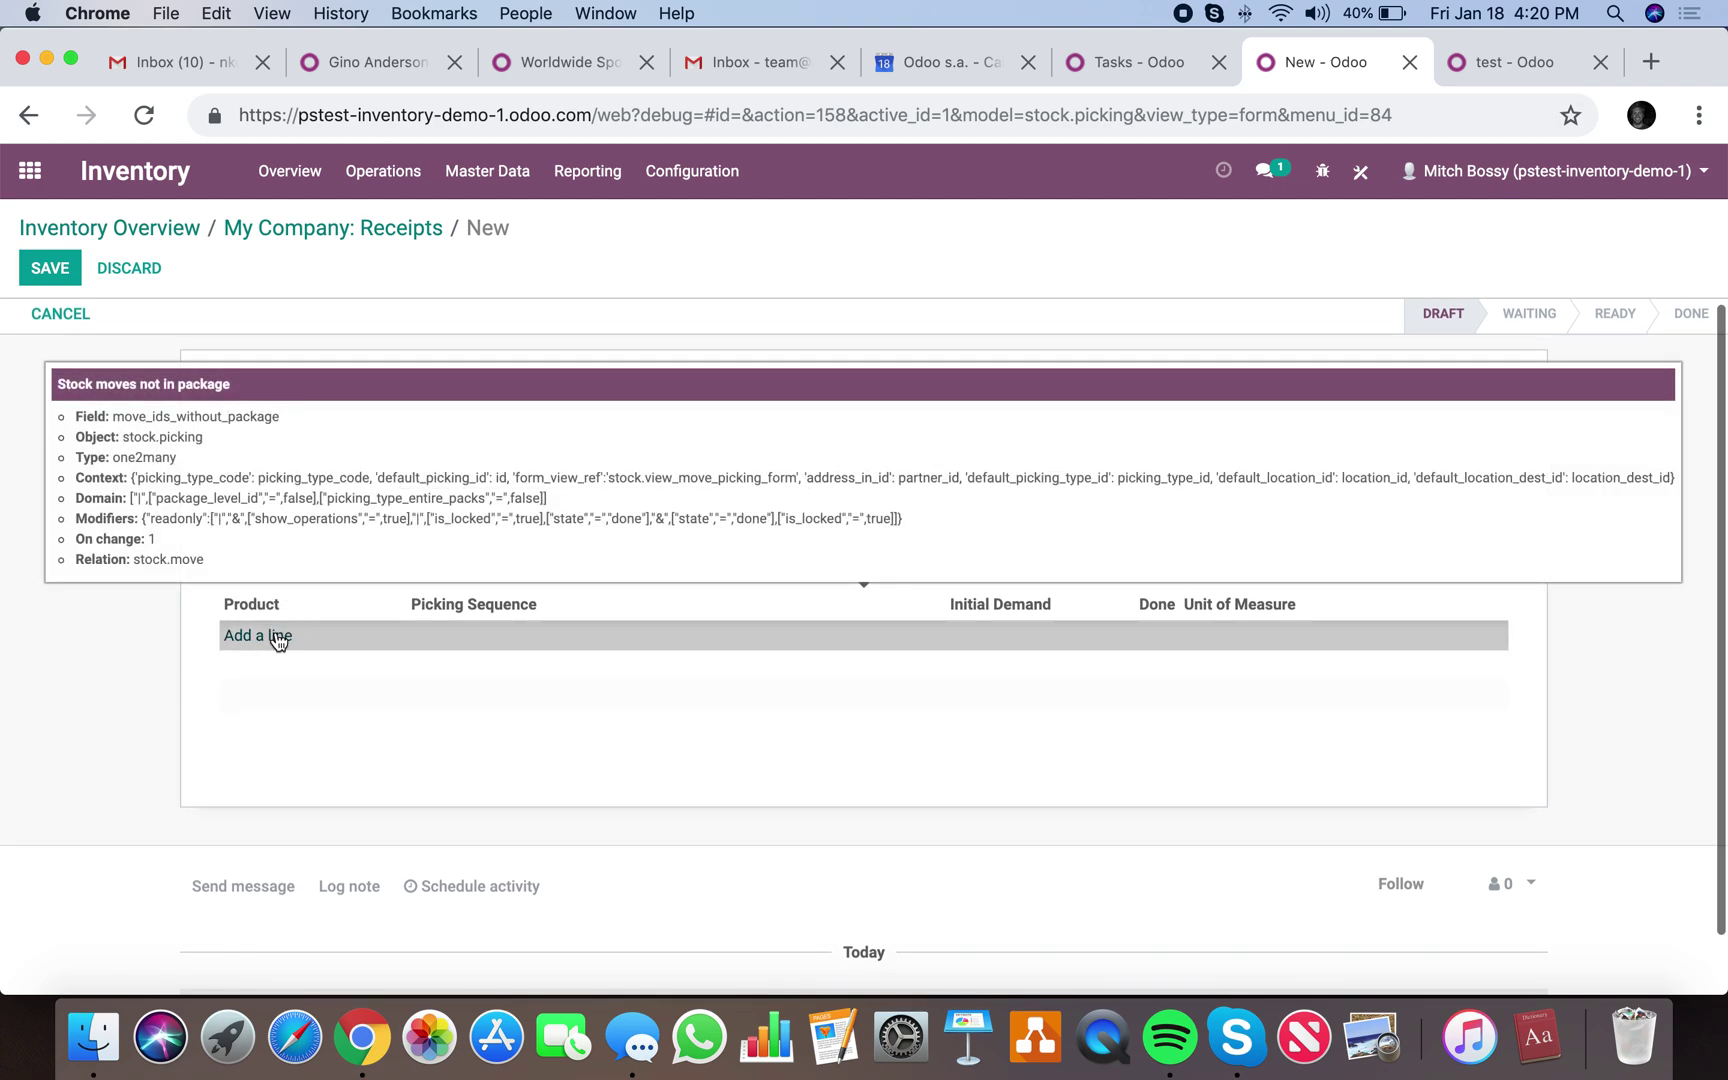
left_click(280, 642)
left_click(322, 672)
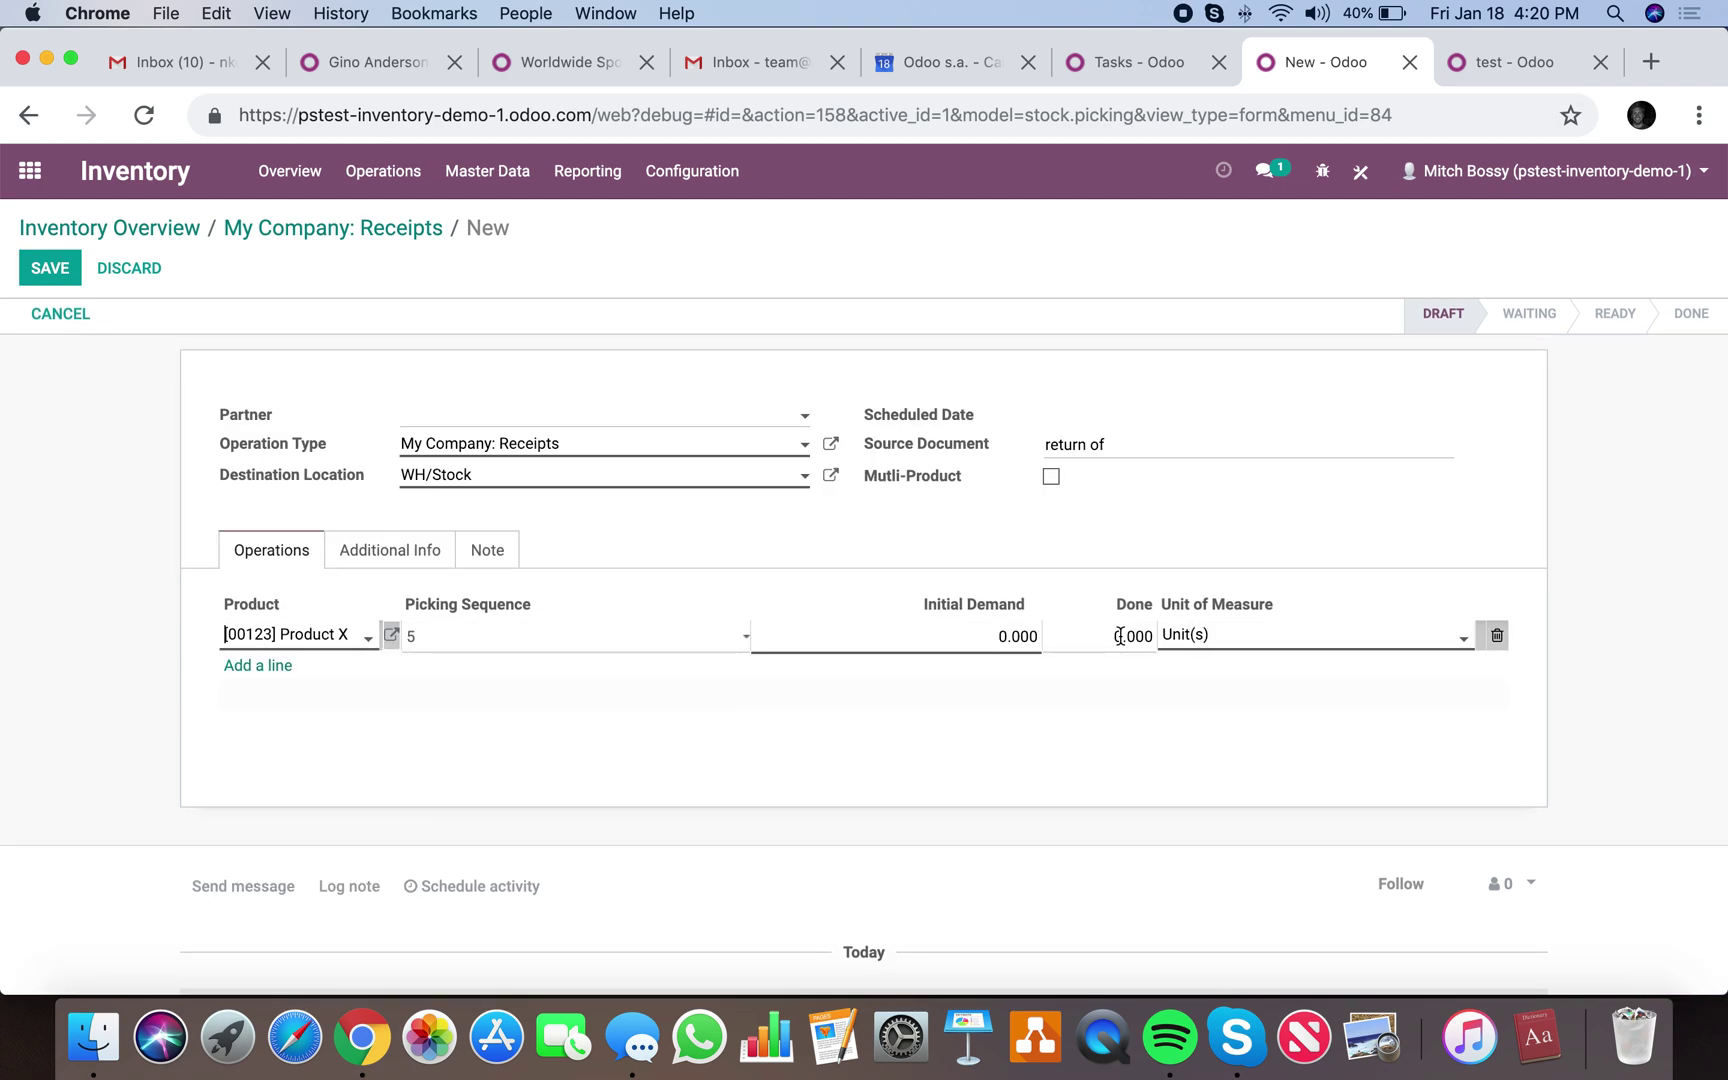
left_click(1204, 641)
type("1")
left_click(1138, 745)
left_click(75, 280)
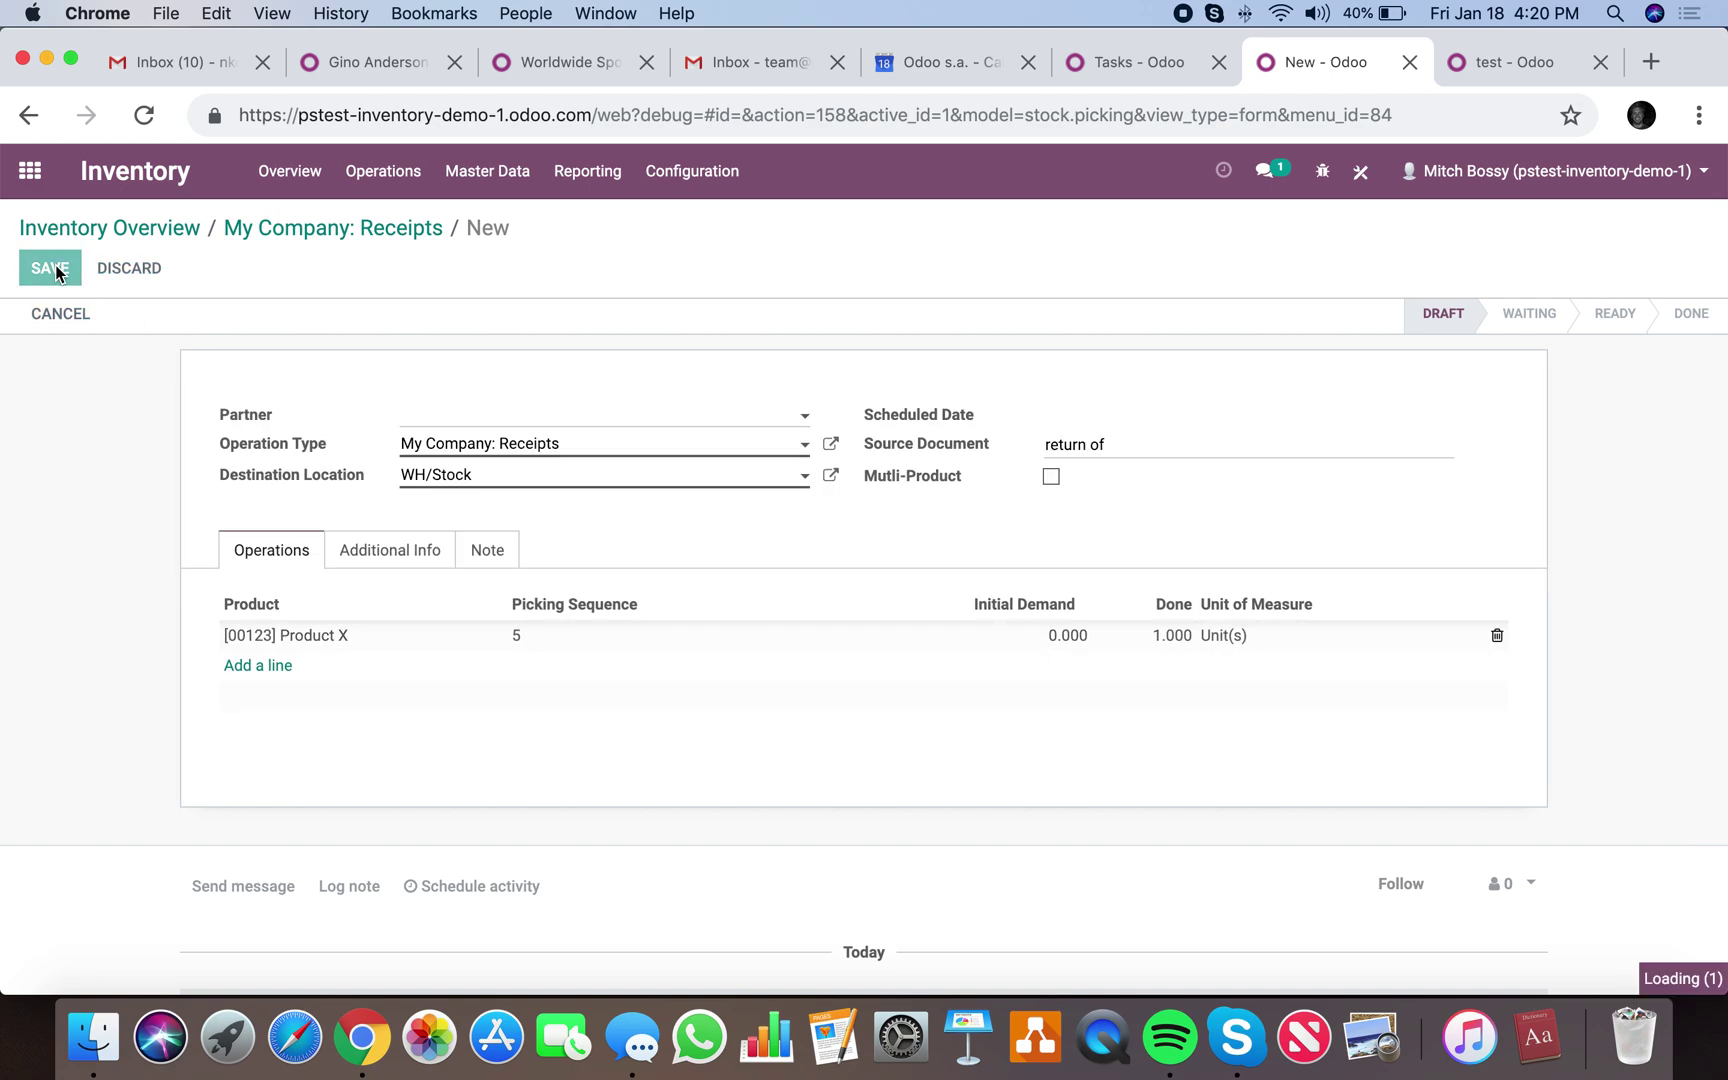
Mark receipt WH/IN/00020 as To Do, validate it, then return to the home app menu.
left_click(104, 318)
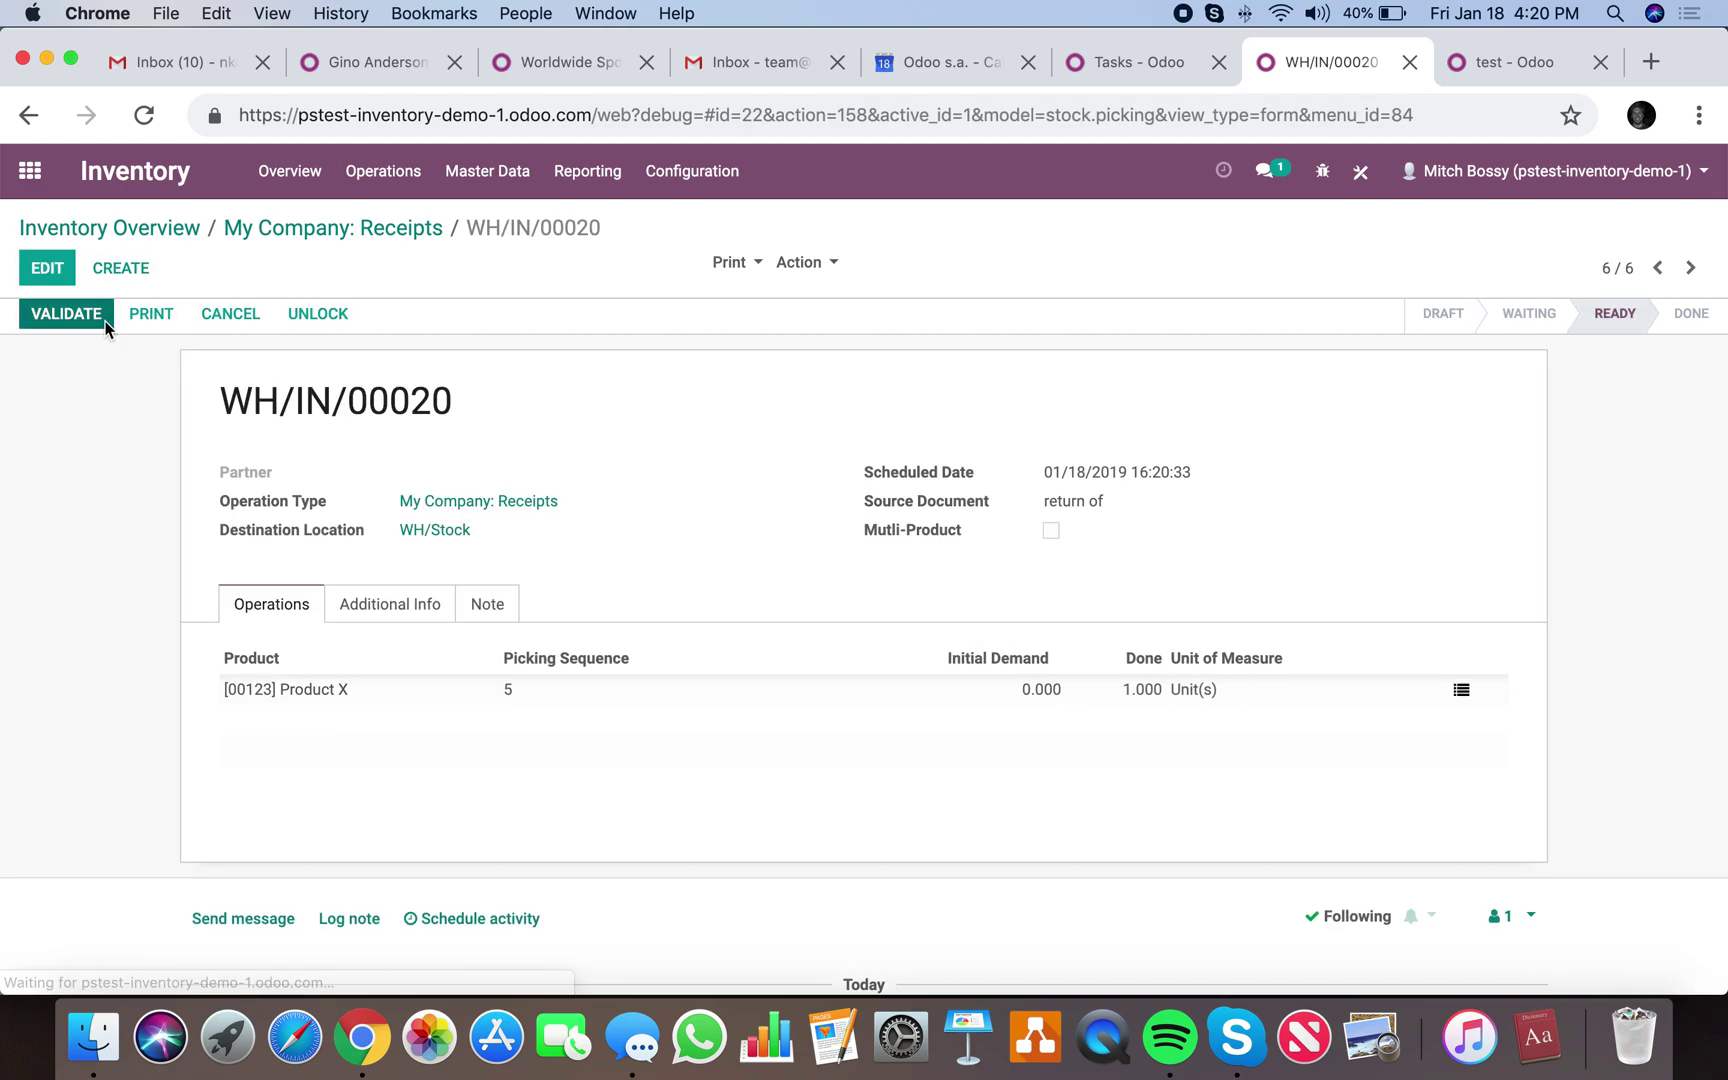
left_click(107, 327)
scroll(701, 514, "down", 5)
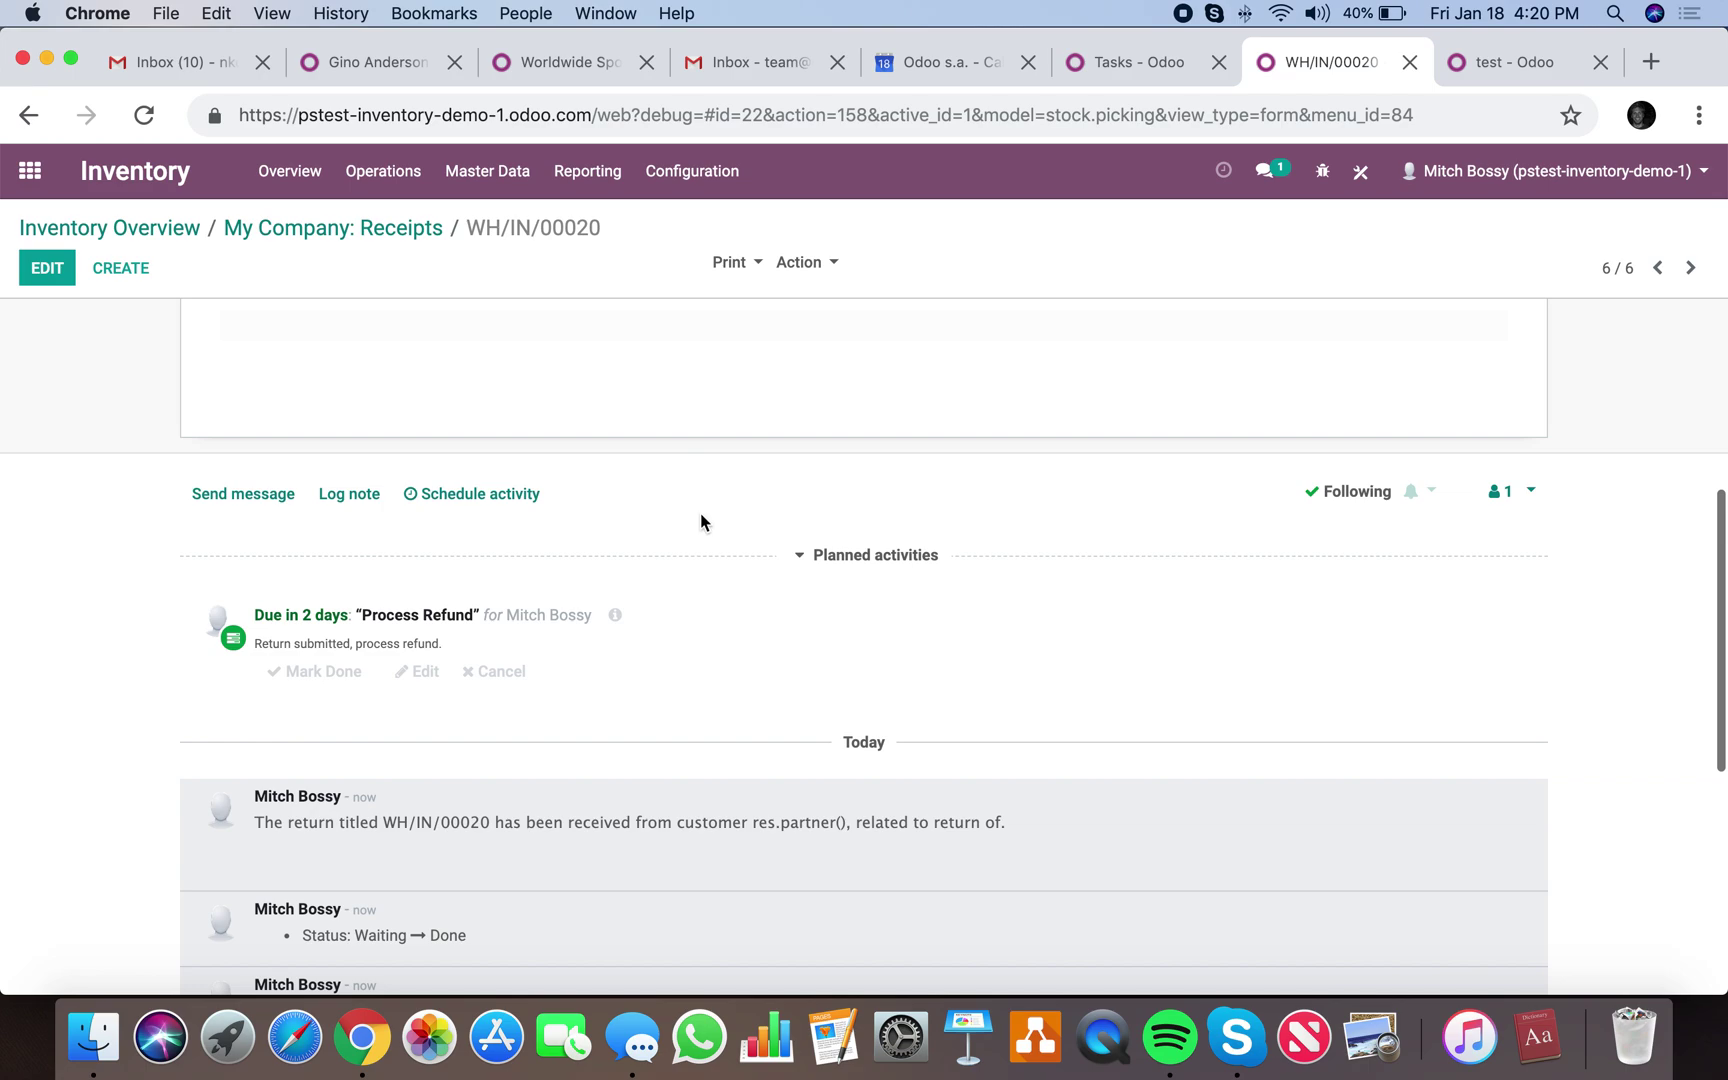
scroll(738, 844, "up", 5)
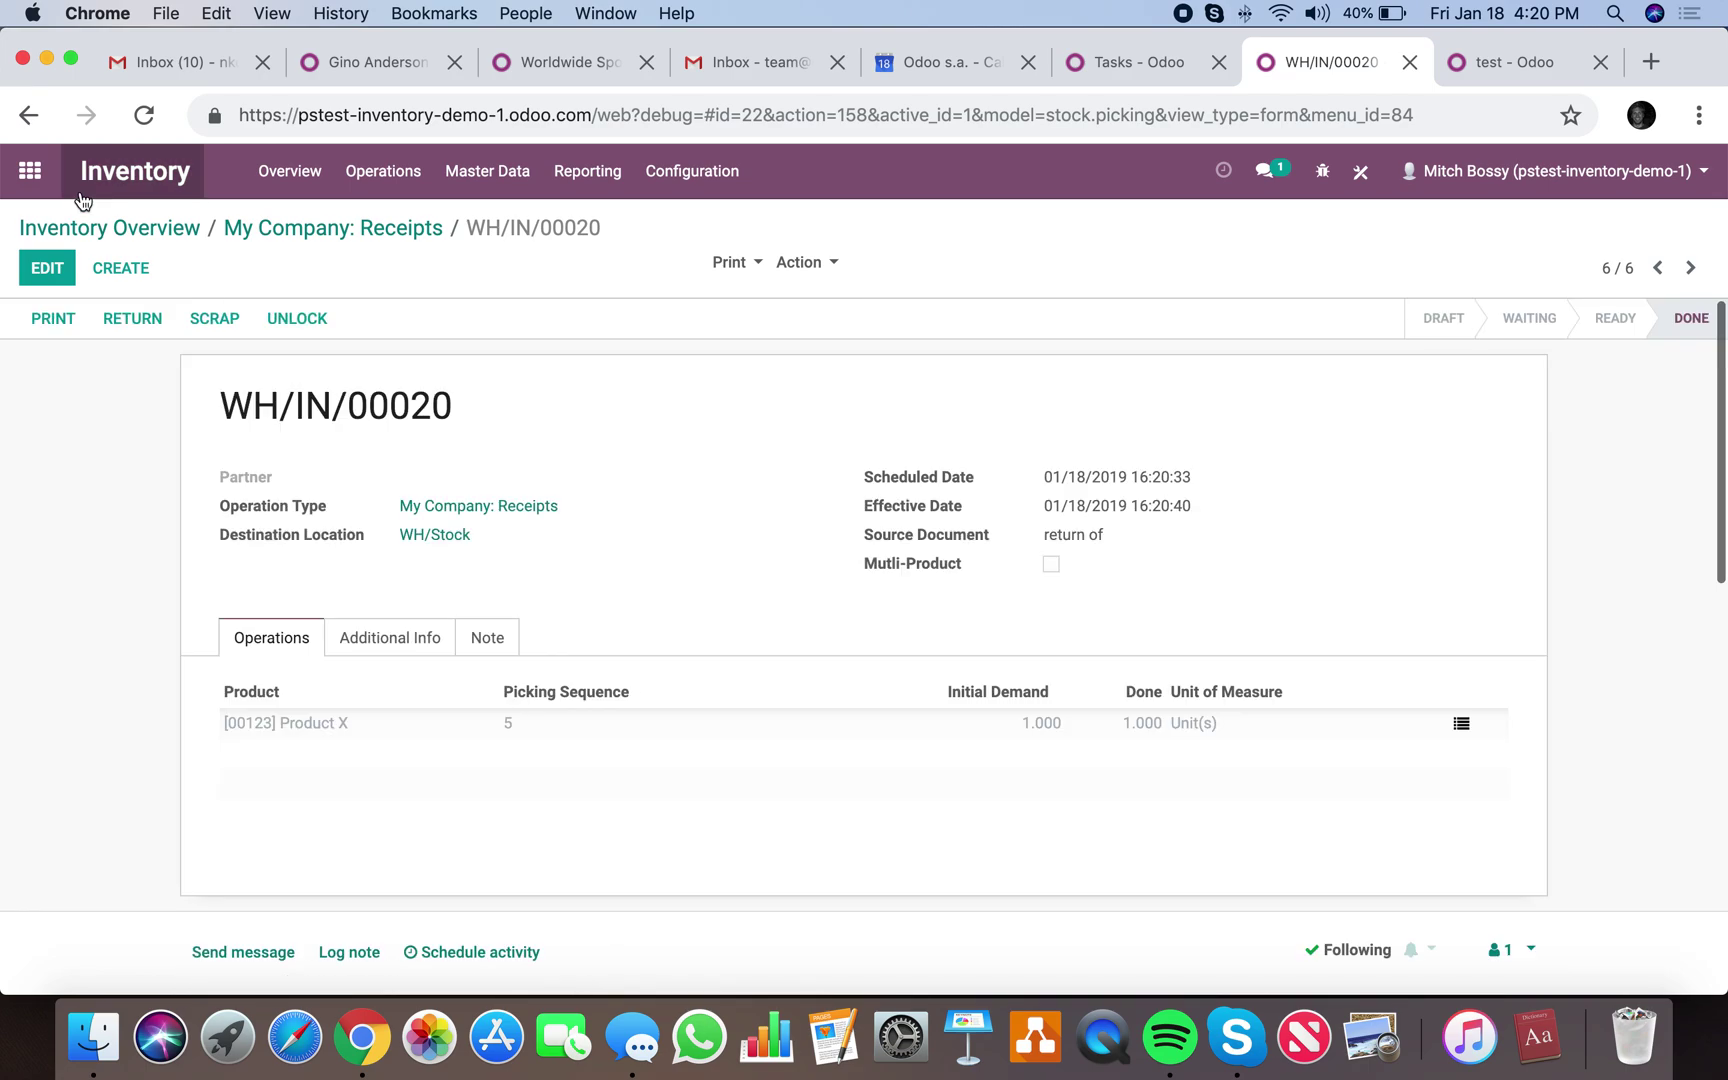
left_click(86, 230)
left_click(8, 170)
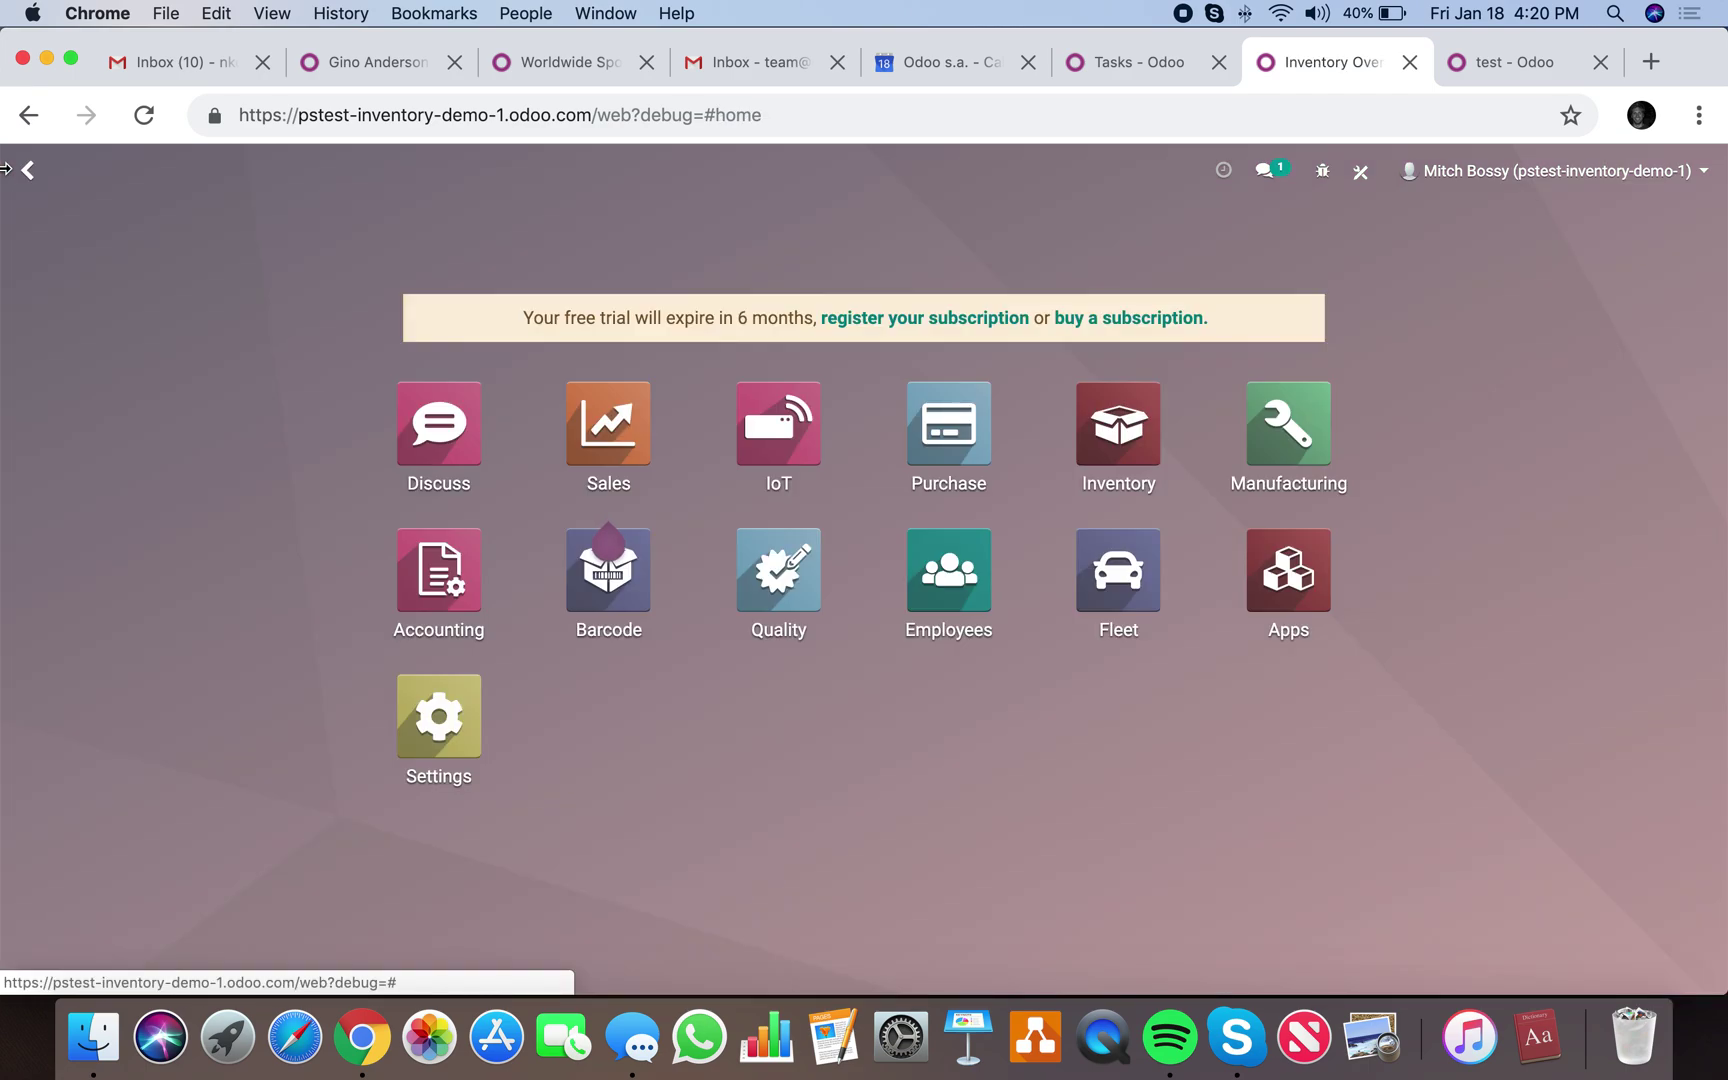
Open delivery order WH/OUT/00002 from the Delivery Orders waiting to be processed.
left_click(8, 170)
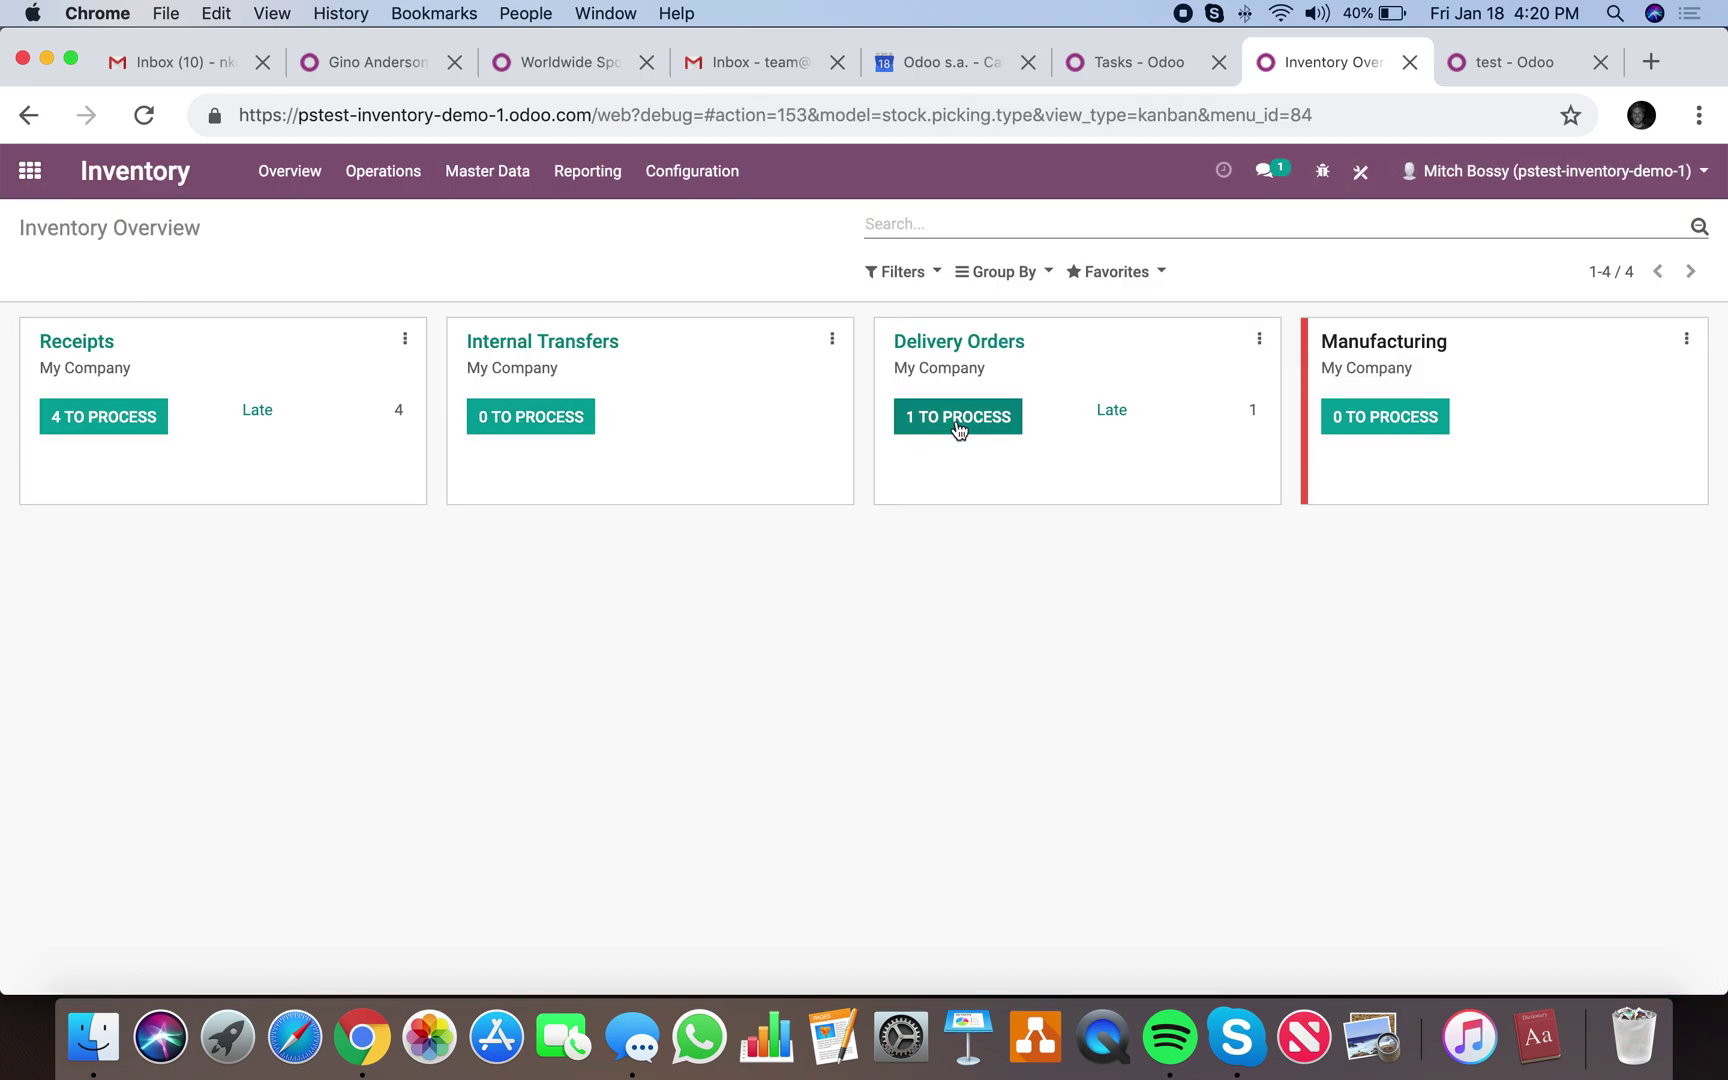
left_click(1260, 345)
left_click(1172, 429)
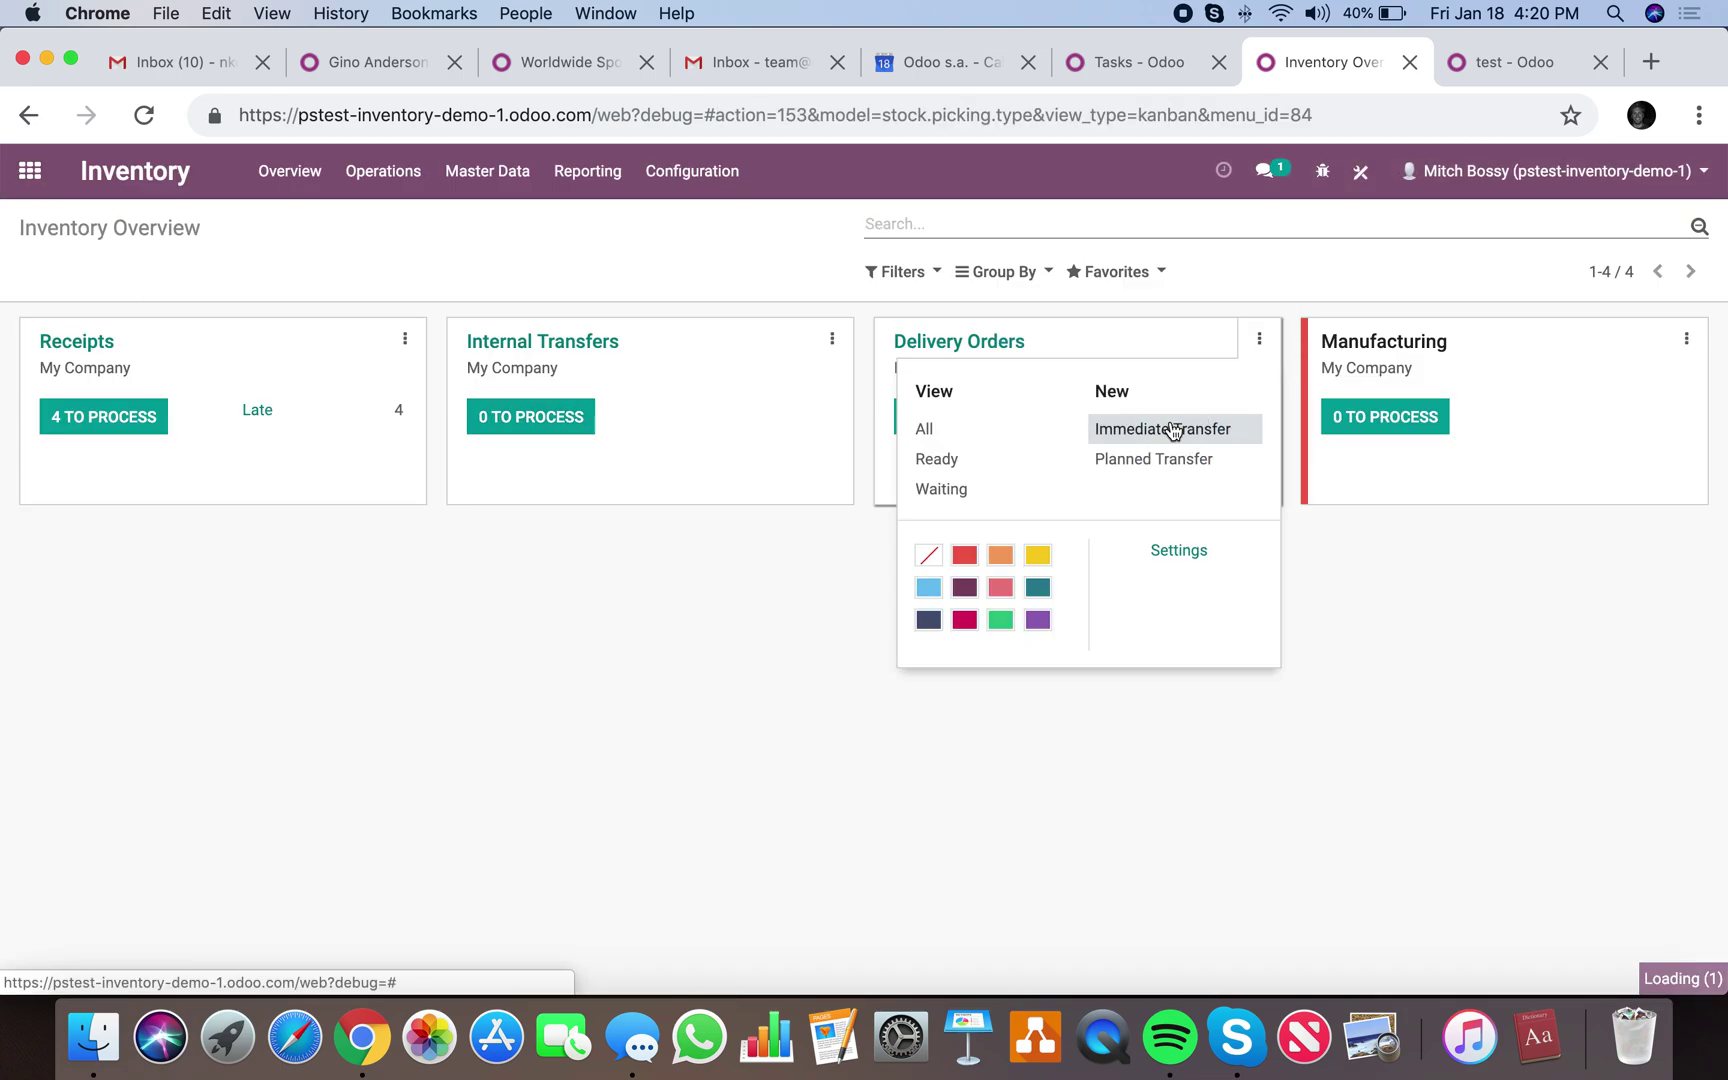
left_click(139, 224)
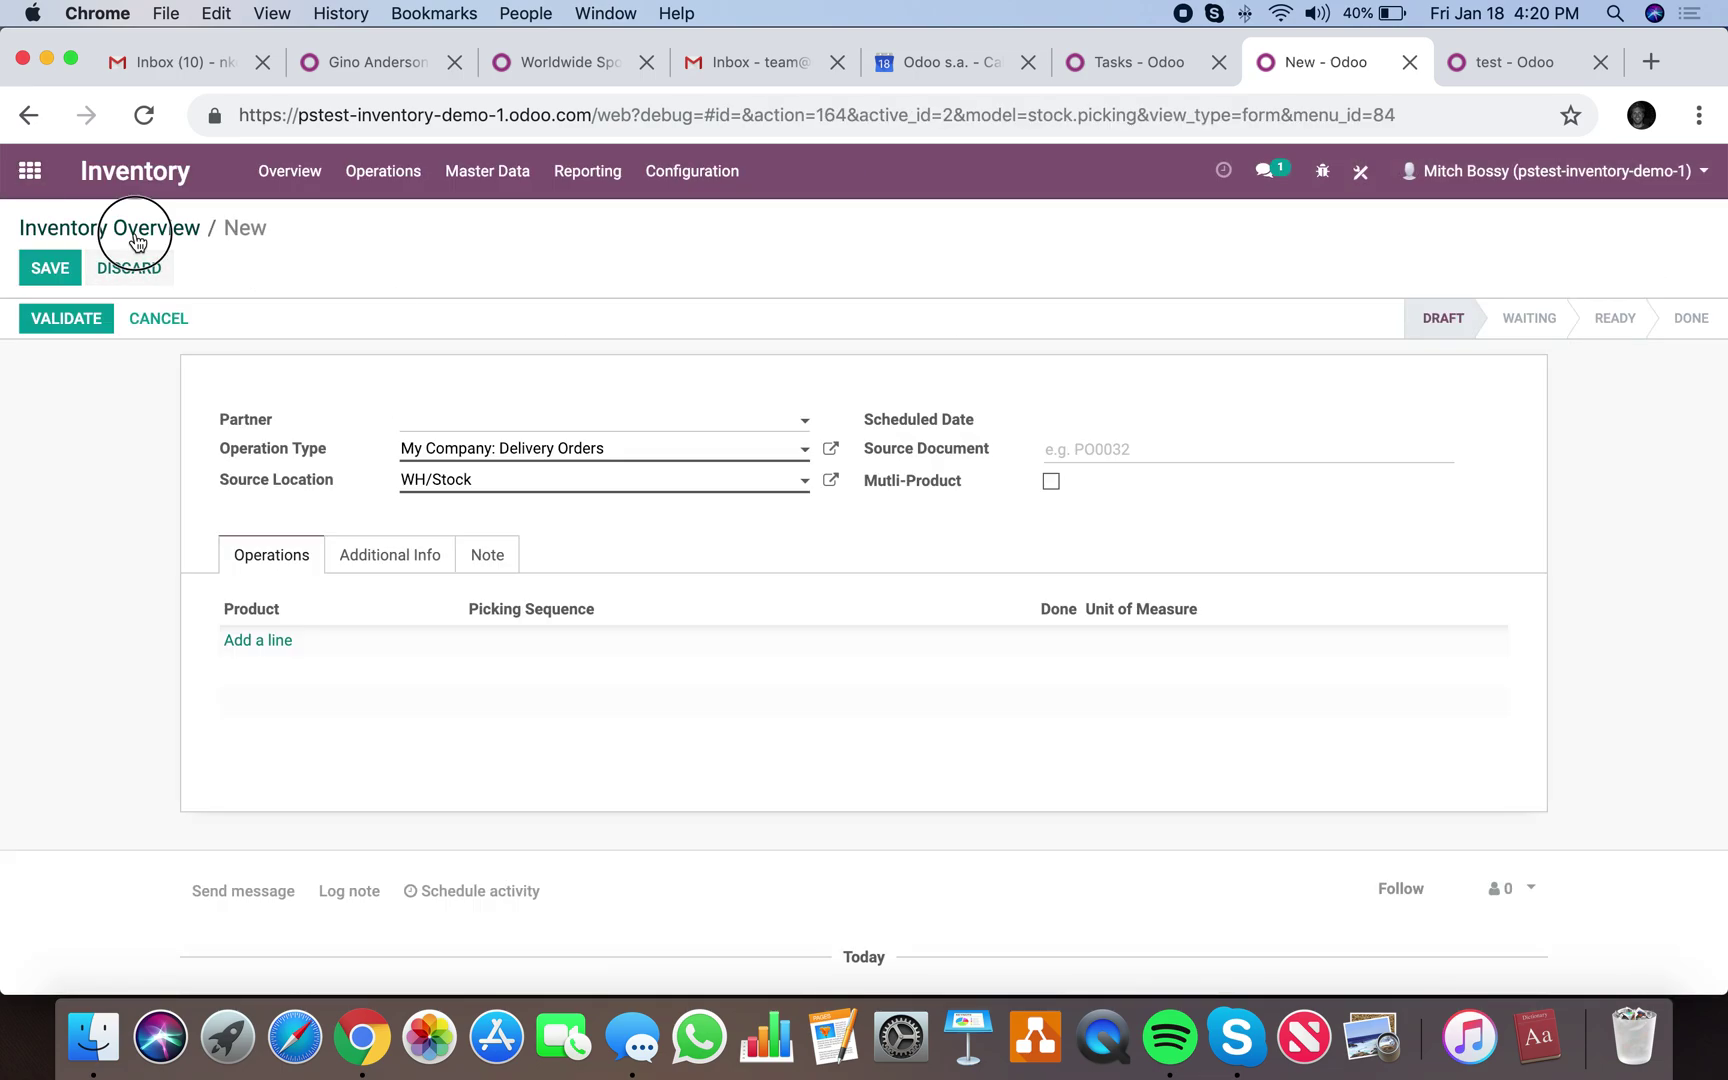
left_click(936, 427)
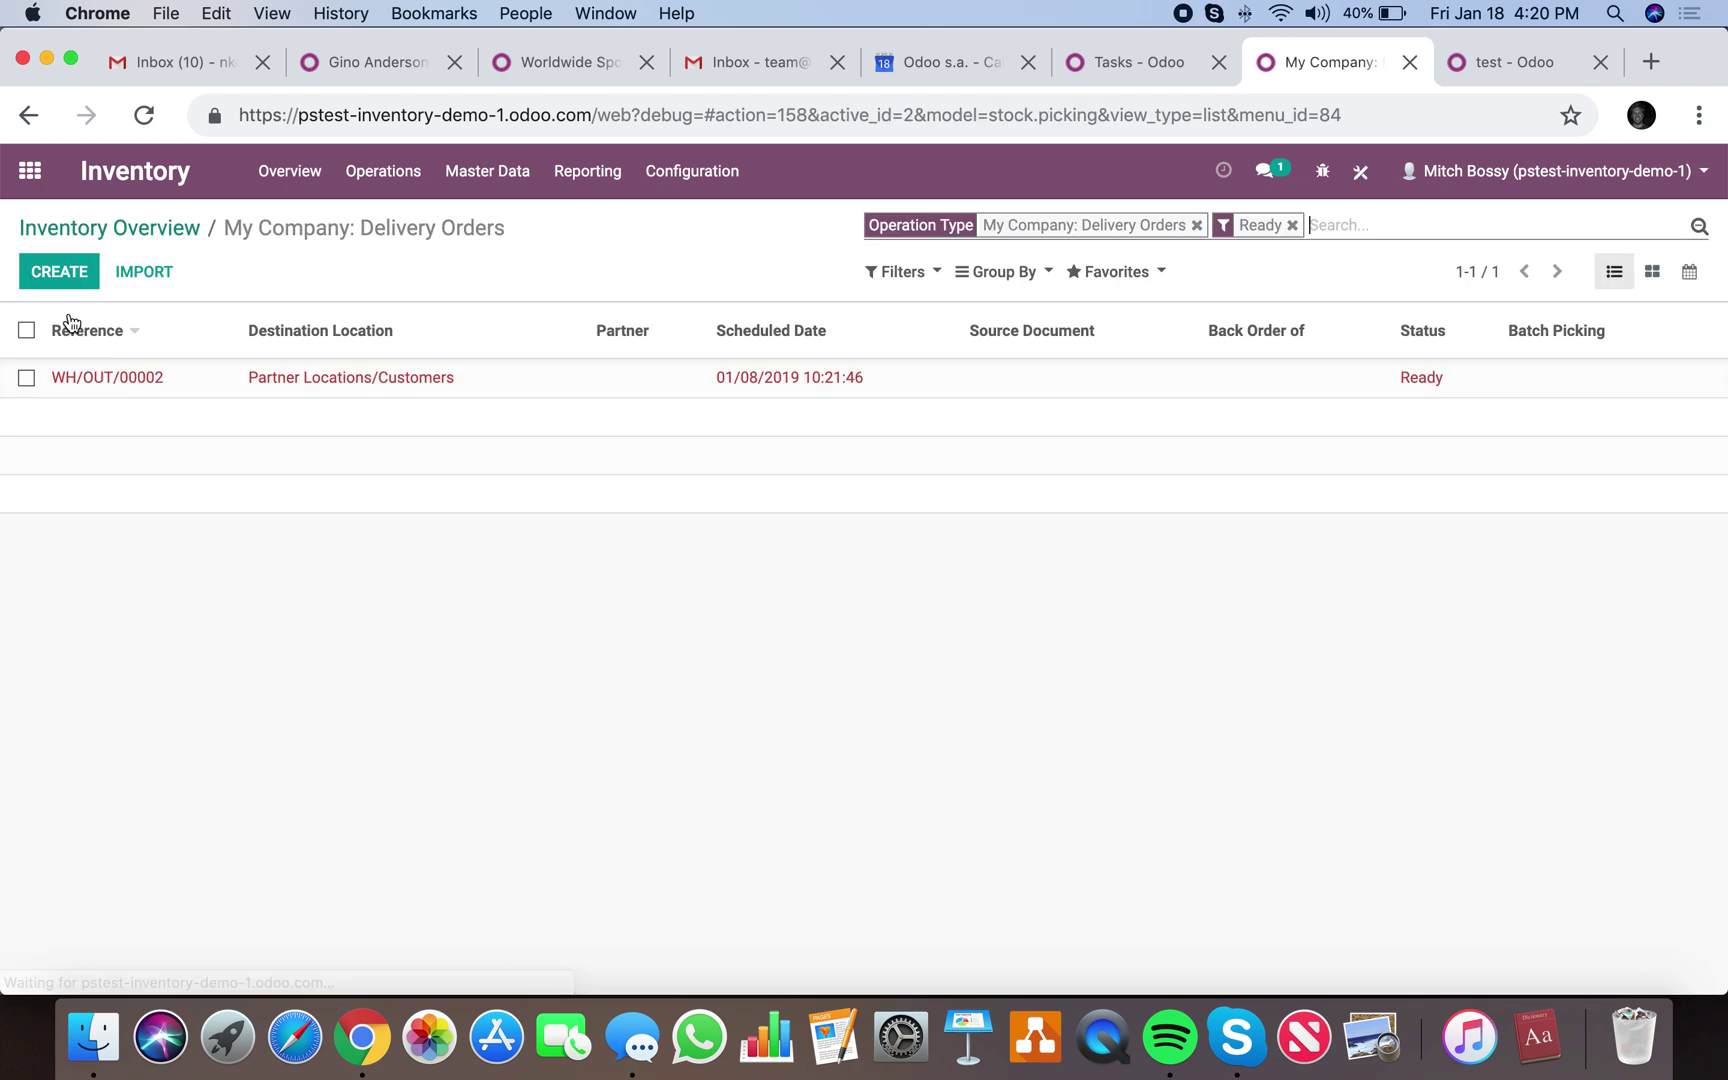
left_click(110, 379)
Validate WH/OUT/00002 and create a return of quantity 1.
left_click(70, 318)
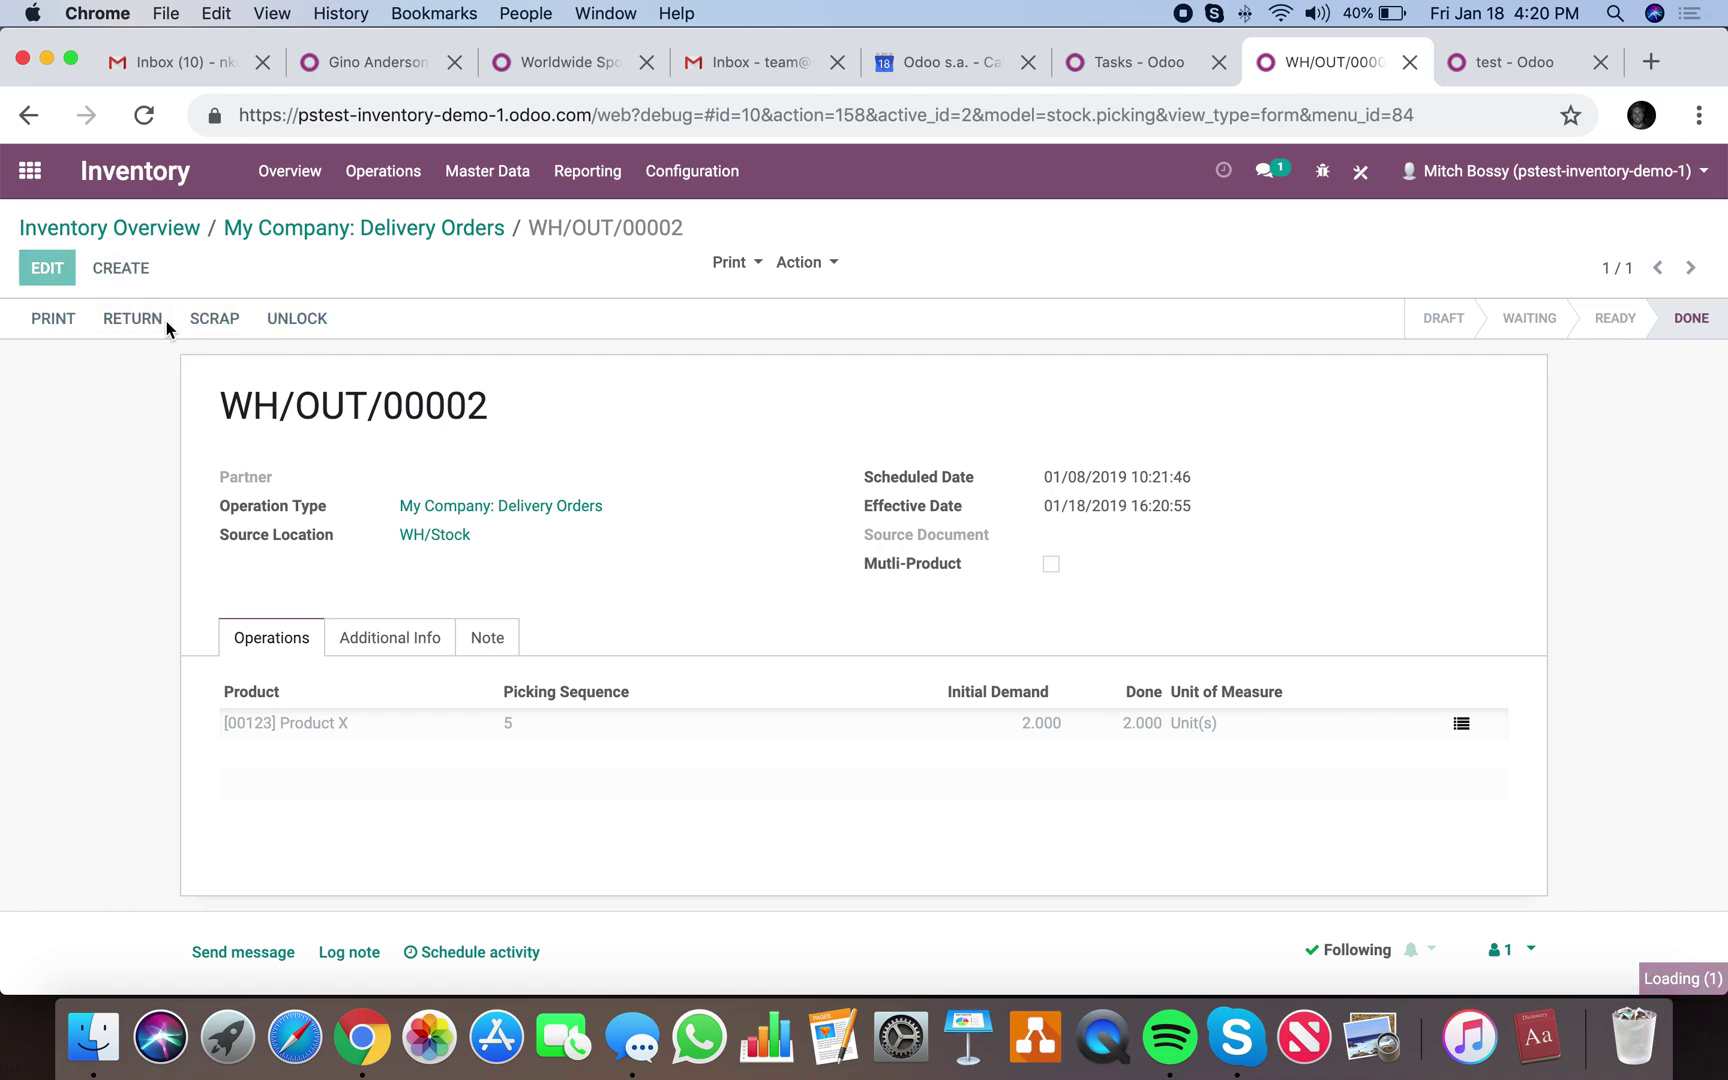
left_click(160, 320)
left_click(657, 346)
type("1")
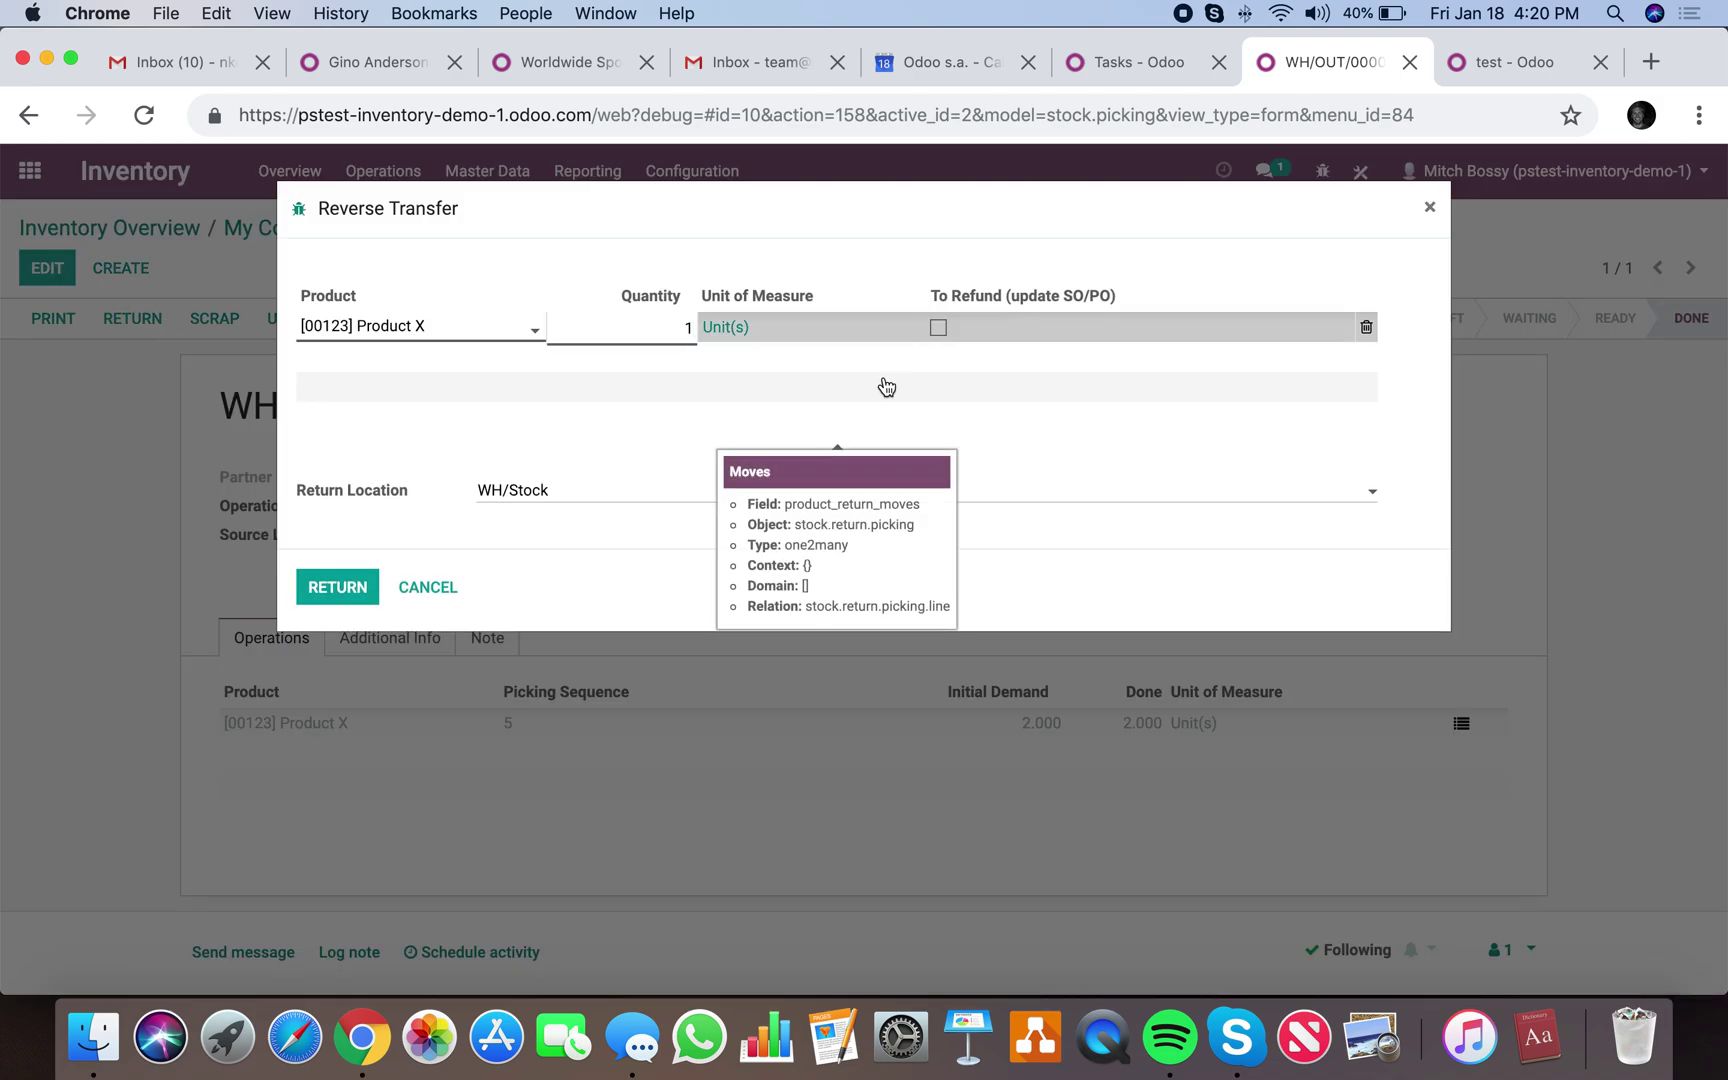
left_click(594, 455)
left_click(352, 592)
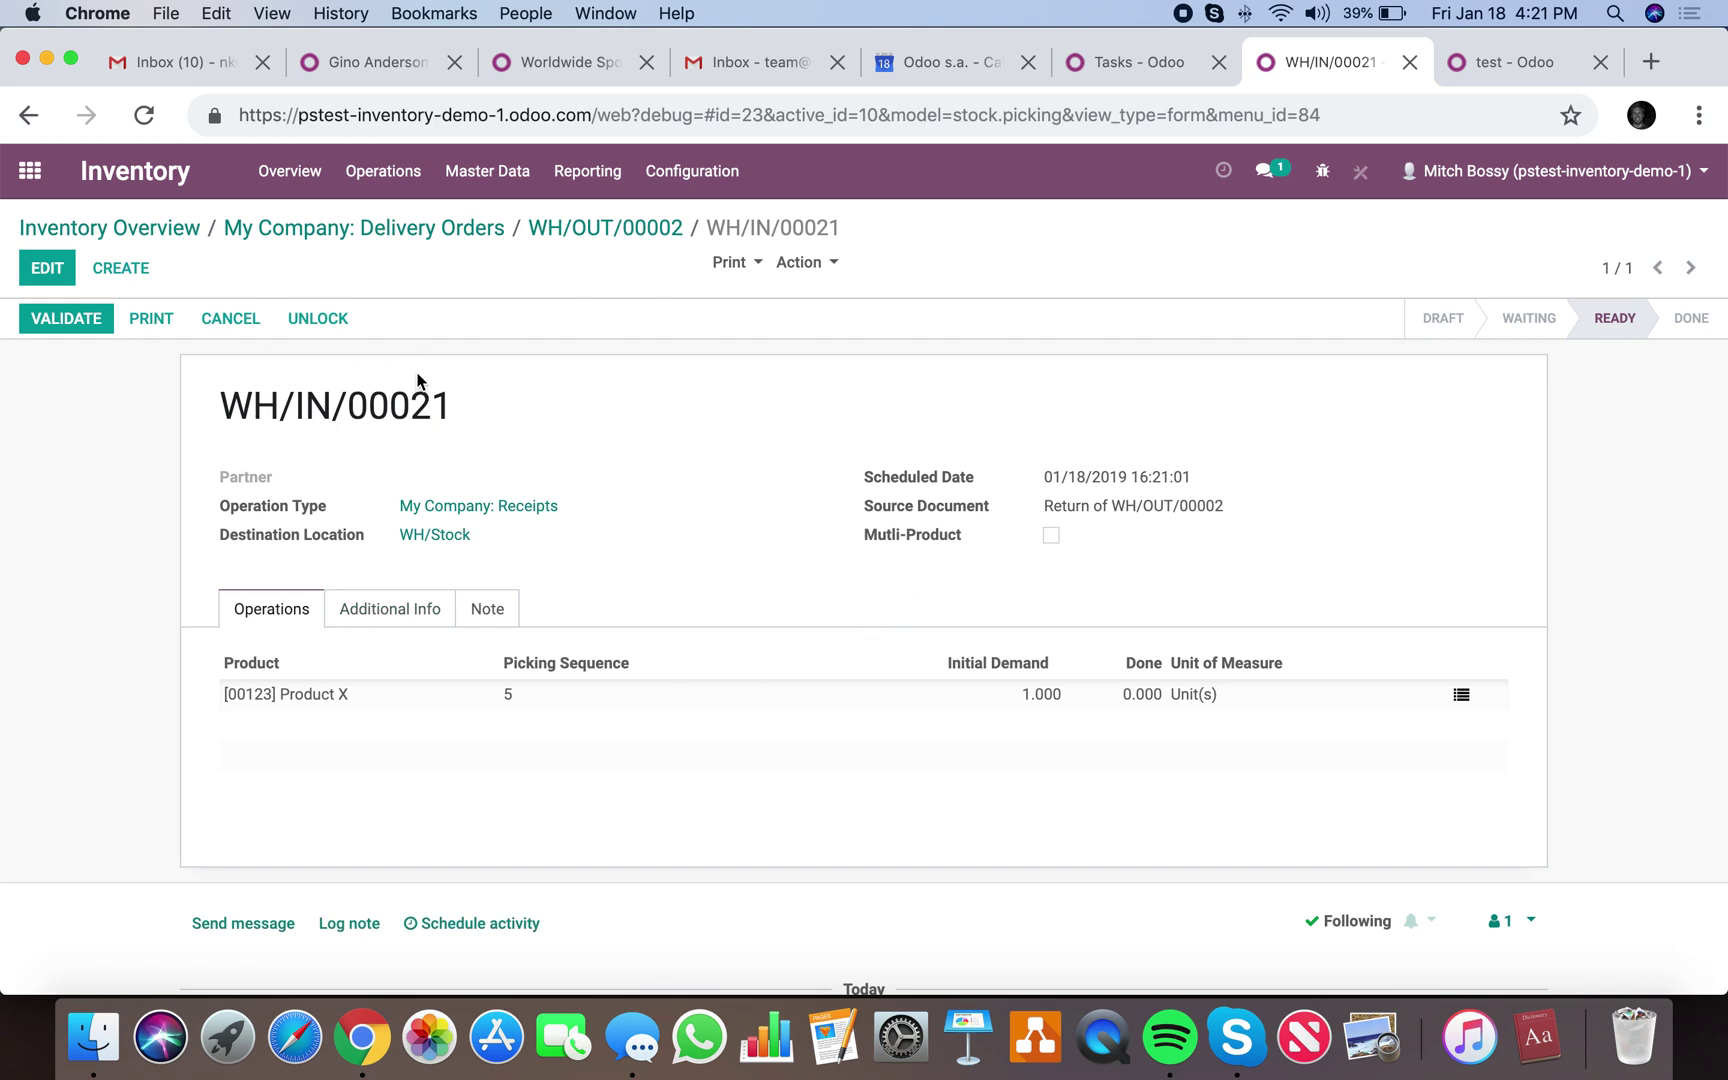
Validate return receipt WH/IN/00021 with Apply, then go to the home app menu.
left_click_drag(445, 392, 286, 402)
scroll(282, 400, "down", 3)
scroll(282, 400, "up", 3)
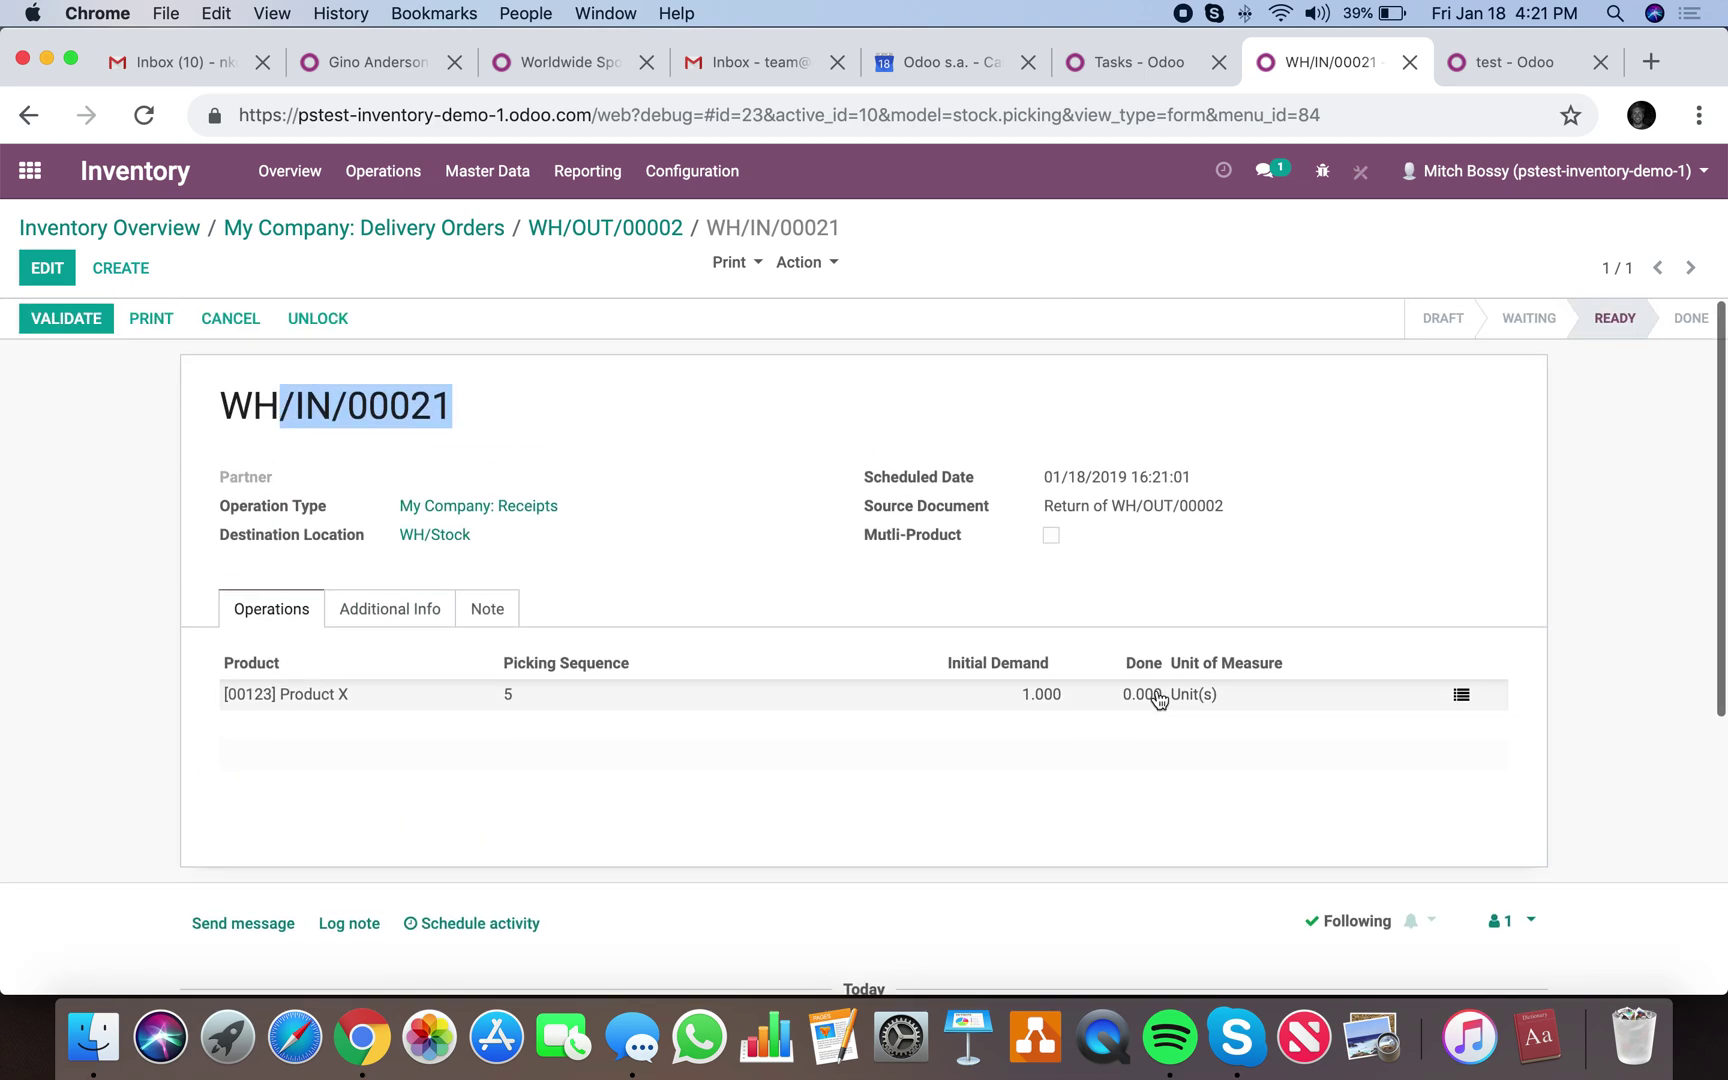
left_click_drag(1042, 505, 1208, 513)
left_click(1208, 513)
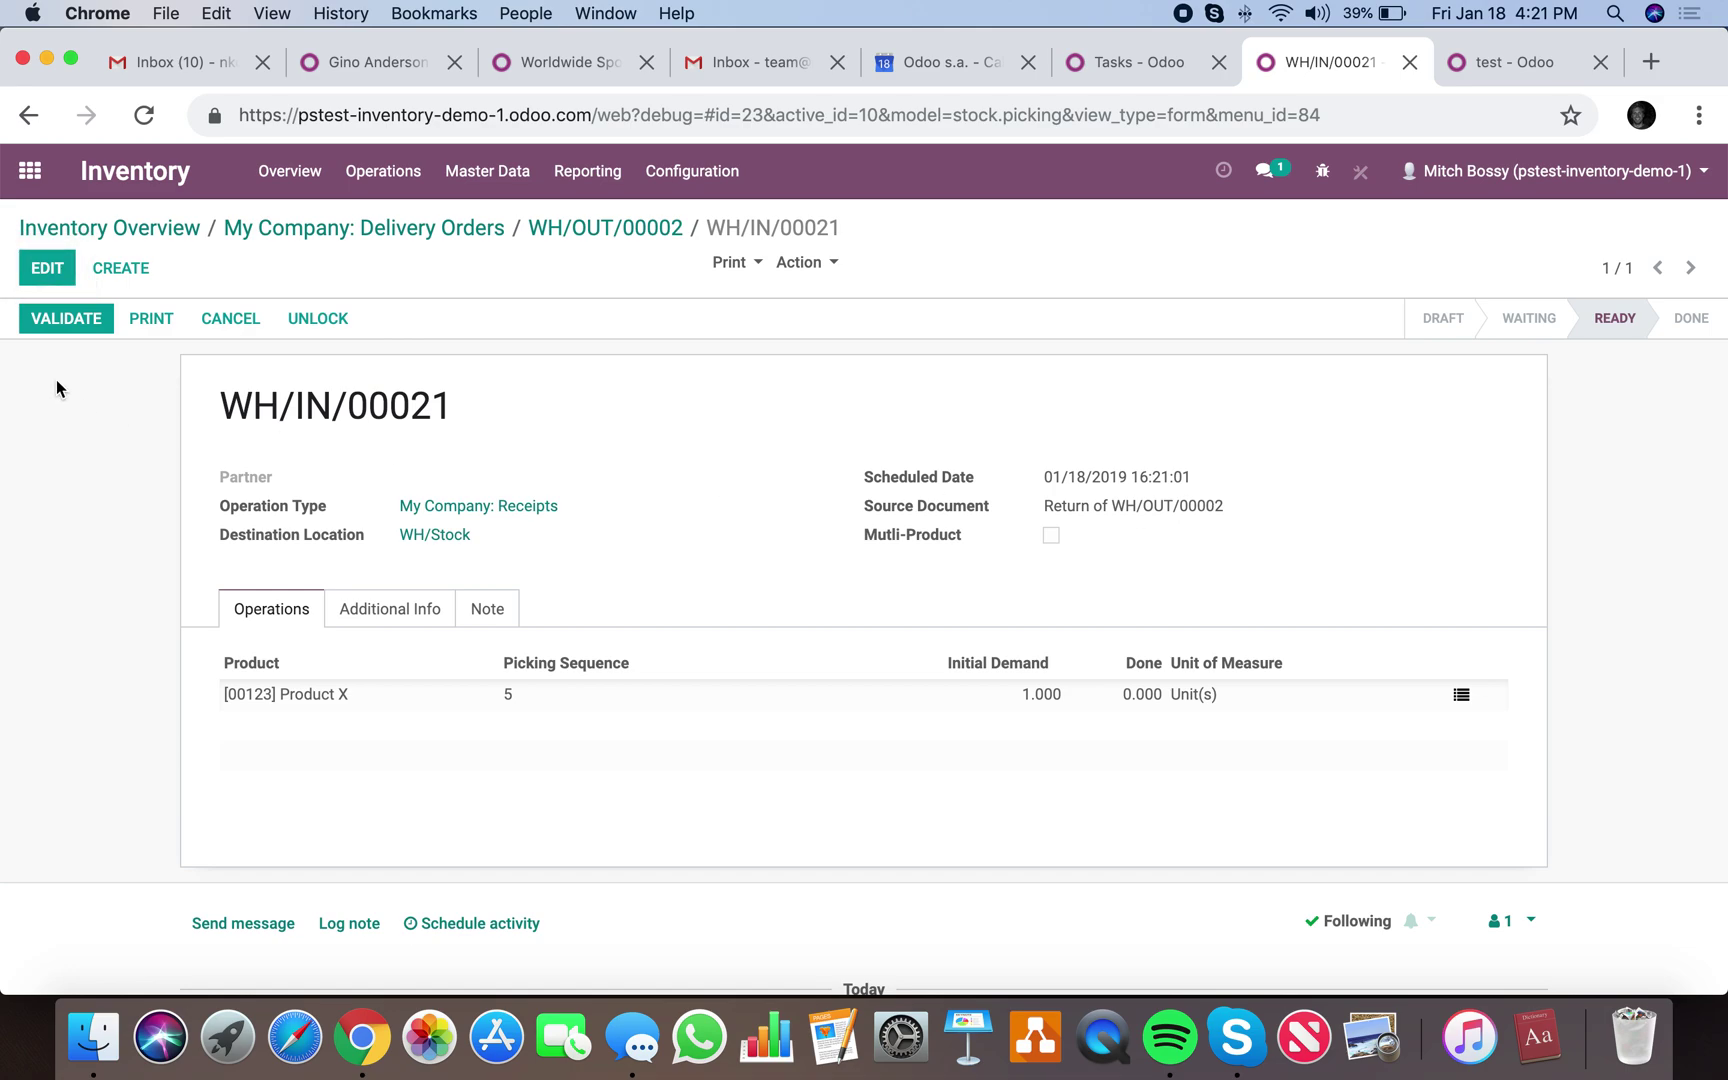
left_click(78, 322)
left_click(315, 398)
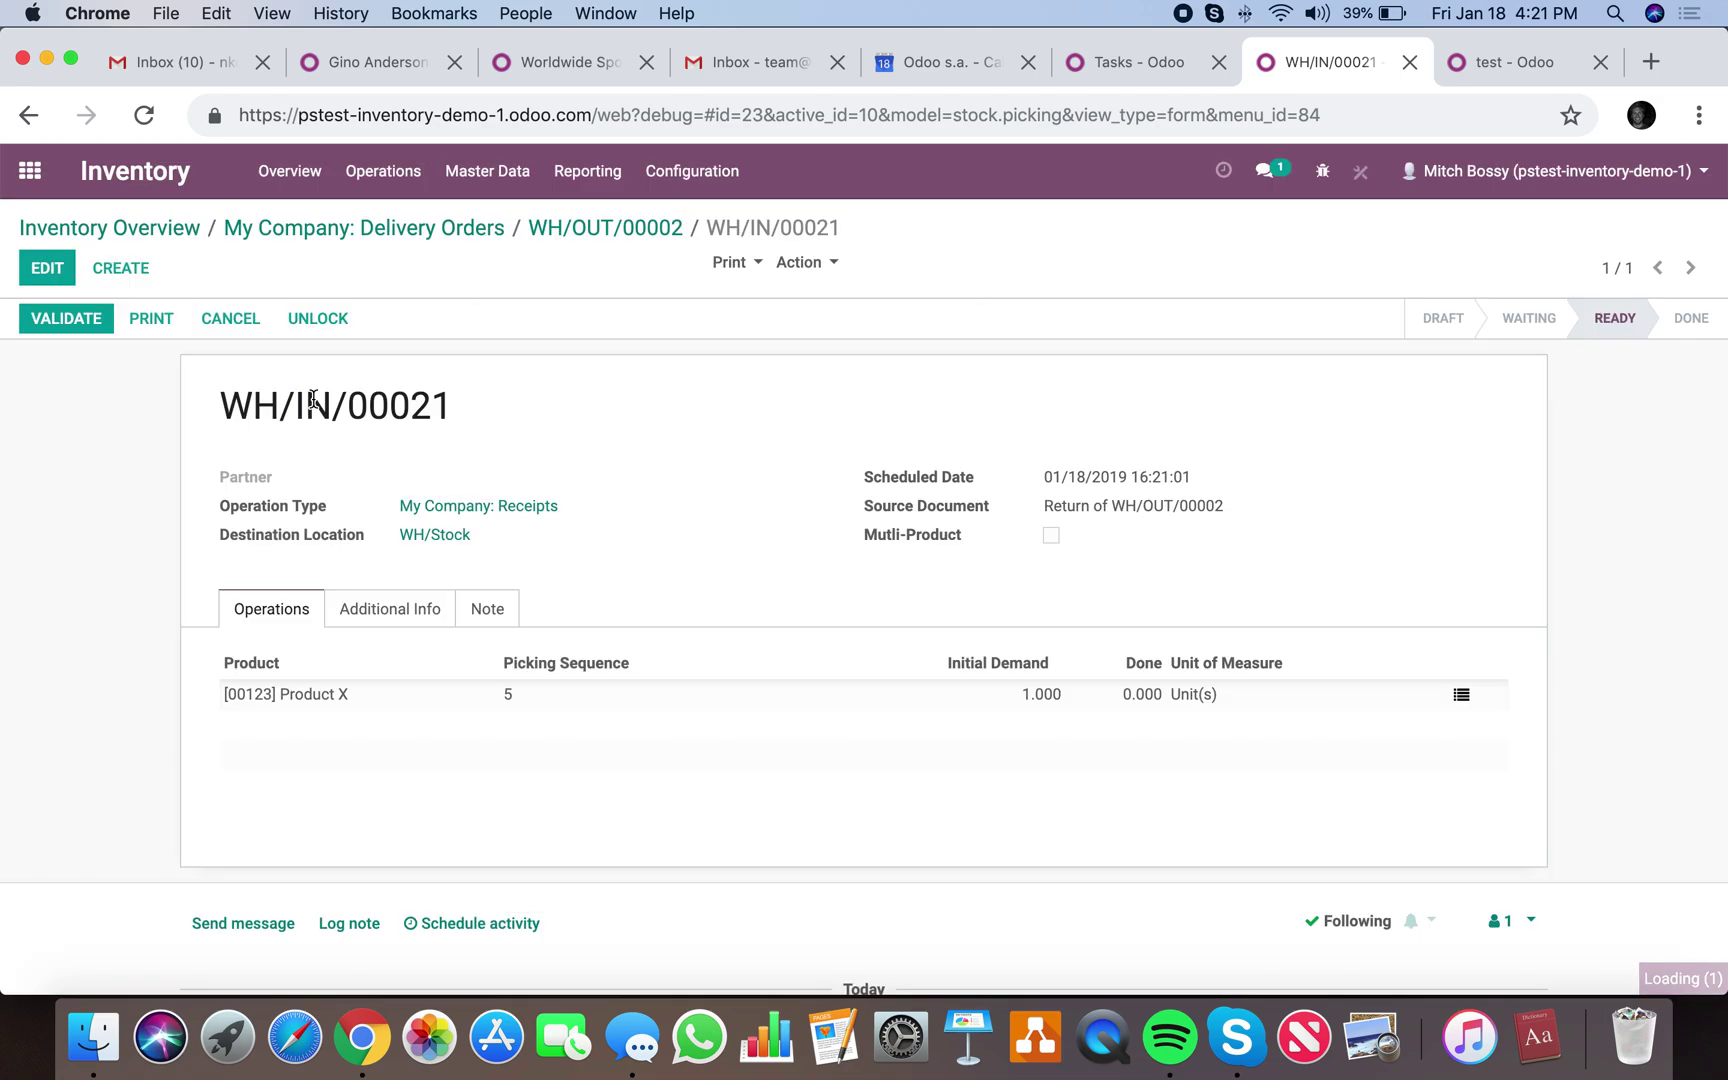
scroll(855, 575, "down", 5)
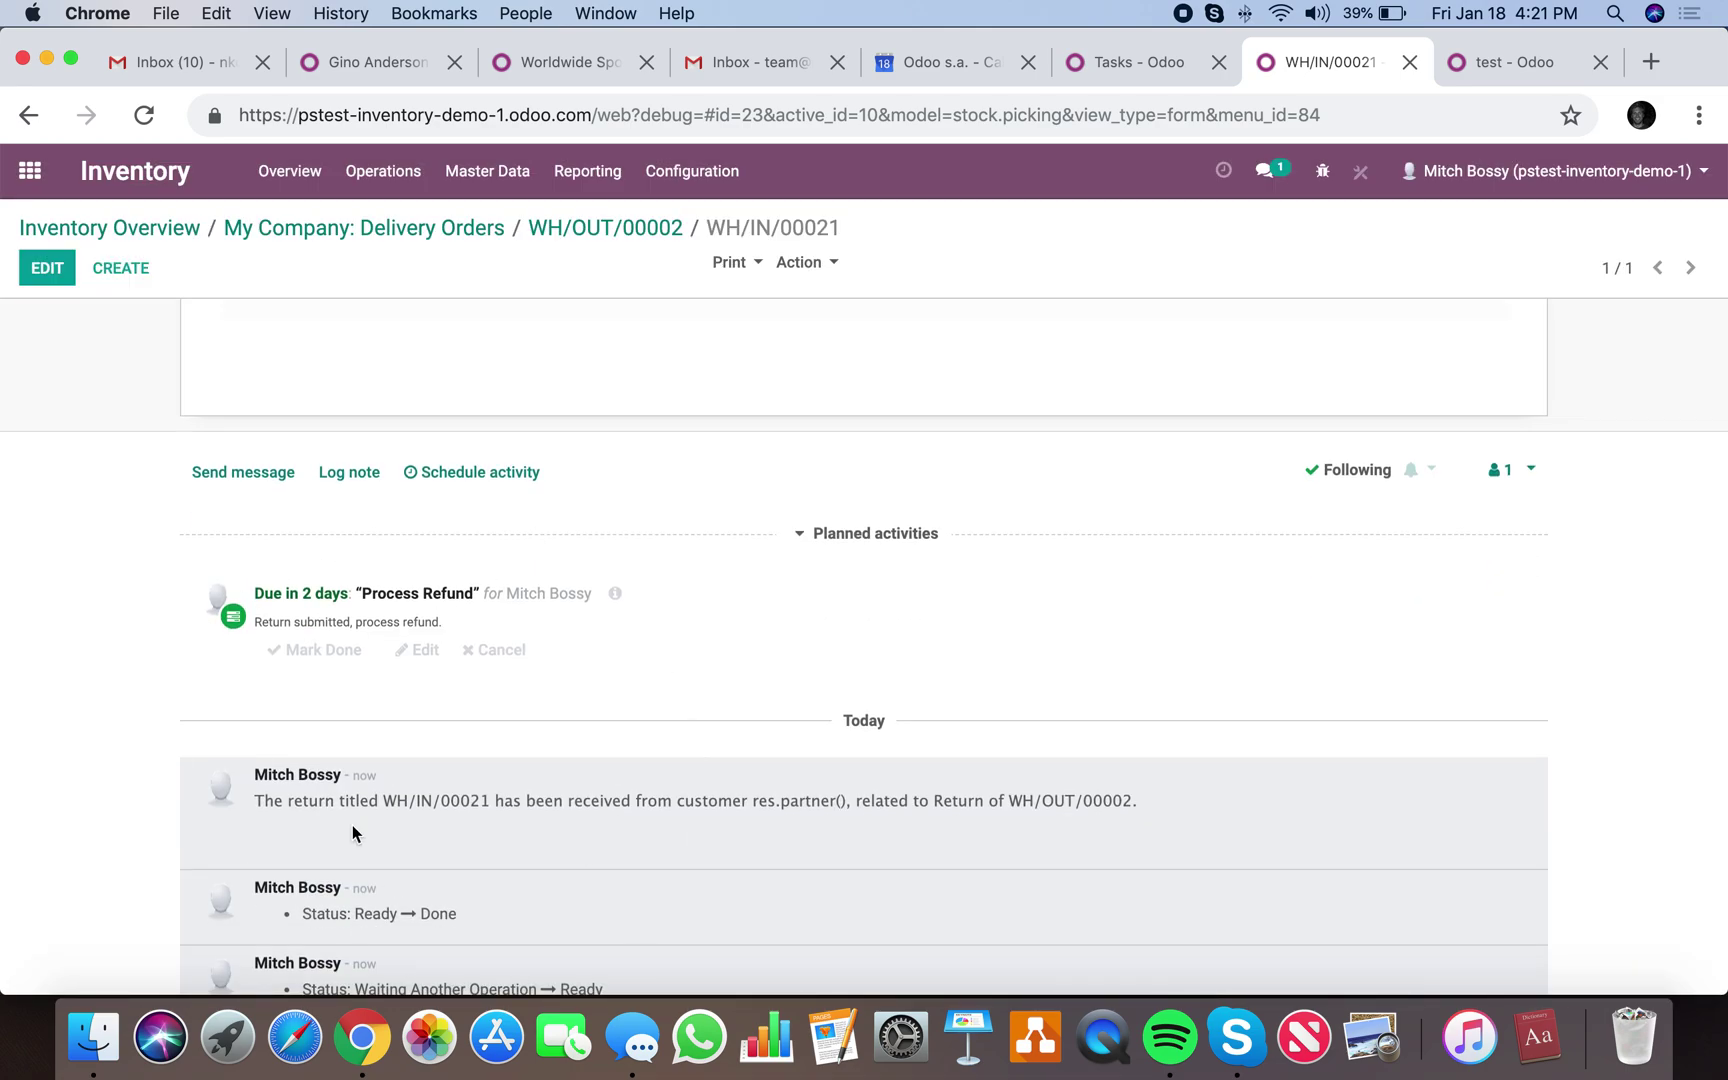
left_click(30, 171)
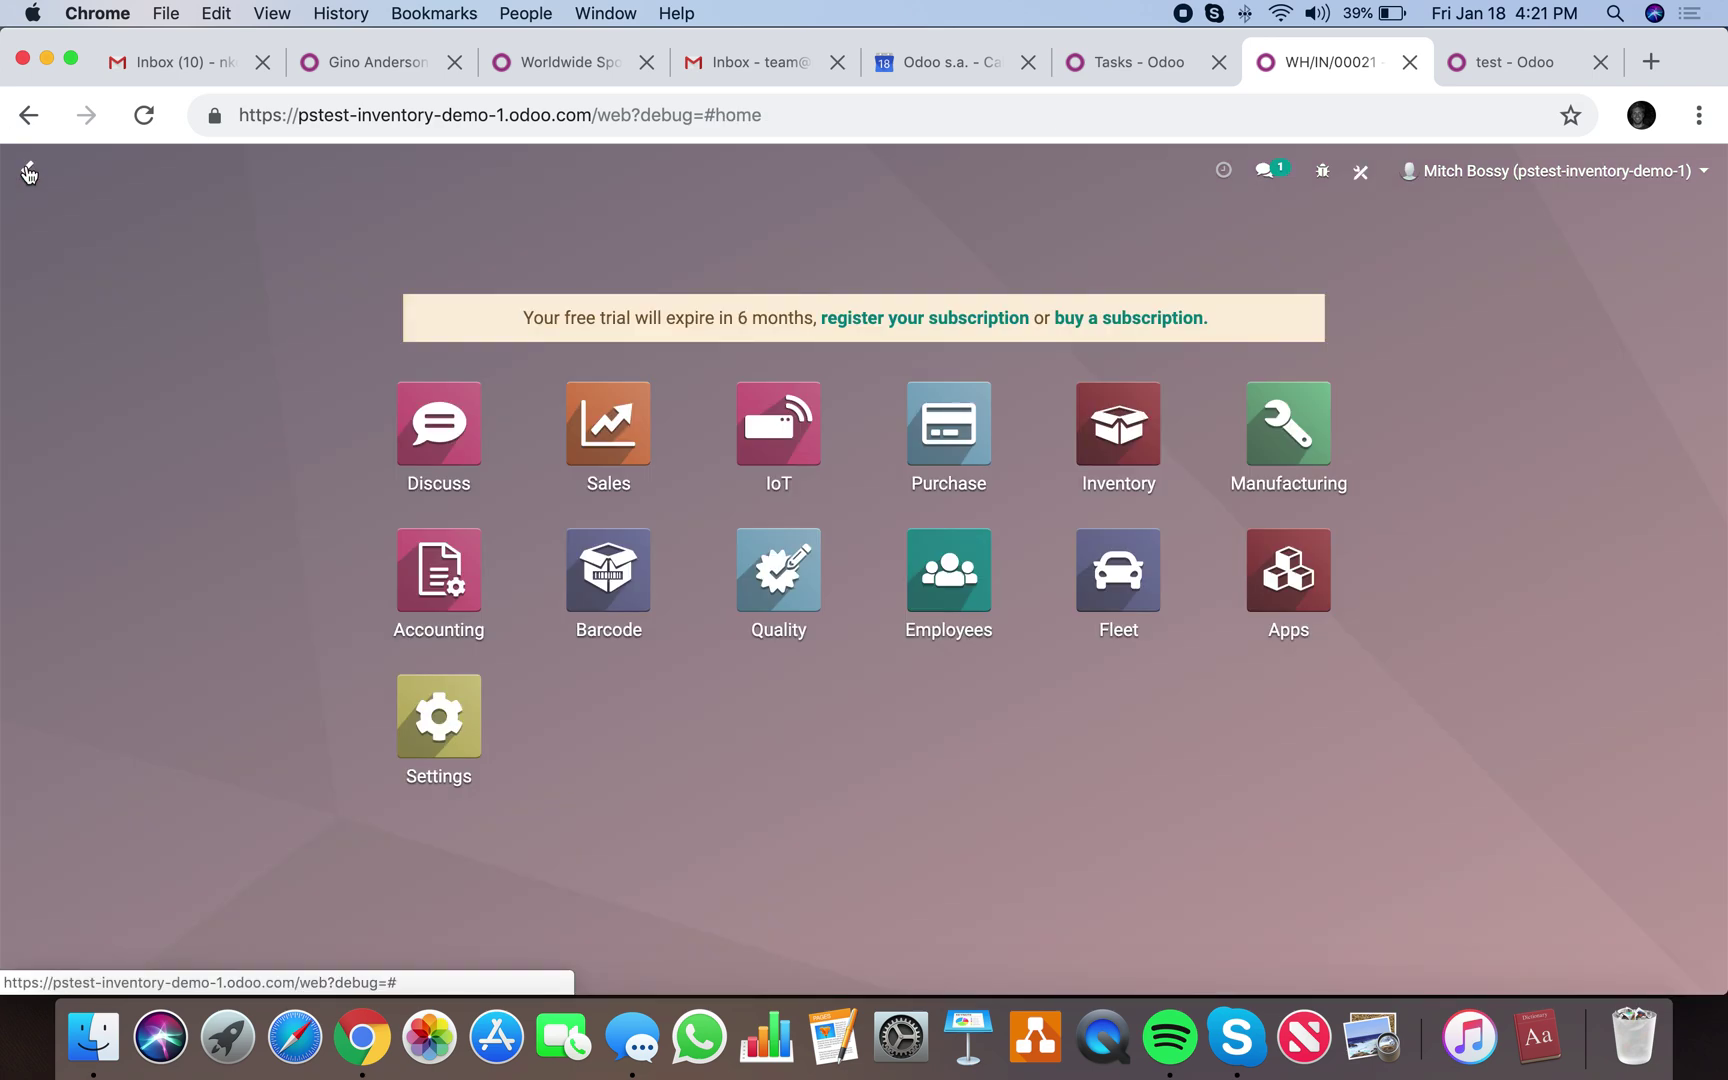